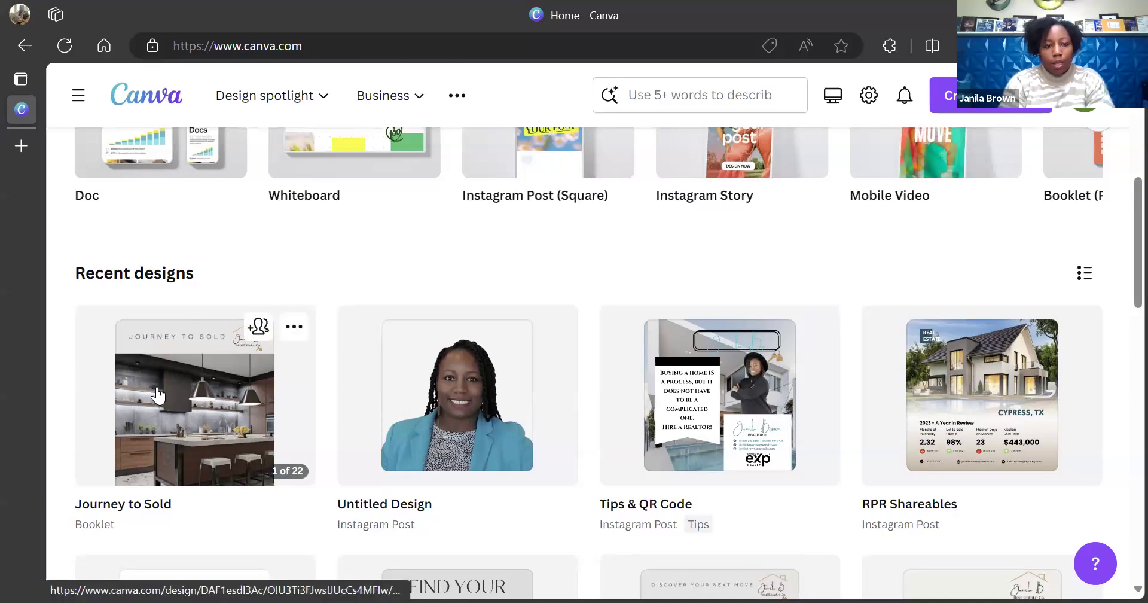
Open the Journey to Sold booklet from Recent designs and scroll down through its pages
click(170, 423)
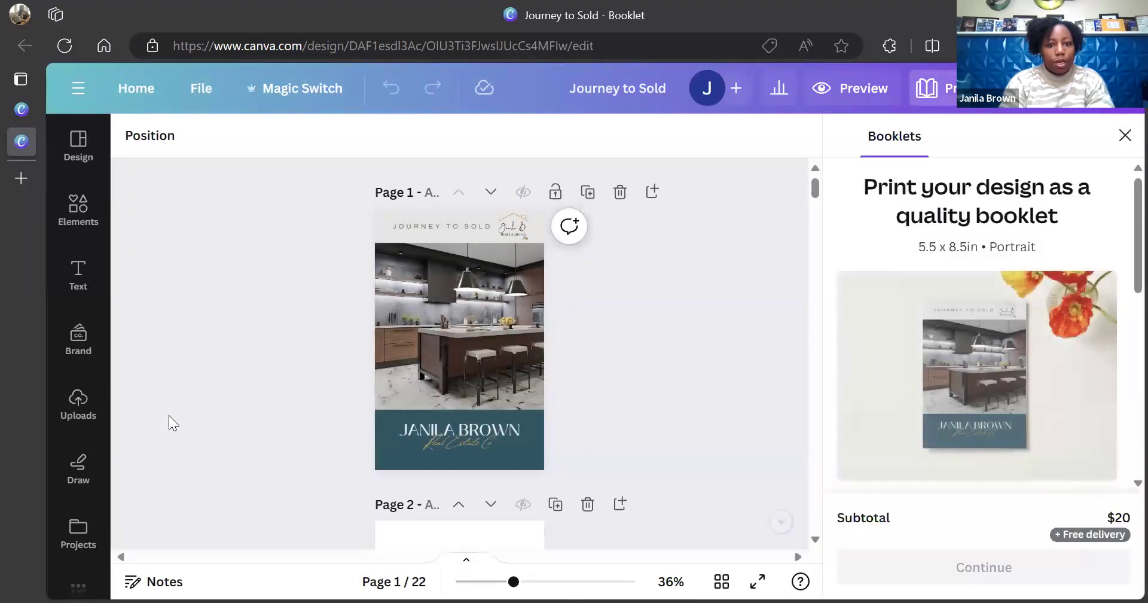
mouse_move(18, 184)
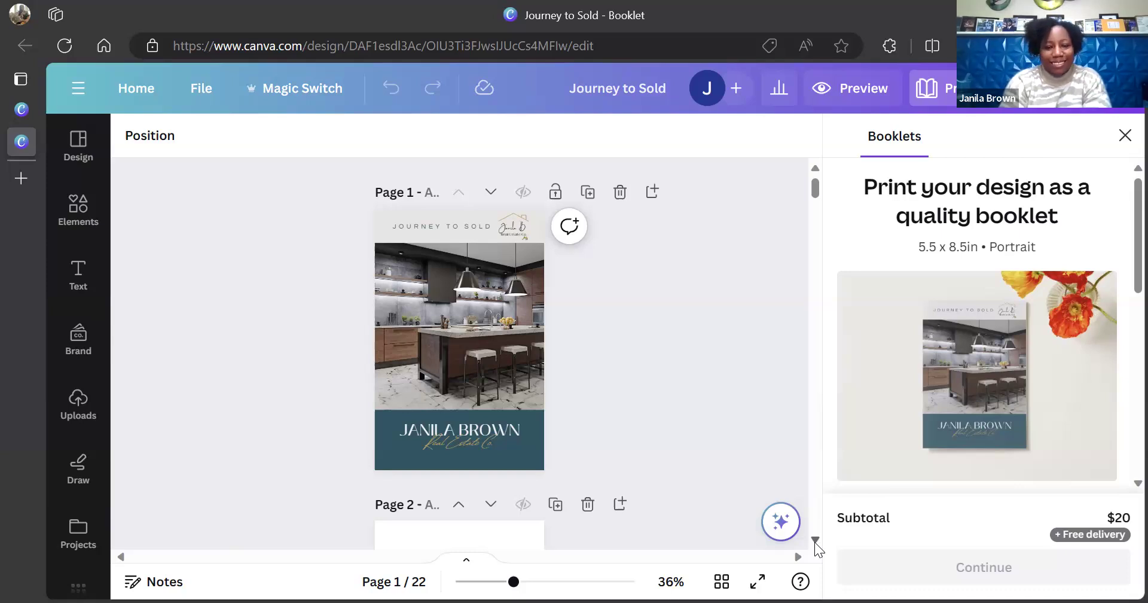
click(815, 541)
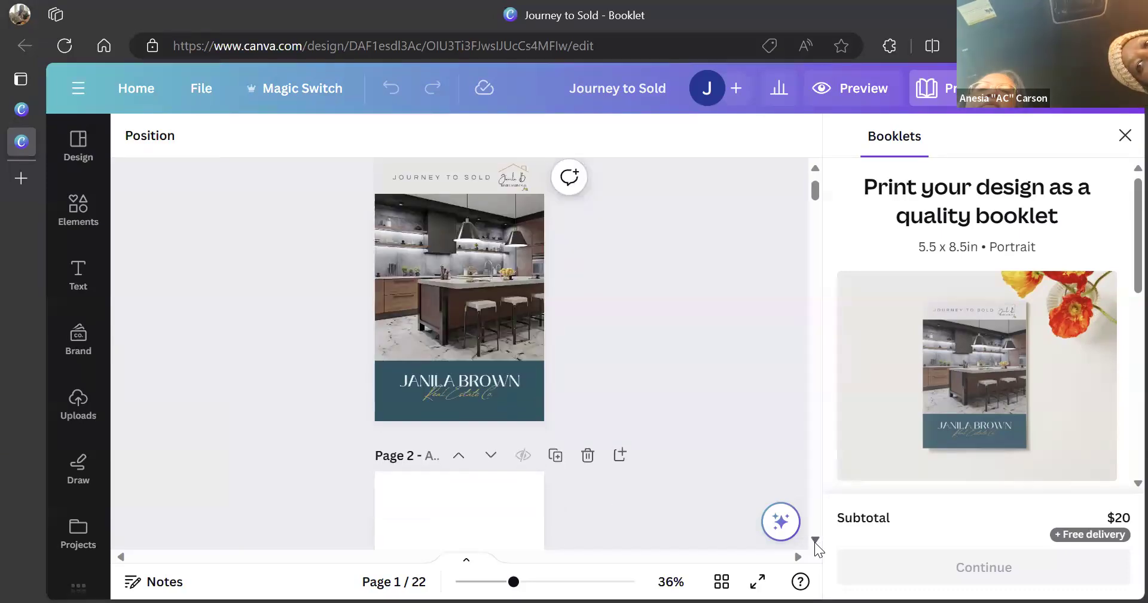
click(815, 540)
click(815, 541)
click(815, 540)
click(815, 541)
click(815, 540)
click(815, 540)
click(815, 540)
click(815, 541)
click(816, 540)
click(815, 540)
click(815, 541)
click(815, 540)
click(815, 541)
click(815, 540)
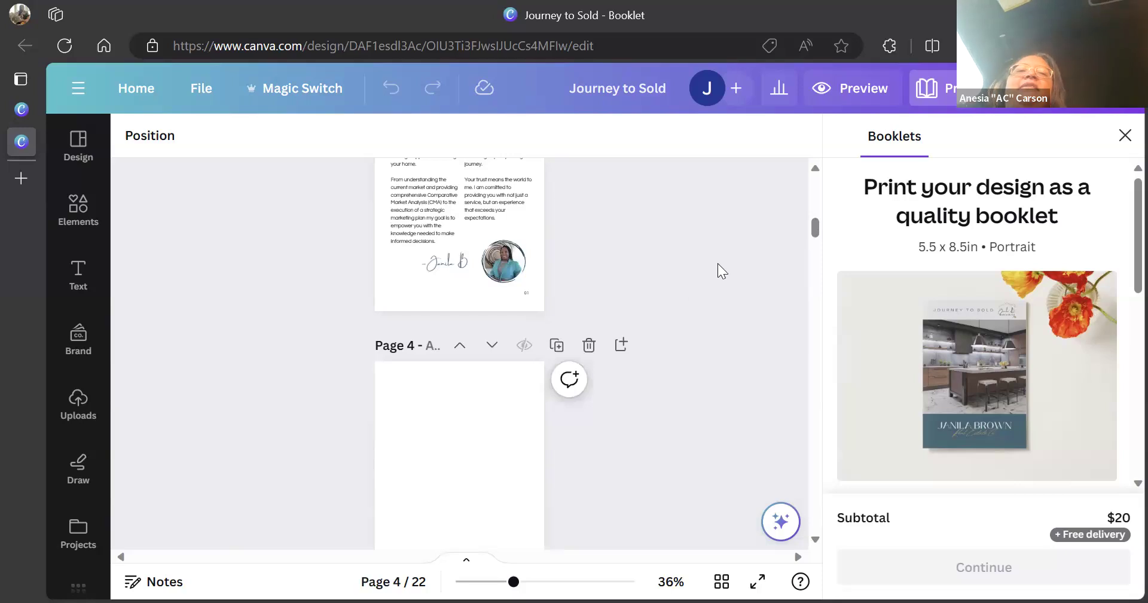
scroll(726, 254, up, 5)
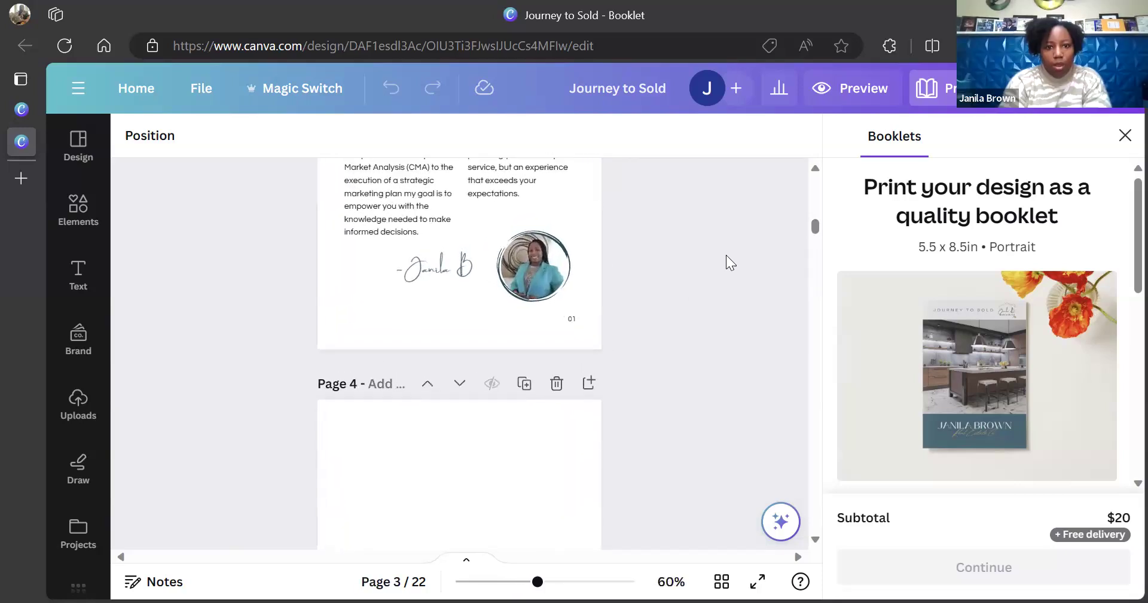
scroll(726, 256, down, 5)
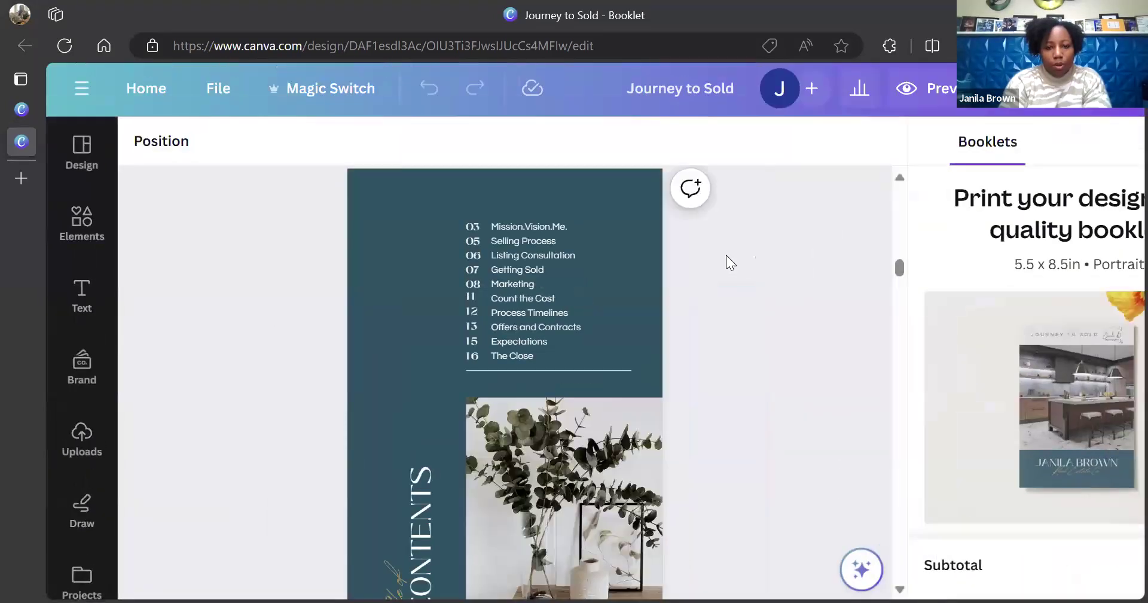
scroll(726, 255, down, 3)
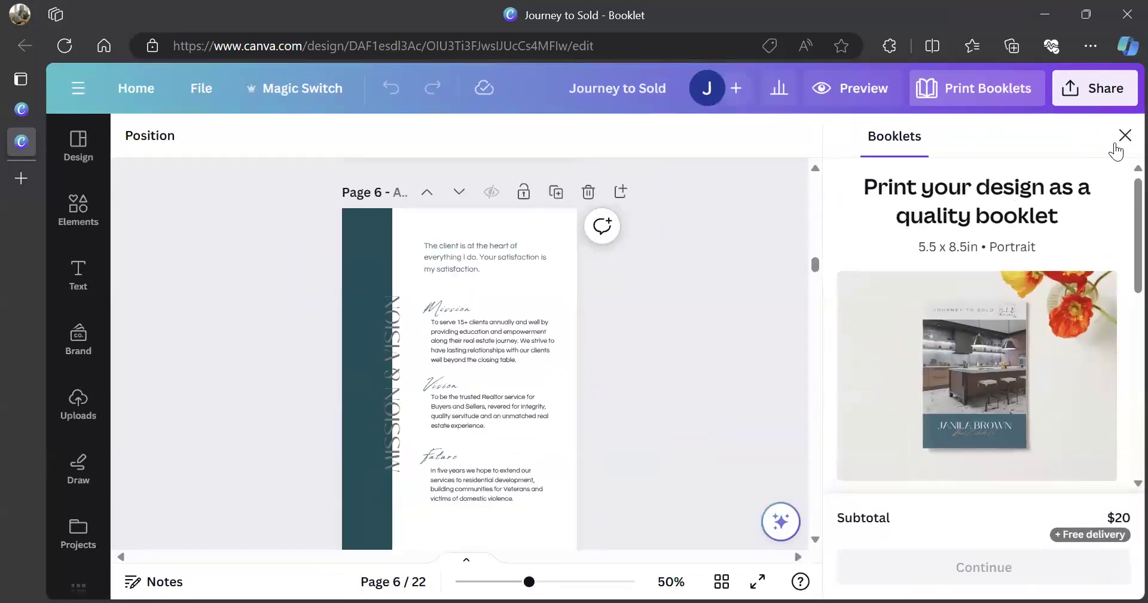
Close the booklet printing offer and show the booklet as a page thumbnail overview
click(1125, 135)
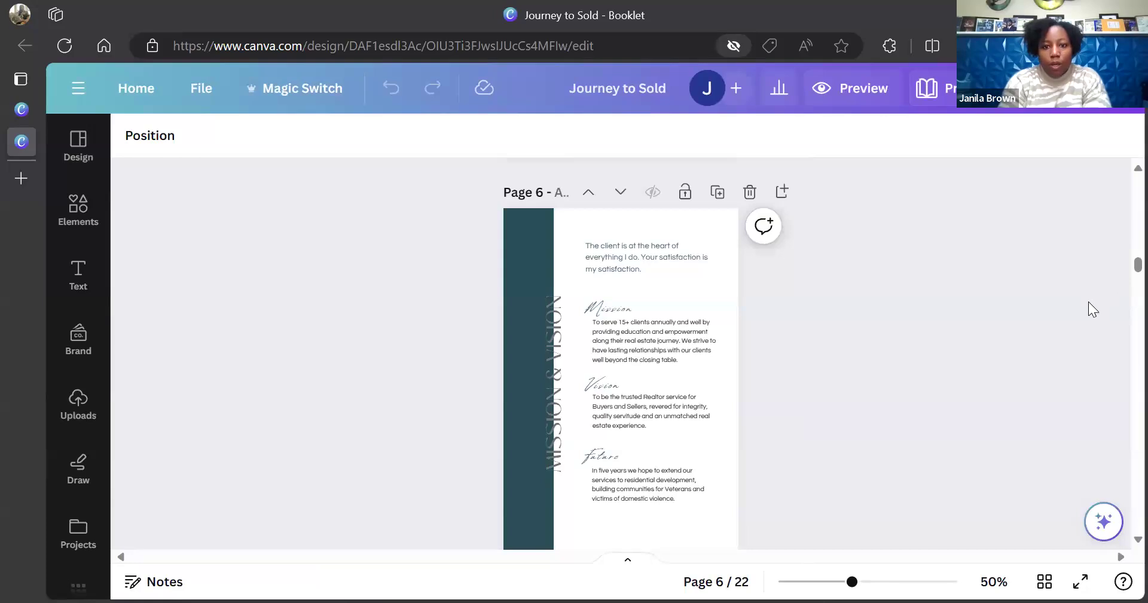
scroll(1088, 302, up, 2)
scroll(1089, 301, up, 2)
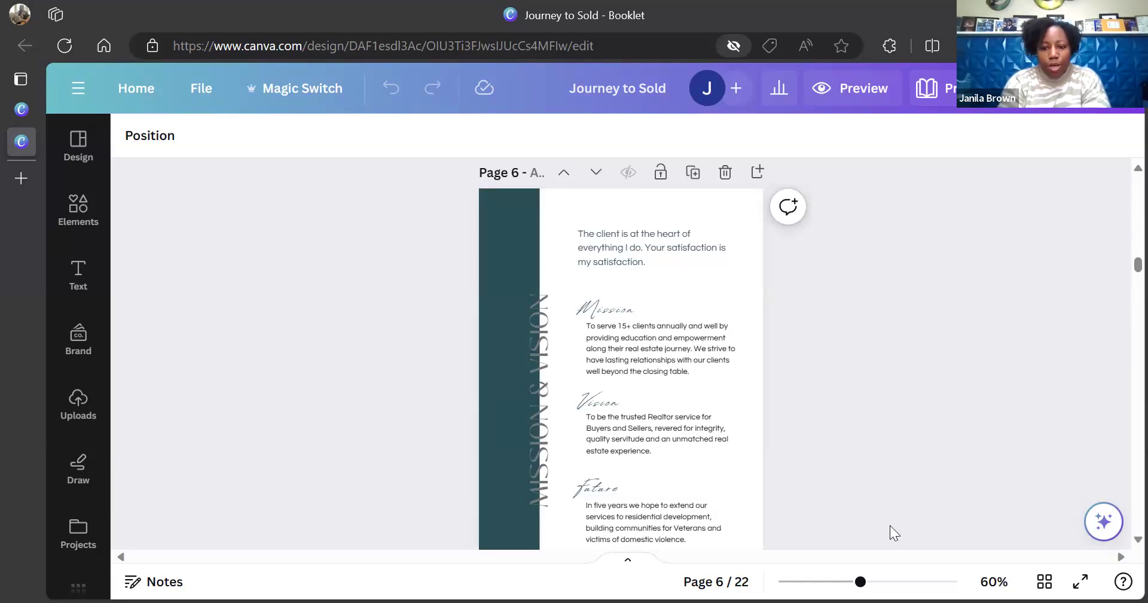
click(1044, 581)
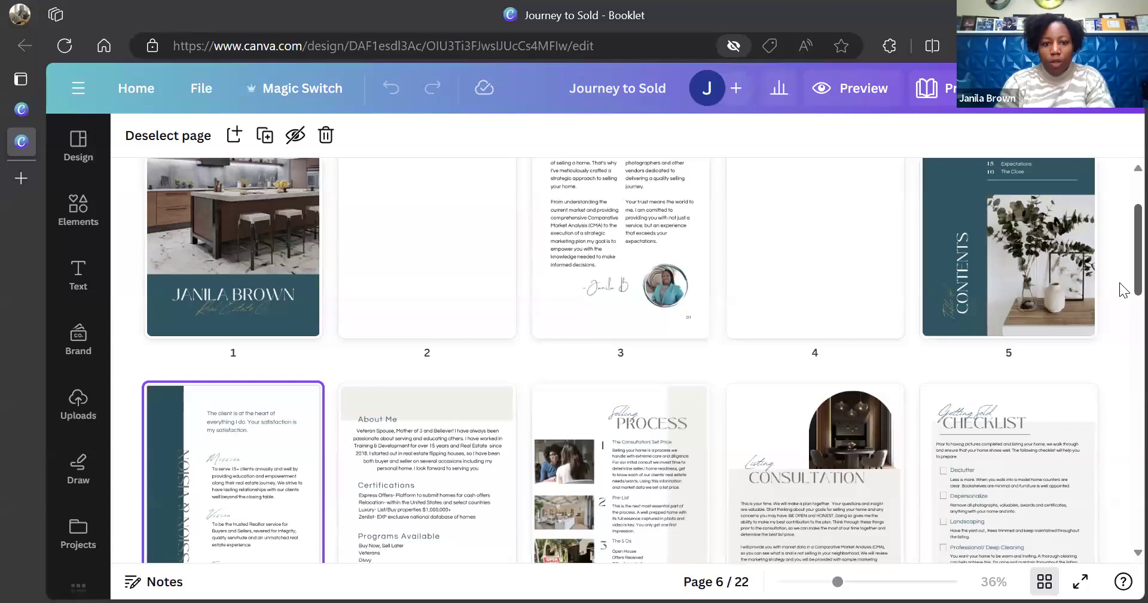
Scroll through the 22 page thumbnails, from Marketing Timeline down to The Close
scroll(1120, 285, down, 2)
scroll(1123, 295, down, 3)
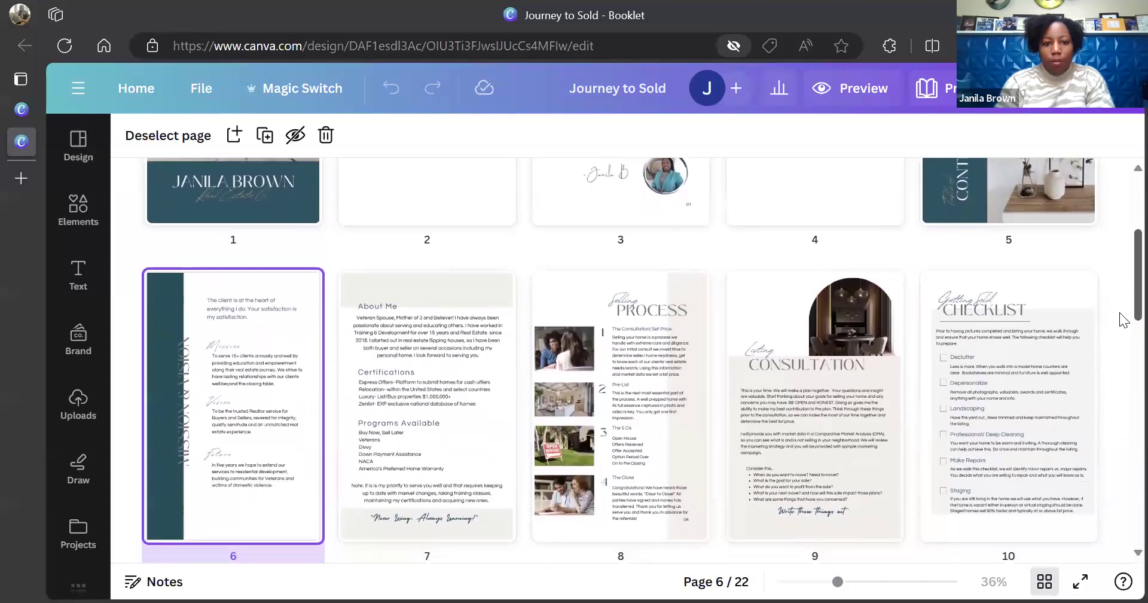
scroll(1123, 331, down, 1)
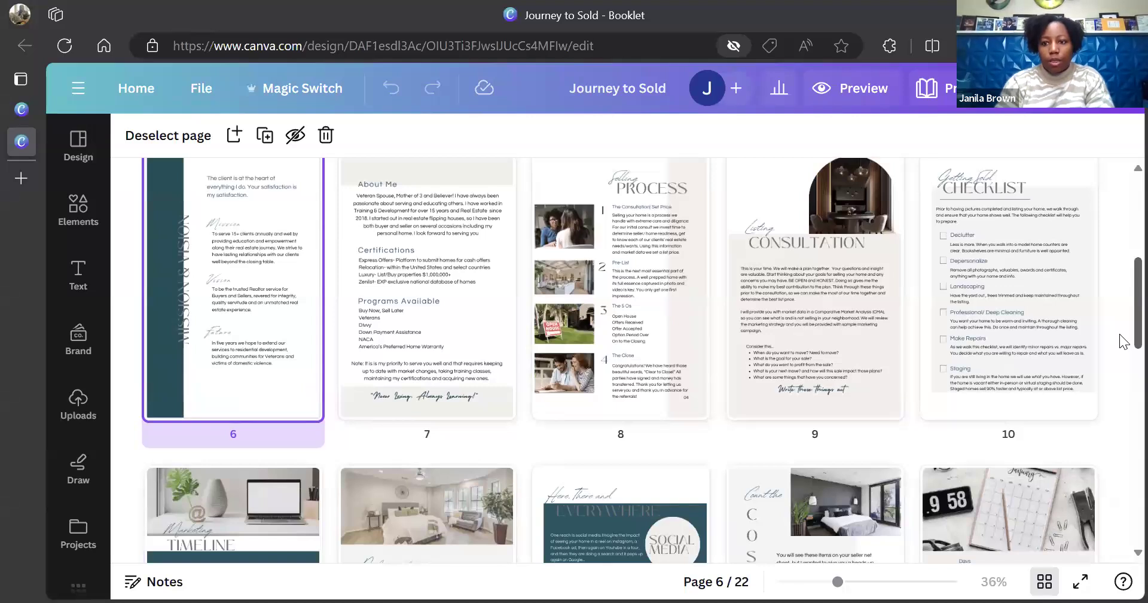
scroll(1120, 337, up, 5)
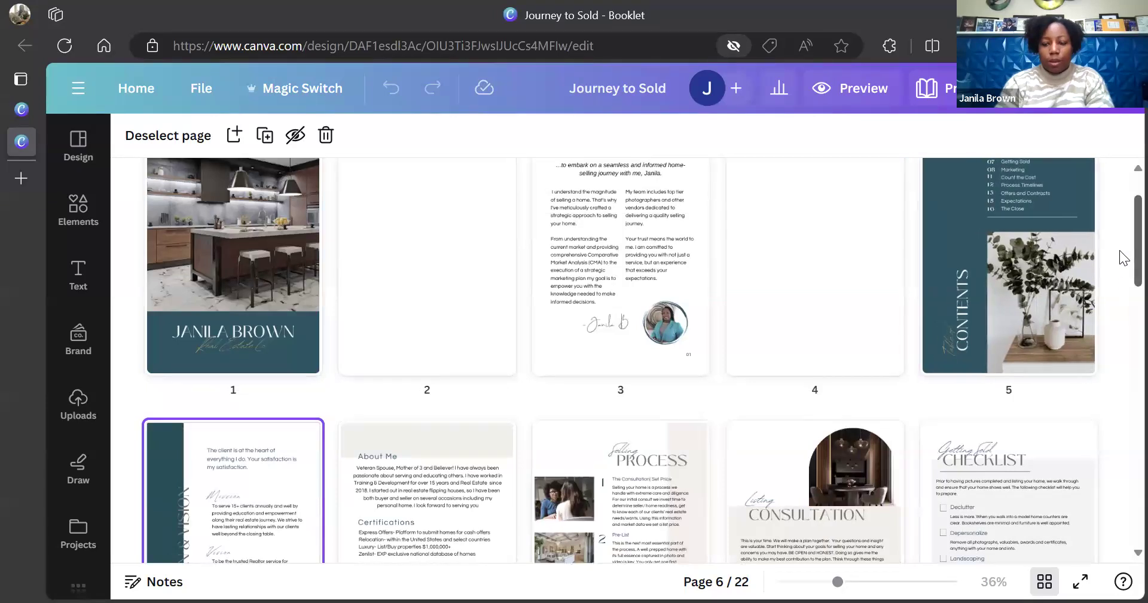
scroll(1123, 263, down, 4)
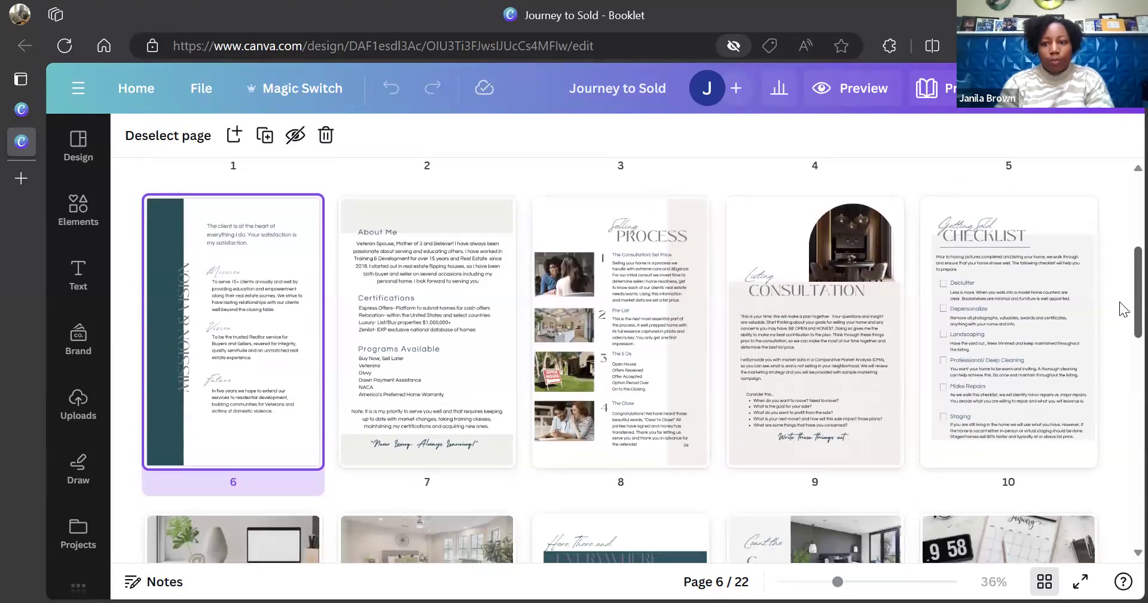
scroll(1119, 305, down, 2)
scroll(1120, 335, down, 4)
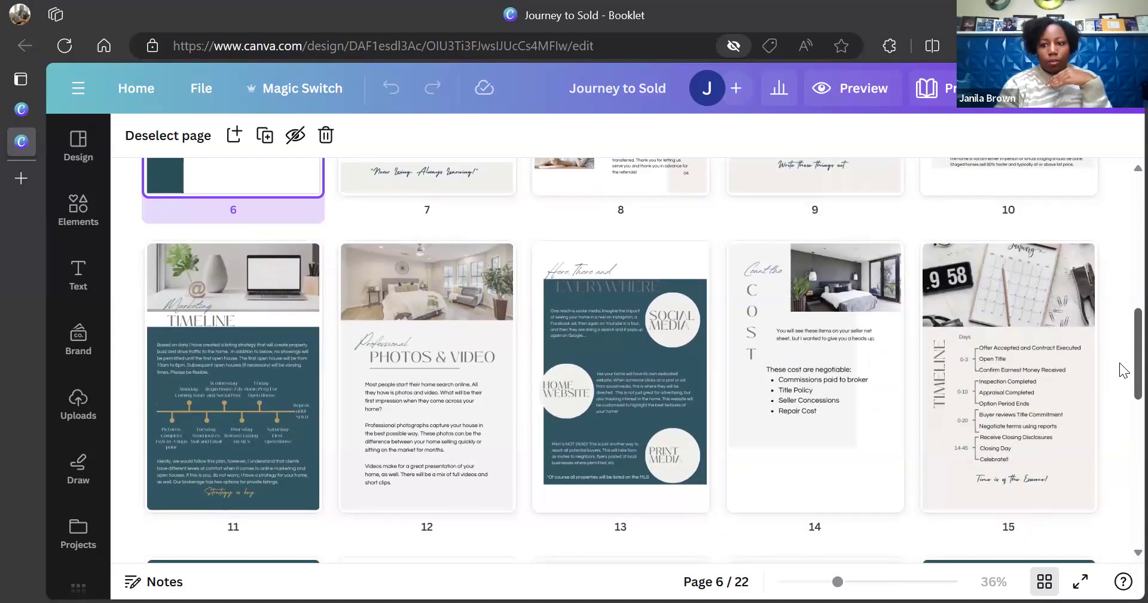
scroll(1119, 358, down, 1)
scroll(1120, 358, down, 3)
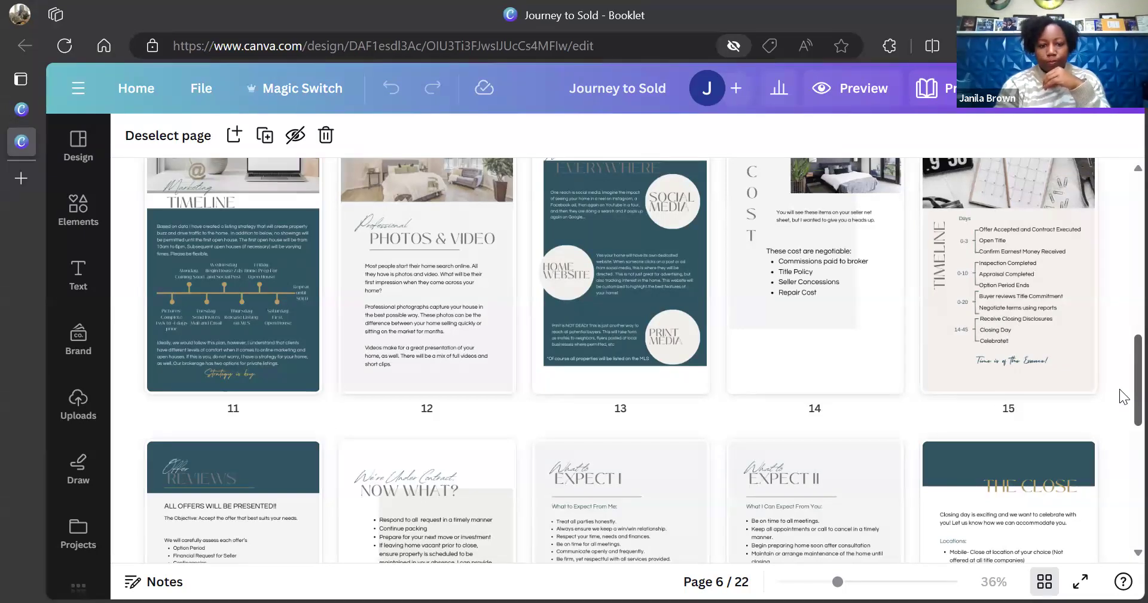
scroll(1121, 398, down, 4)
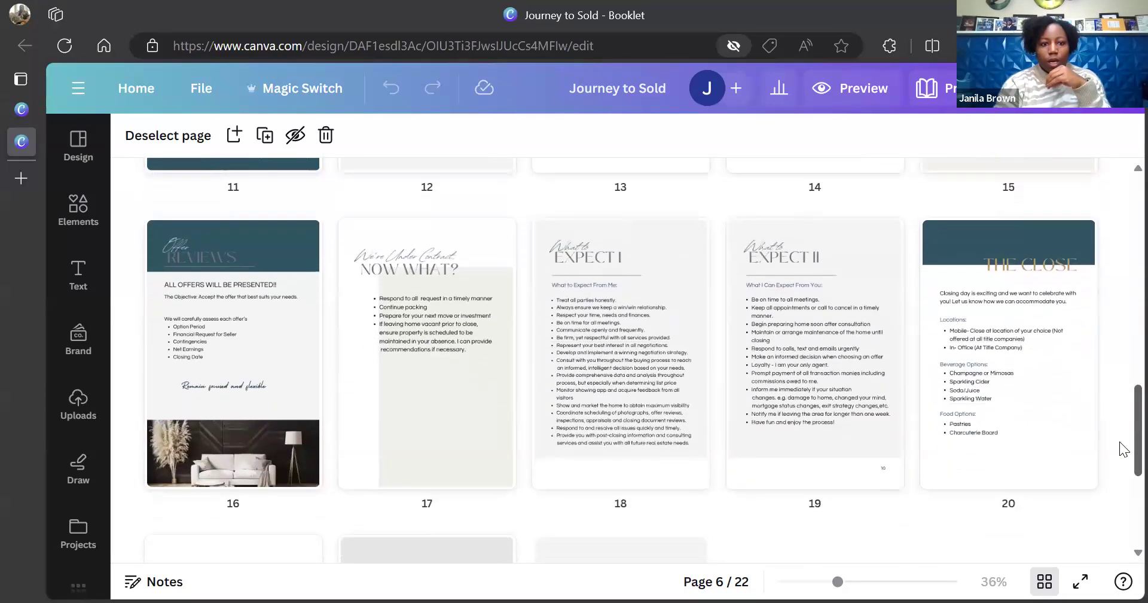
scroll(1120, 449, down, 1)
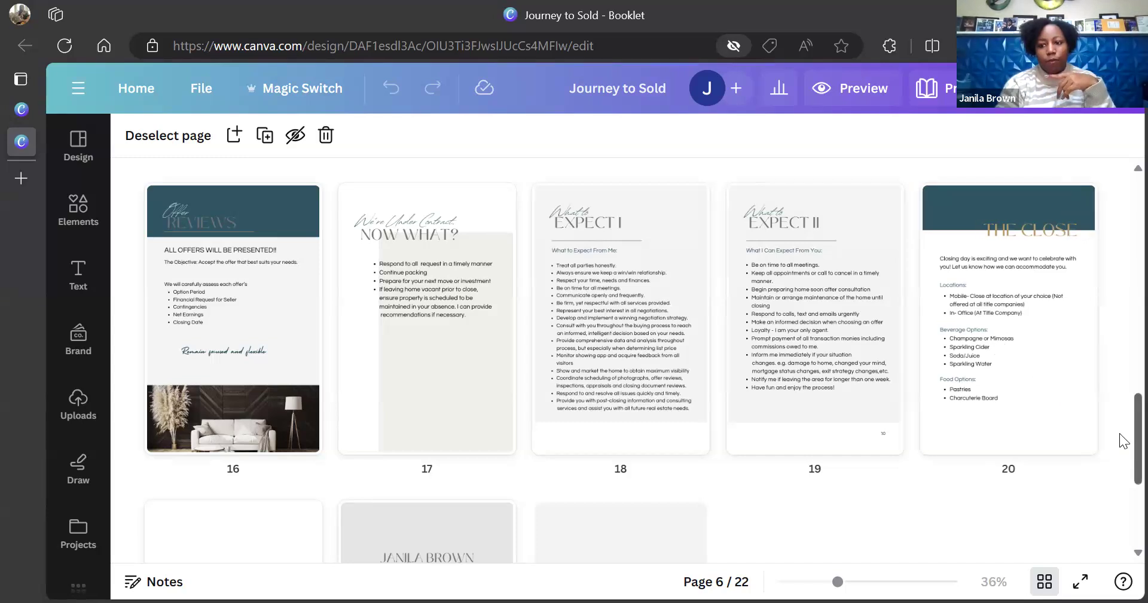
scroll(1119, 436, down, 1)
scroll(1119, 447, down, 3)
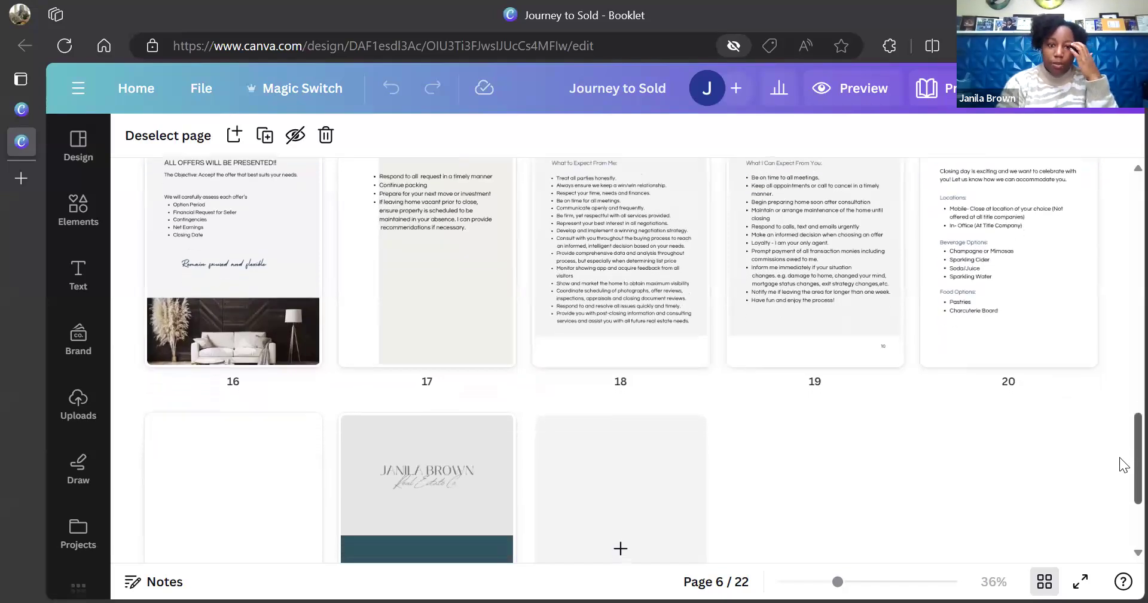
scroll(1120, 456, down, 8)
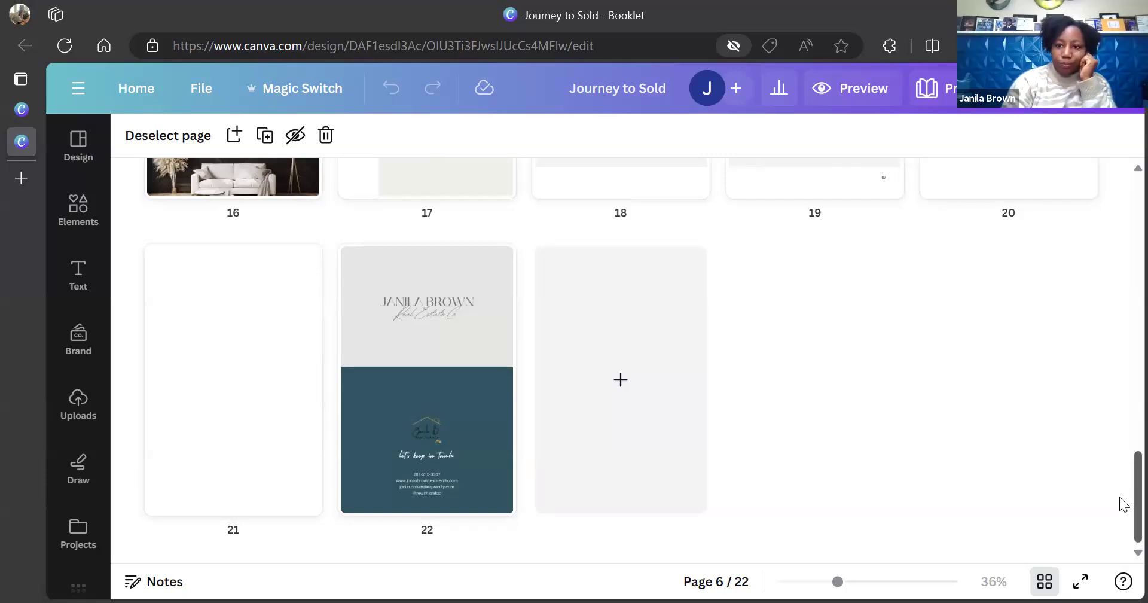
scroll(1123, 501, up, 1)
scroll(1123, 500, up, 20)
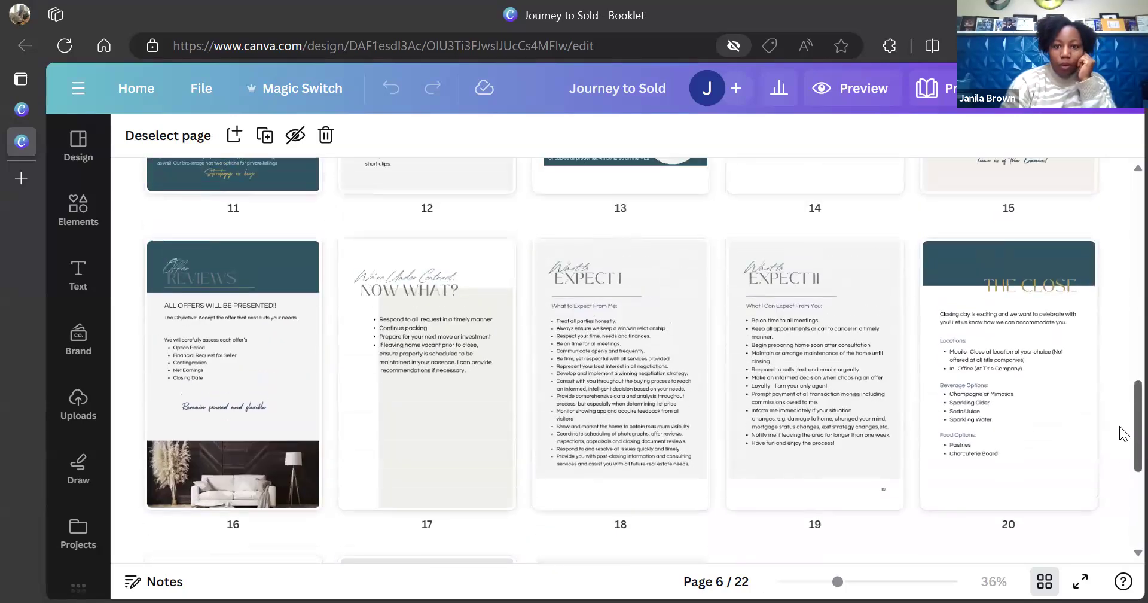
scroll(1119, 295, up, 10)
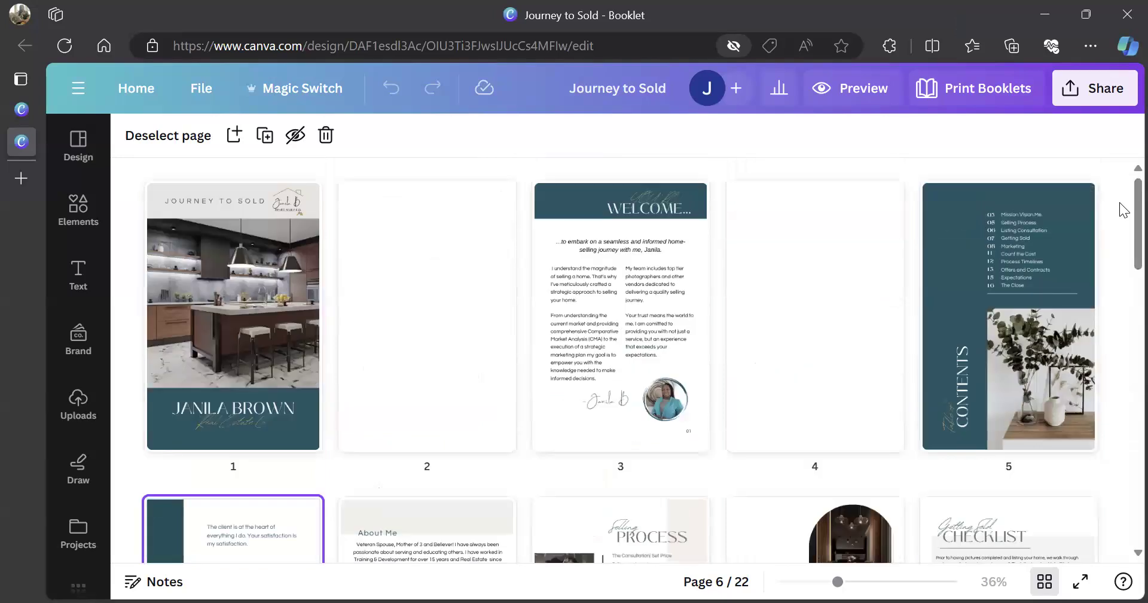
scroll(1122, 215, down, 10)
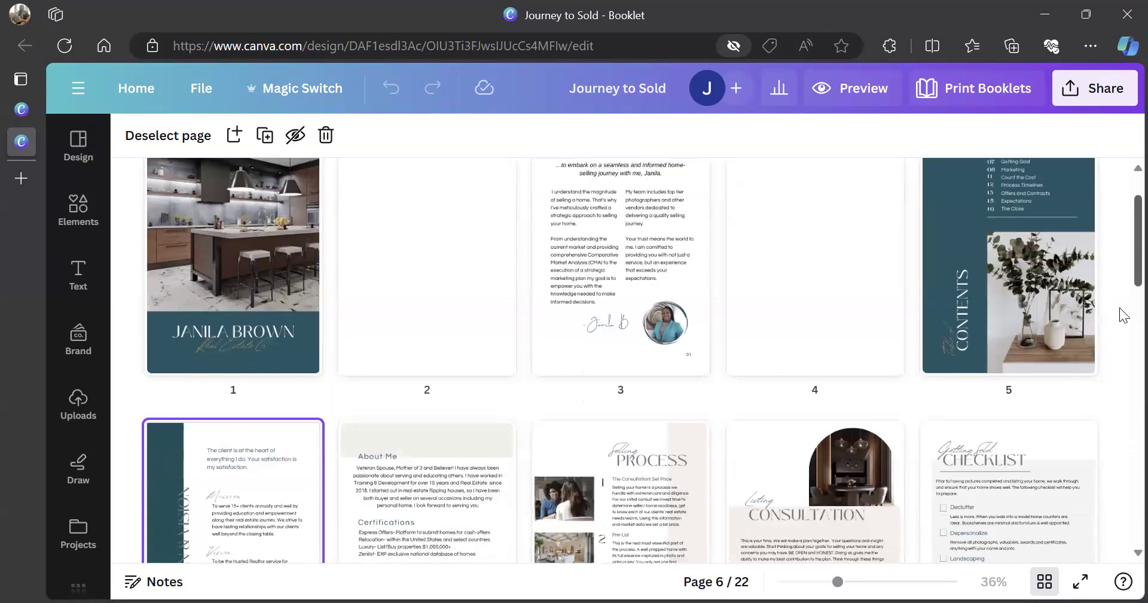
scroll(1123, 357, down, 10)
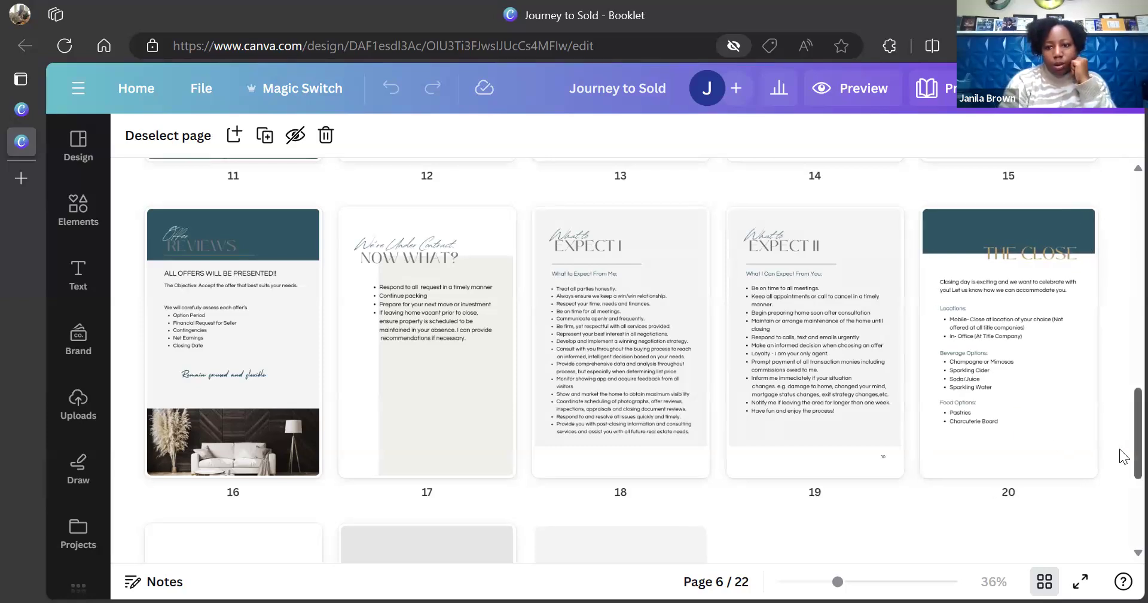
scroll(1123, 449, up, 8)
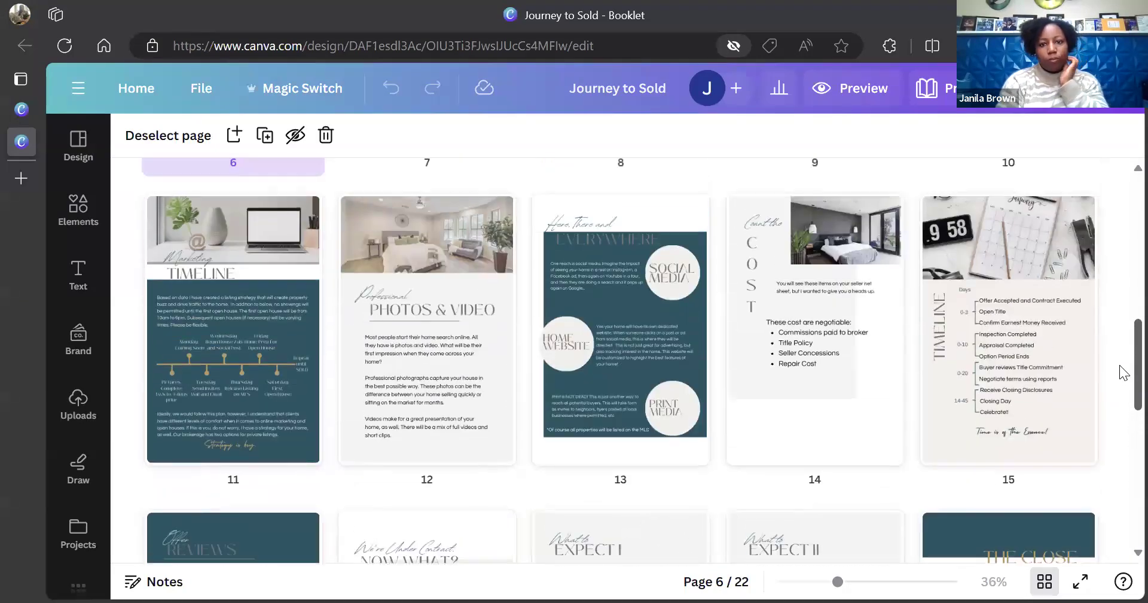
scroll(1120, 317, up, 6)
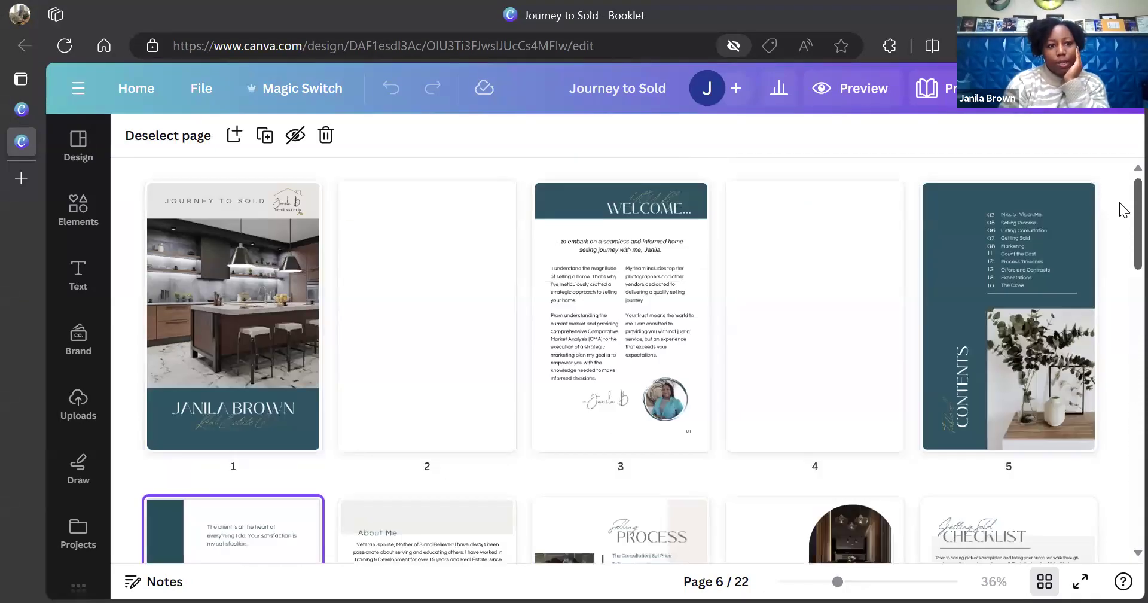
click(132, 98)
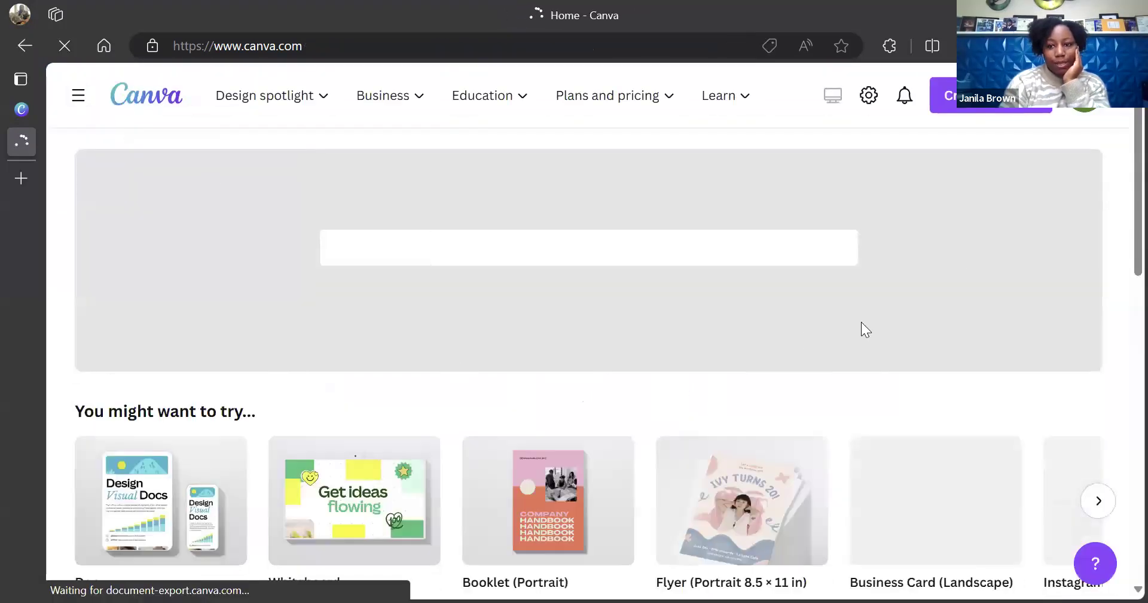
Scroll the designs and open the Discover Your Next Move booklet
scroll(1120, 261, down, 6)
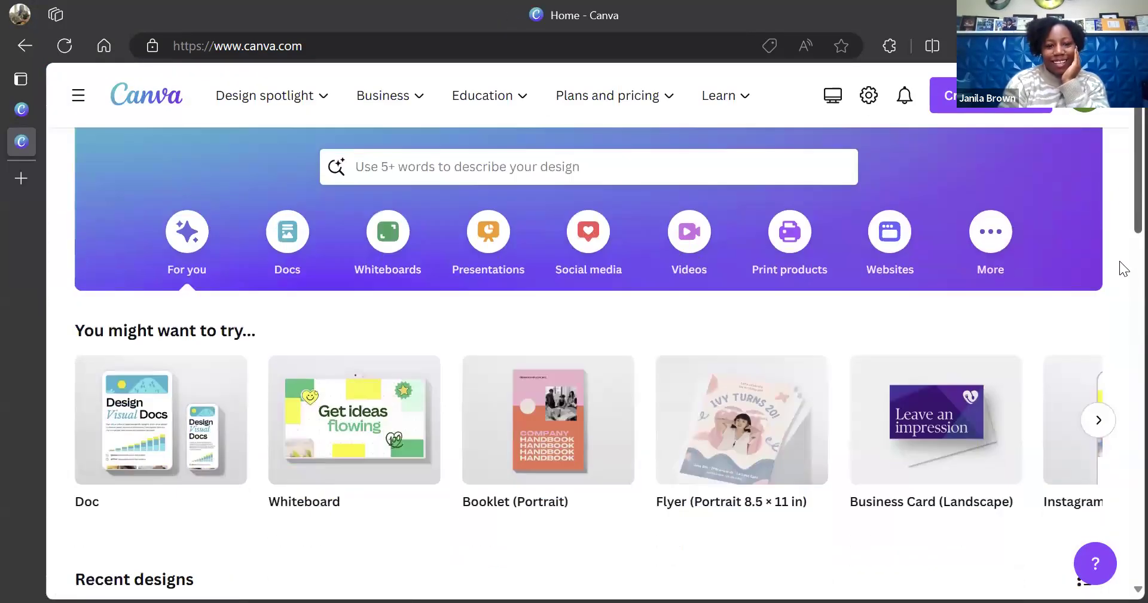
scroll(1119, 295, down, 5)
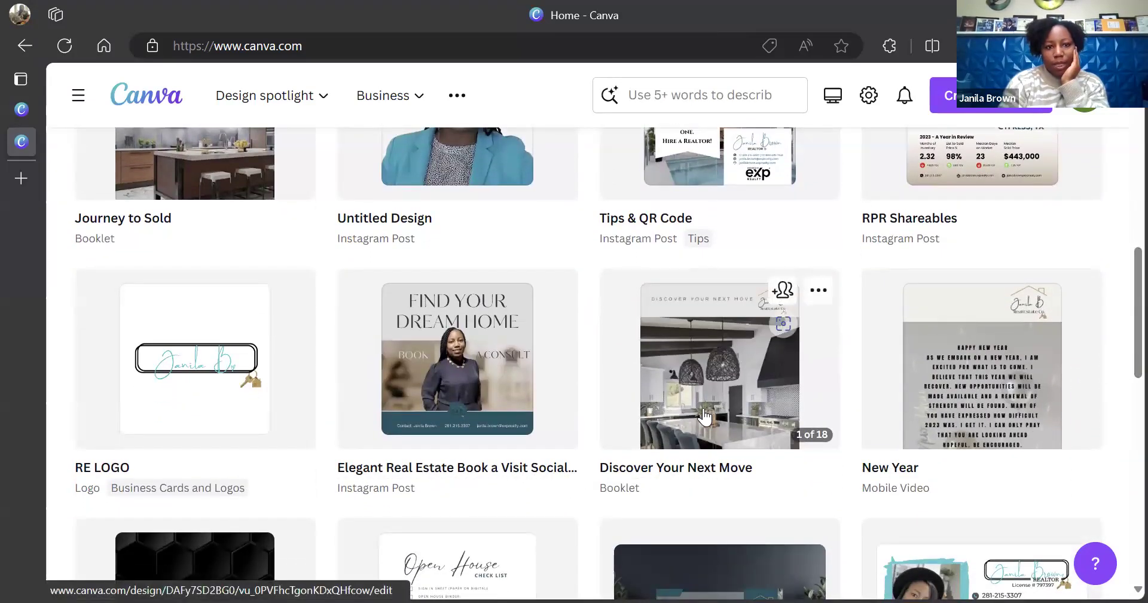
click(704, 414)
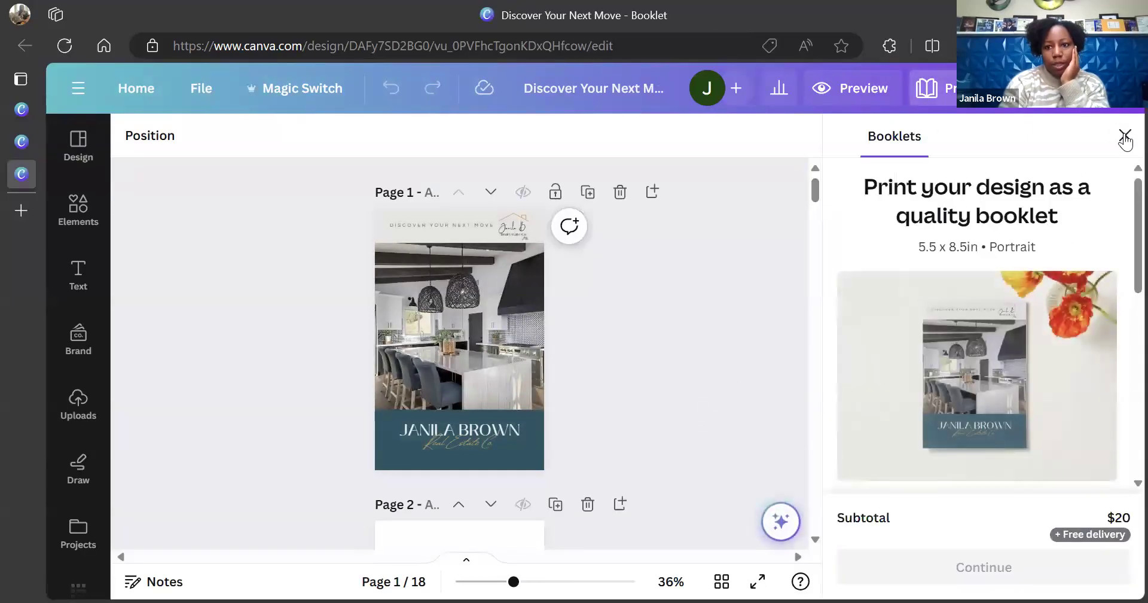
Close the printing offer, review the booklet pages, and switch to grid view
click(1124, 135)
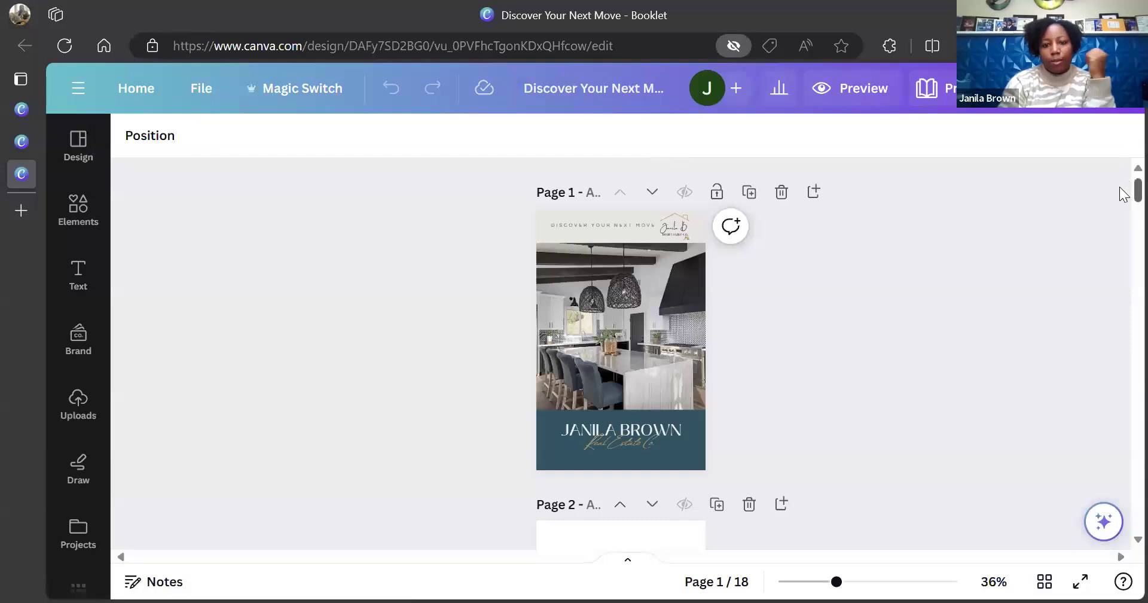
scroll(1123, 192, down, 5)
scroll(1122, 216, down, 5)
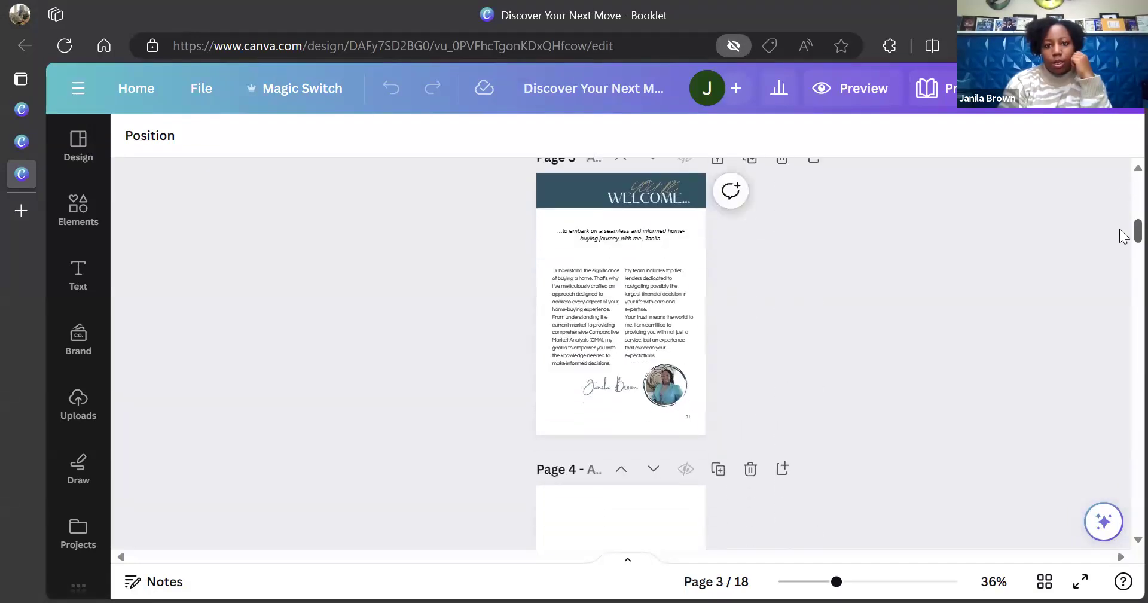
scroll(1123, 251, down, 5)
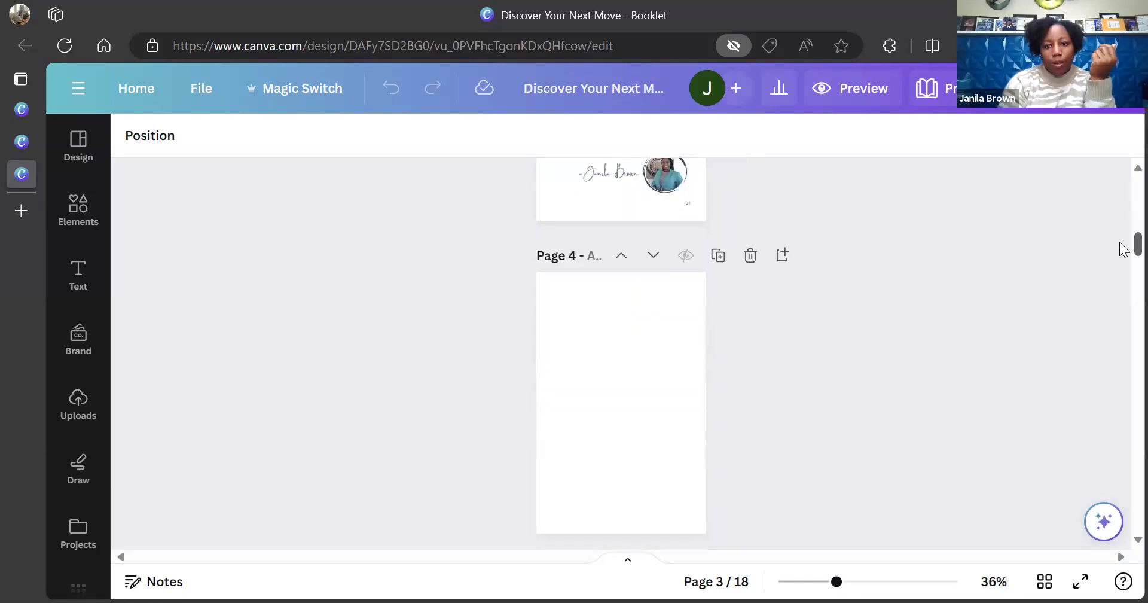
scroll(1122, 281, down, 4)
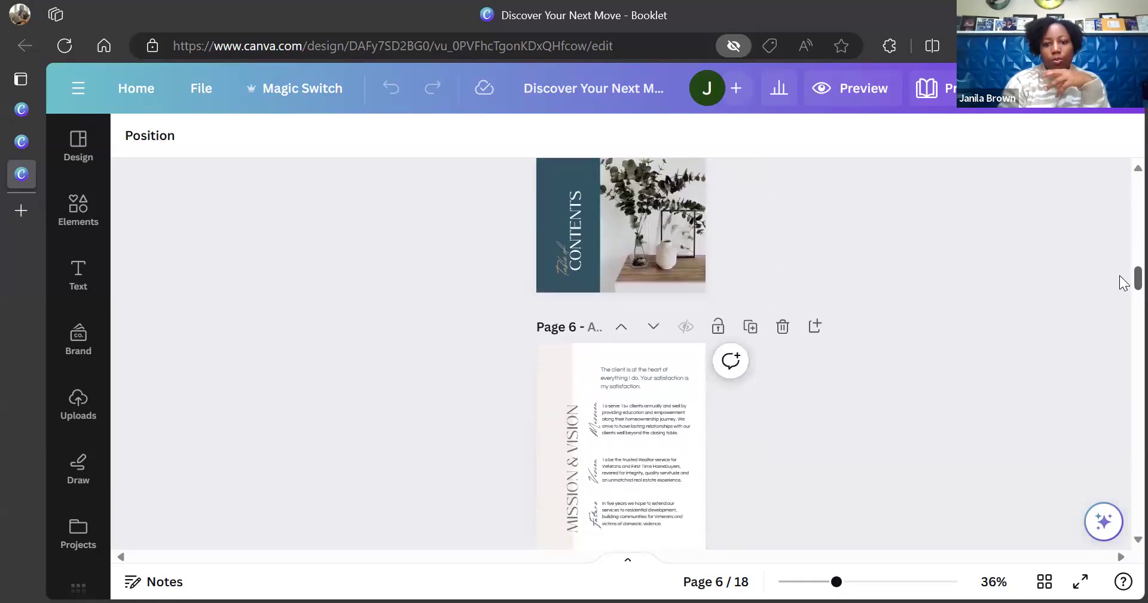
scroll(1122, 296, down, 5)
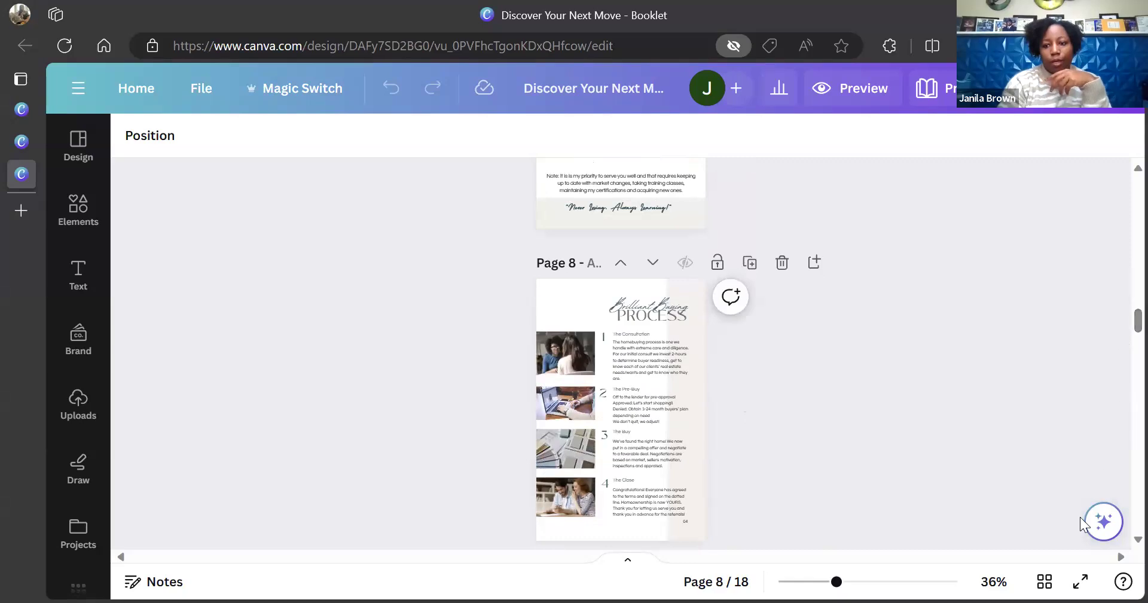
click(1044, 582)
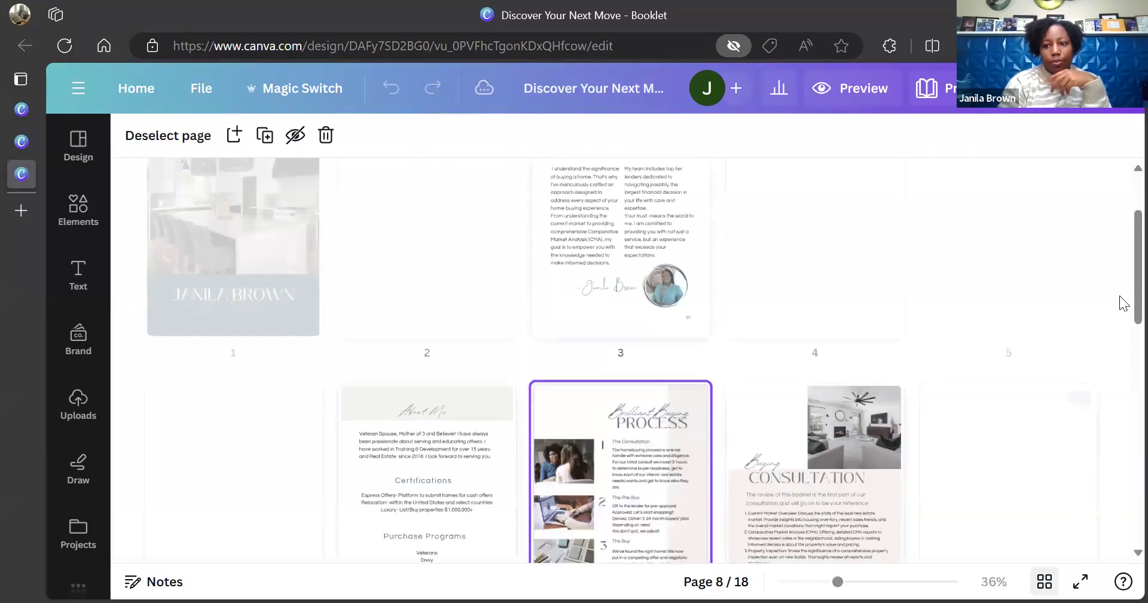
Review all 18 Discover Your Next Move page thumbnails, then return to Canva home
scroll(1119, 275, down, 5)
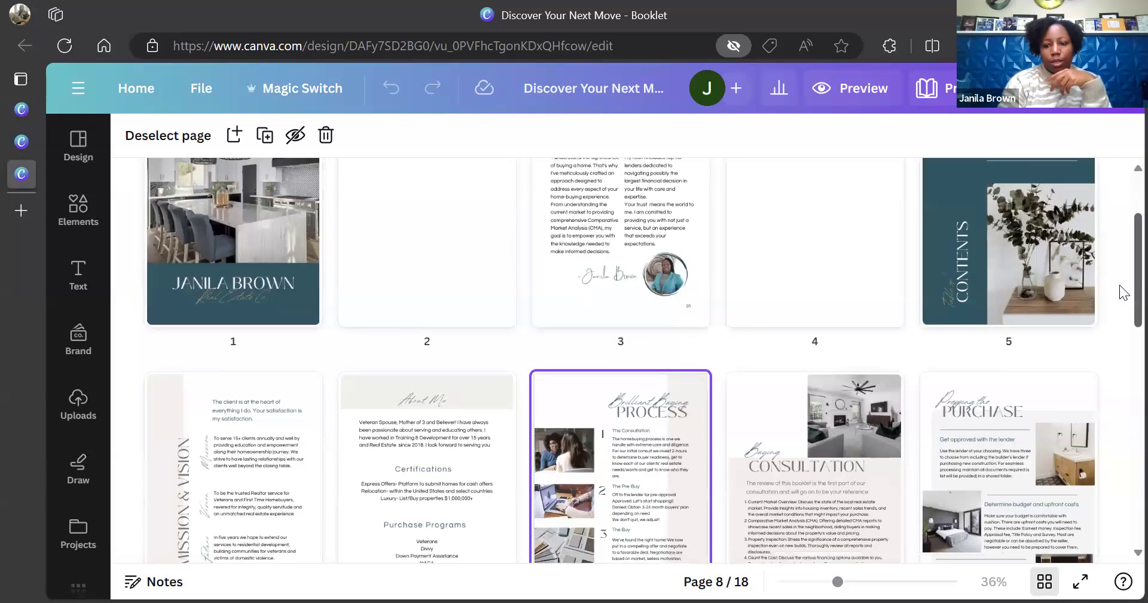
scroll(1120, 347, down, 3)
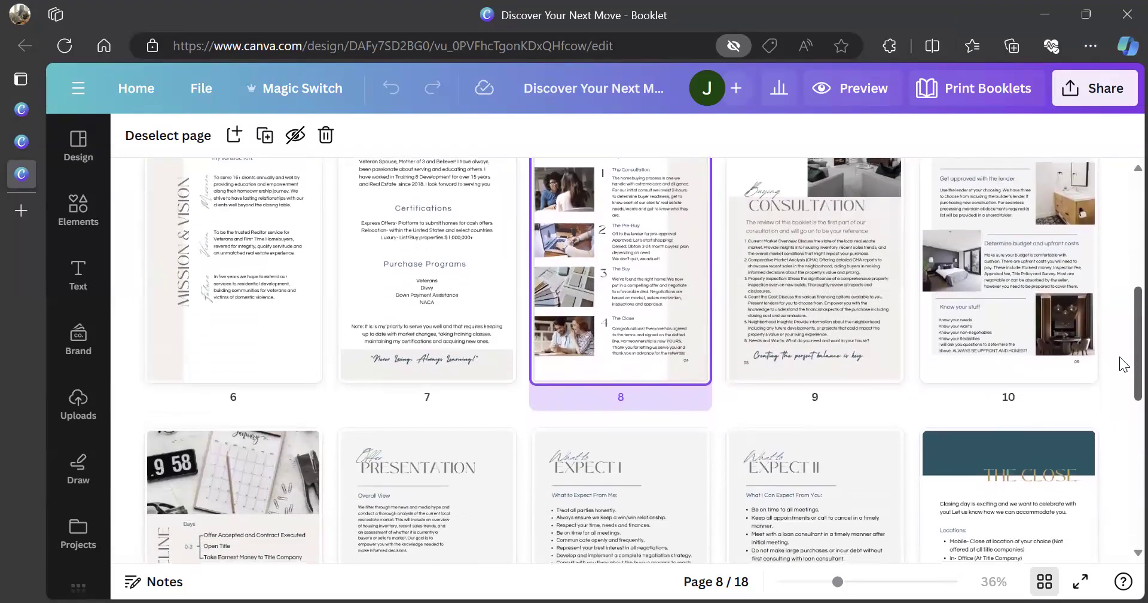
scroll(1120, 395, down, 3)
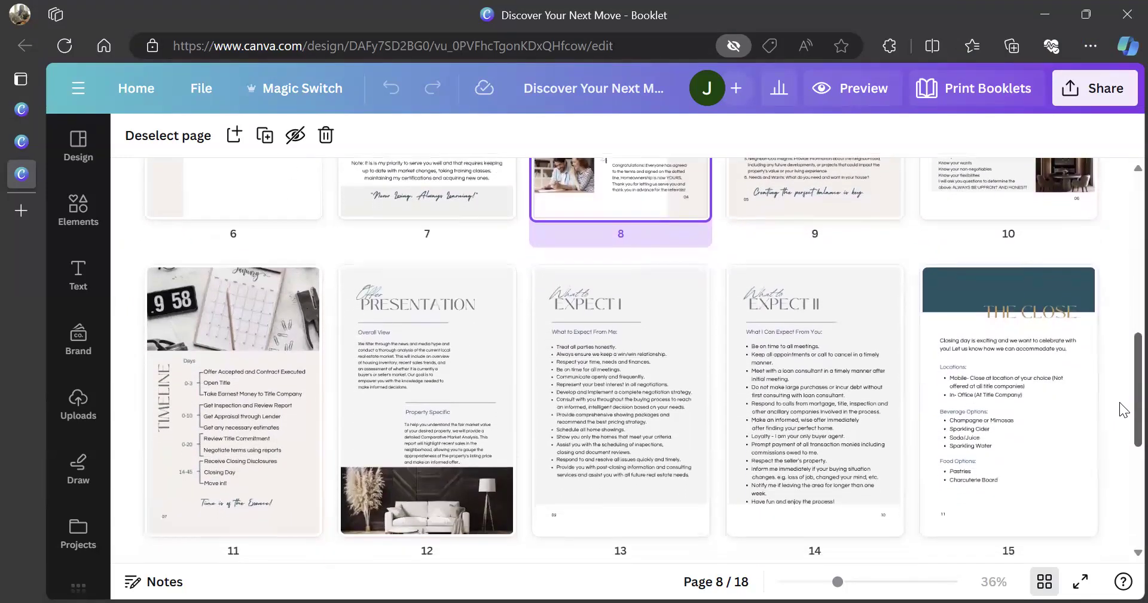
scroll(1120, 437, down, 4)
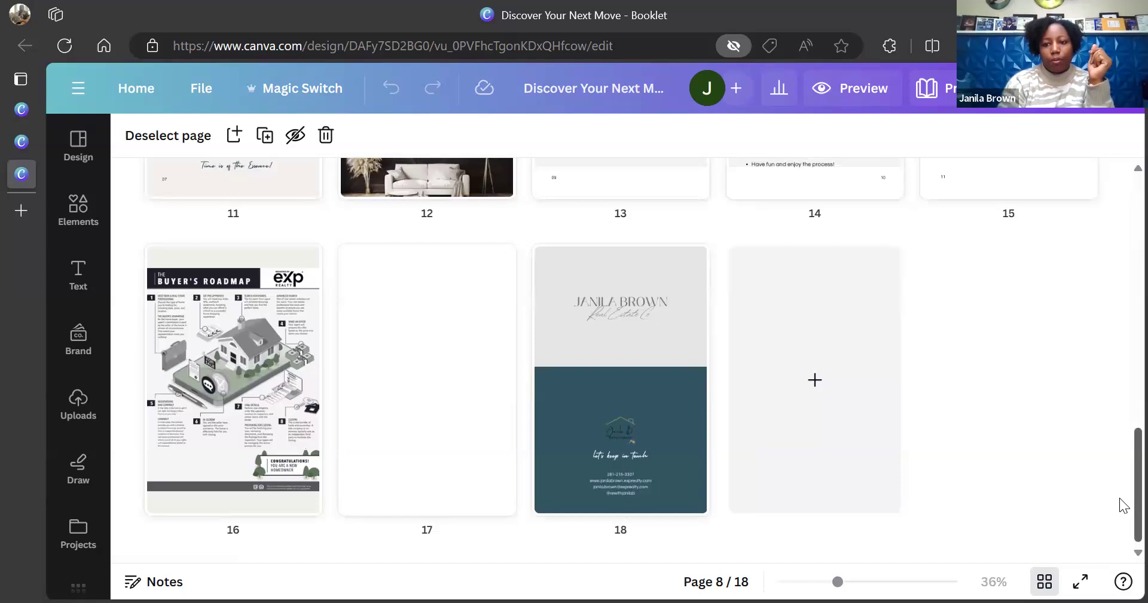
scroll(1122, 505, up, 5)
scroll(1119, 429, up, 3)
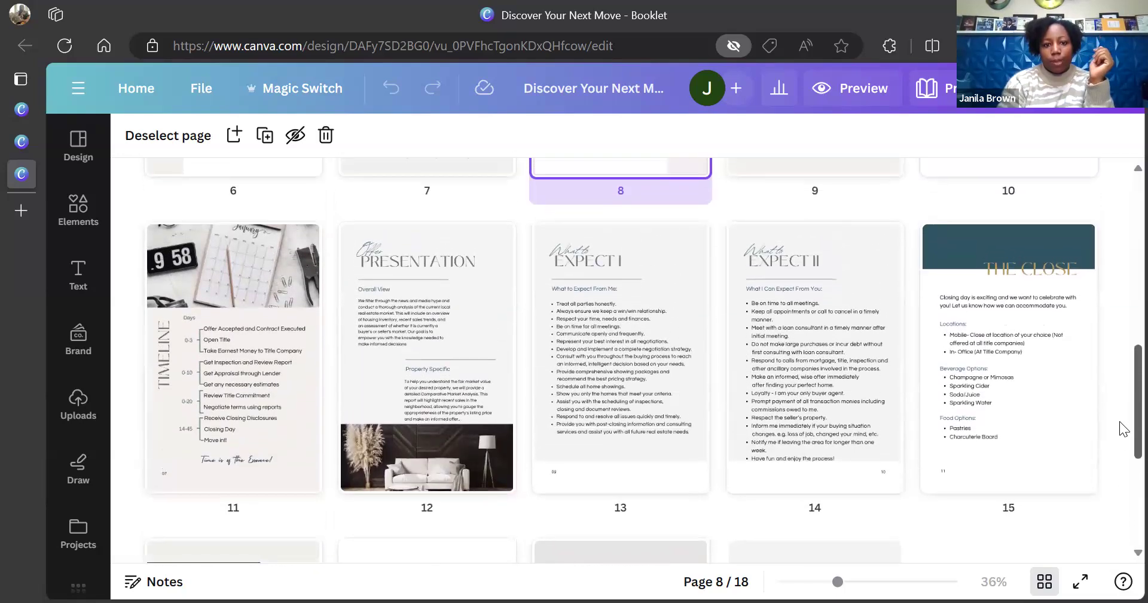
scroll(1118, 335, up, 5)
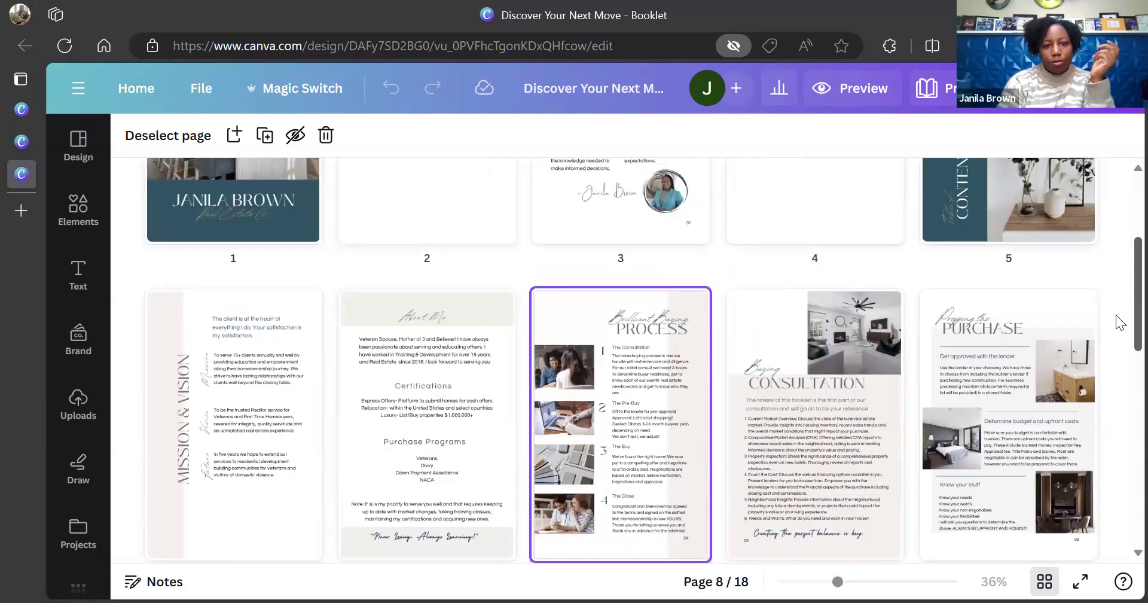
scroll(1114, 285, up, 2)
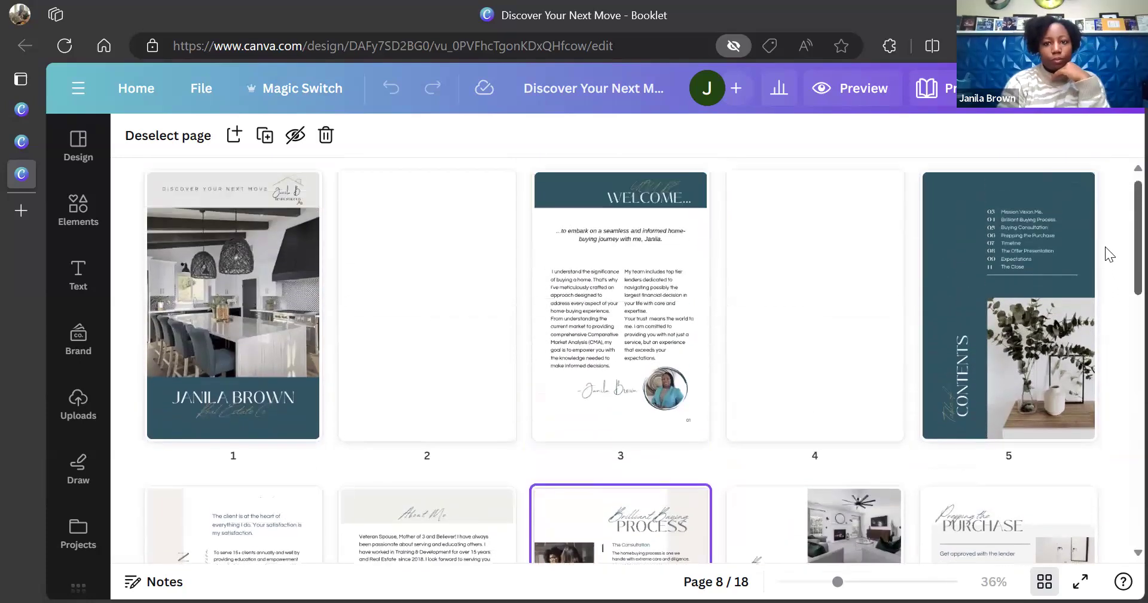
click(132, 91)
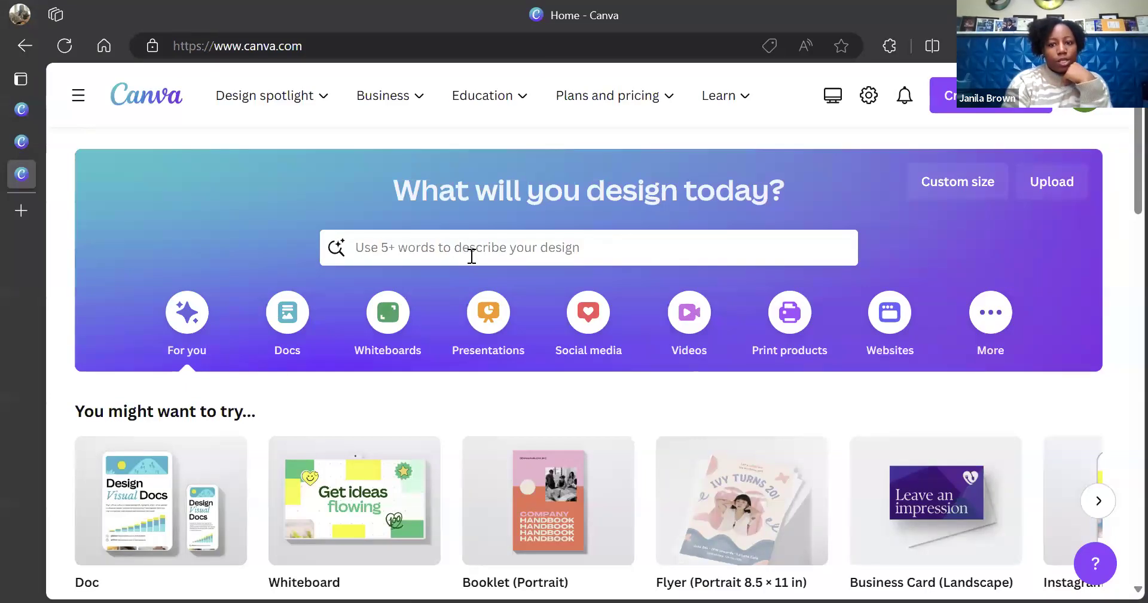
Search Canva templates for 'real estate booklet'
click(472, 256)
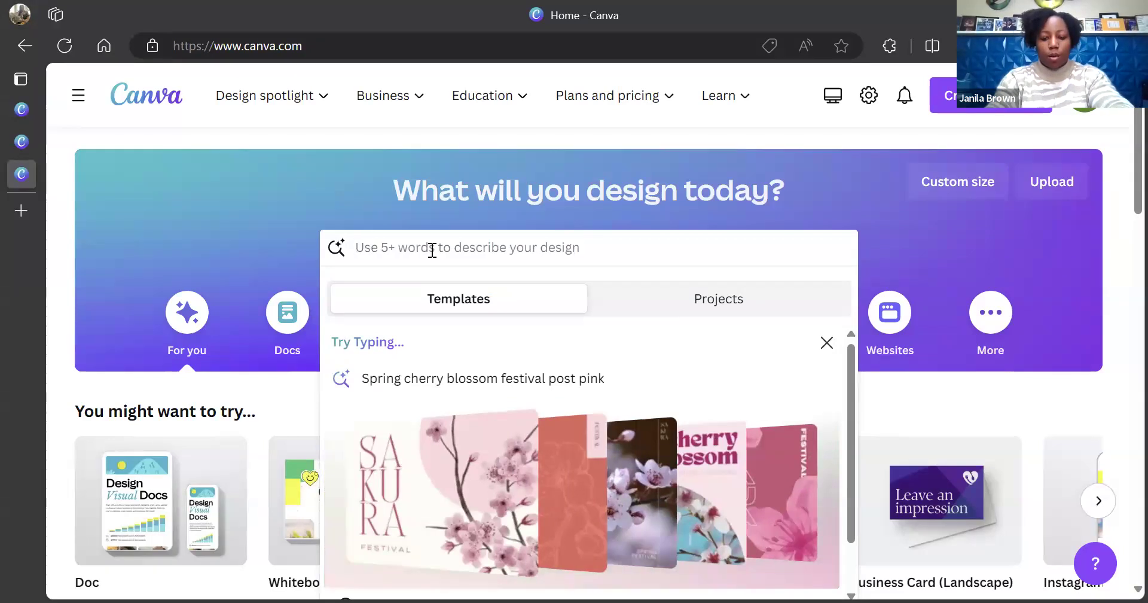
text(real e)
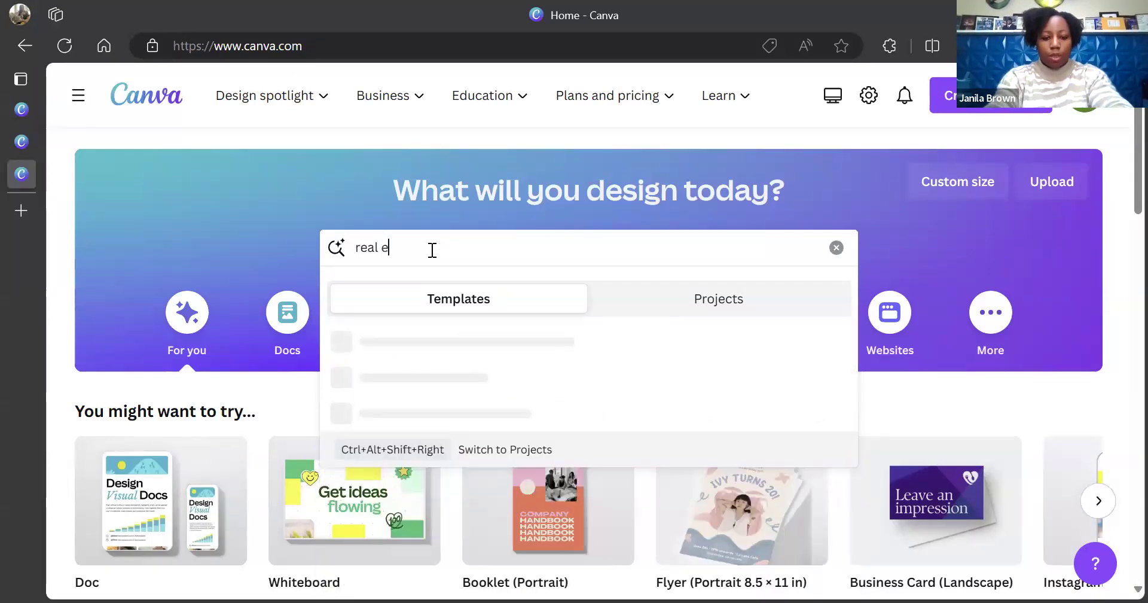
text(state)
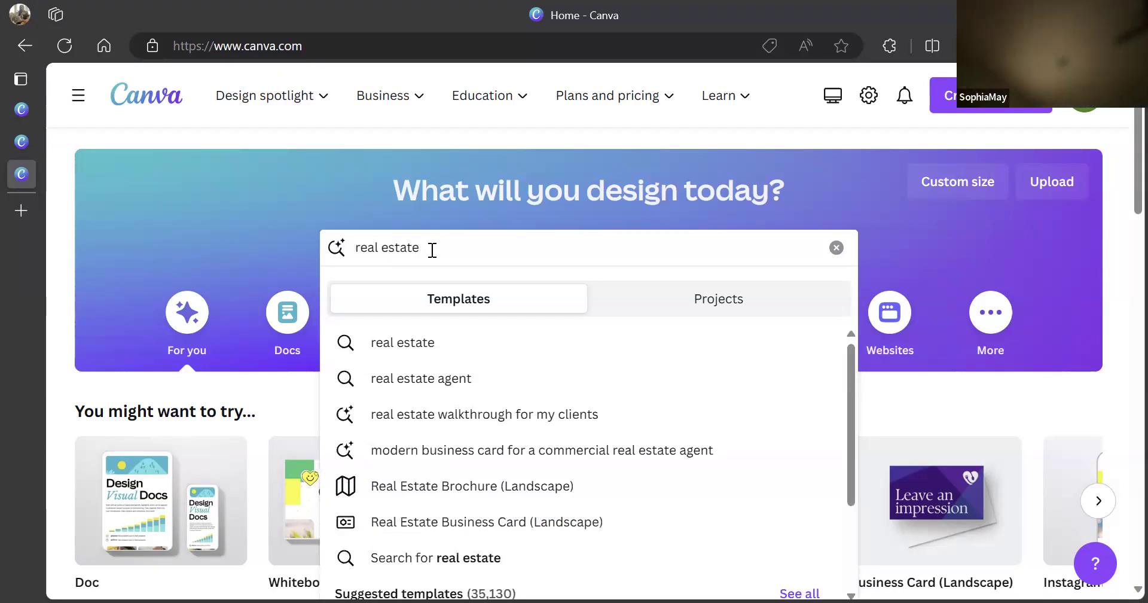
text( booklet)
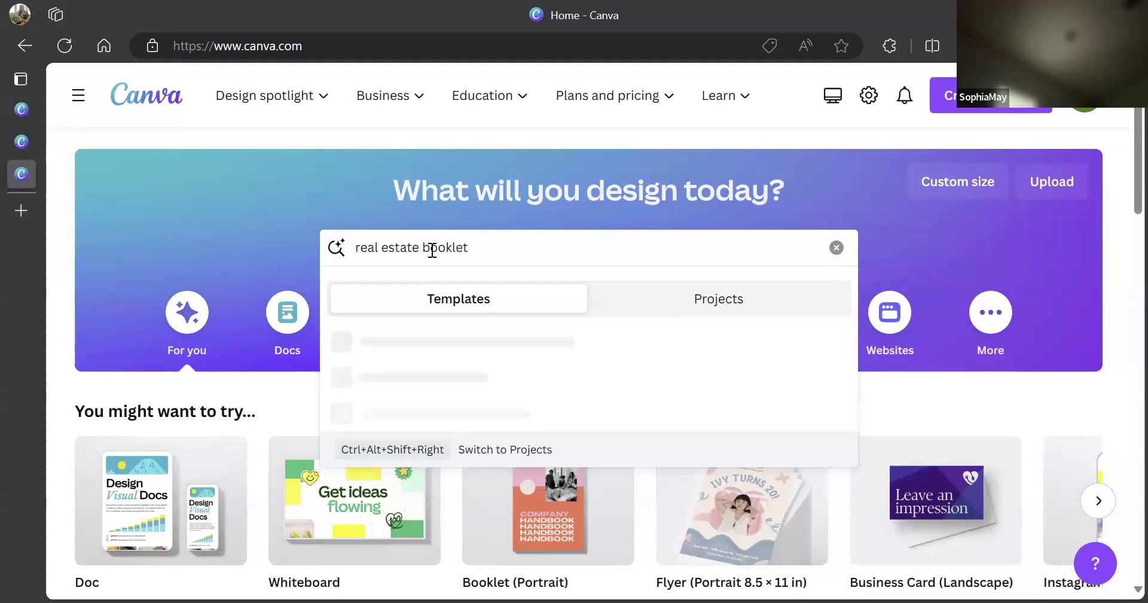
key(Return)
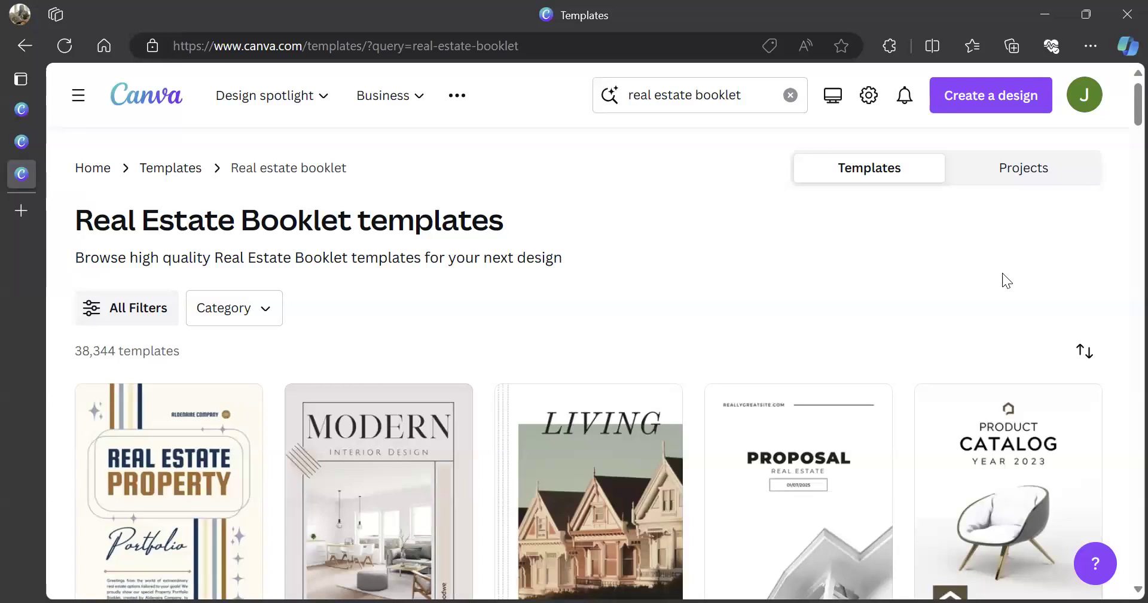
Browse the results and open the Beige Minimalist Modern Interior Design Booklet preview
scroll(1122, 141, down, 5)
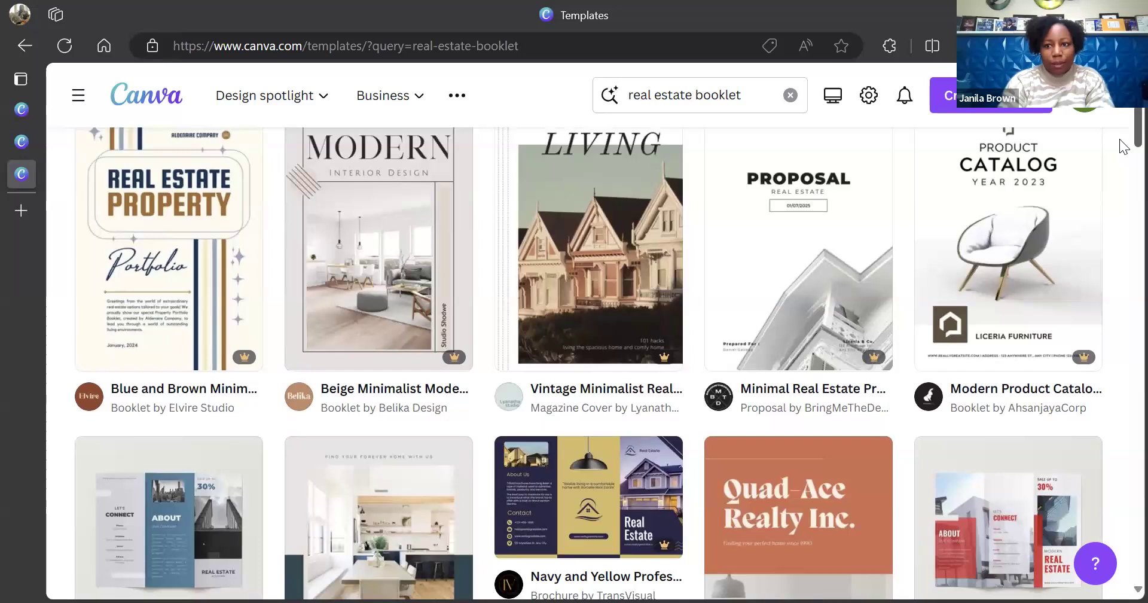
scroll(1119, 143, up, 1)
scroll(1123, 141, up, 2)
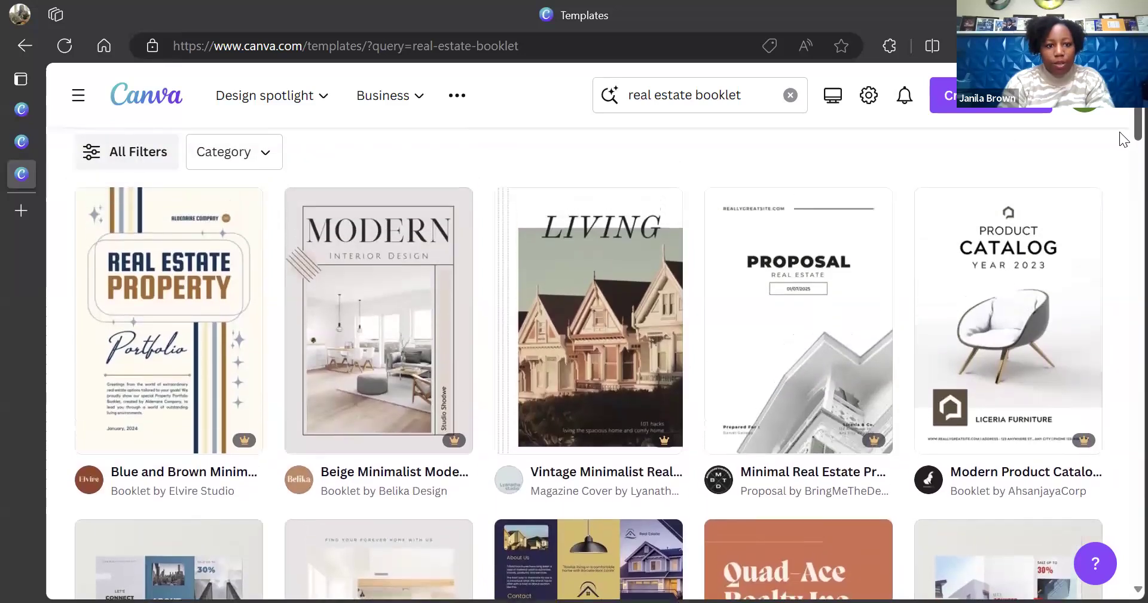
scroll(1121, 125, up, 2)
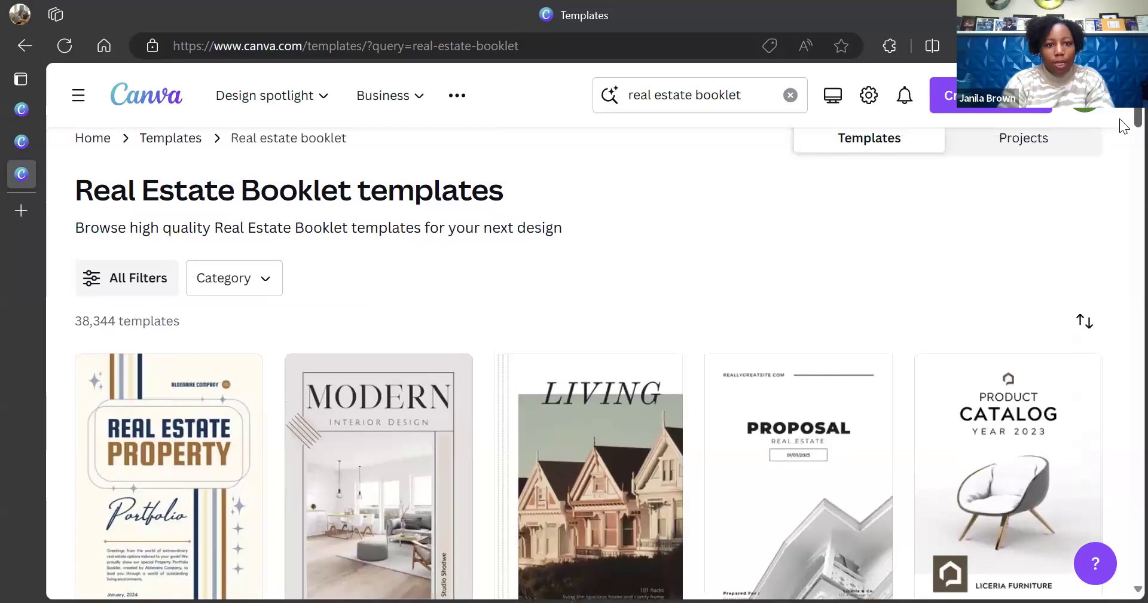
scroll(1122, 132, down, 3)
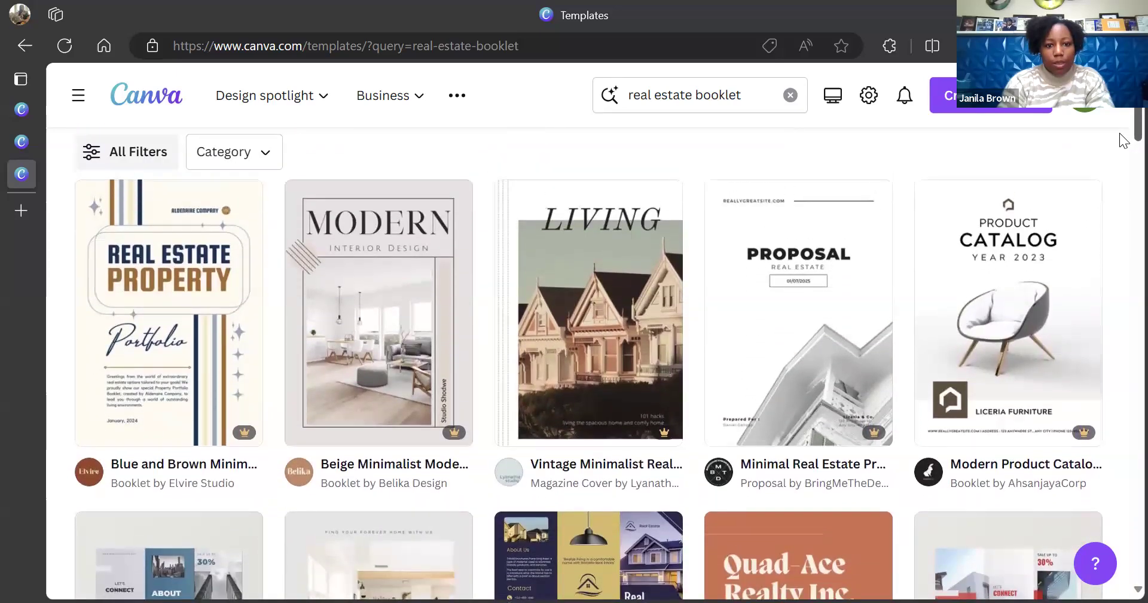
scroll(1123, 142, up, 1)
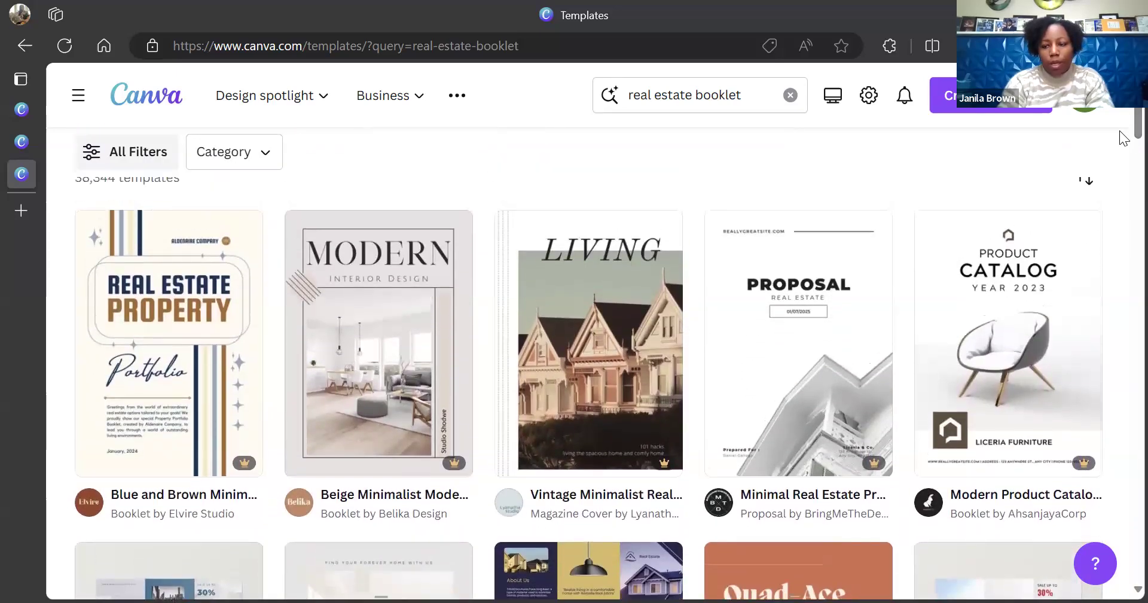
scroll(1122, 150, down, 7)
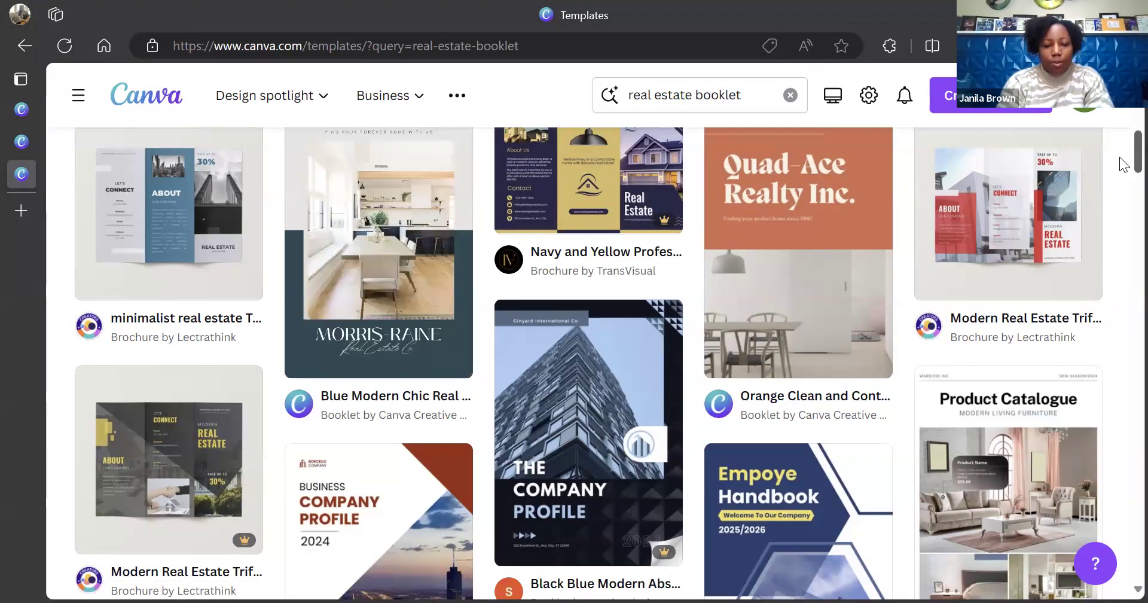
scroll(1119, 157, up, 7)
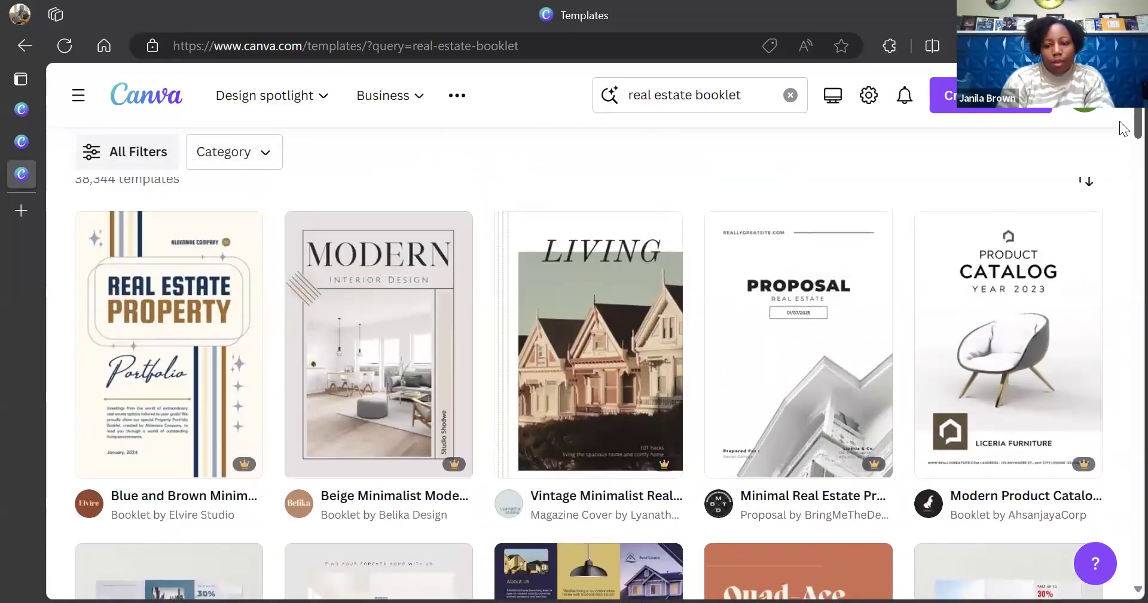
scroll(1122, 128, down, 1)
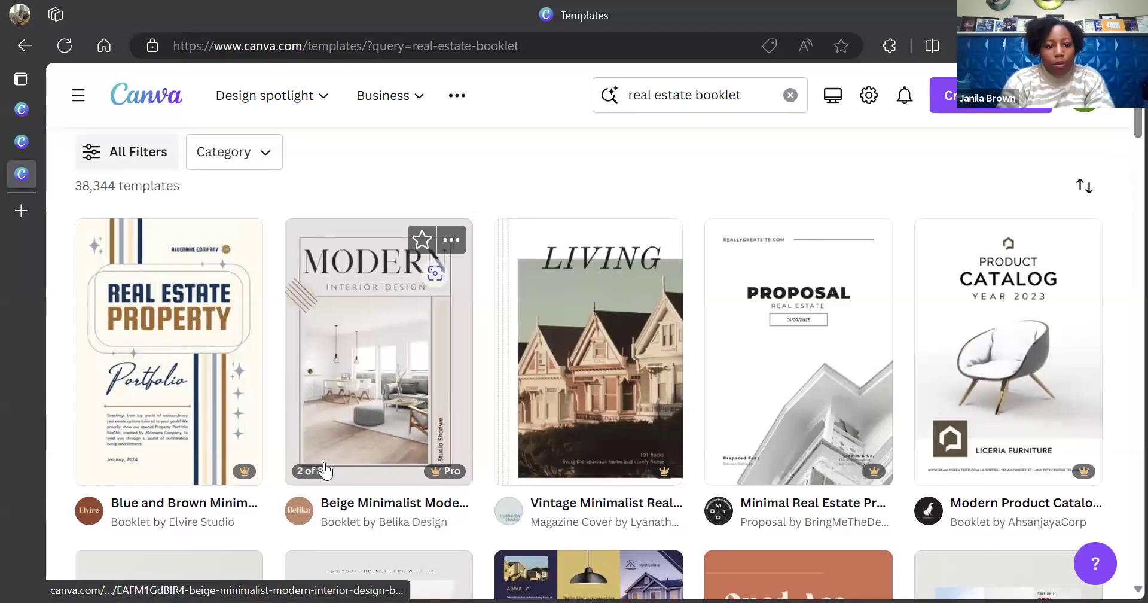
click(386, 427)
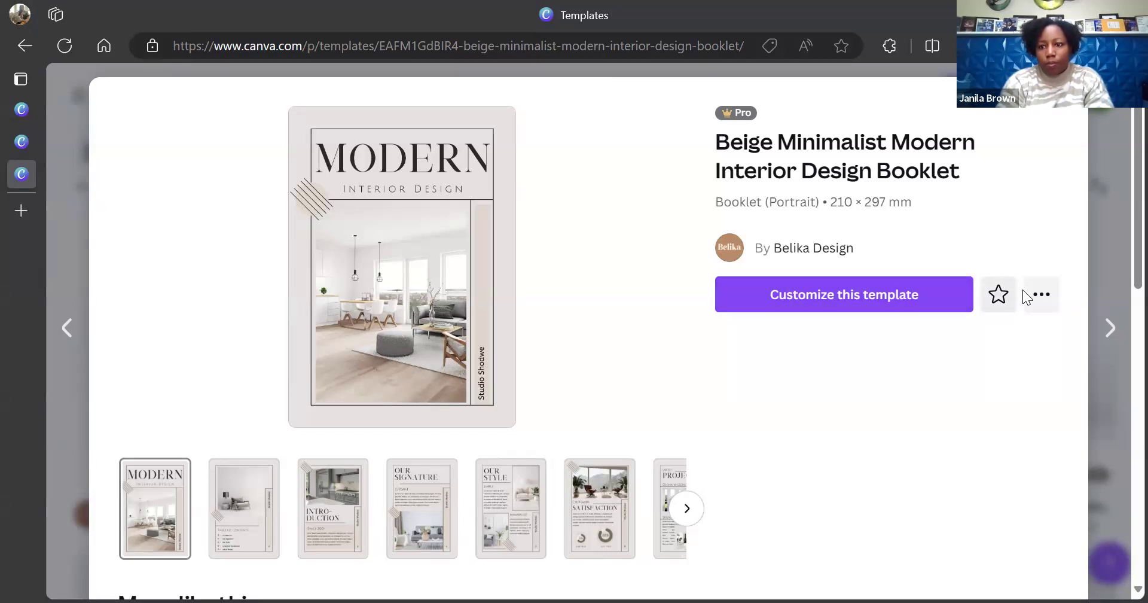
Browse the template's page previews, including the Get in Touch page, and start customizing it
click(1040, 297)
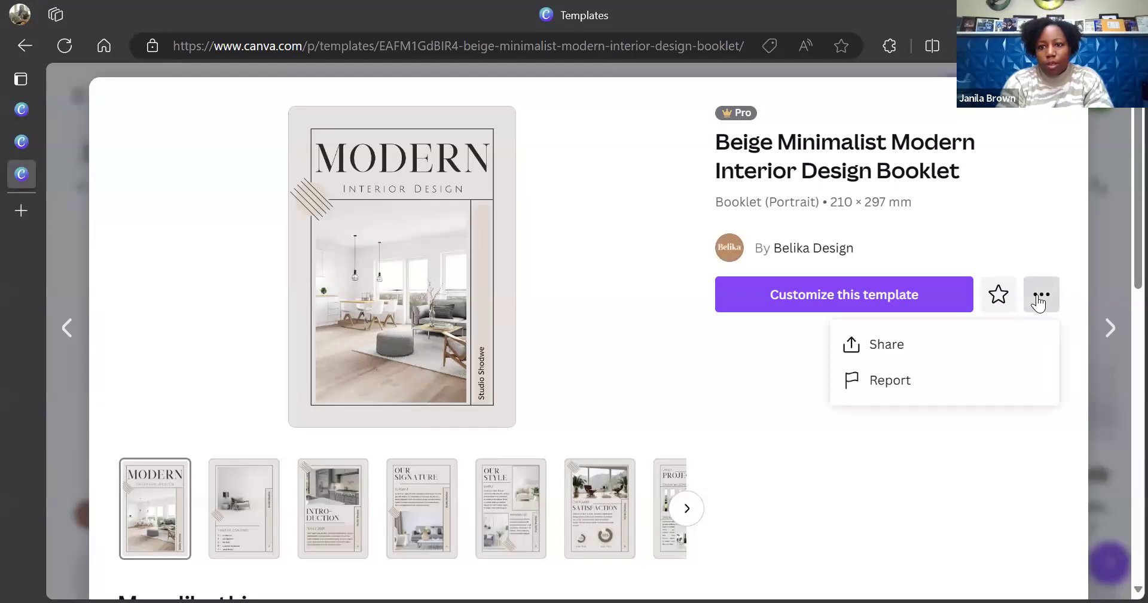
click(1038, 302)
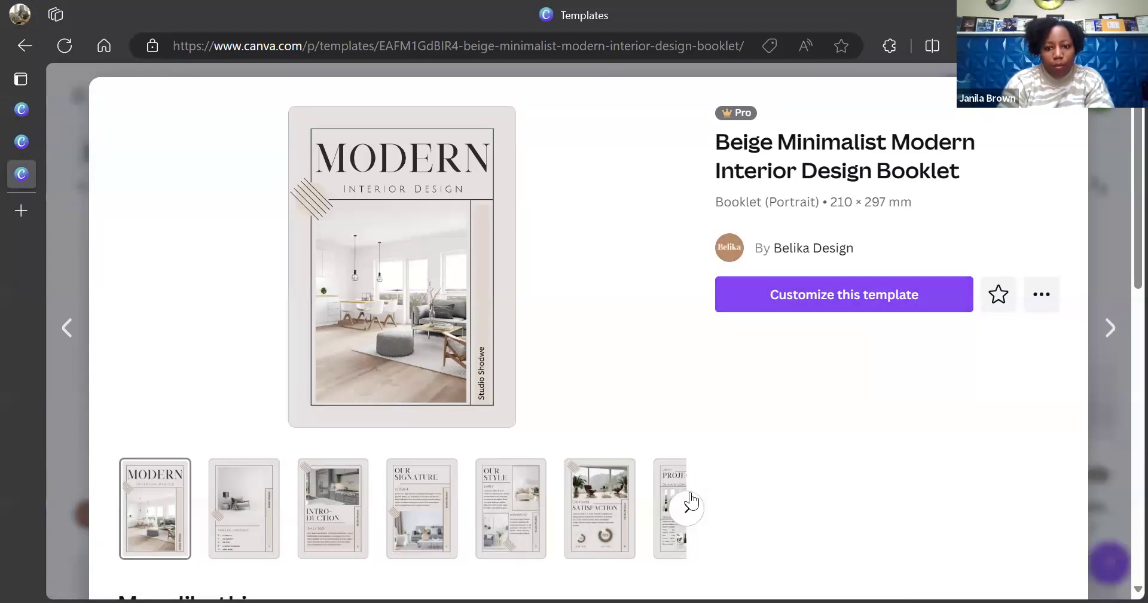
click(687, 508)
click(685, 512)
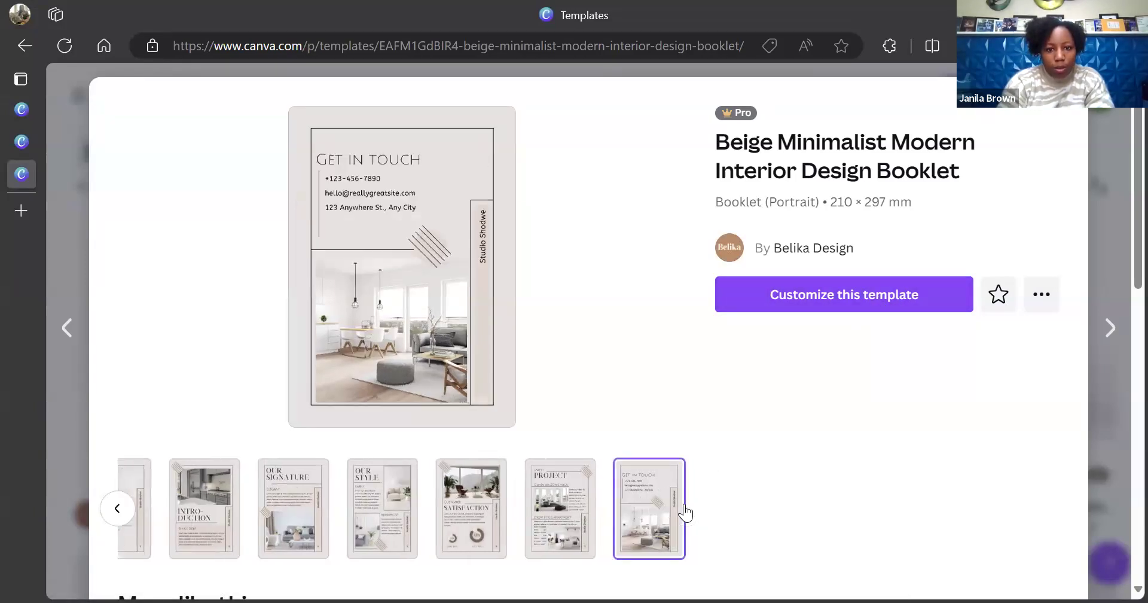
click(122, 514)
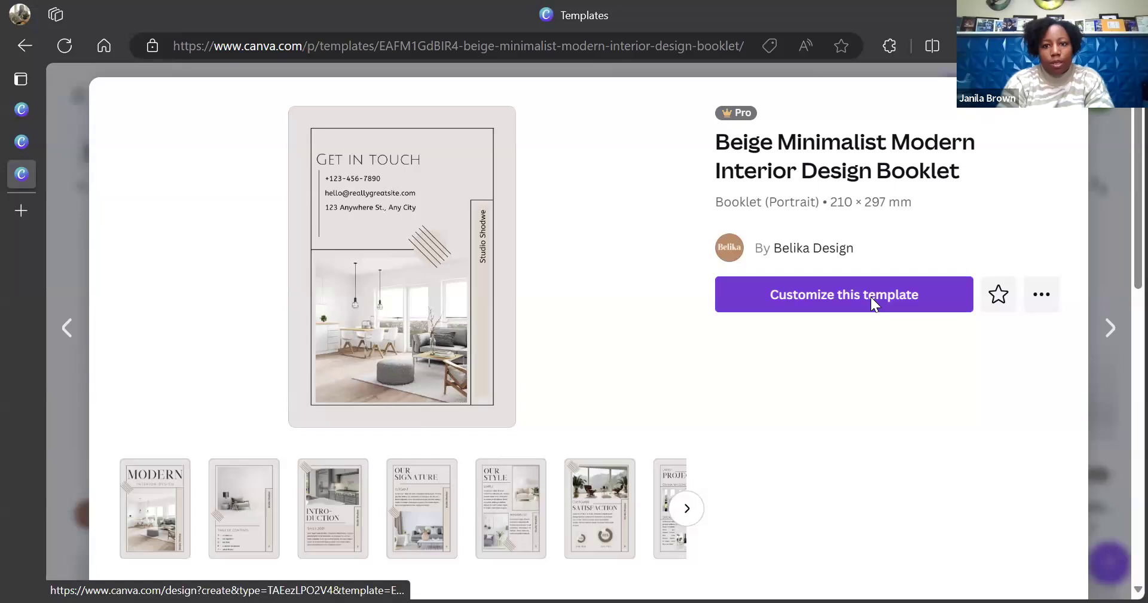
click(871, 297)
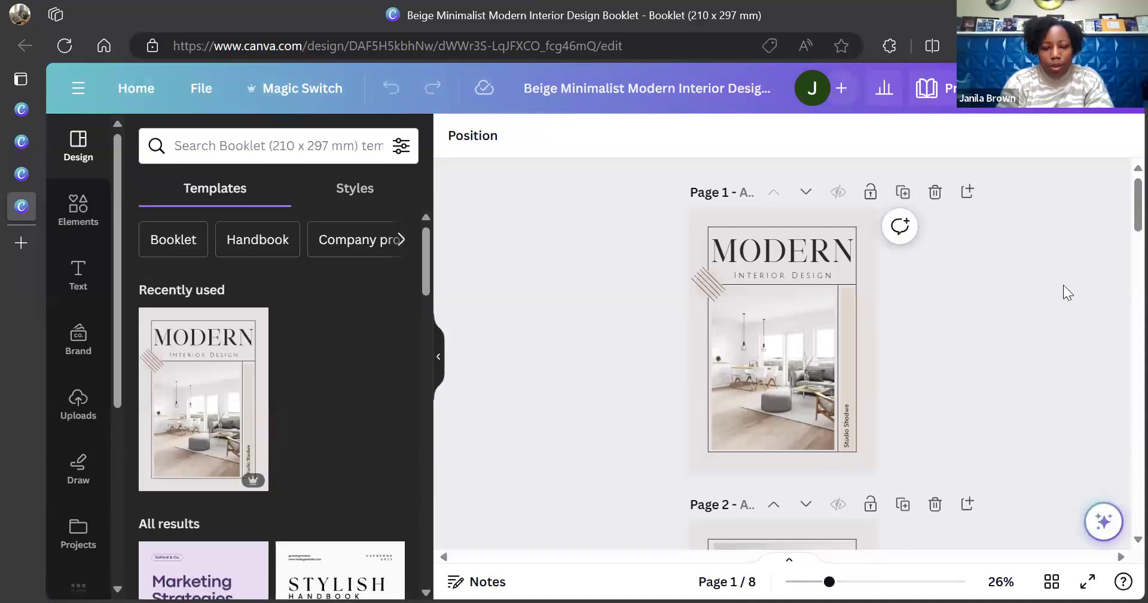
Scroll the new 8-page design, select the page 1 cover photo, and scroll the side rail
scroll(1121, 214, down, 1)
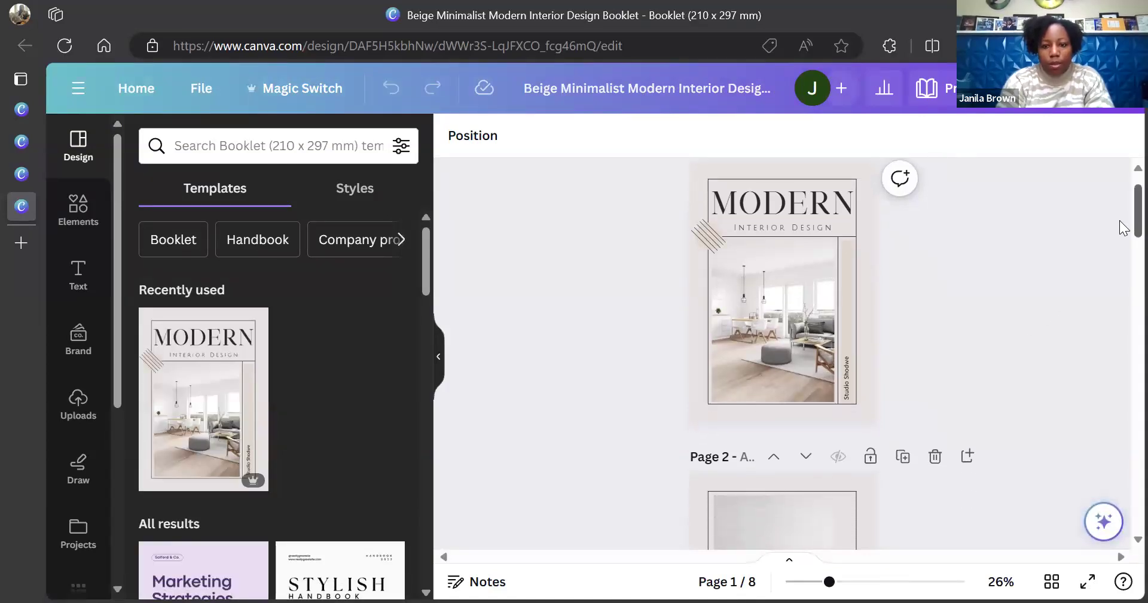
scroll(1121, 212, up, 1)
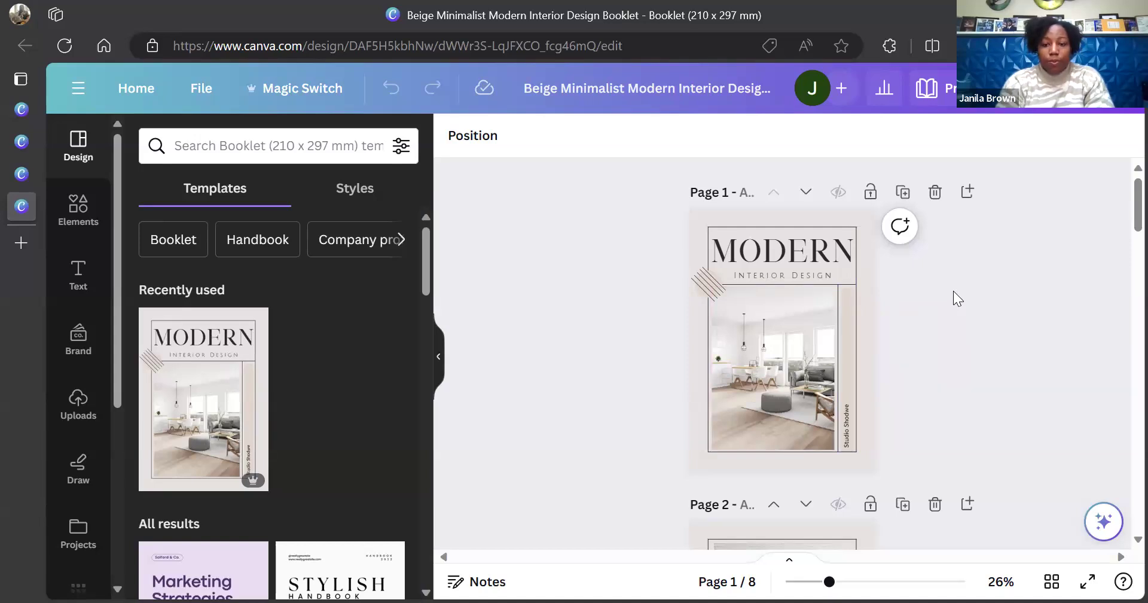
click(763, 365)
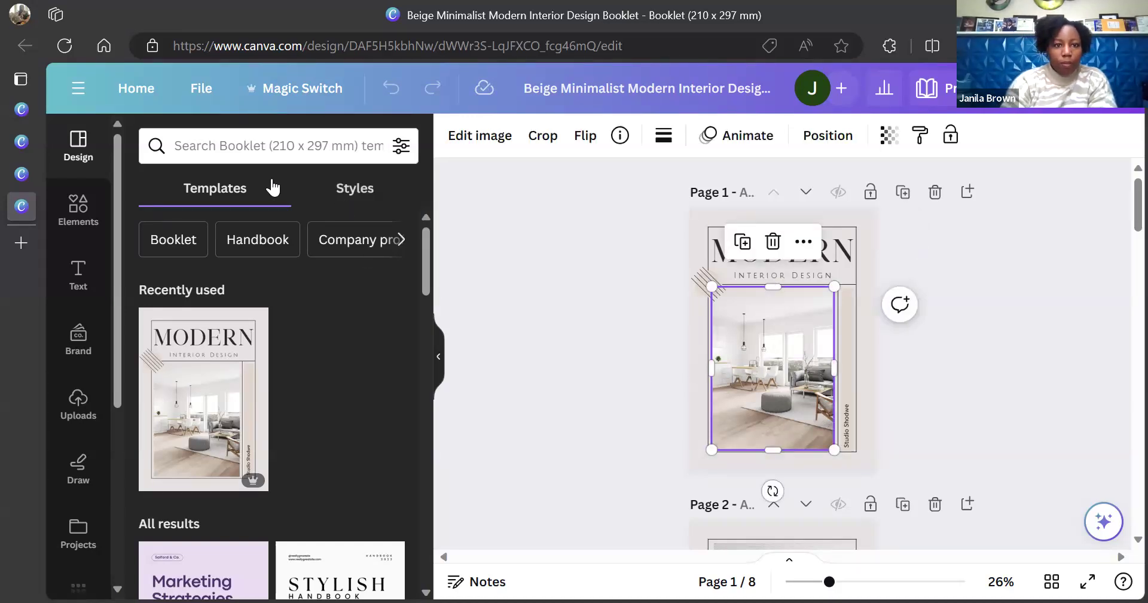
drag(113, 264, 120, 447)
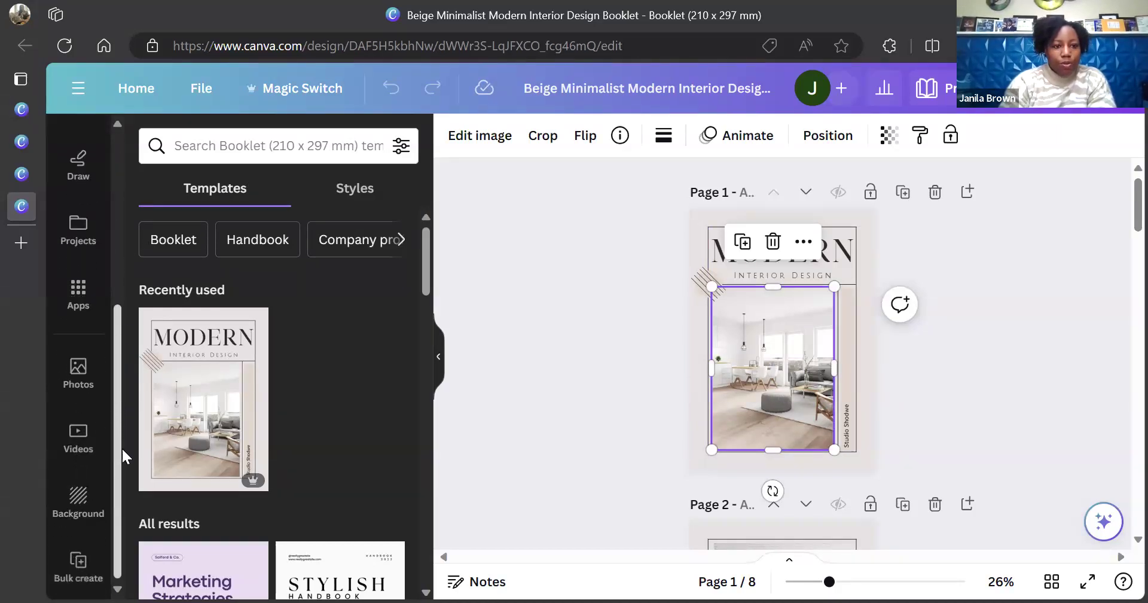
Add the beamed-ceiling living room photo from Photos to the cover and position it
click(79, 380)
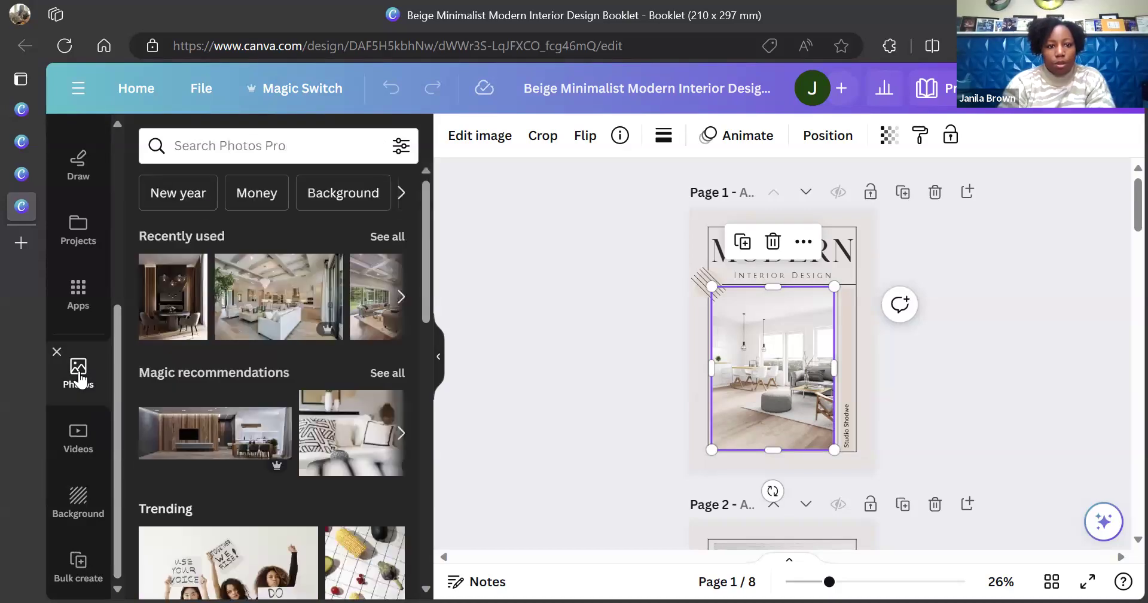
click(267, 293)
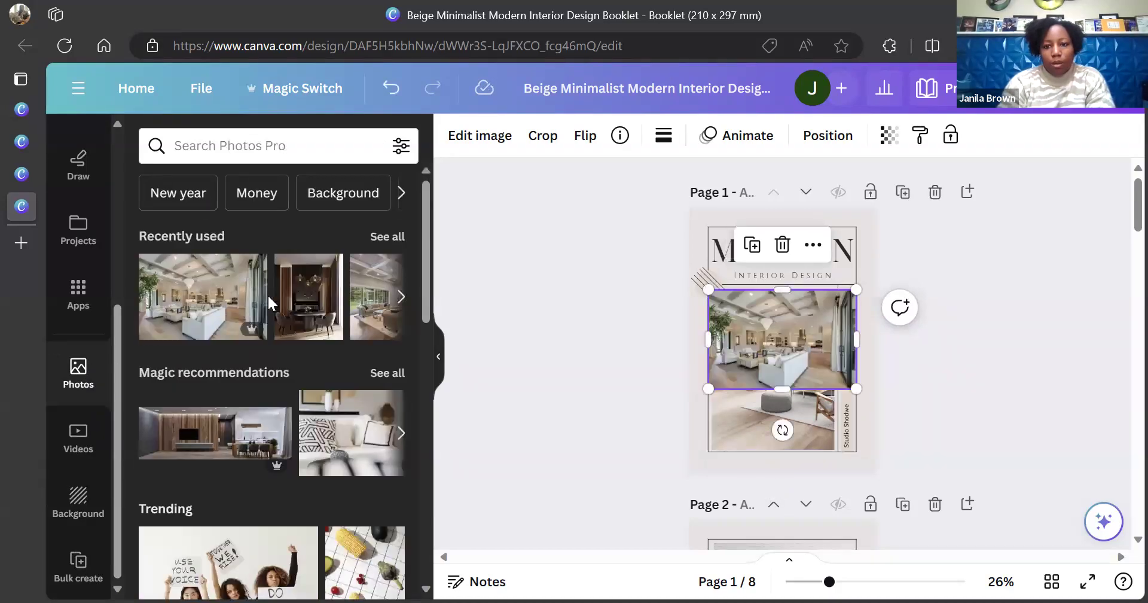
drag(798, 339, 834, 365)
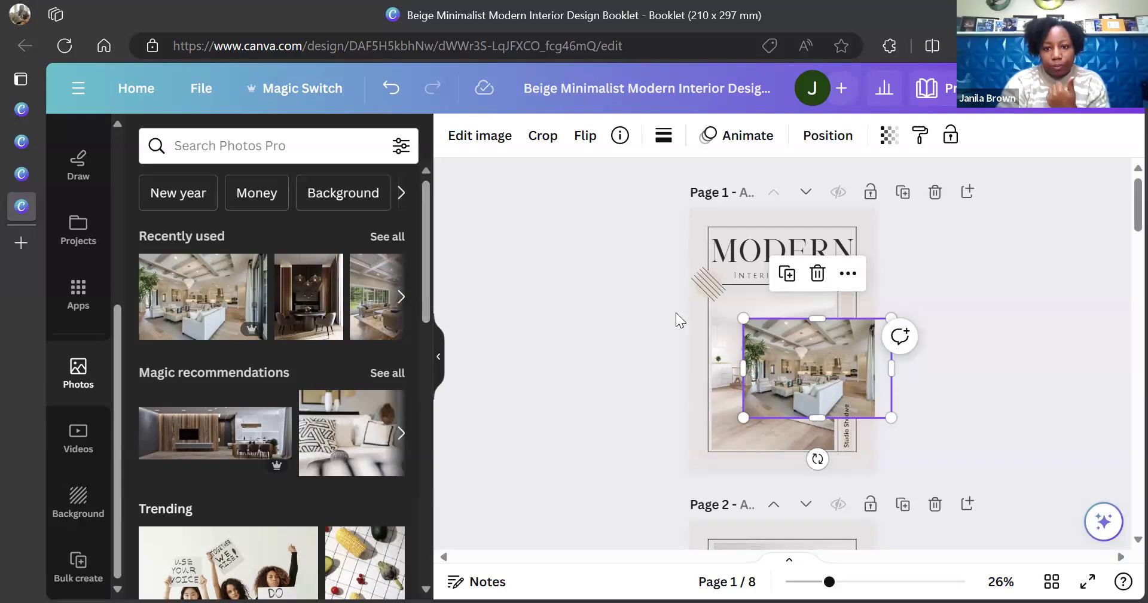
drag(812, 387, 759, 380)
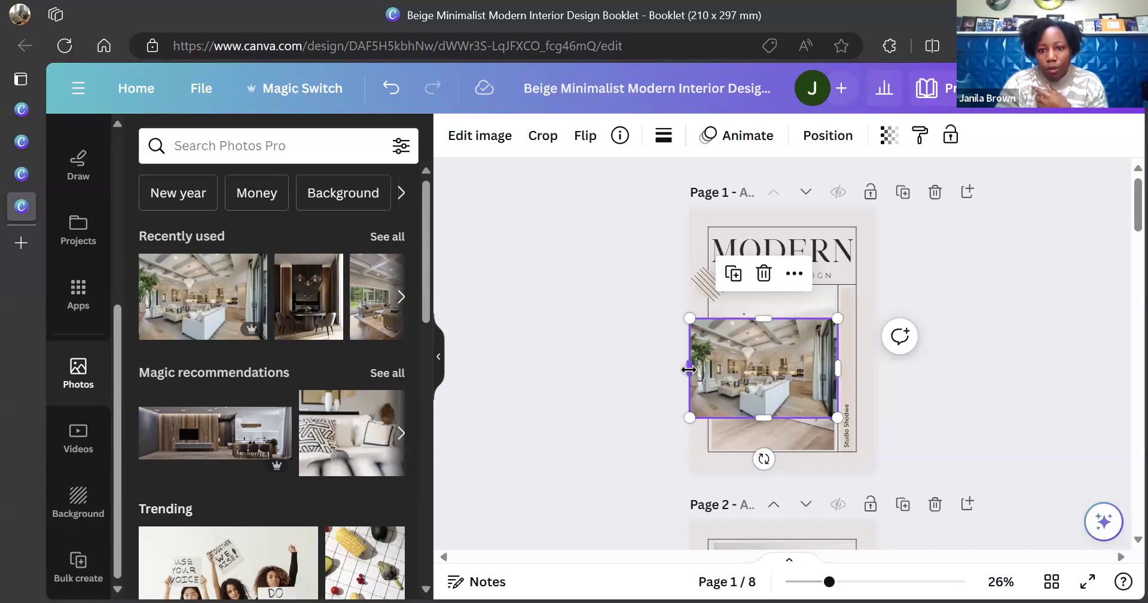
drag(752, 367, 894, 323)
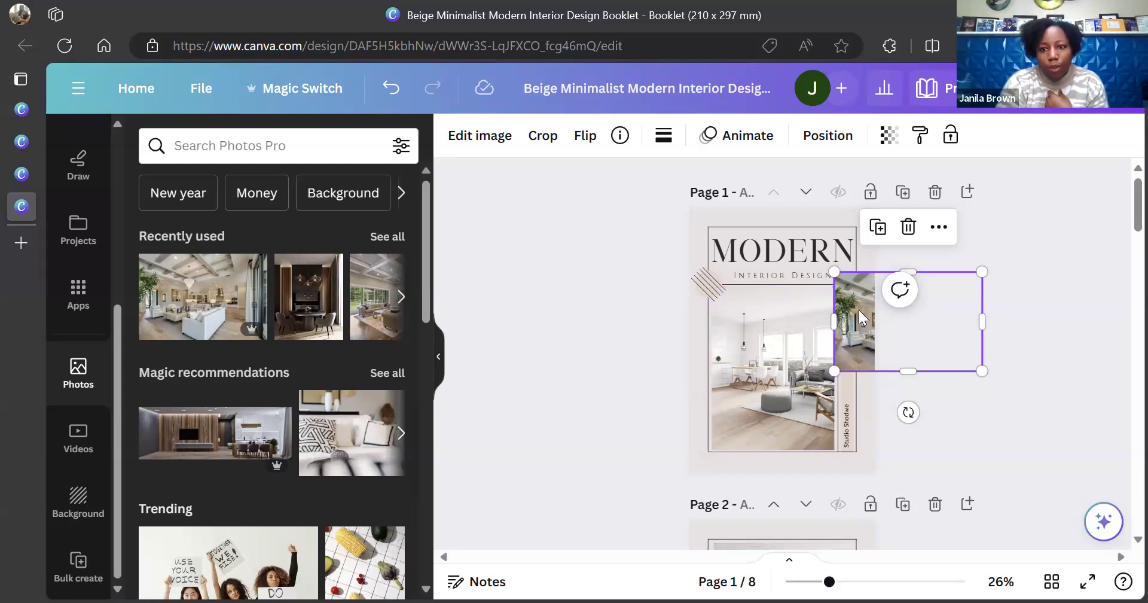
drag(859, 309, 755, 344)
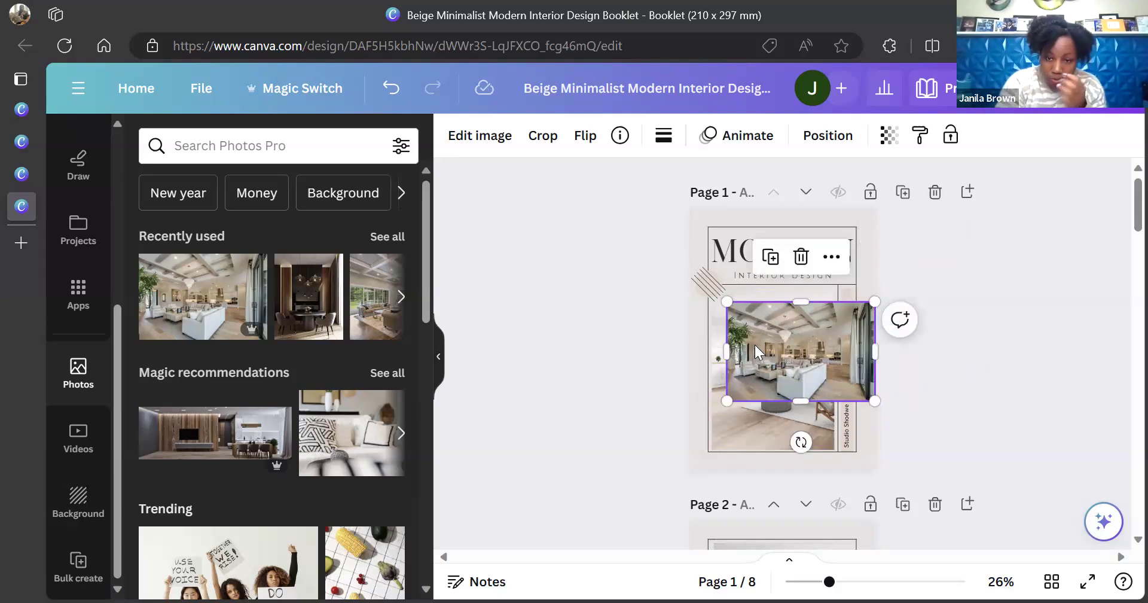
Resize the photo to fill the area from under the MODERN heading to the page bottom
drag(813, 342, 799, 332)
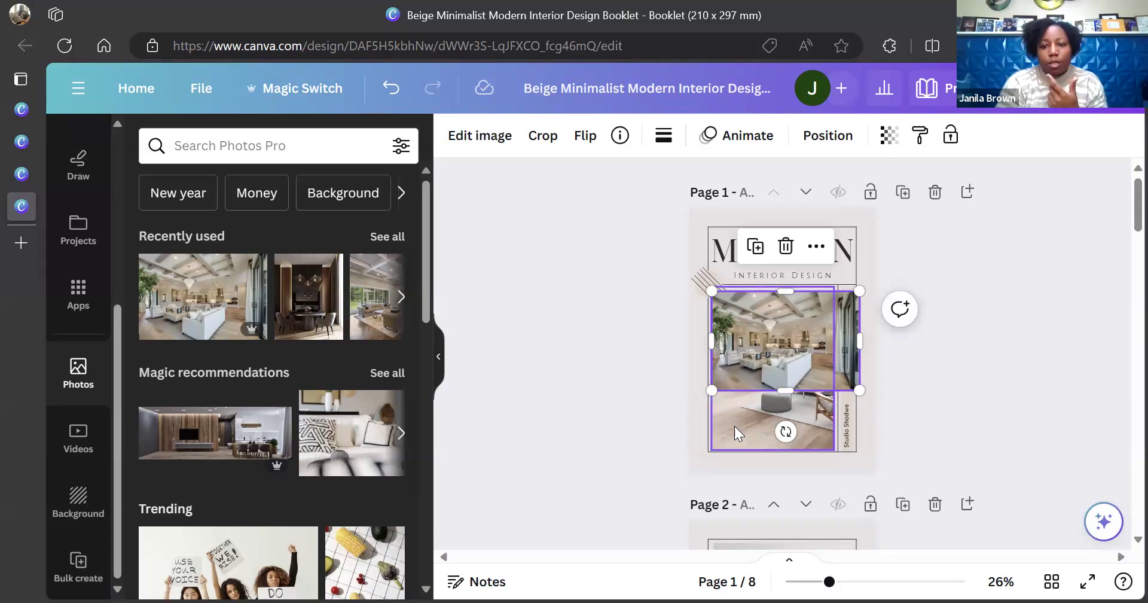
mouse_move(760, 351)
mouse_down()
mouse_move(774, 456)
mouse_move(787, 383)
mouse_move(760, 349)
mouse_up()
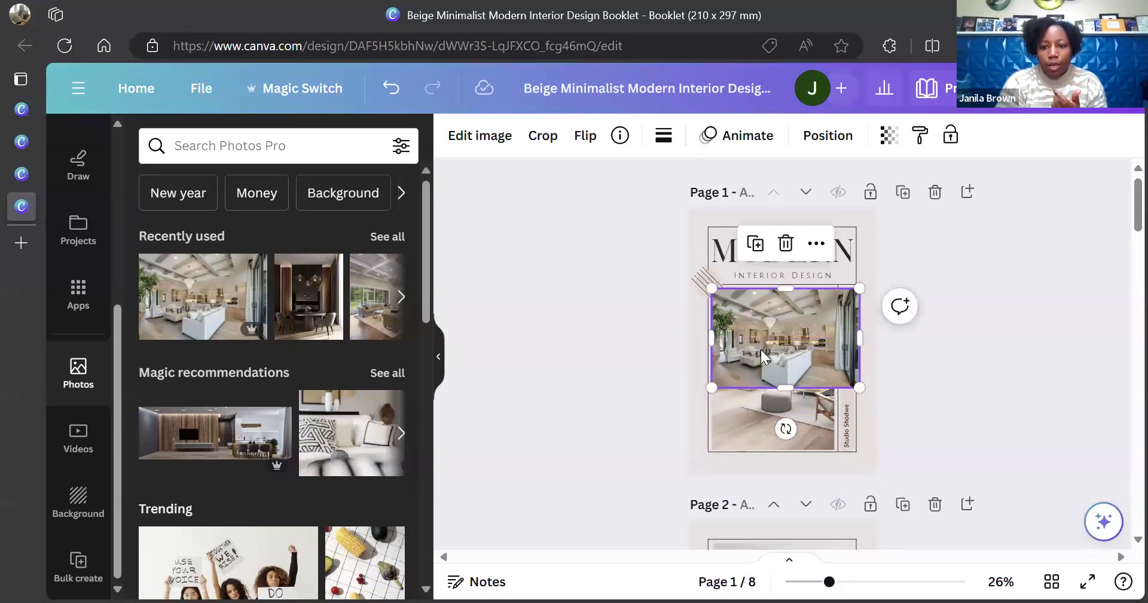
mouse_move(782, 392)
mouse_down()
mouse_move(792, 412)
mouse_move(785, 392)
mouse_up()
drag(860, 338, 840, 334)
drag(781, 310, 782, 311)
drag(772, 381, 776, 449)
click(516, 385)
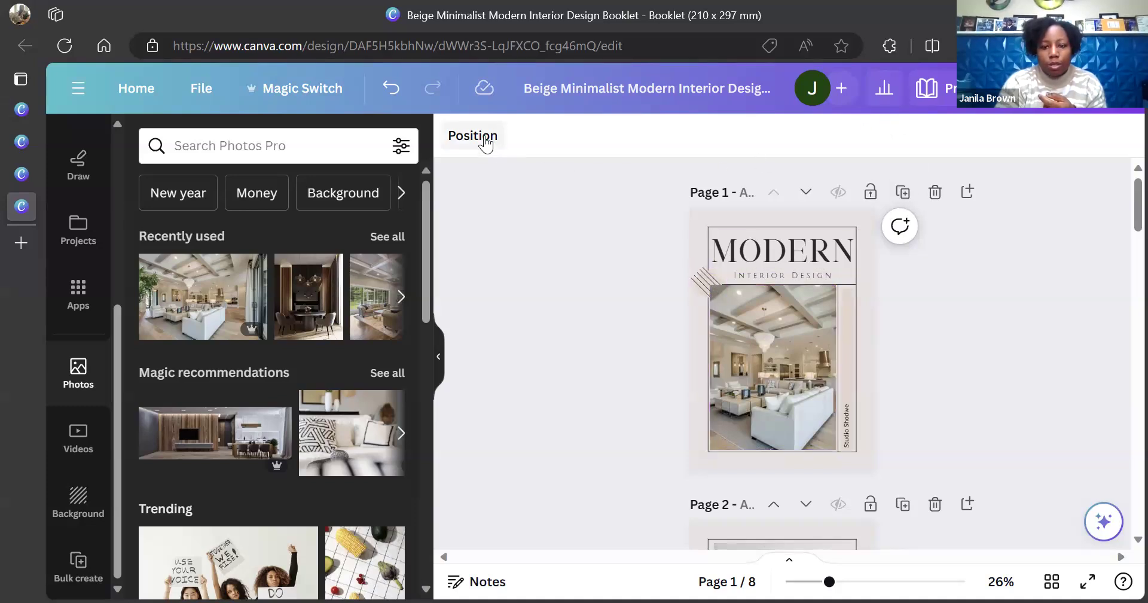
Send the new cover photo one layer backward with Position > Arrange > Backward
click(792, 388)
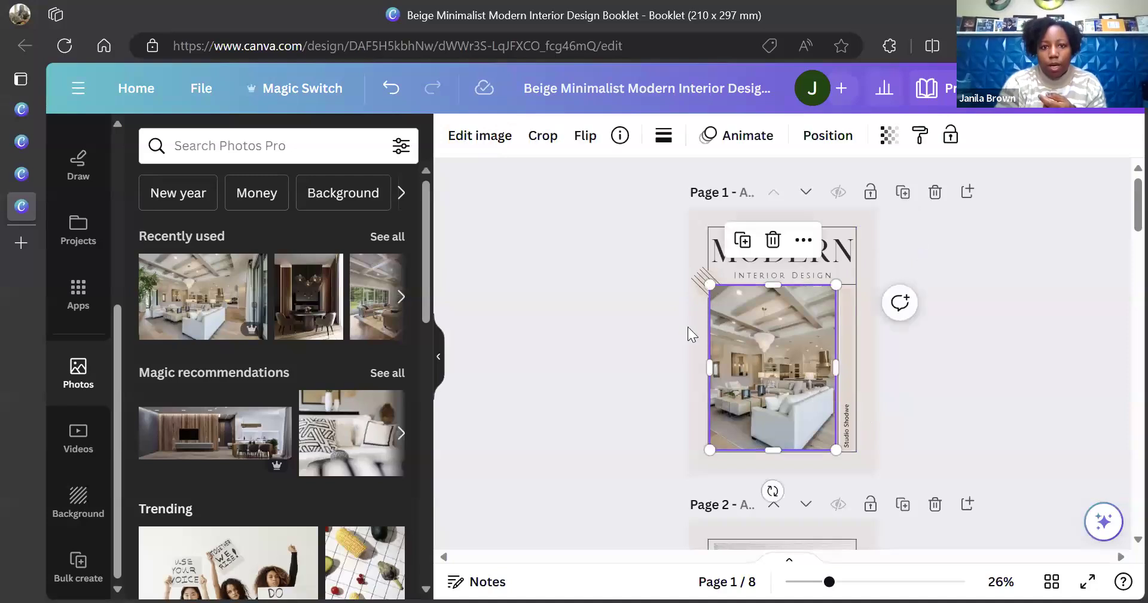
click(843, 144)
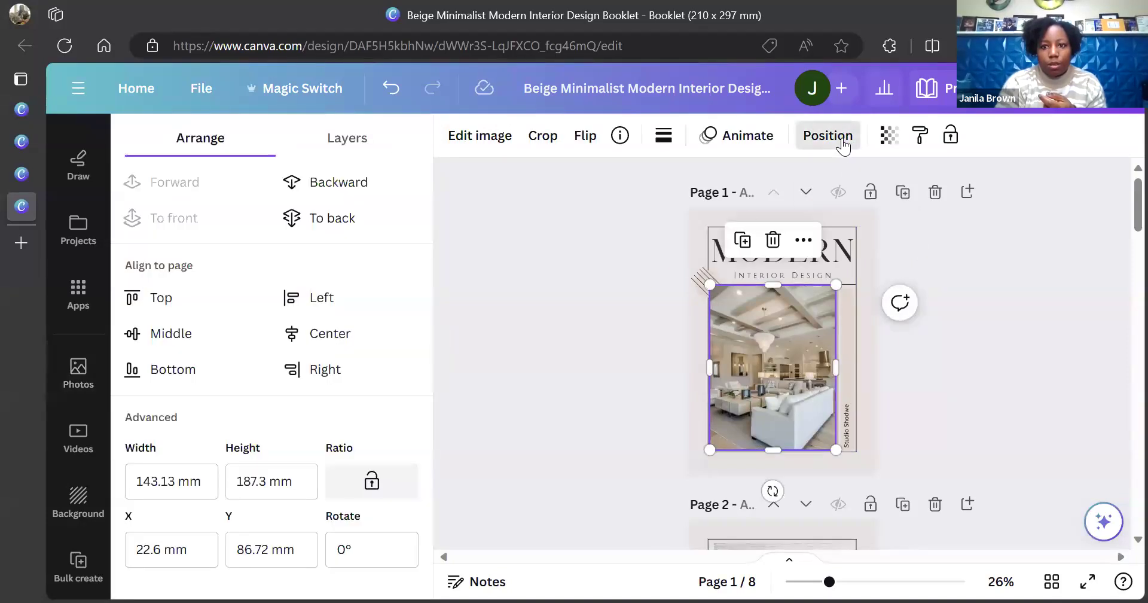
click(329, 194)
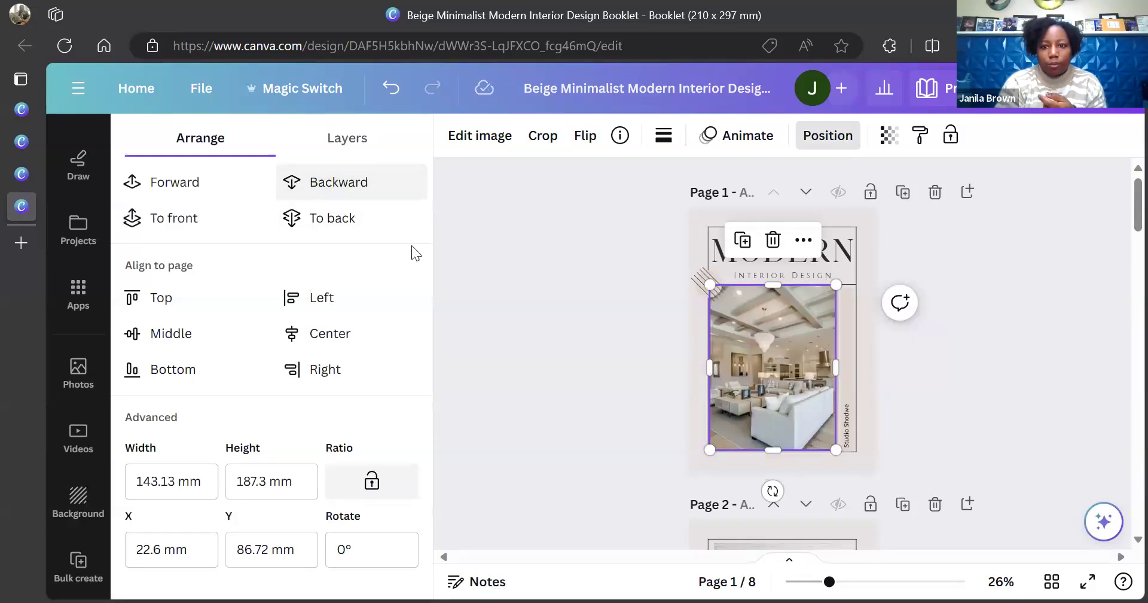
click(532, 316)
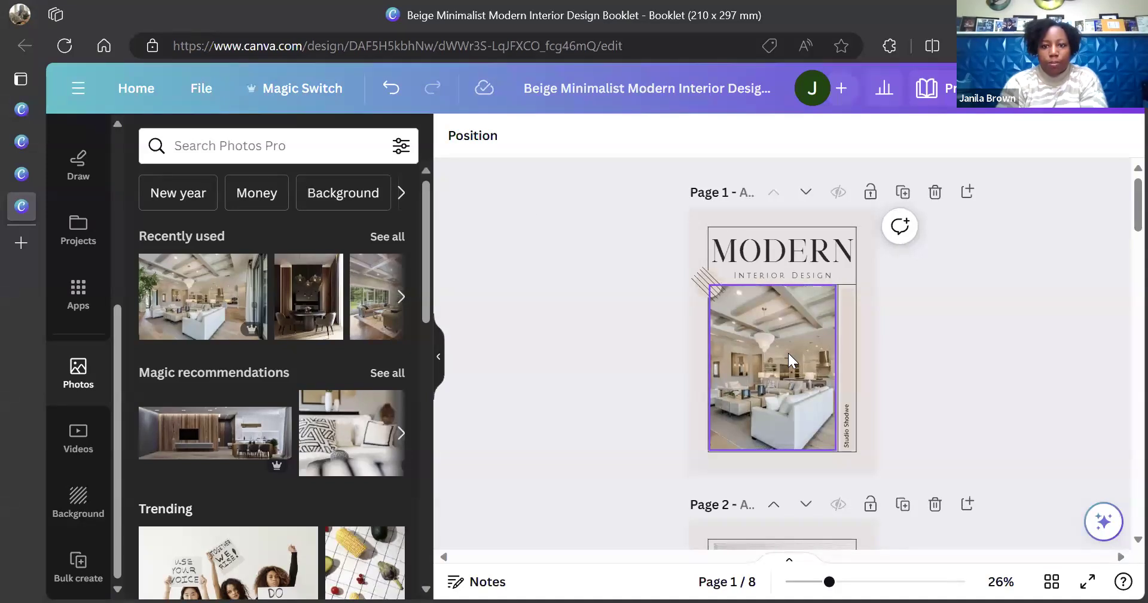
Recheck the cover photo's layering, then select the MODERN heading
click(741, 339)
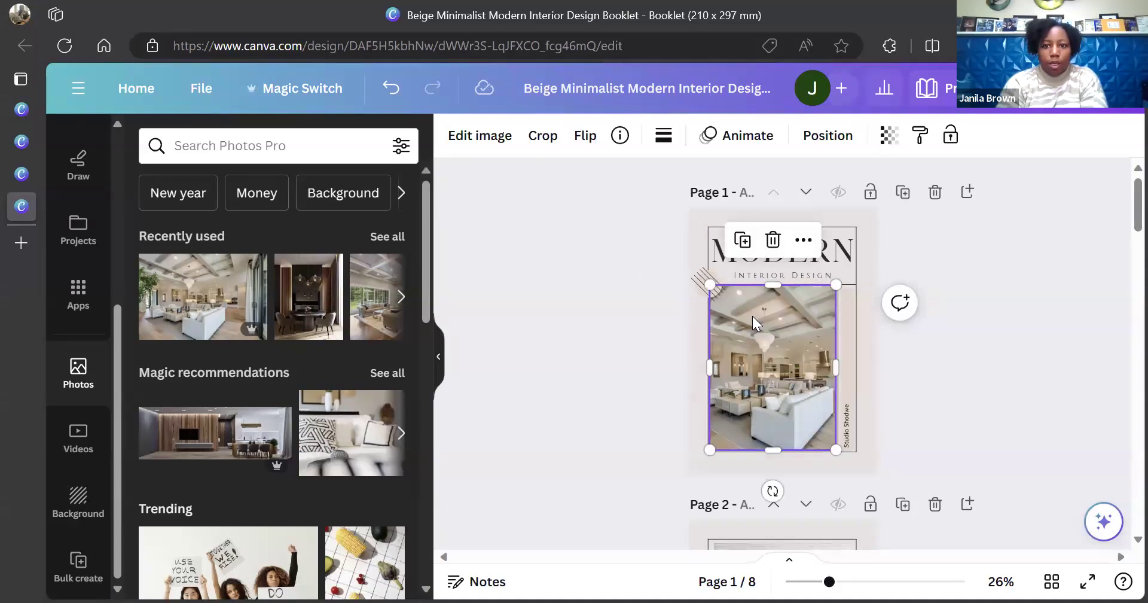
click(849, 139)
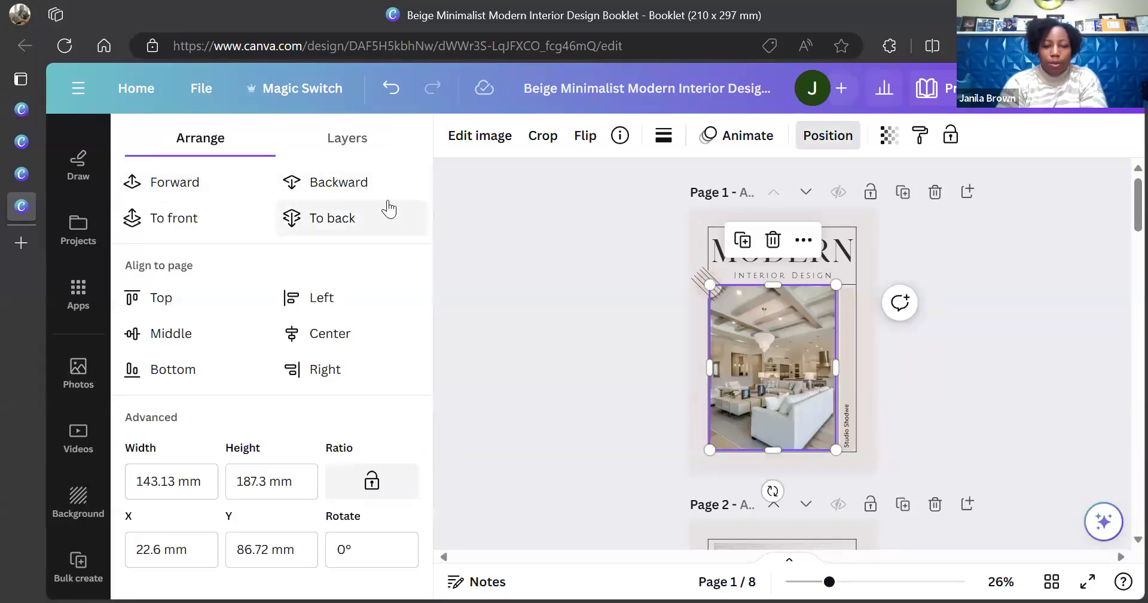
click(616, 316)
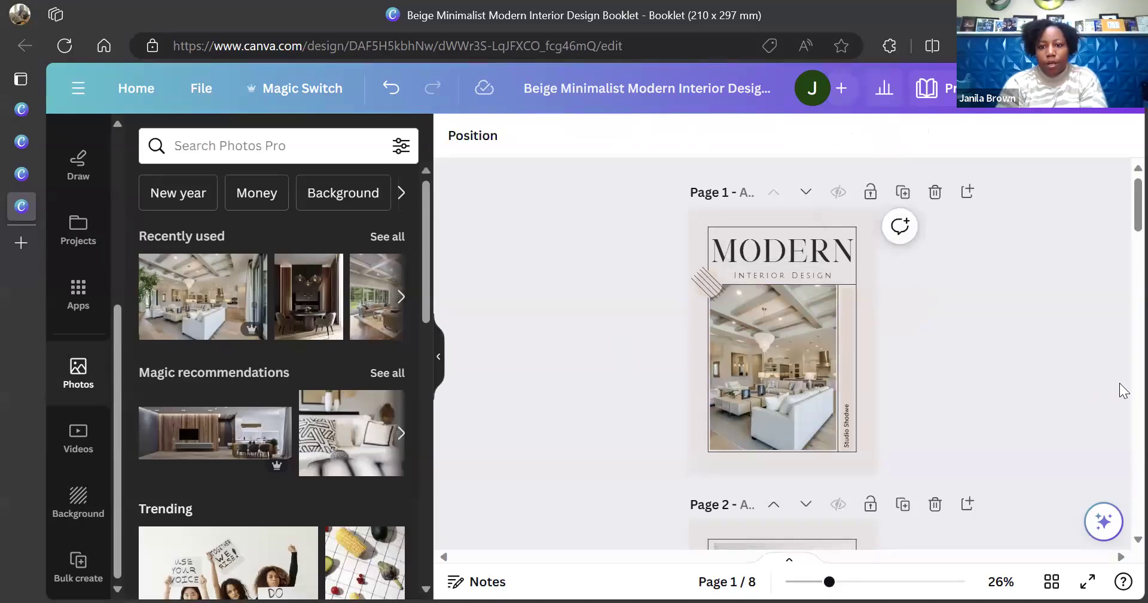
click(803, 246)
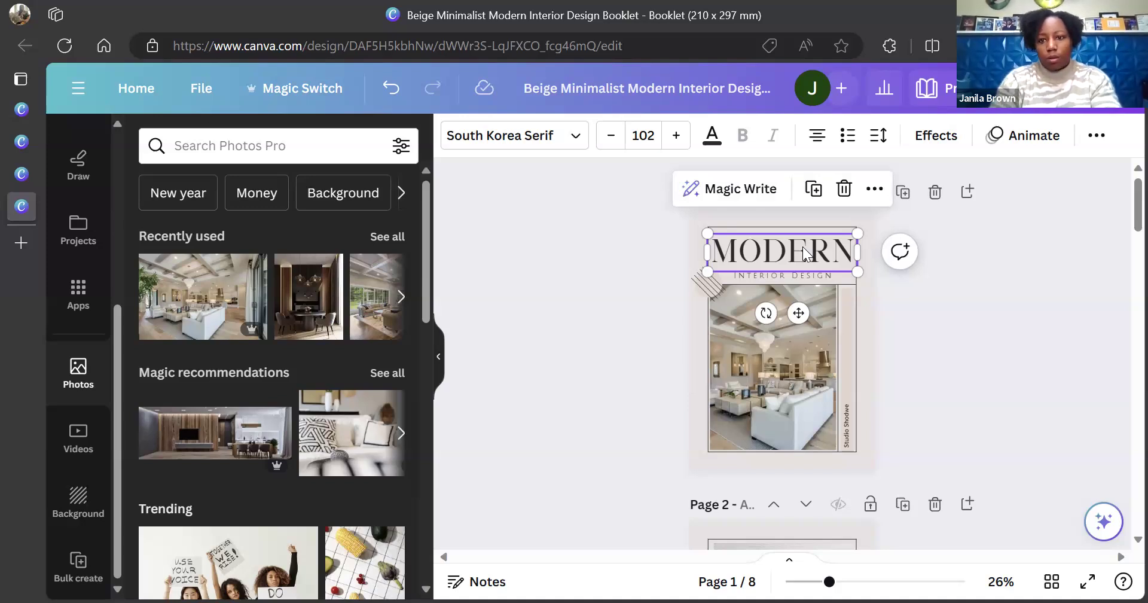
Retitle the cover heading to LUXURY BY DESIGN, replacing MODERN and INTERIOR
double_click(802, 246)
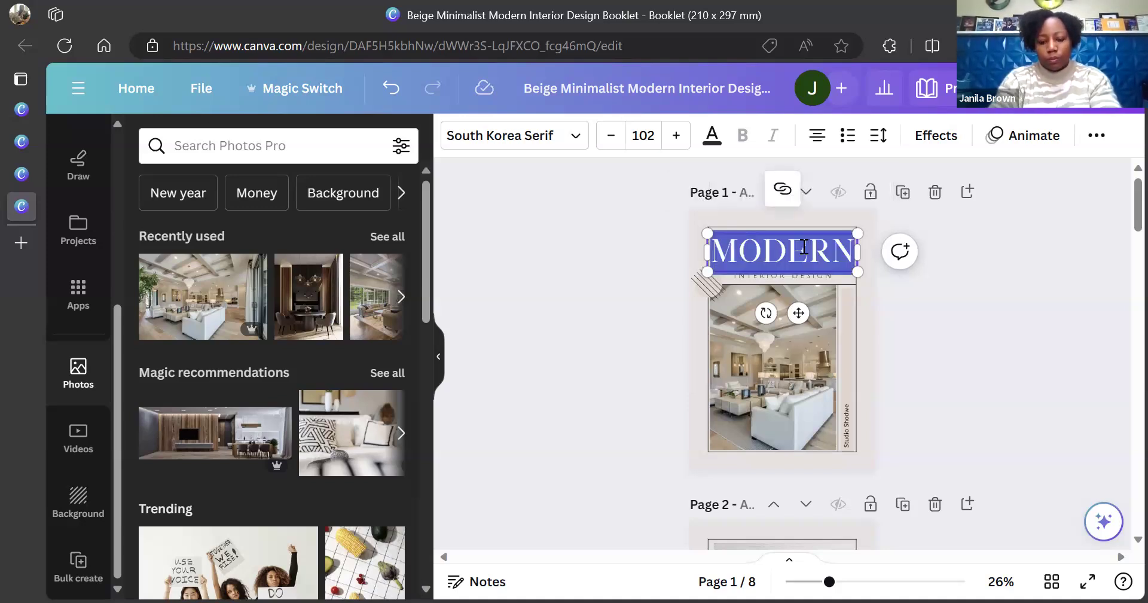
key(BackSpace)
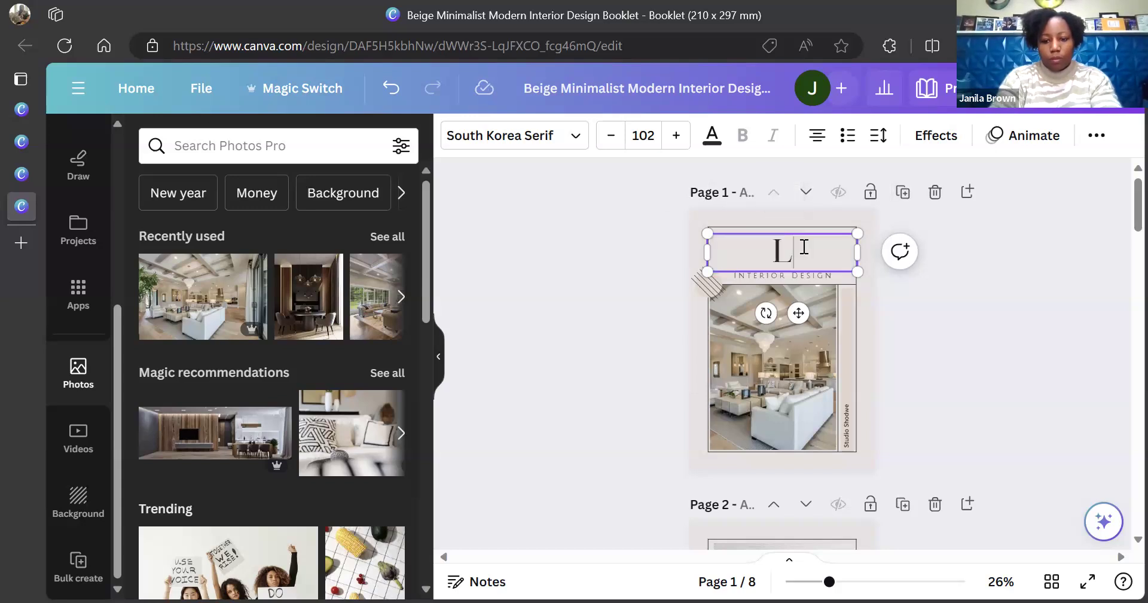
text(LUXURY)
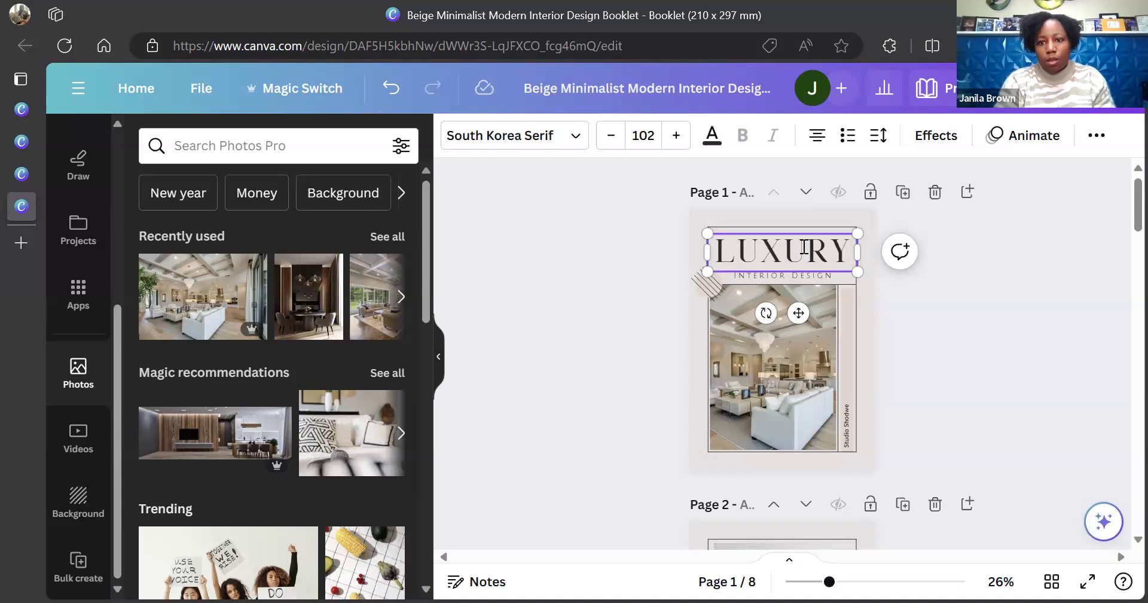
click(787, 278)
double_click(787, 277)
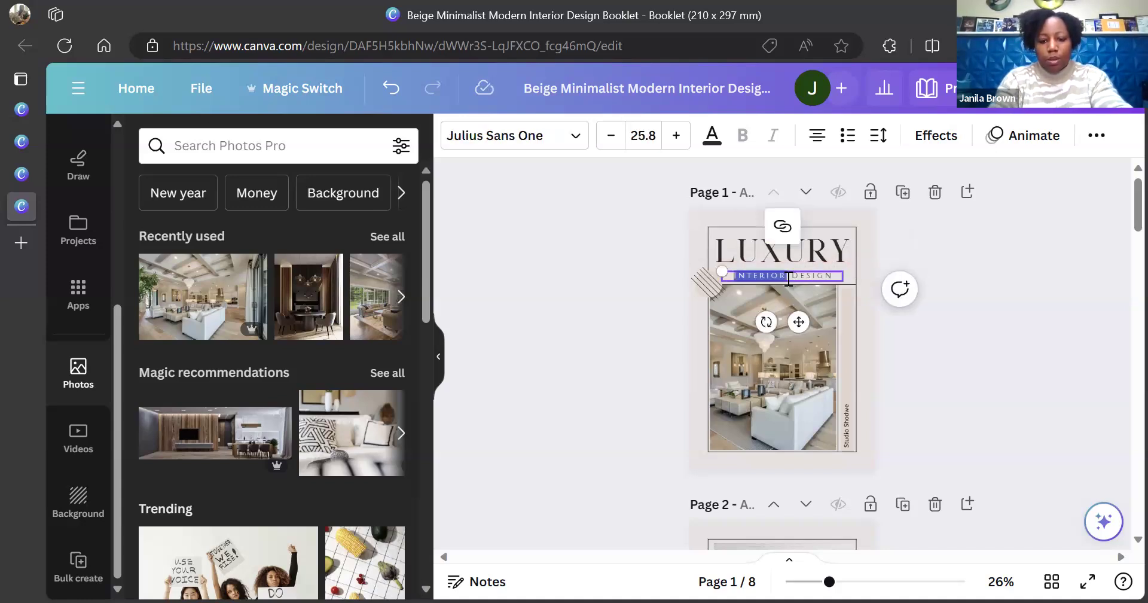
text(BY)
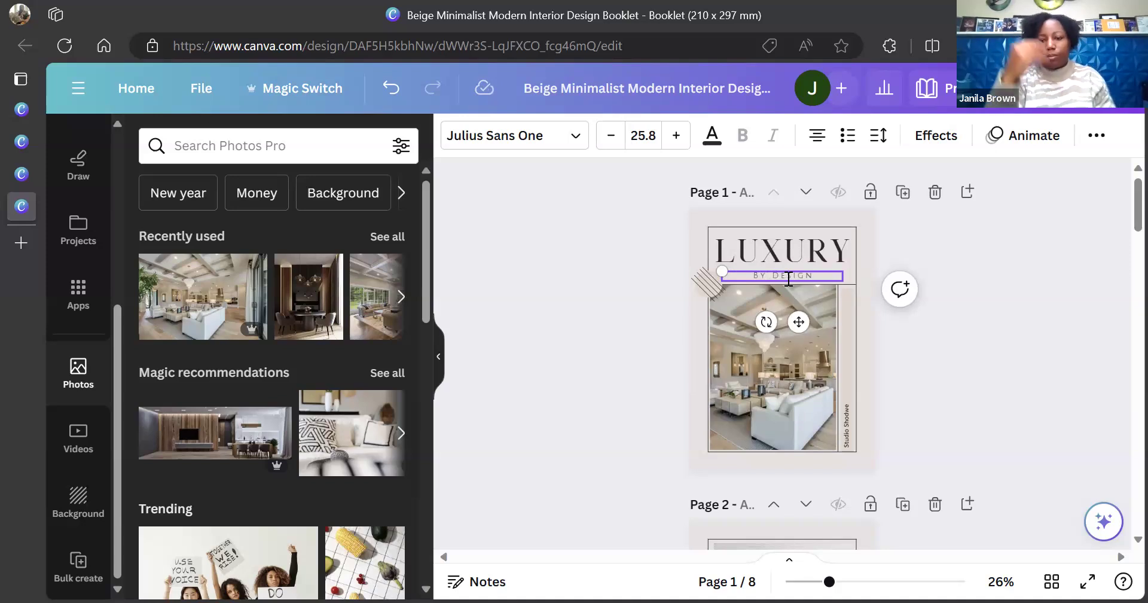
click(980, 242)
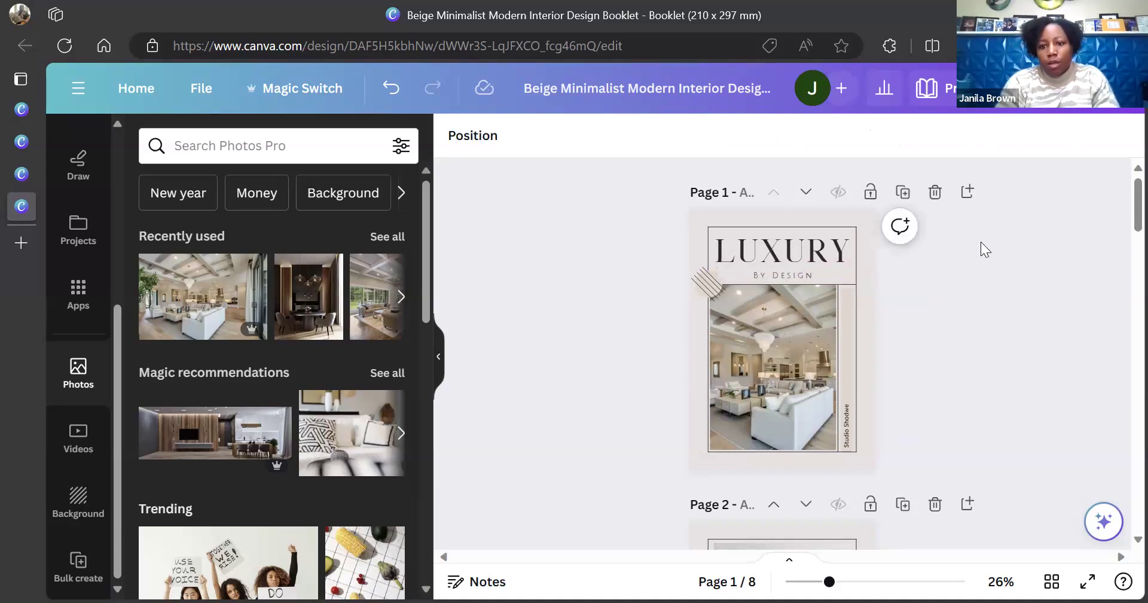
Replace the vertical Studio Shodwe text with 'Listing Presentation'
click(849, 443)
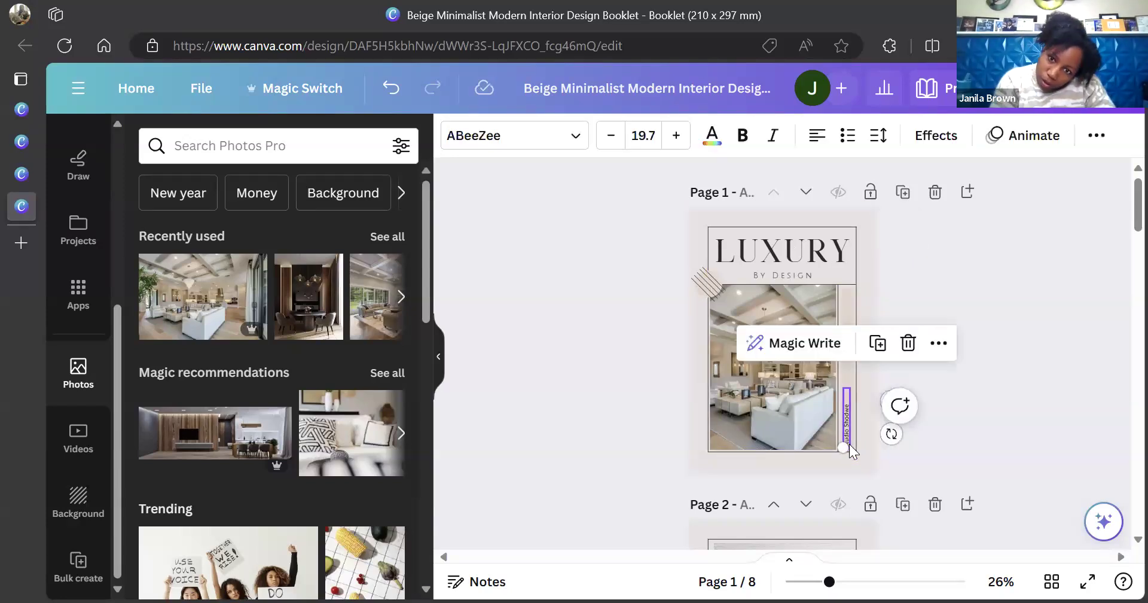
click(850, 444)
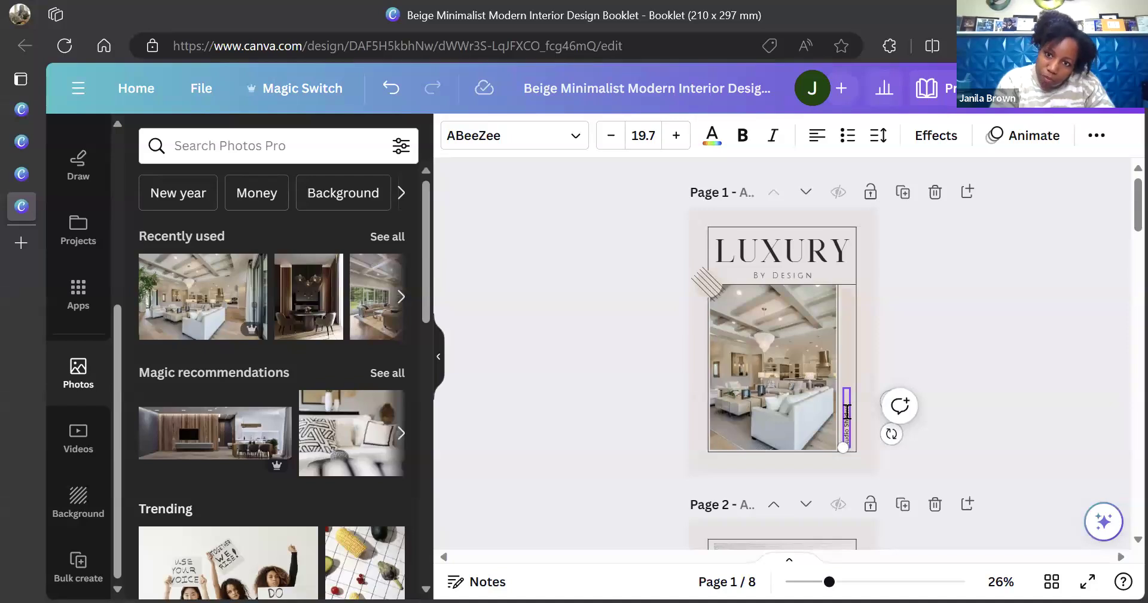
triple_click(847, 412)
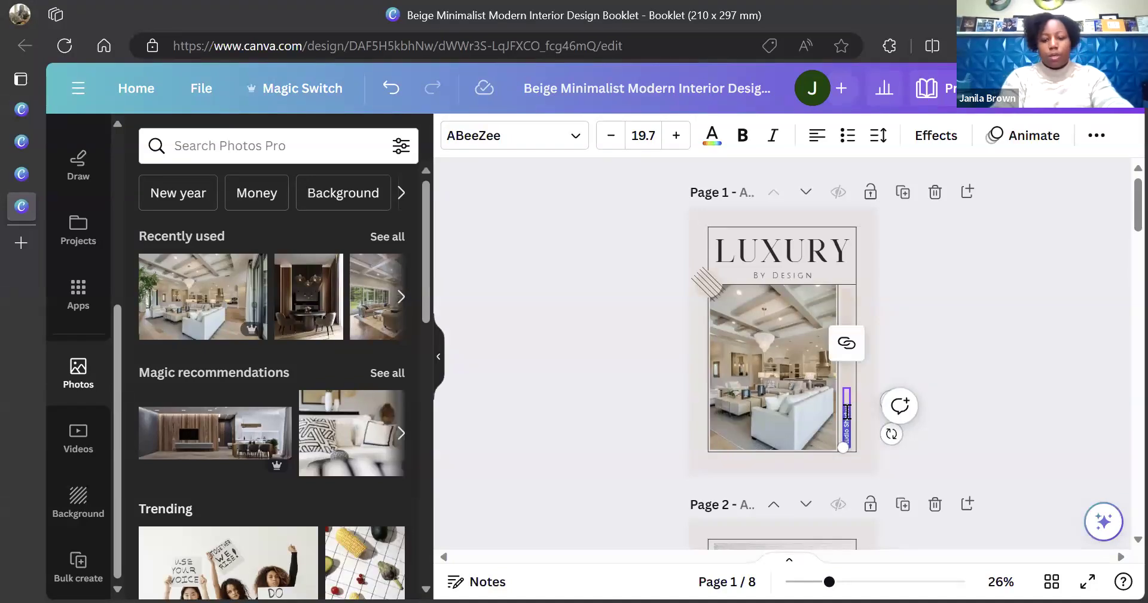
key(BackSpace)
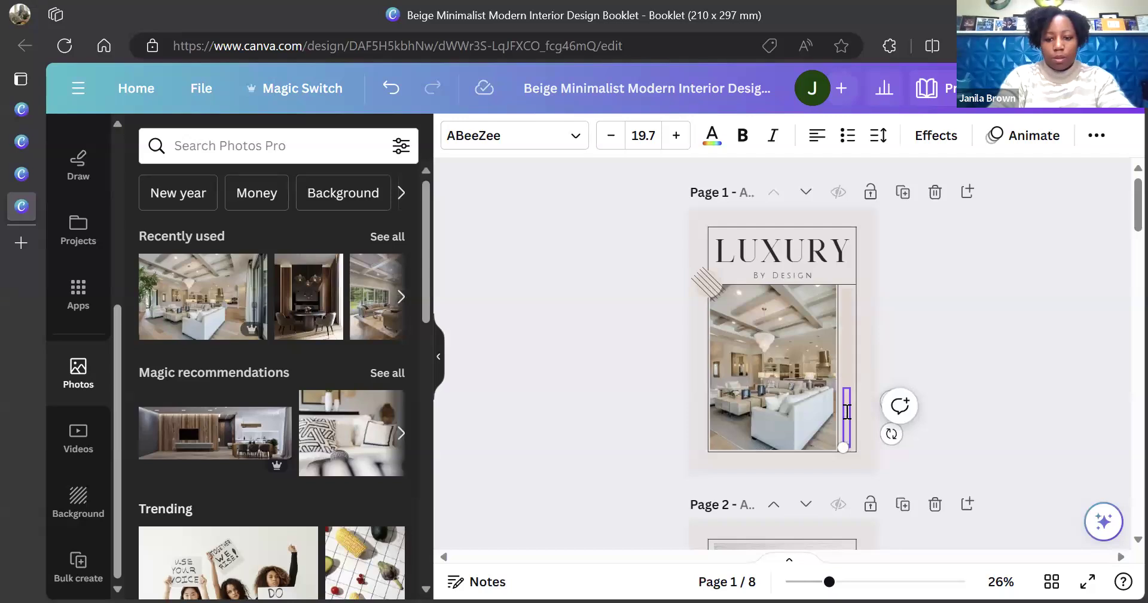
text(Est)
text(ing Presentation)
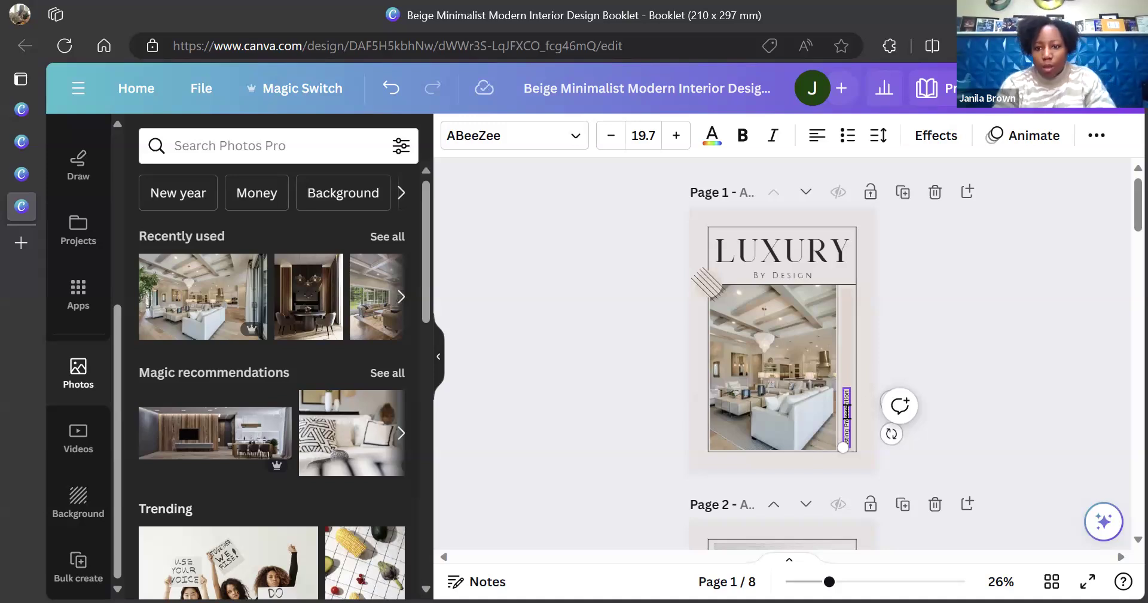
click(1021, 335)
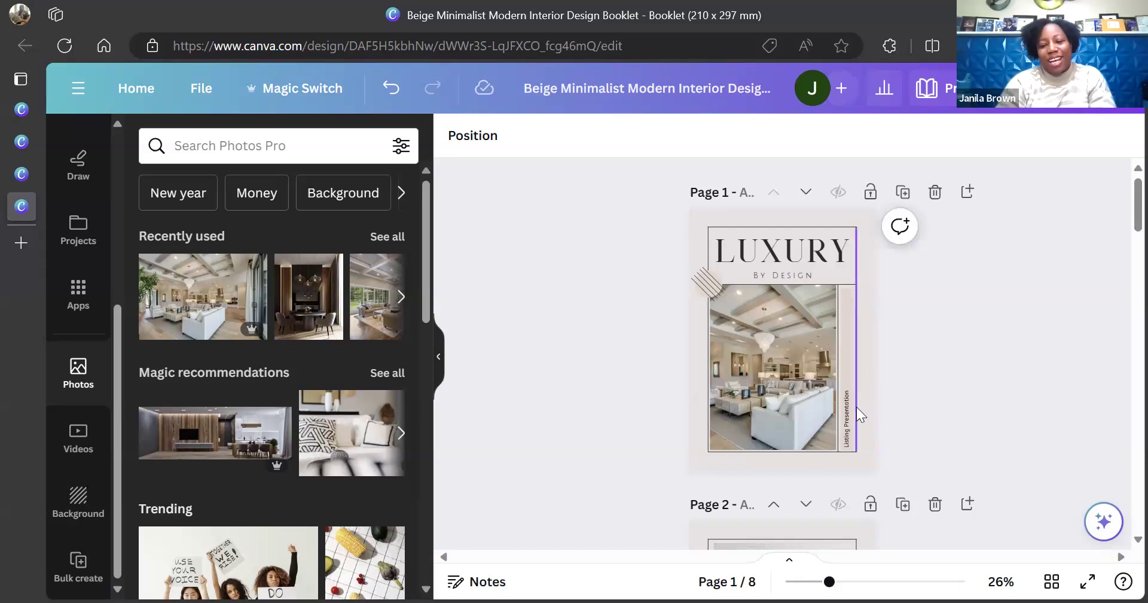
scroll(1008, 376, up, 5)
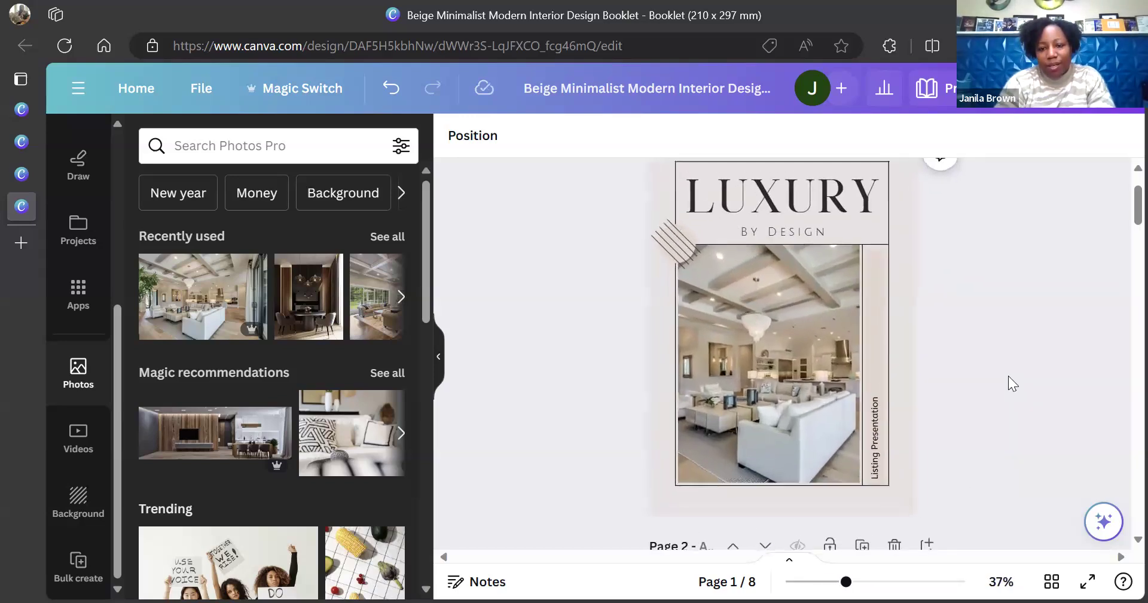
Zoom in on the cover, select the vertical side bar and bring up its fill colours
scroll(1008, 375, up, 2)
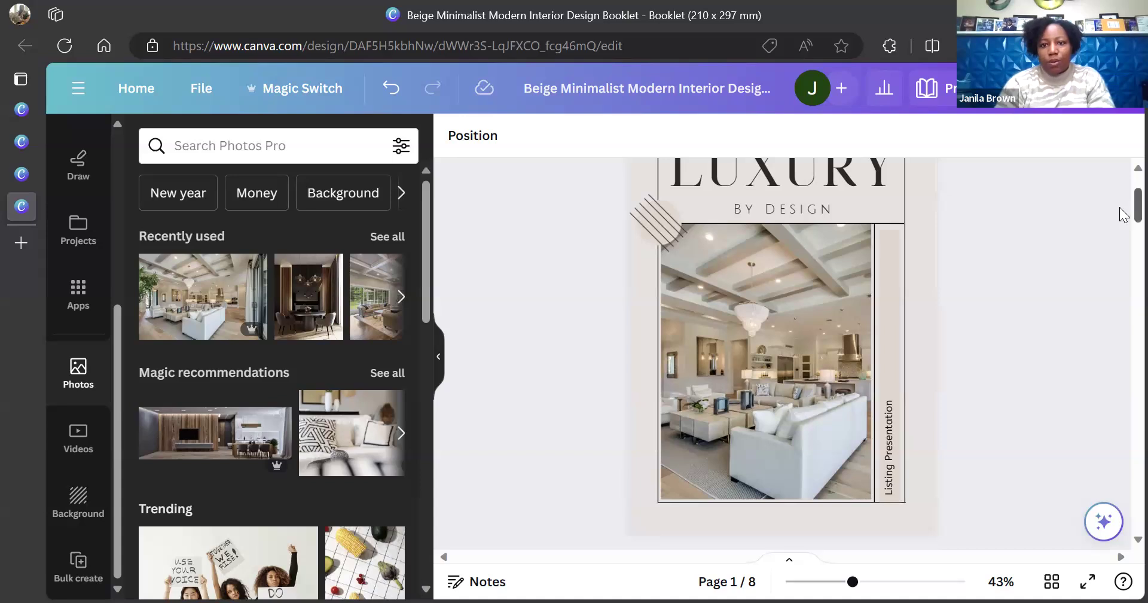
scroll(1124, 180, up, 1)
scroll(1124, 180, up, 1)
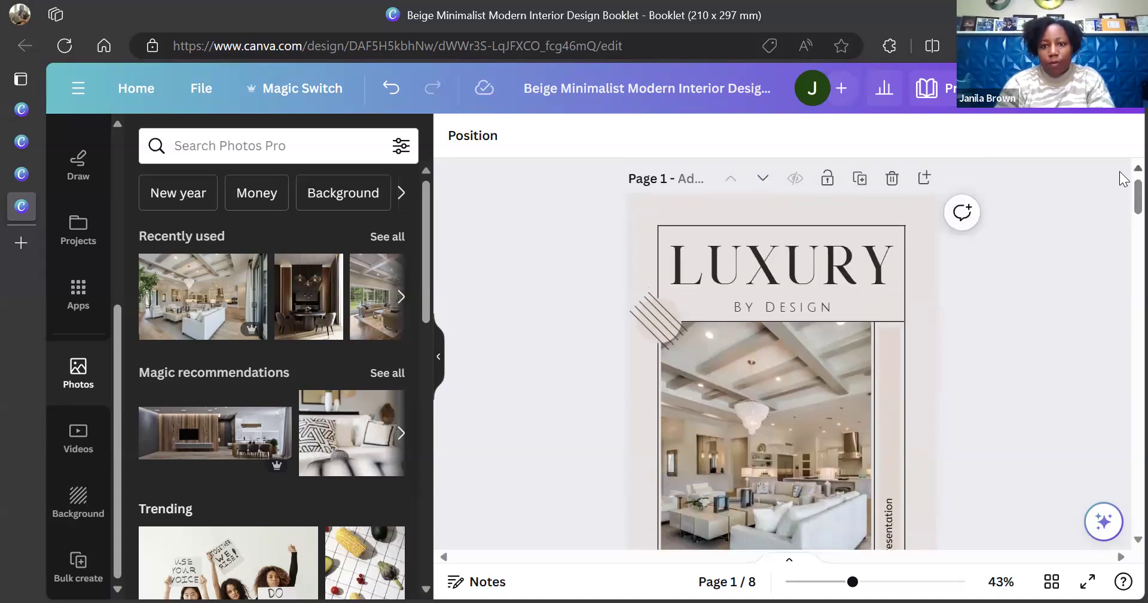
click(890, 342)
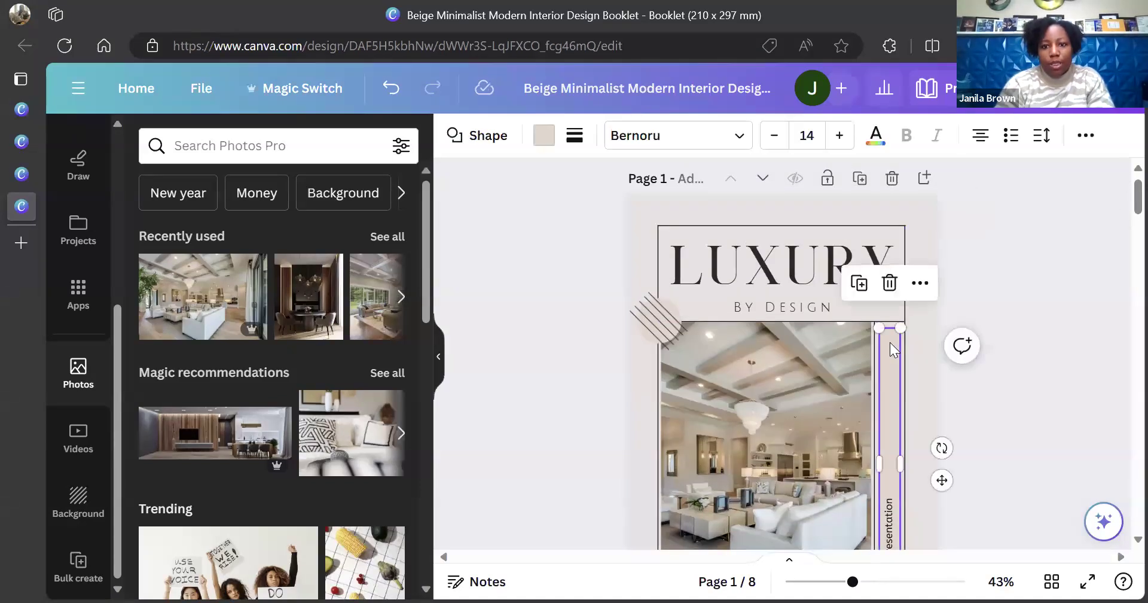
click(542, 144)
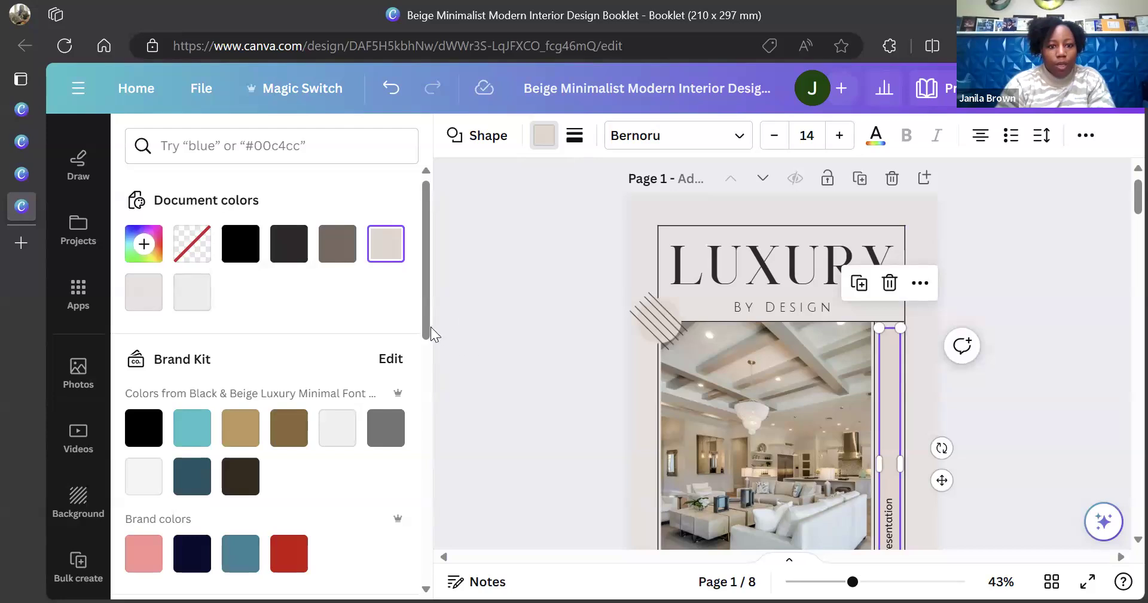
drag(422, 323, 426, 357)
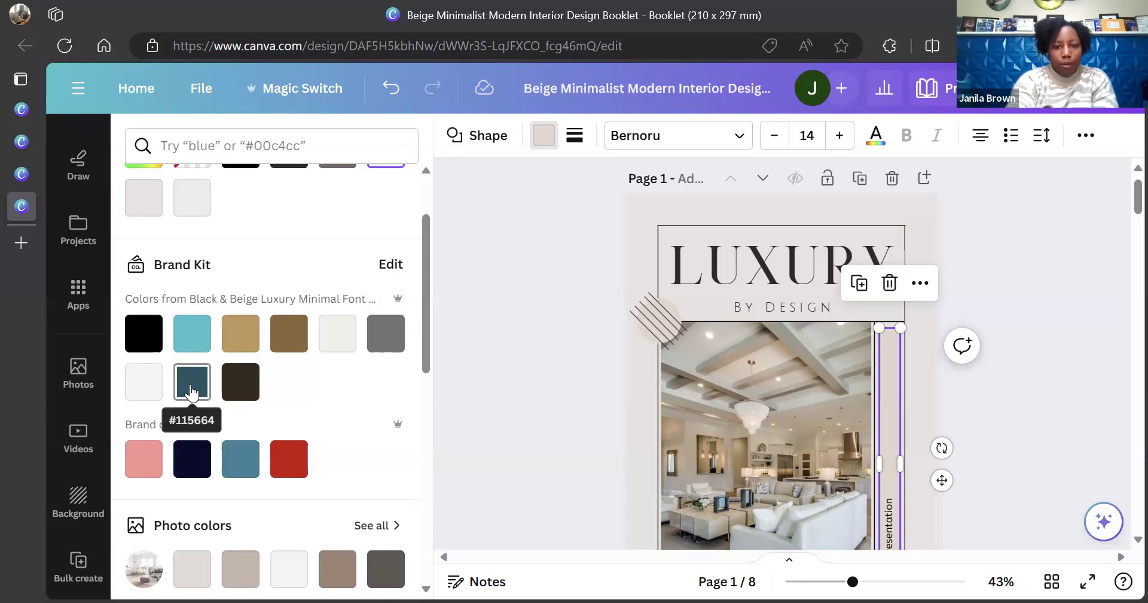
Try a hex search for 115664, then fill the bar with brown #8d6837
click(235, 143)
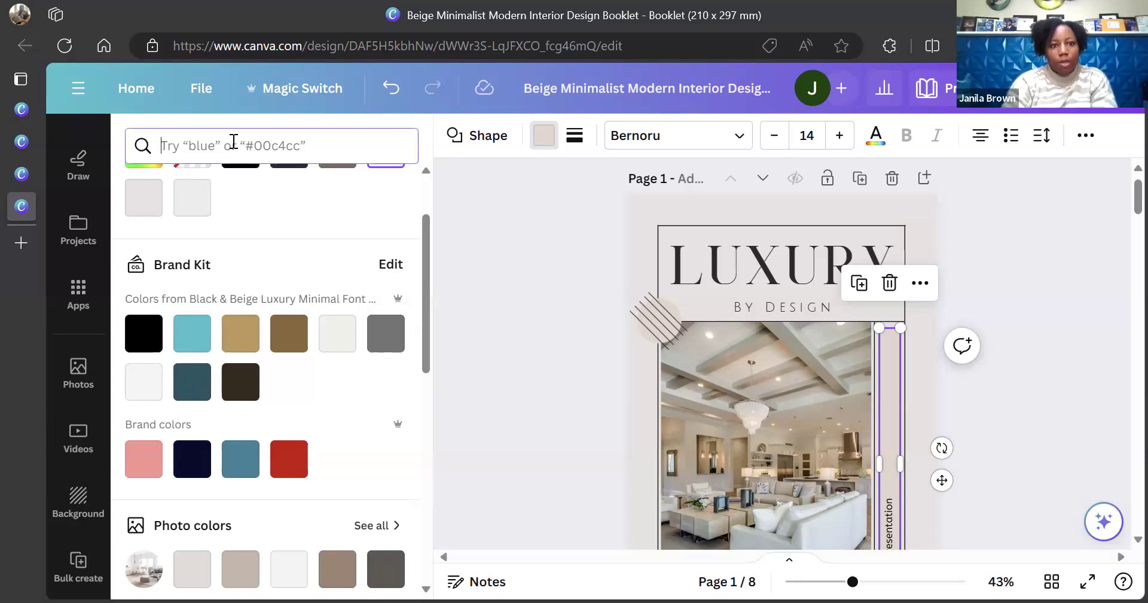
text(115664)
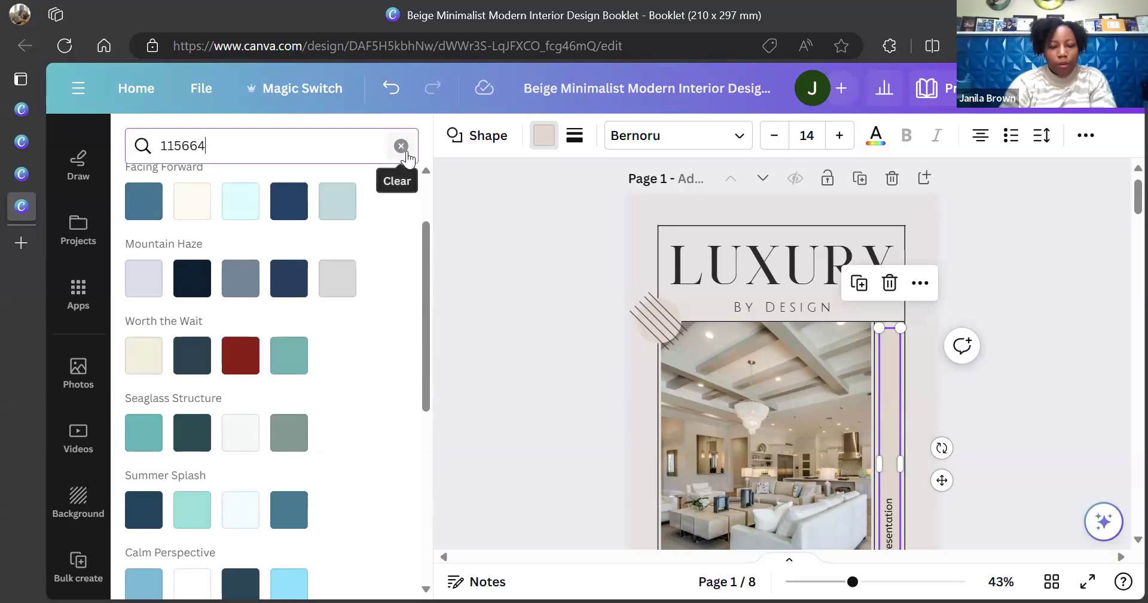
click(401, 146)
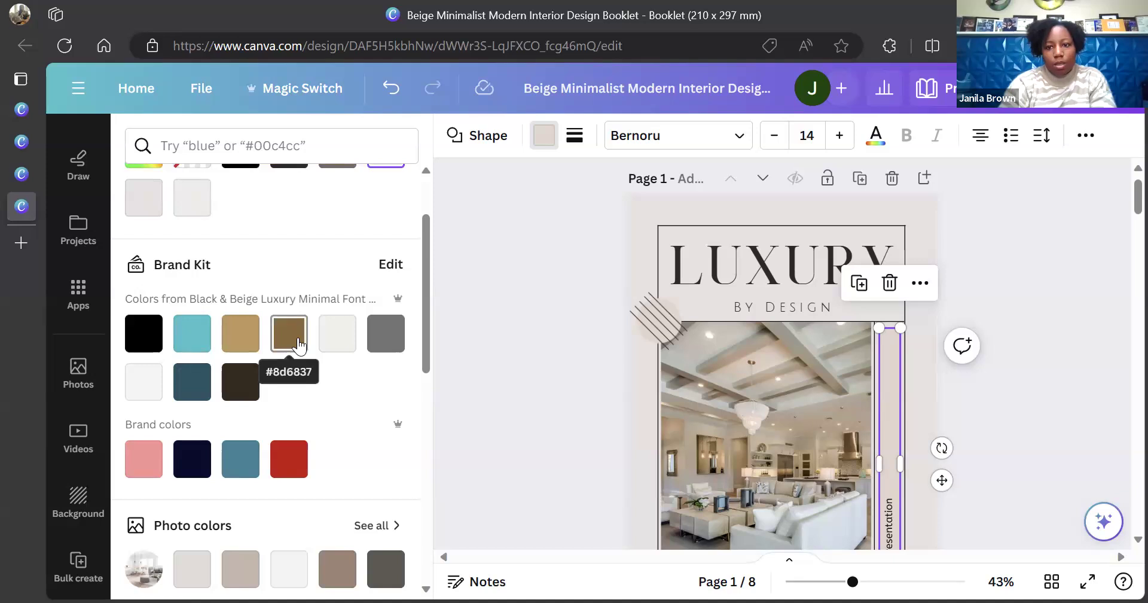
click(299, 344)
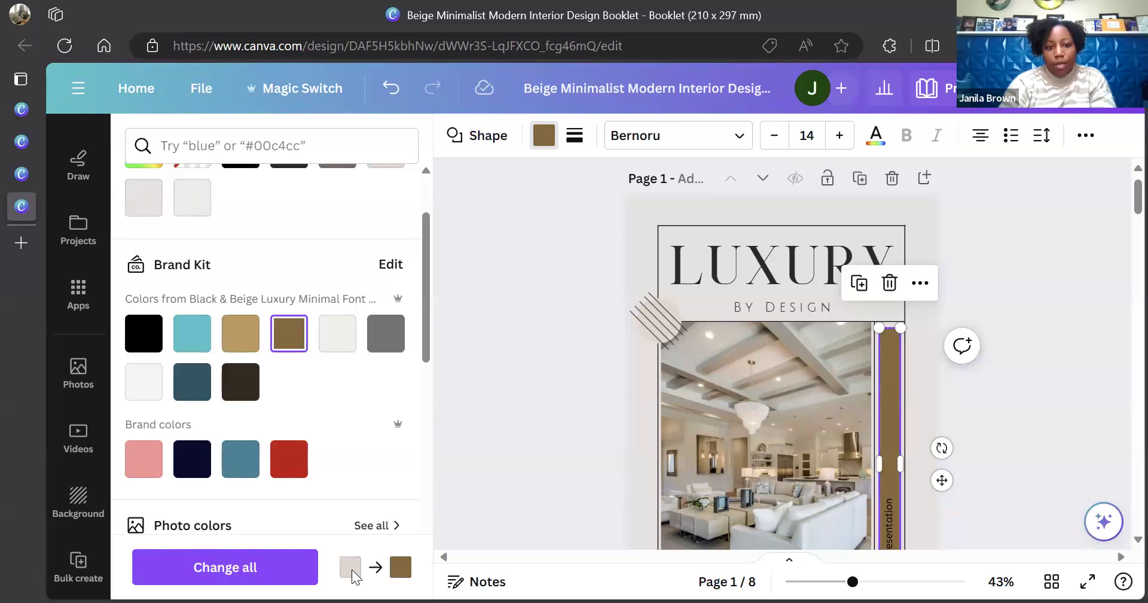
Apply brown #8d6837 to every matching beige shape on all pages, then confirm hex #8D6837
click(264, 579)
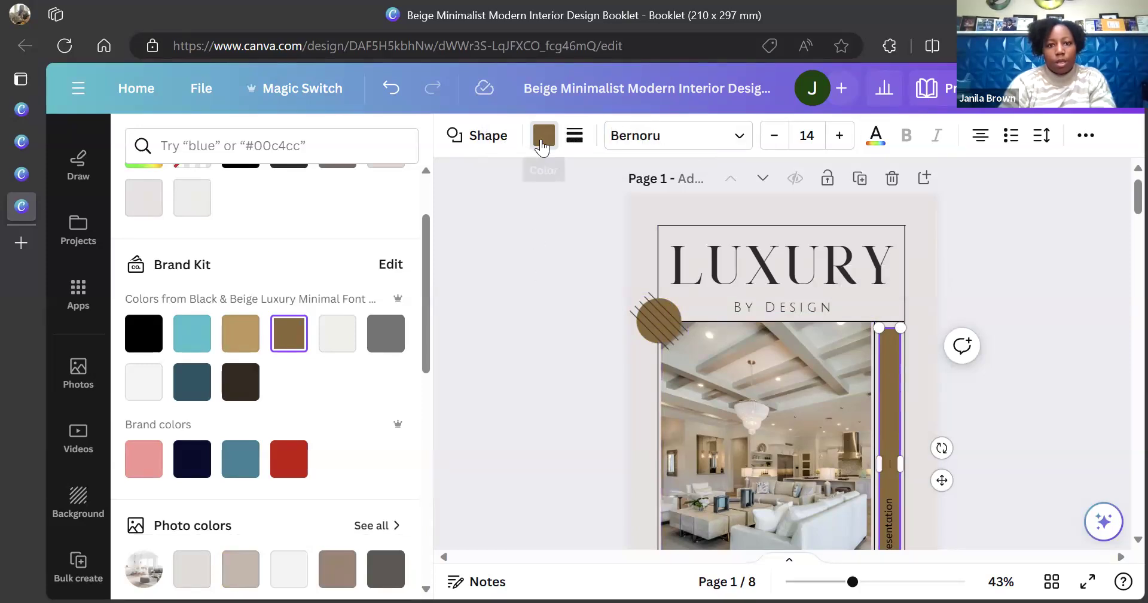
click(543, 136)
click(543, 136)
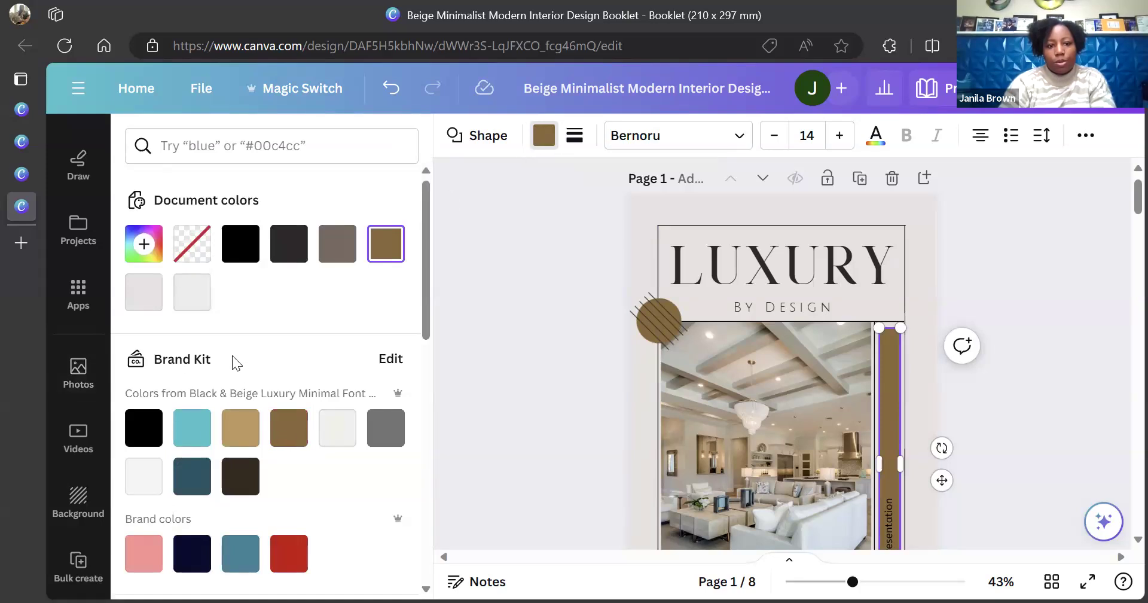
click(145, 245)
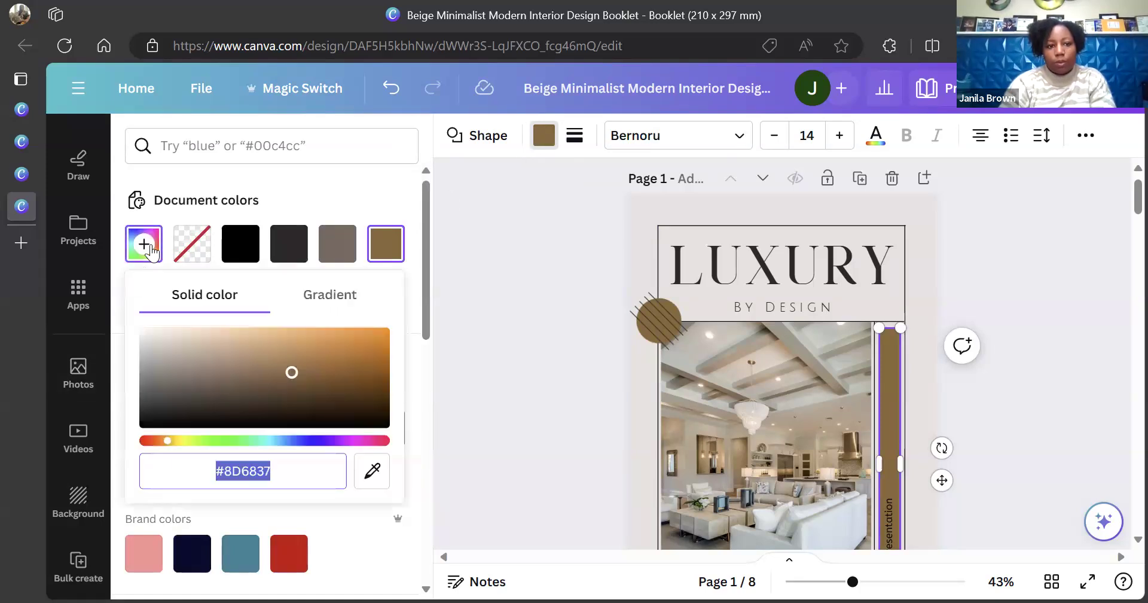
click(345, 169)
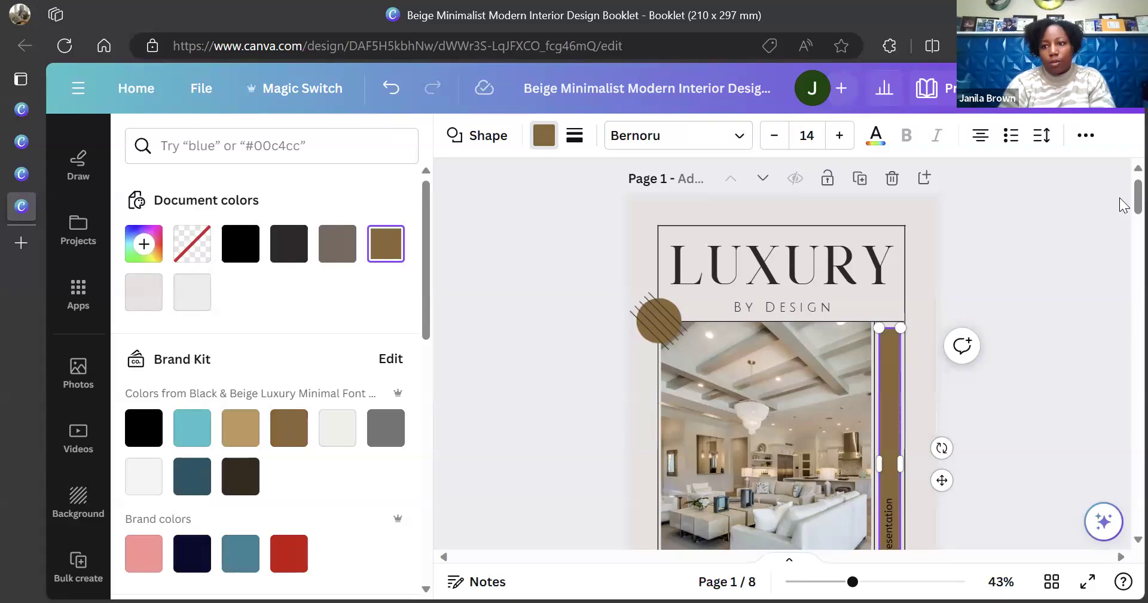
Scroll through pages 2–8 to review the brown side bars, then back up to page 3
scroll(1123, 226, down, 3)
scroll(1123, 226, down, 10)
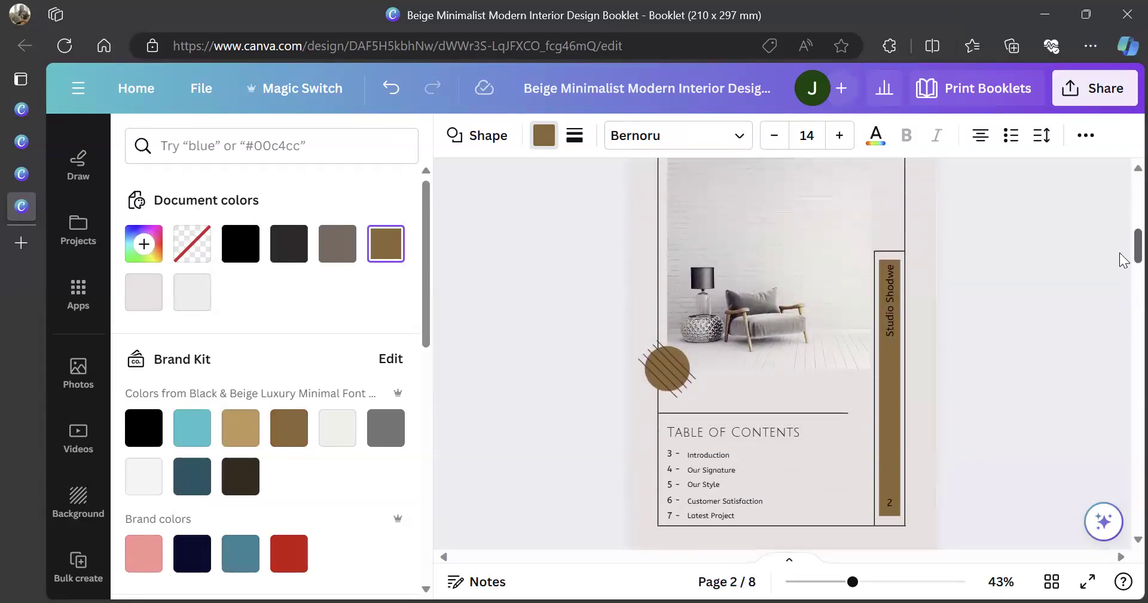
scroll(1123, 253, down, 10)
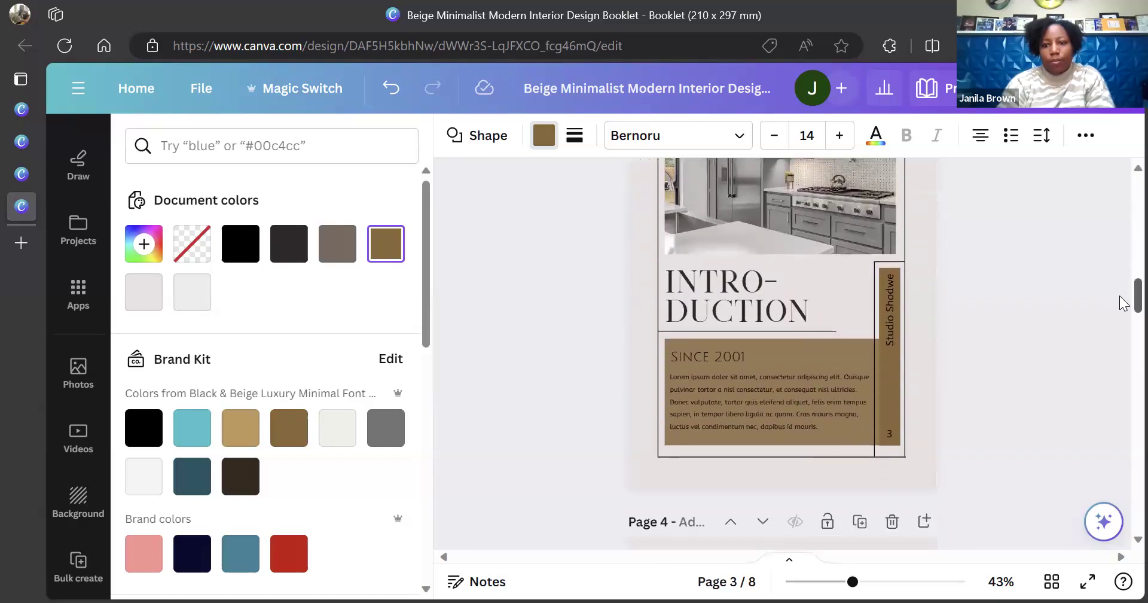
scroll(1123, 308, down, 3)
scroll(1123, 317, down, 9)
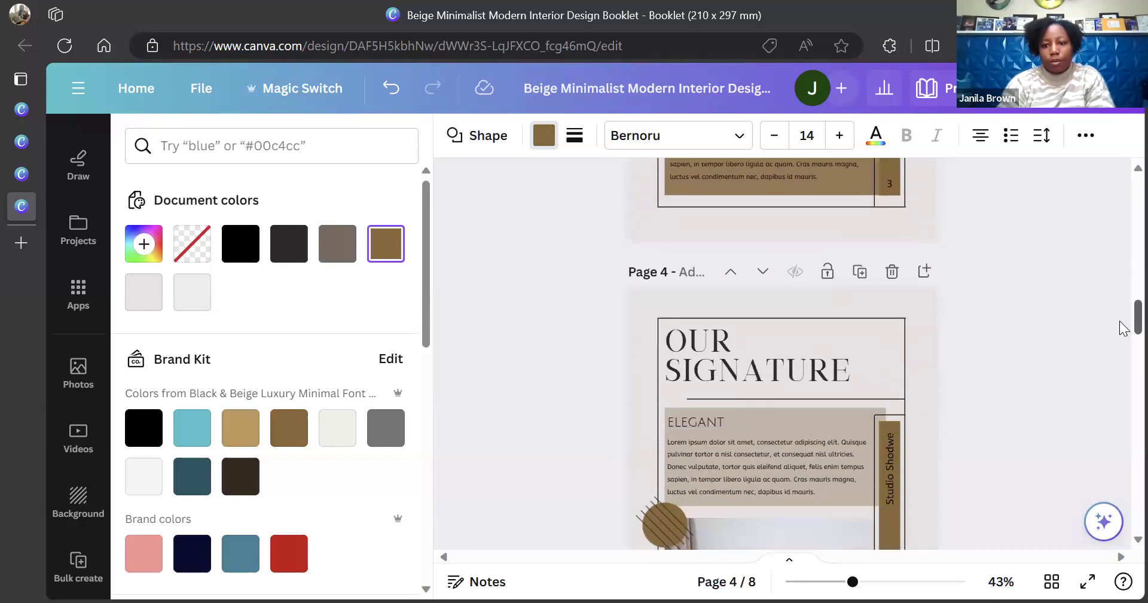
scroll(1123, 362, down, 10)
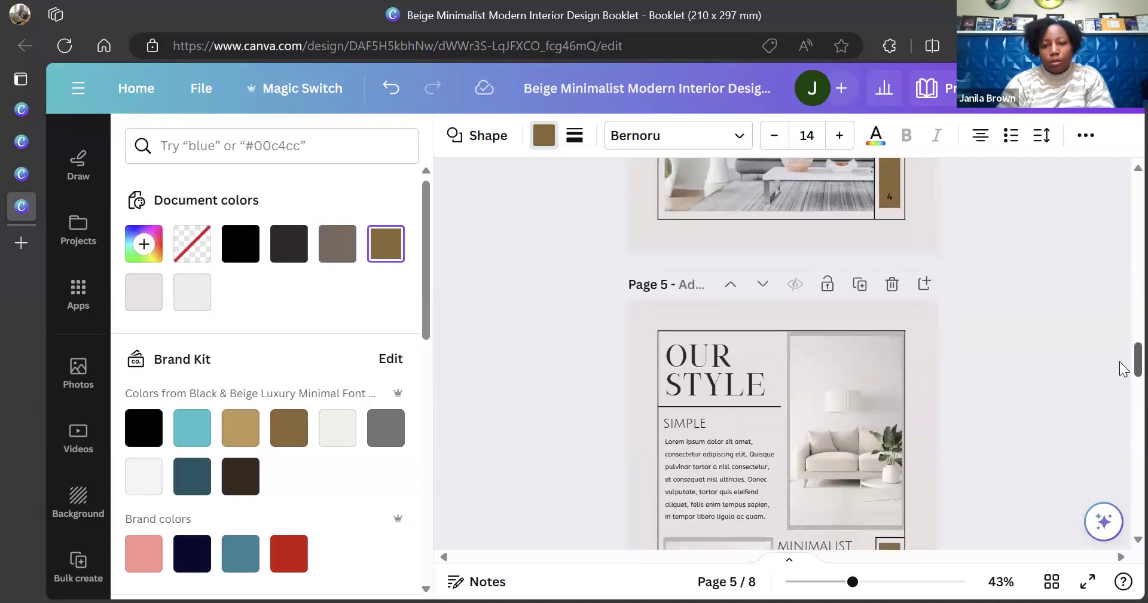
scroll(1123, 405, down, 10)
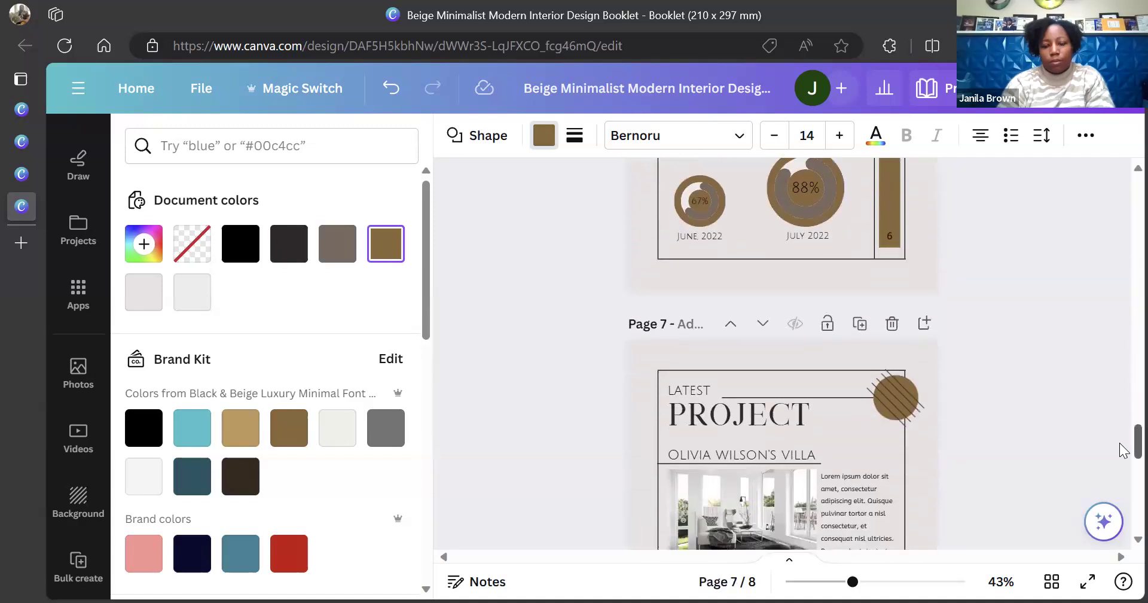
scroll(1123, 451, down, 10)
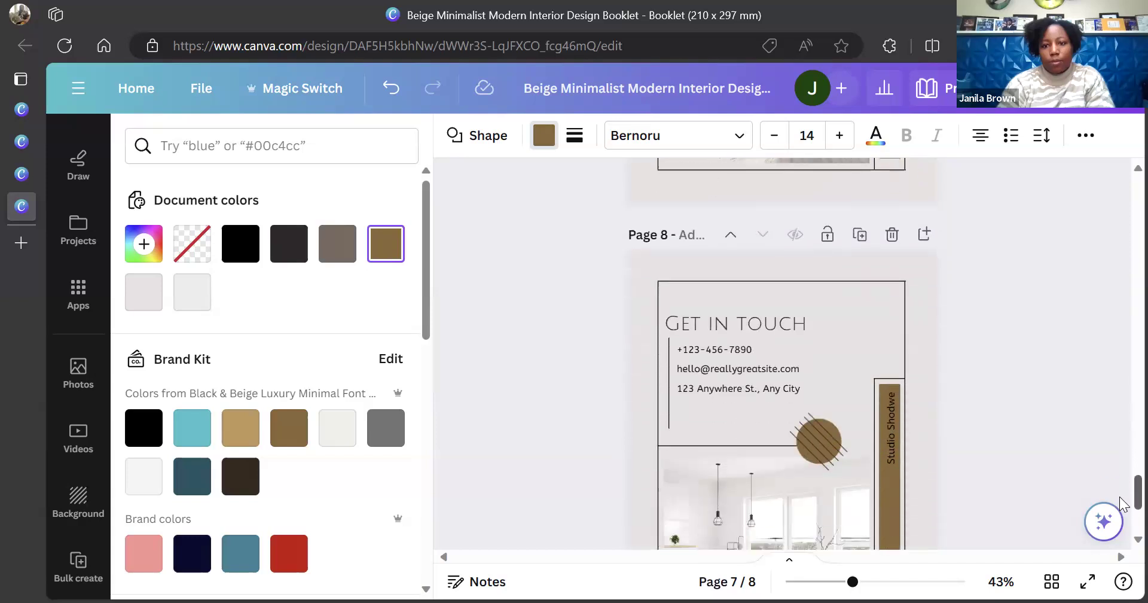
scroll(1123, 504, down, 5)
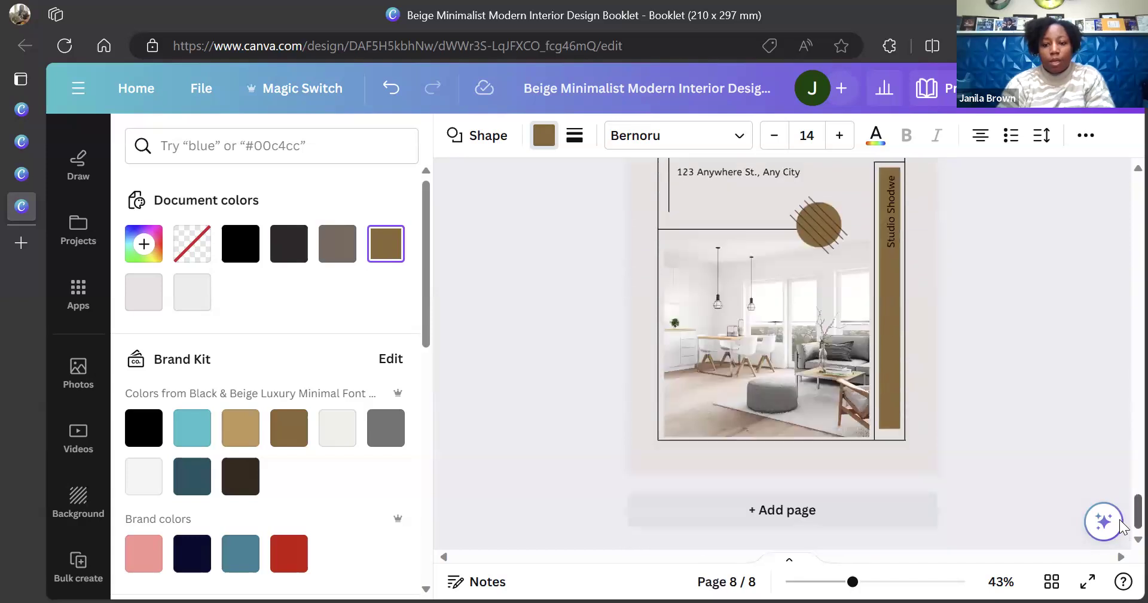
scroll(1123, 526, up, 20)
scroll(1123, 347, up, 8)
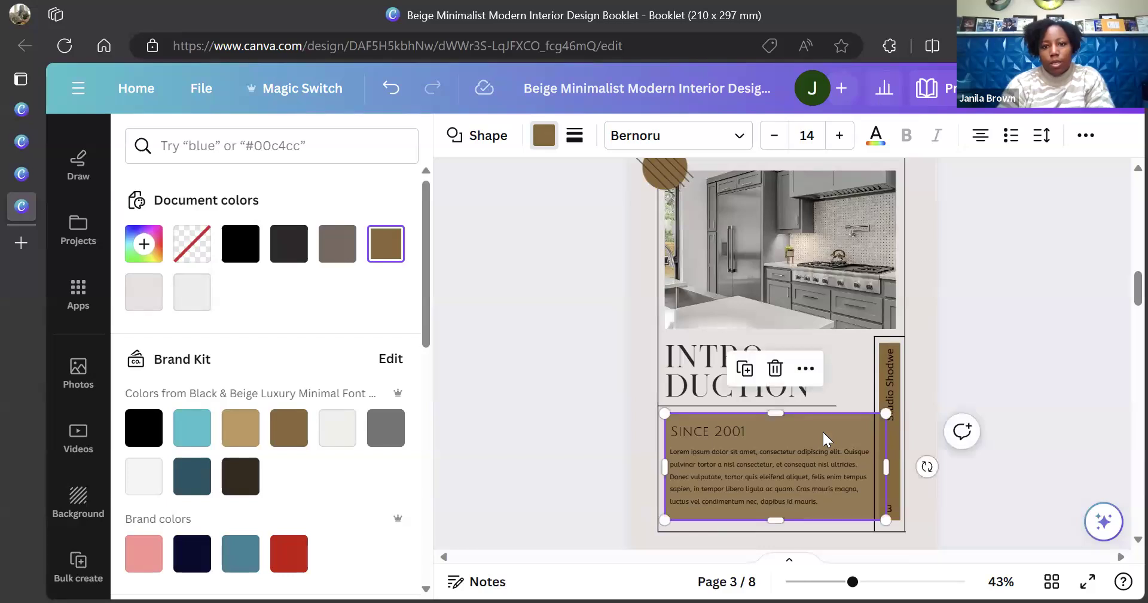
Fill page 3's Since 2001 text box with white instead of light beige
click(545, 140)
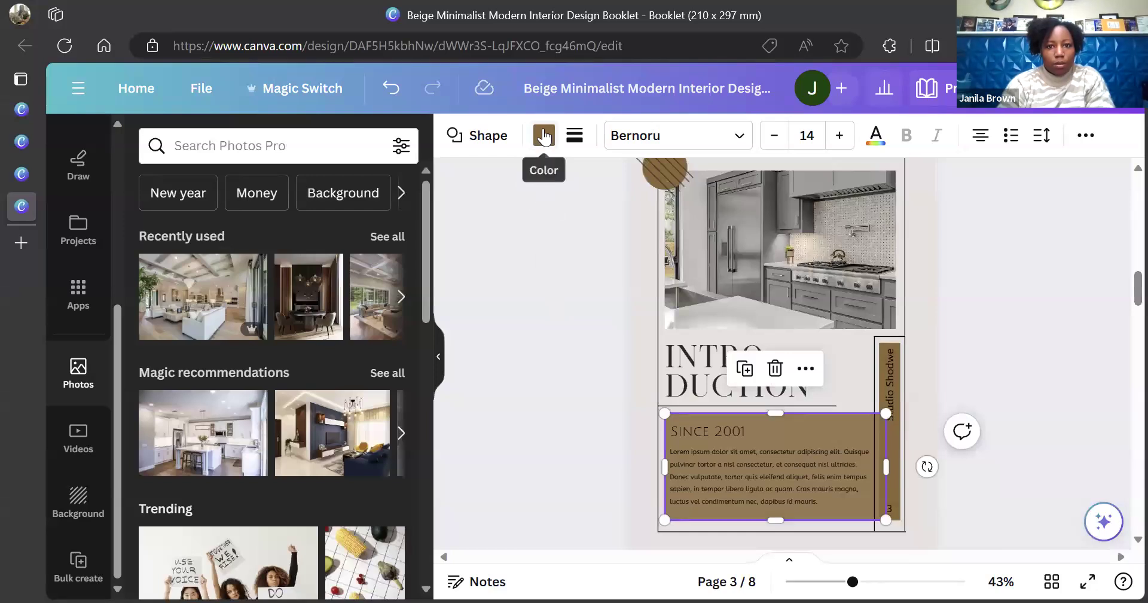
click(544, 137)
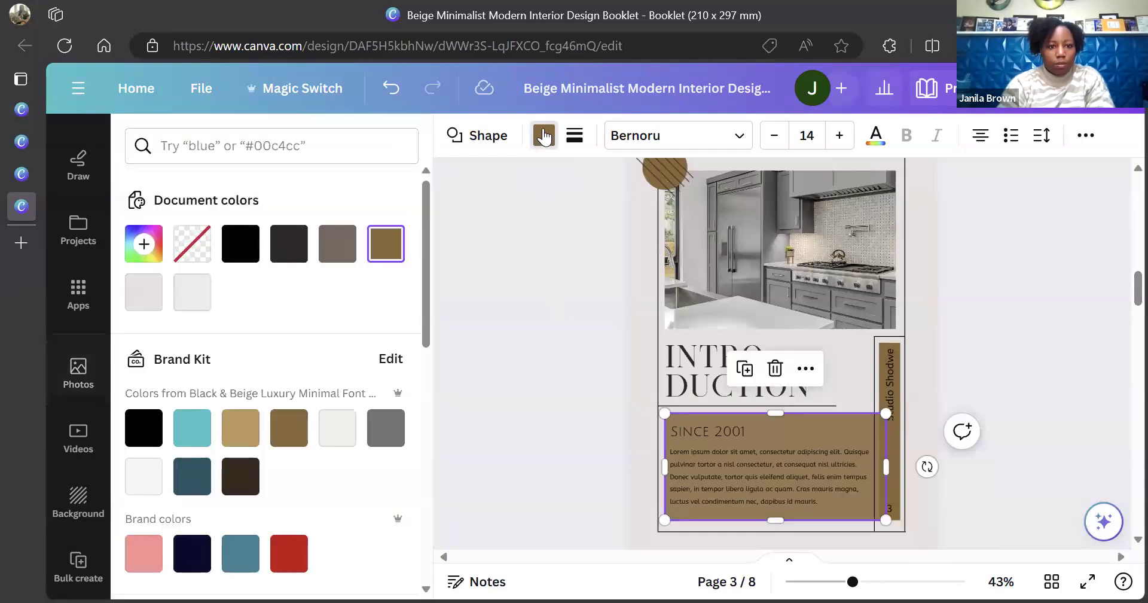
click(159, 291)
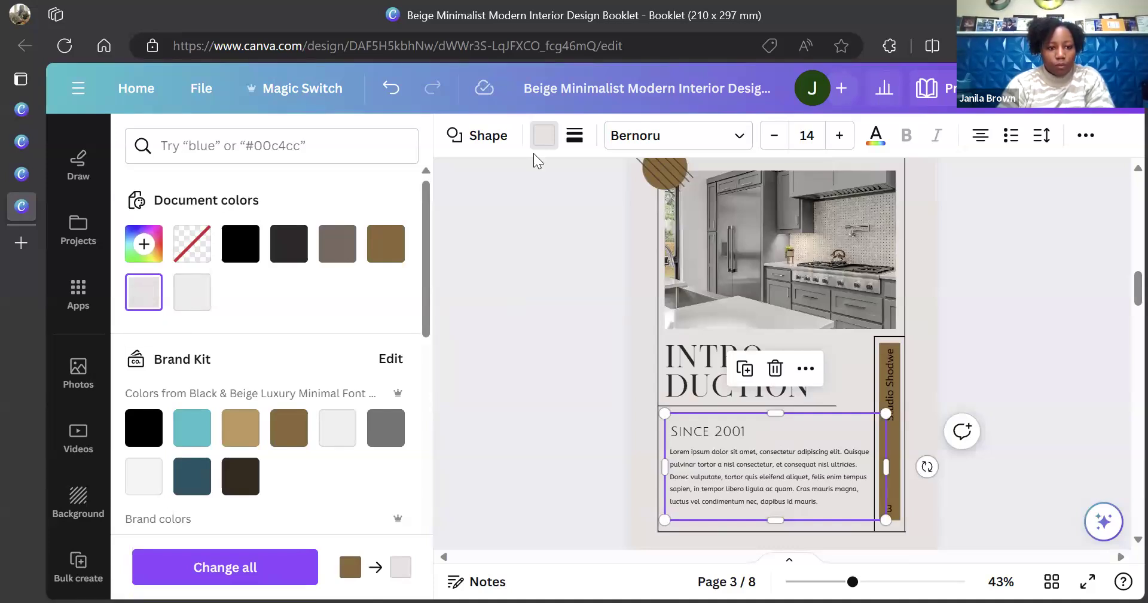
drag(425, 300, 421, 430)
click(385, 431)
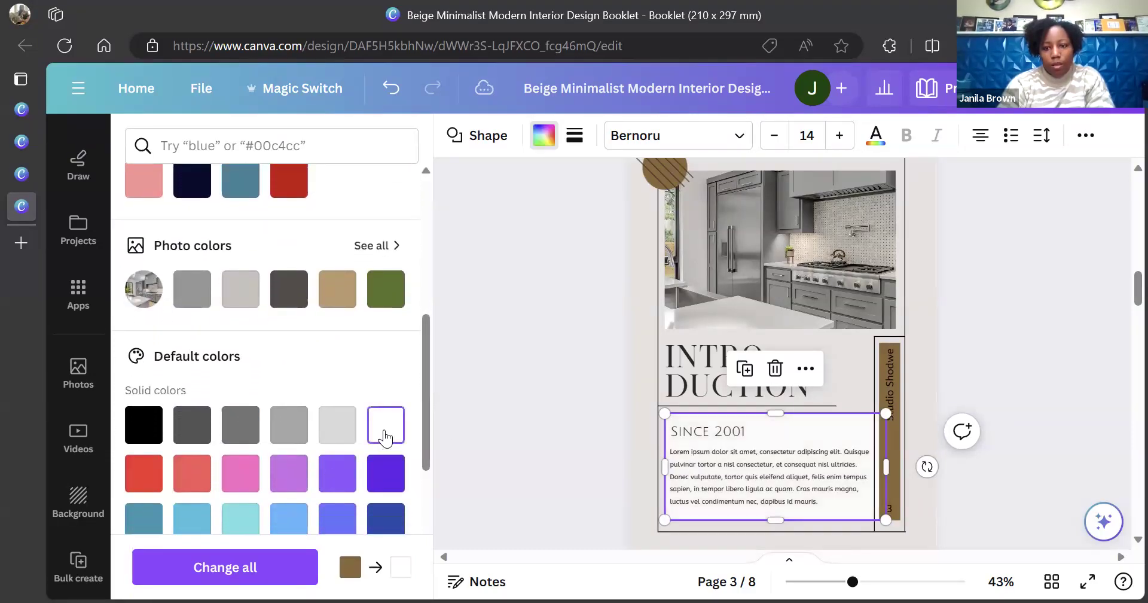
key(Escape)
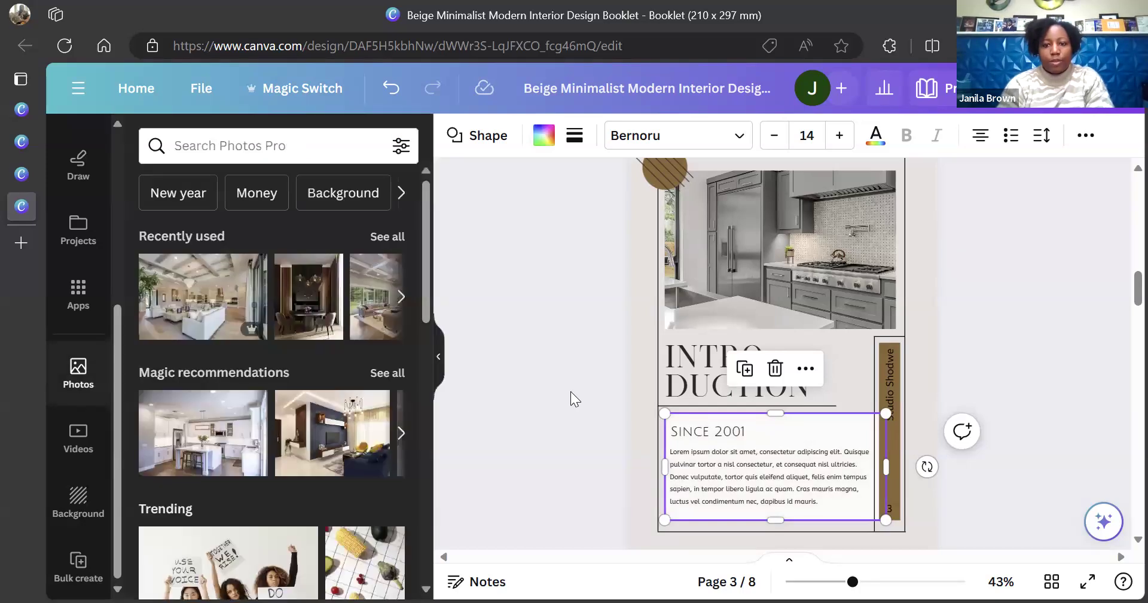
click(571, 393)
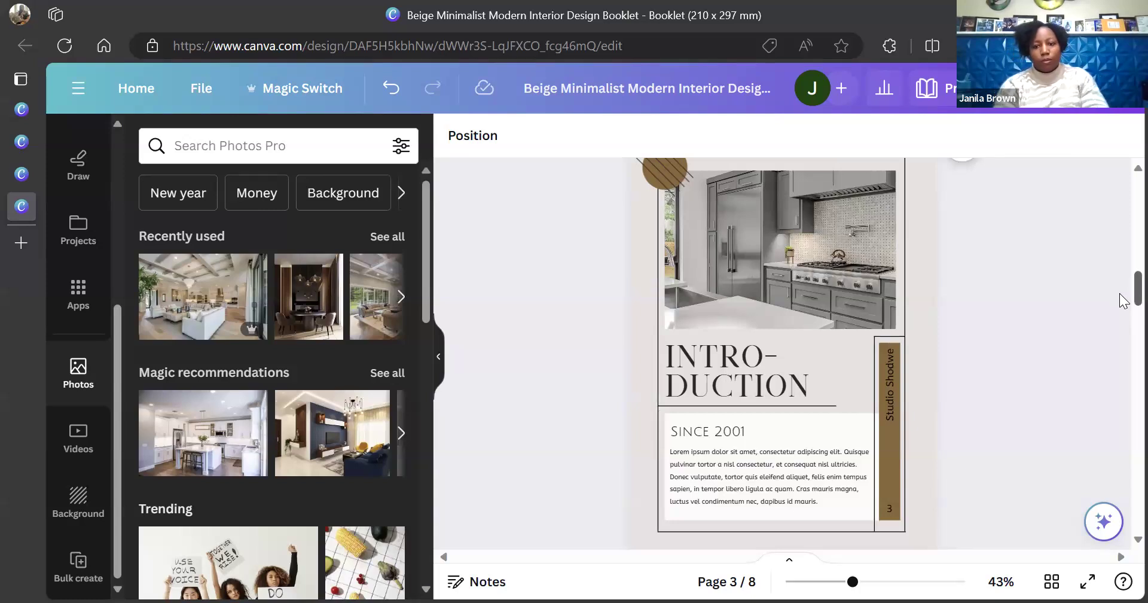
On page 2, try moving the brown Studio Shodwe side bar, then undo the move
scroll(1124, 281, up, 5)
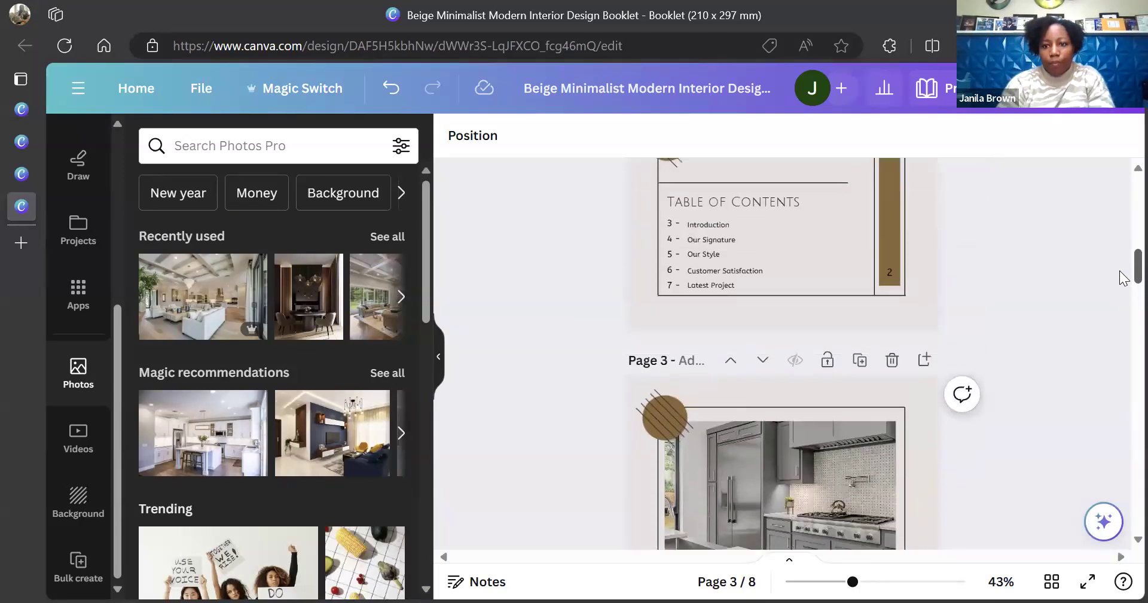
scroll(1124, 260, up, 2)
scroll(1124, 257, up, 7)
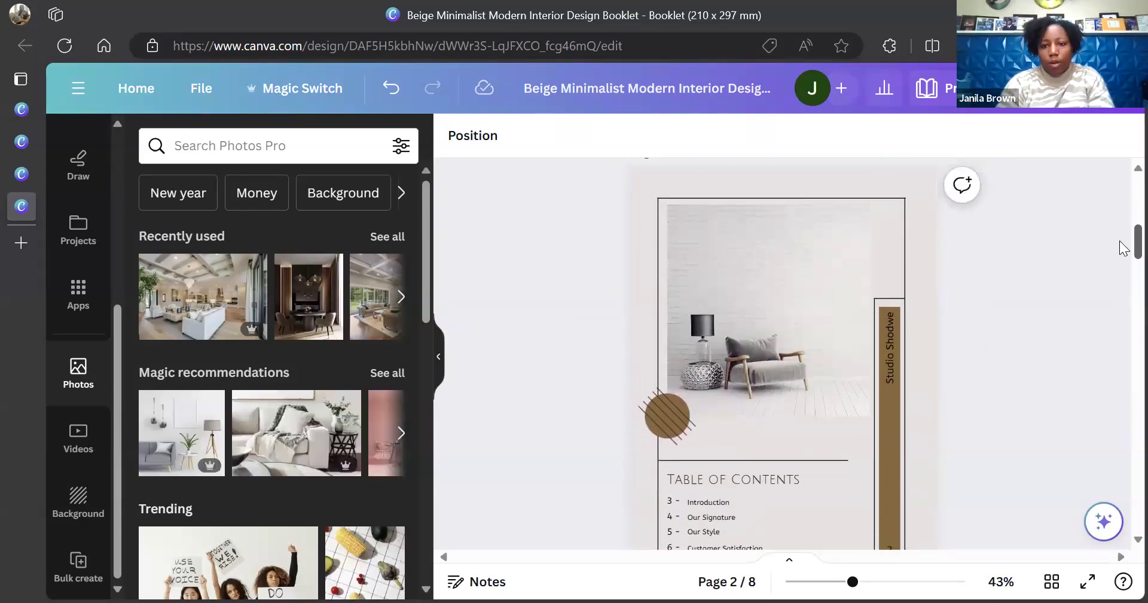
scroll(1123, 216, down, 10)
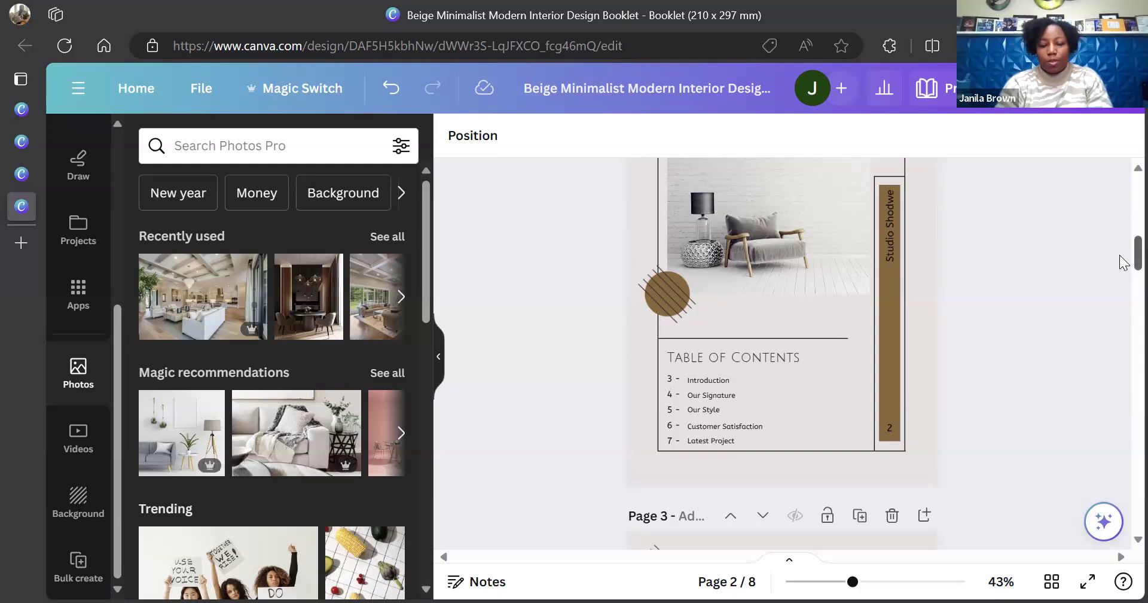
click(790, 240)
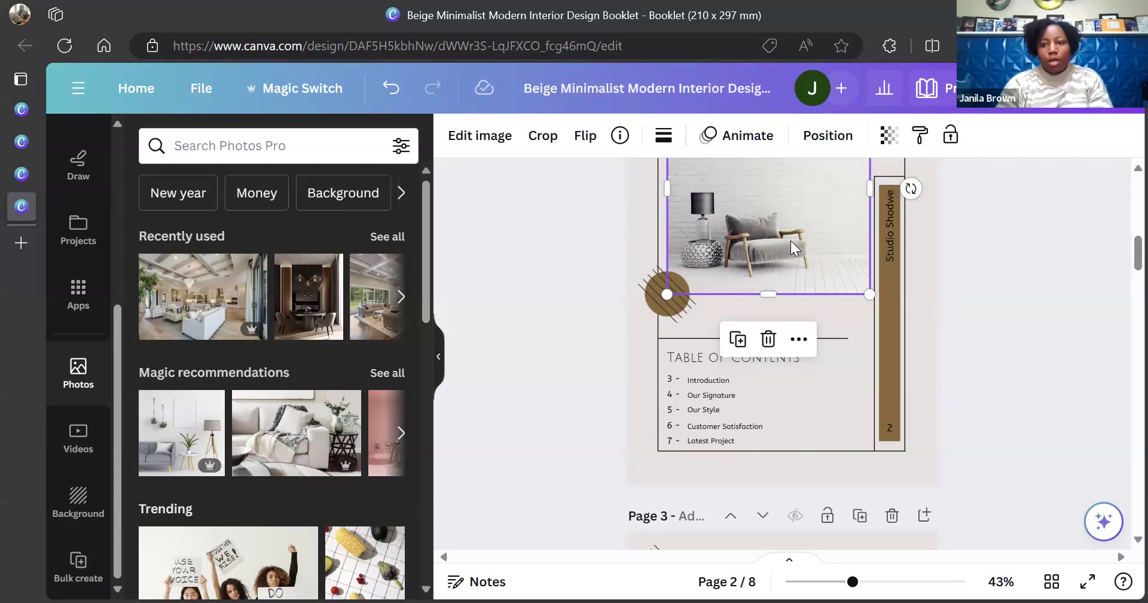
click(889, 293)
mouse_move(890, 294)
mouse_down()
mouse_move(686, 283)
mouse_move(894, 290)
mouse_up()
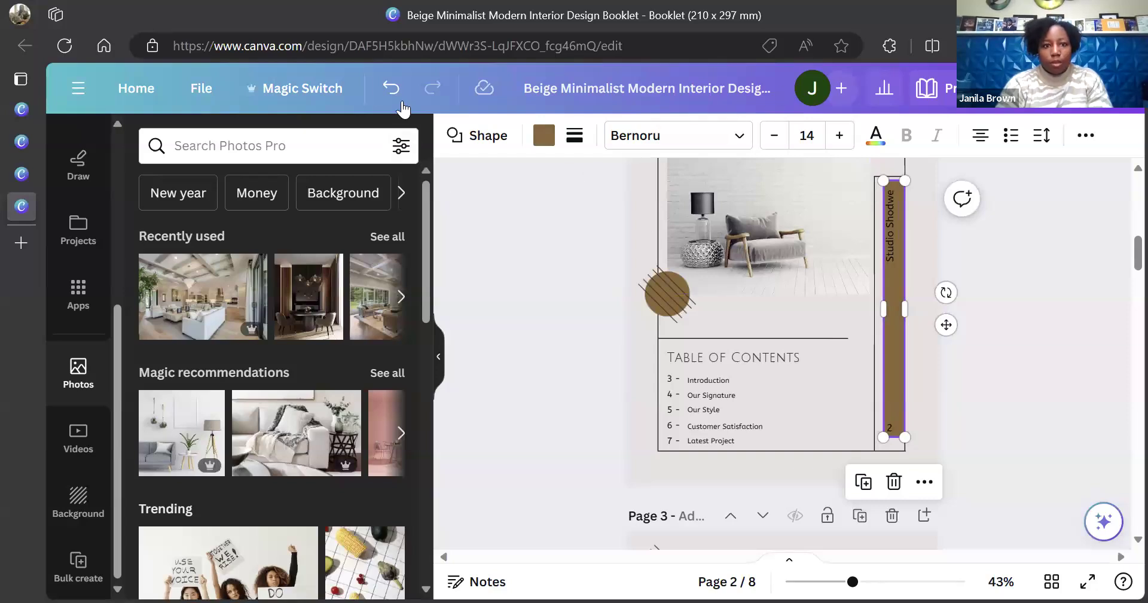
click(392, 90)
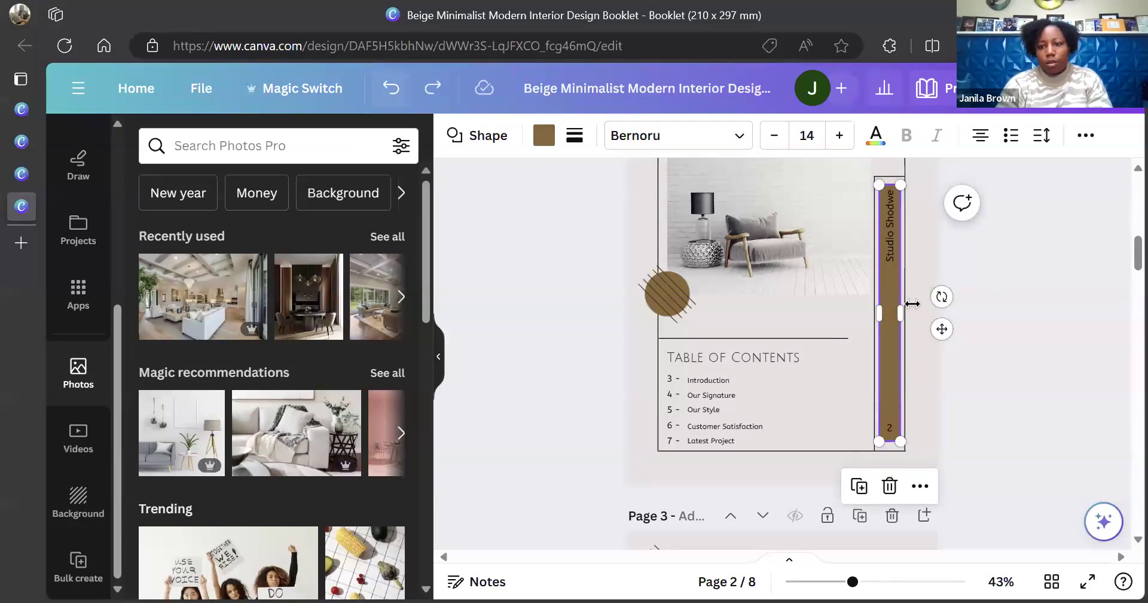
click(1013, 362)
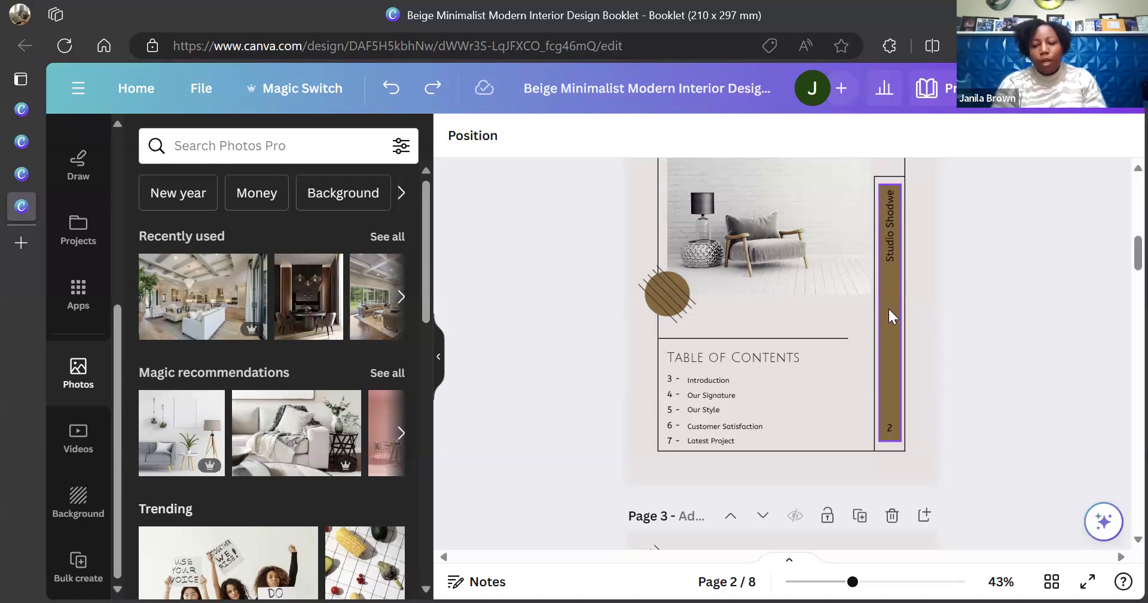
Group the brown bar, Studio Shodwe text and page number 2, and drag them to the left edge
click(890, 428)
shift+click(893, 242)
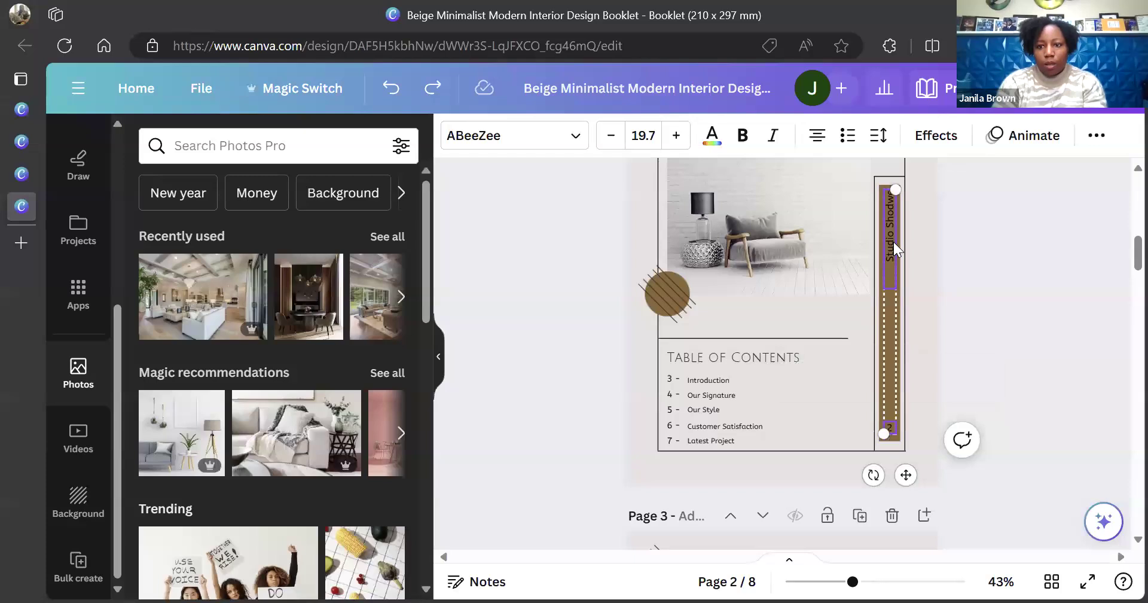
shift+click(879, 311)
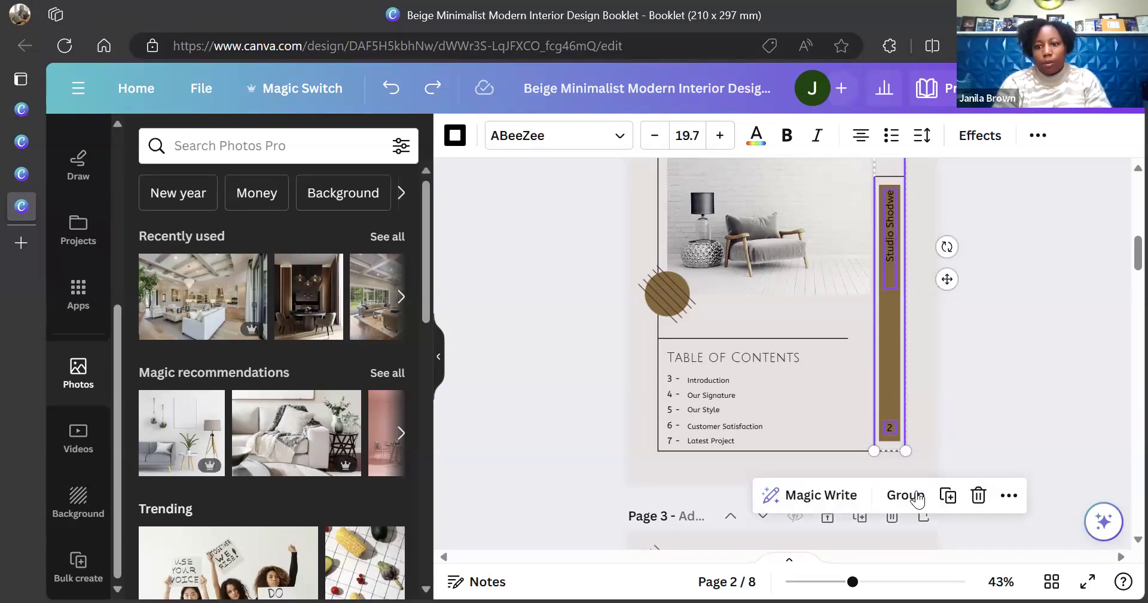
click(917, 496)
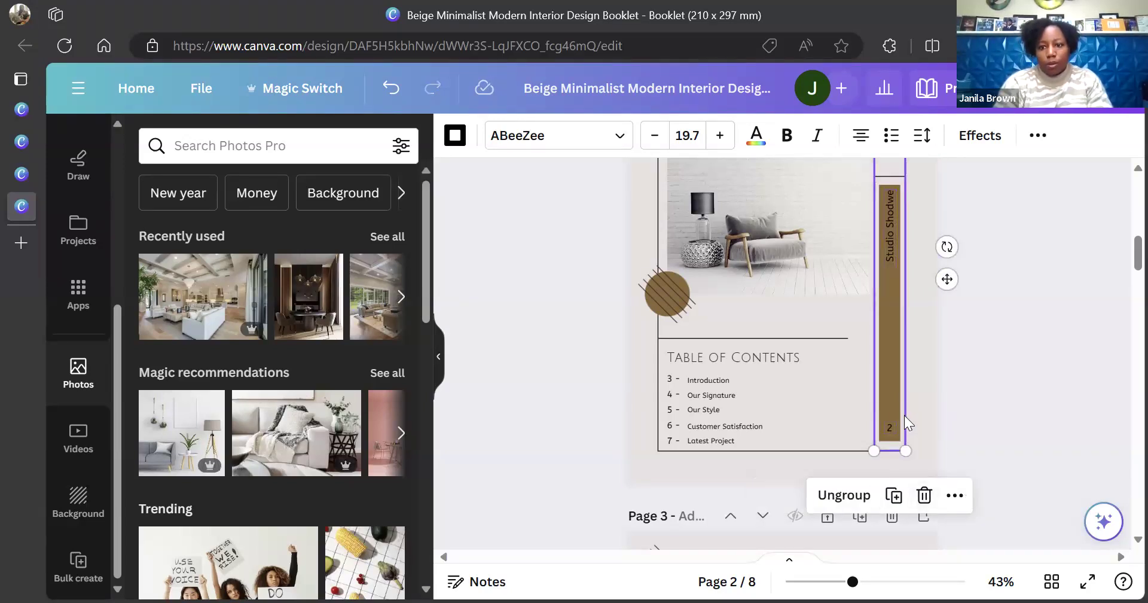
drag(888, 403, 657, 425)
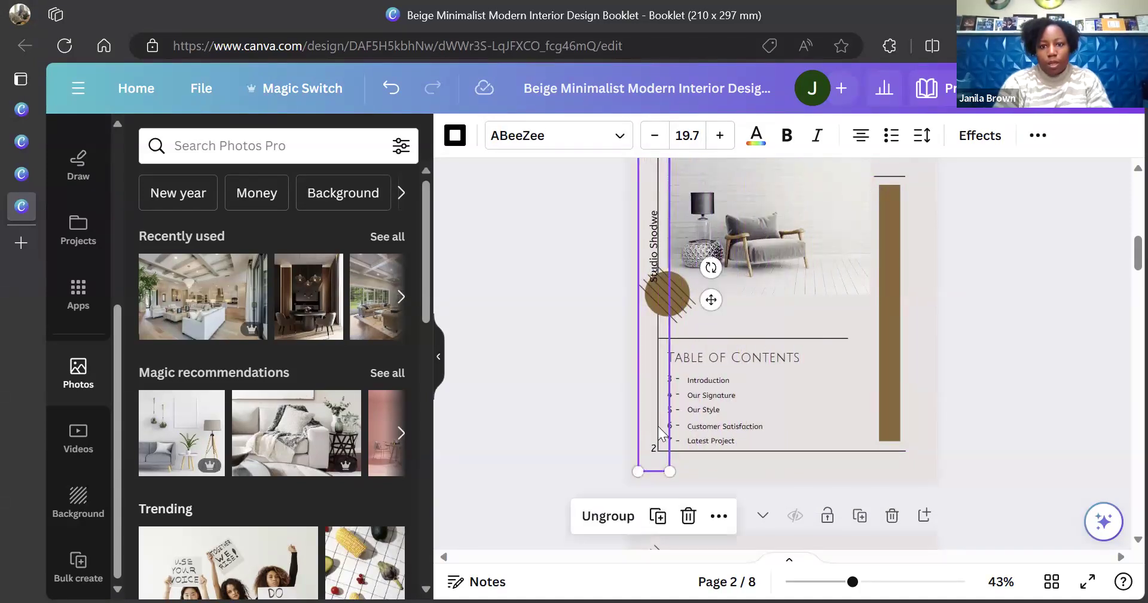
drag(893, 397, 657, 412)
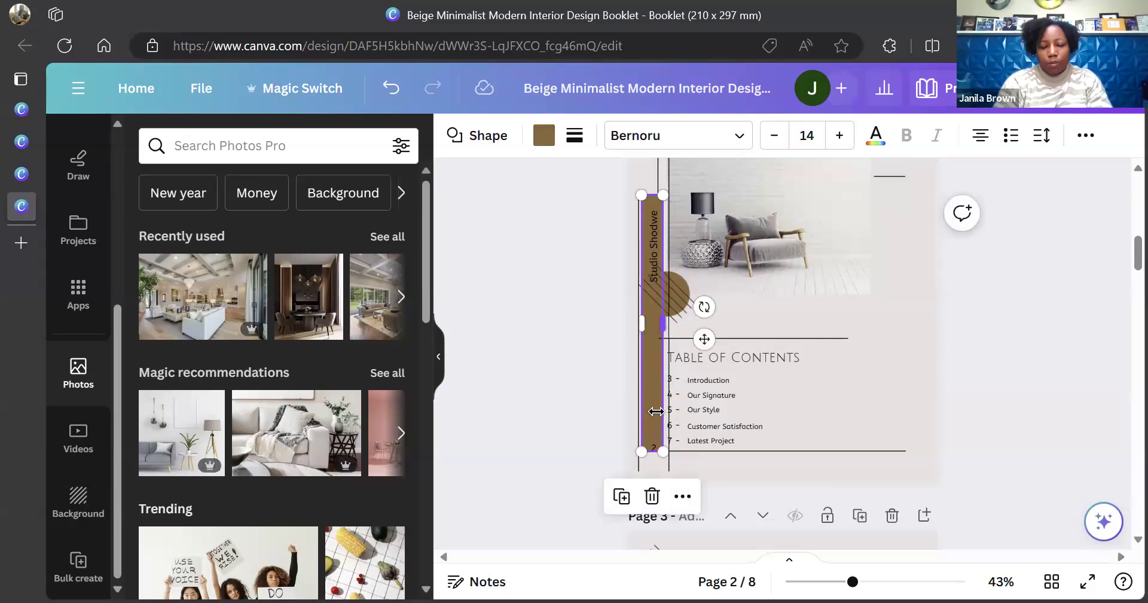
click(561, 412)
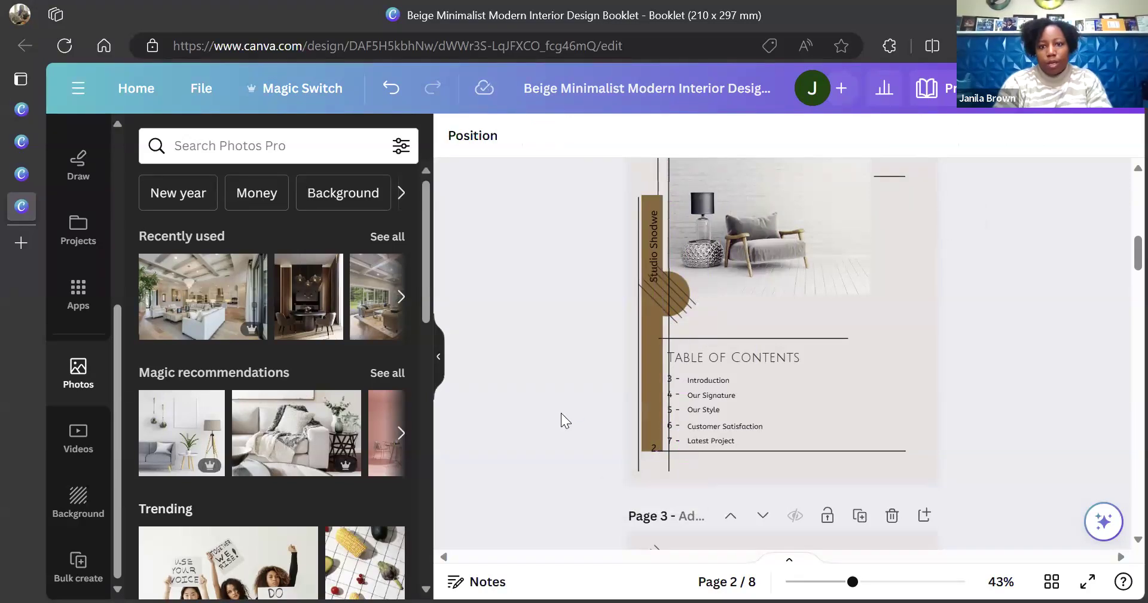
Ungroup the side bar elements on page 2
click(656, 446)
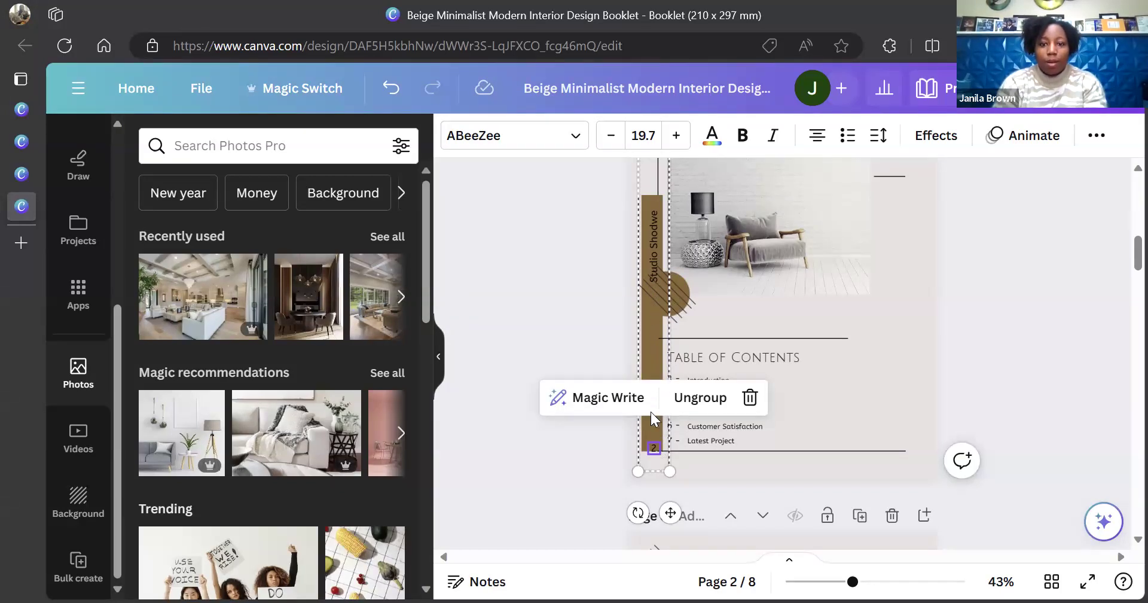
click(651, 360)
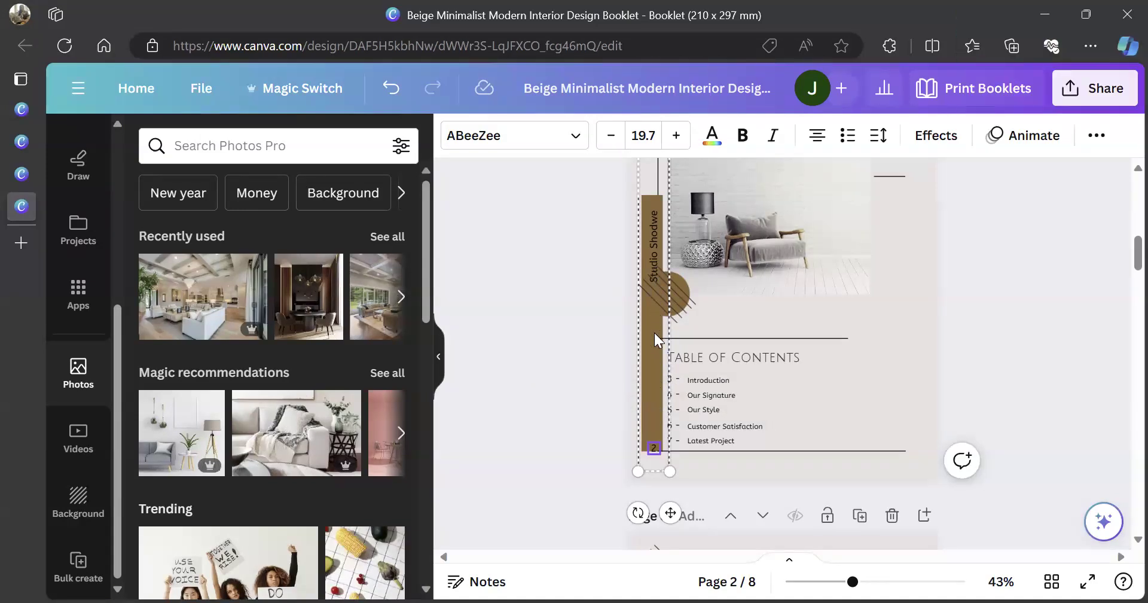
click(694, 354)
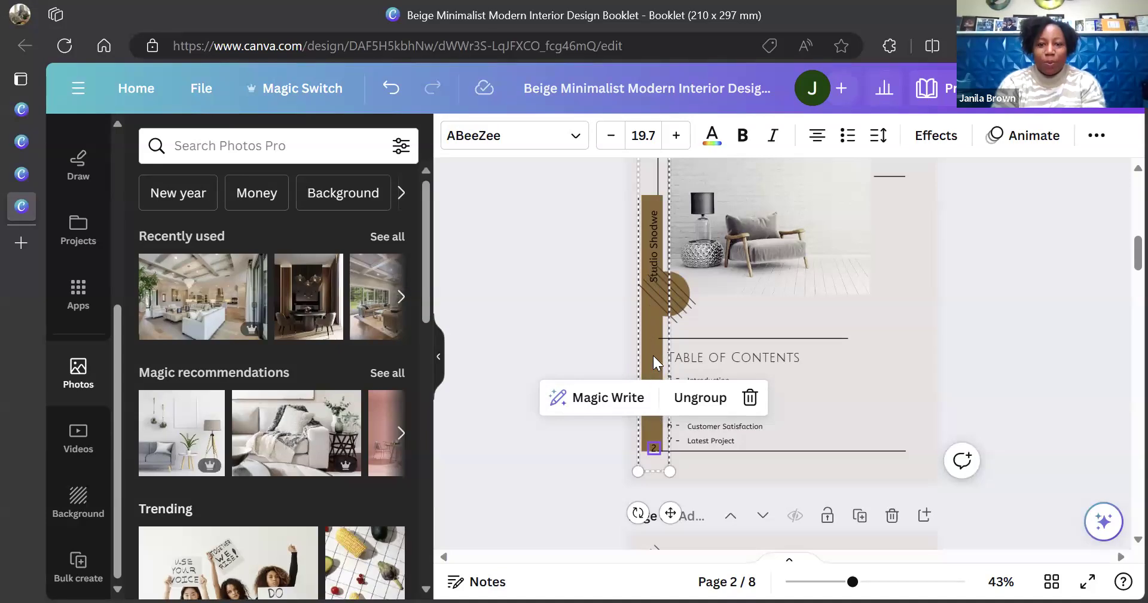
click(694, 398)
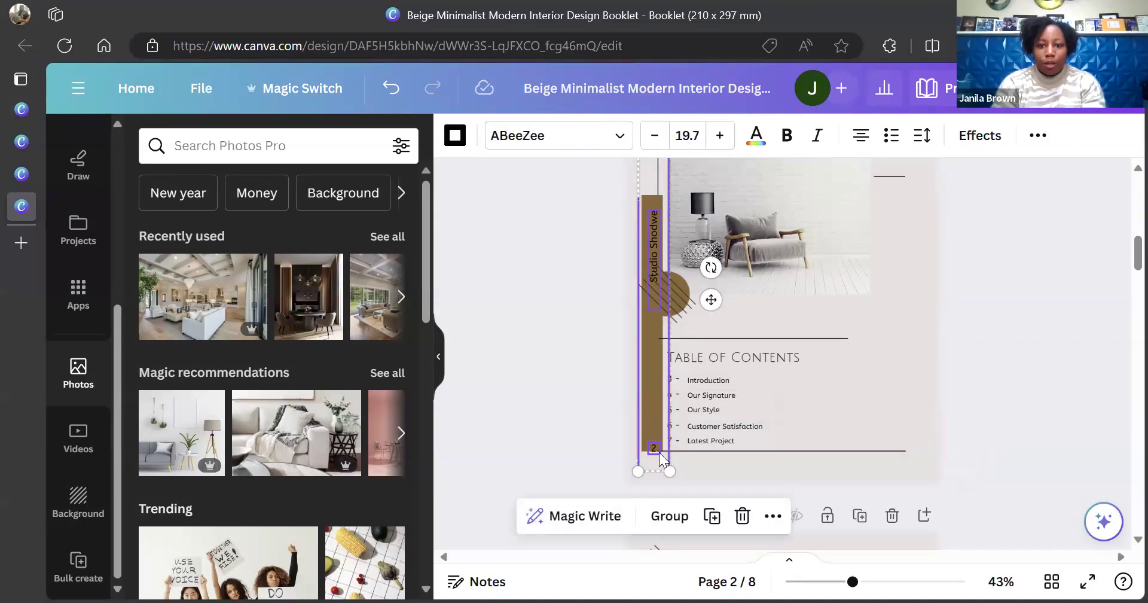
click(572, 415)
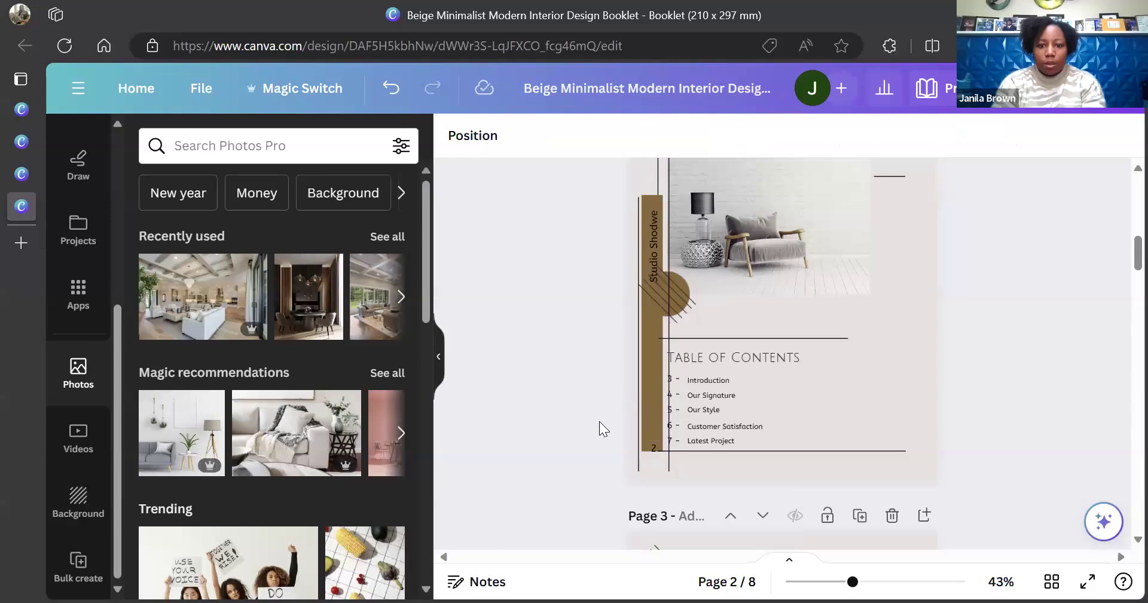
Regroup the page number, Studio Shodwe text and brown bar, leaving out the thin line
click(653, 448)
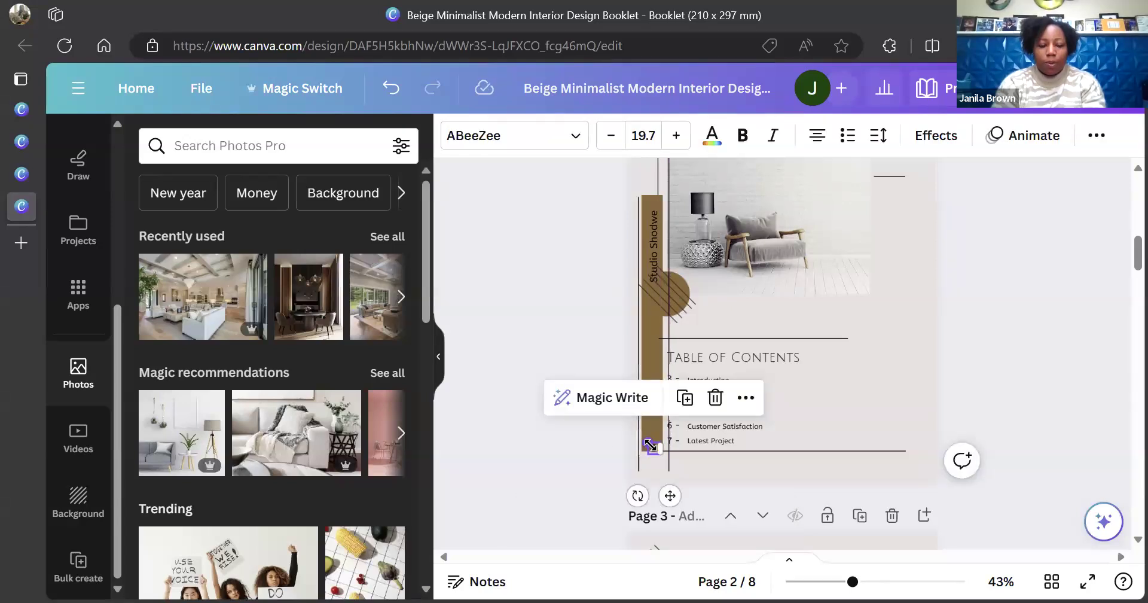
shift+click(647, 253)
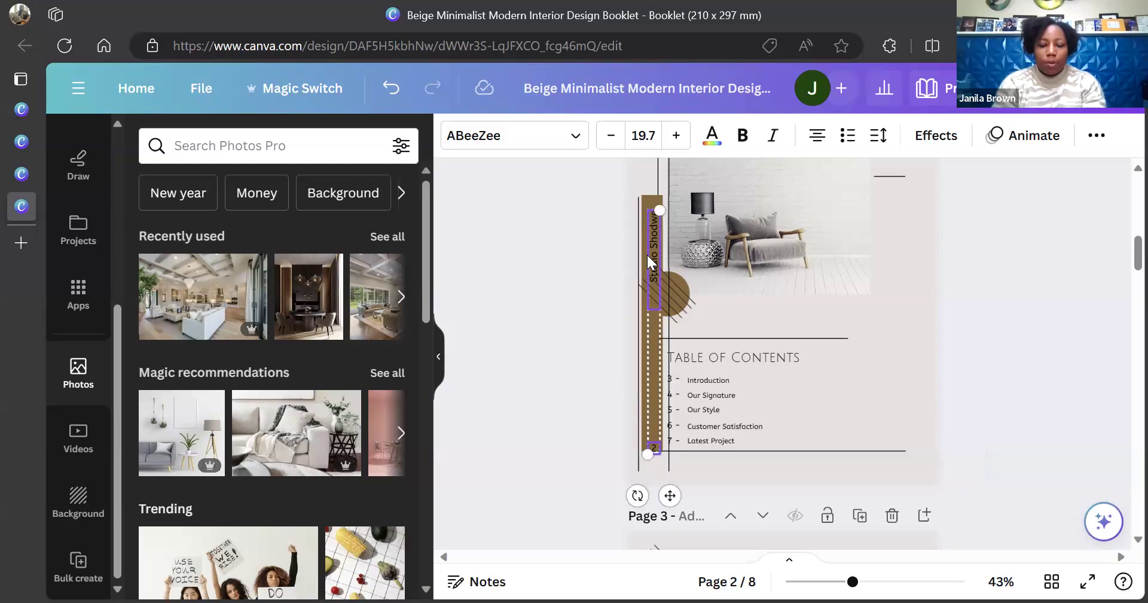
shift+click(647, 196)
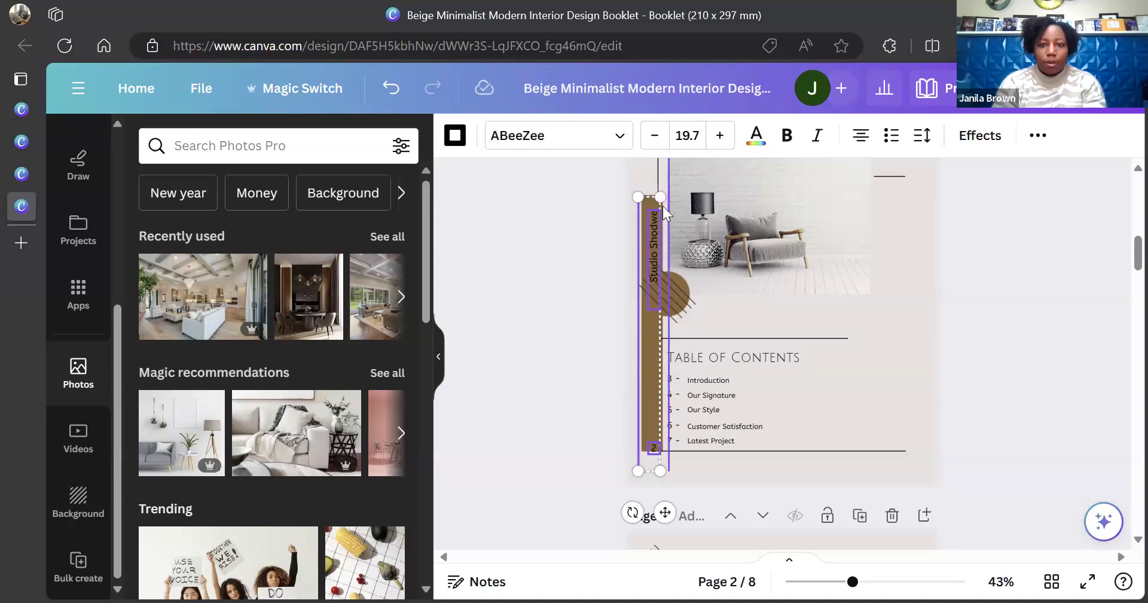
shift+click(659, 204)
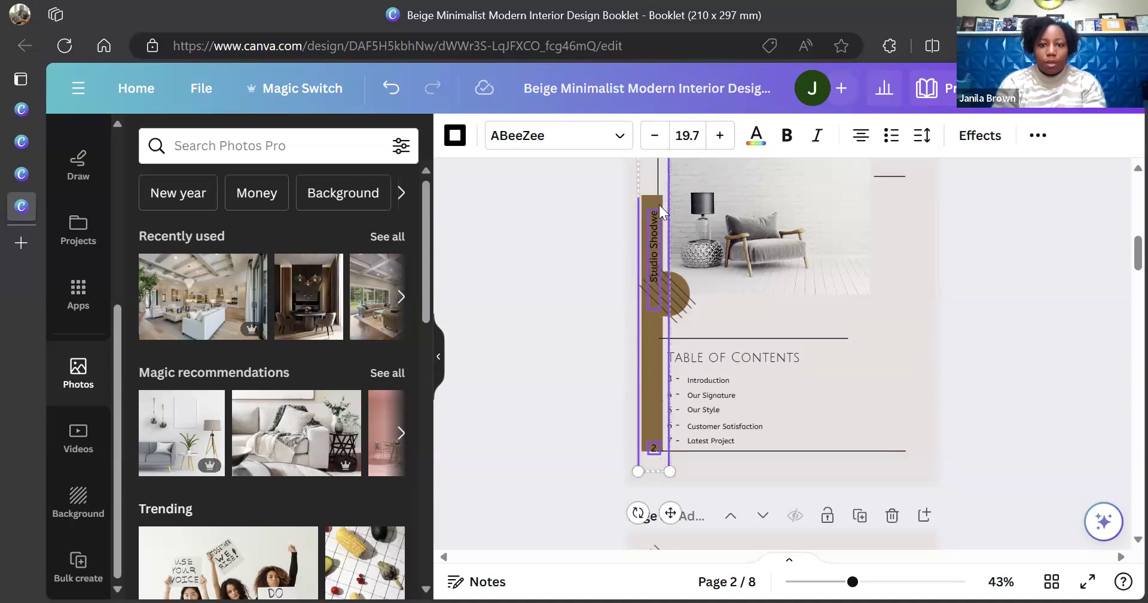
shift+click(659, 202)
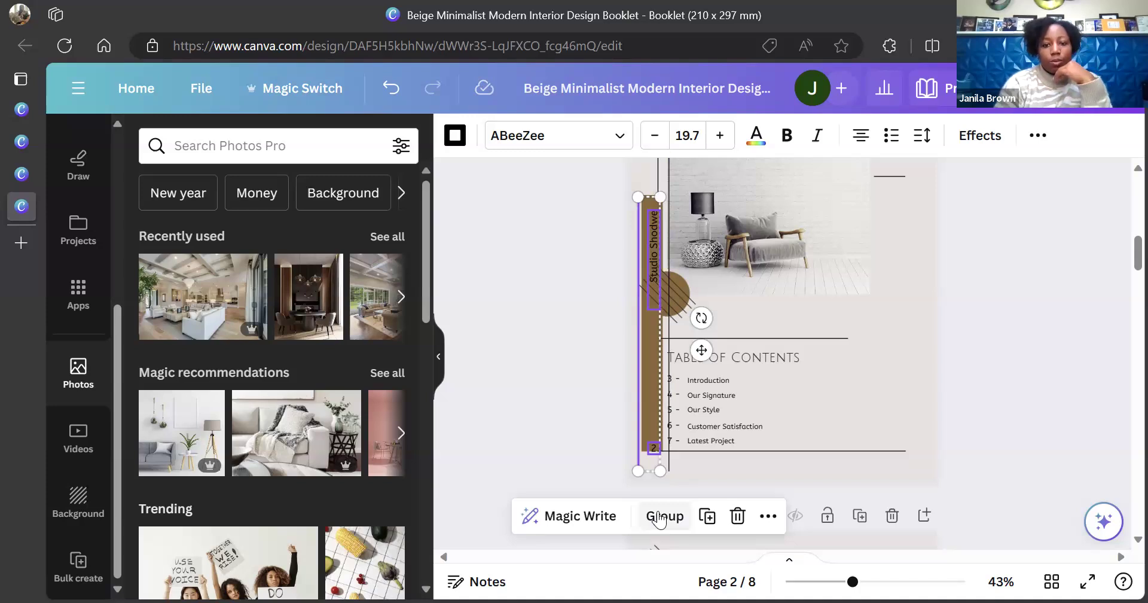
click(660, 518)
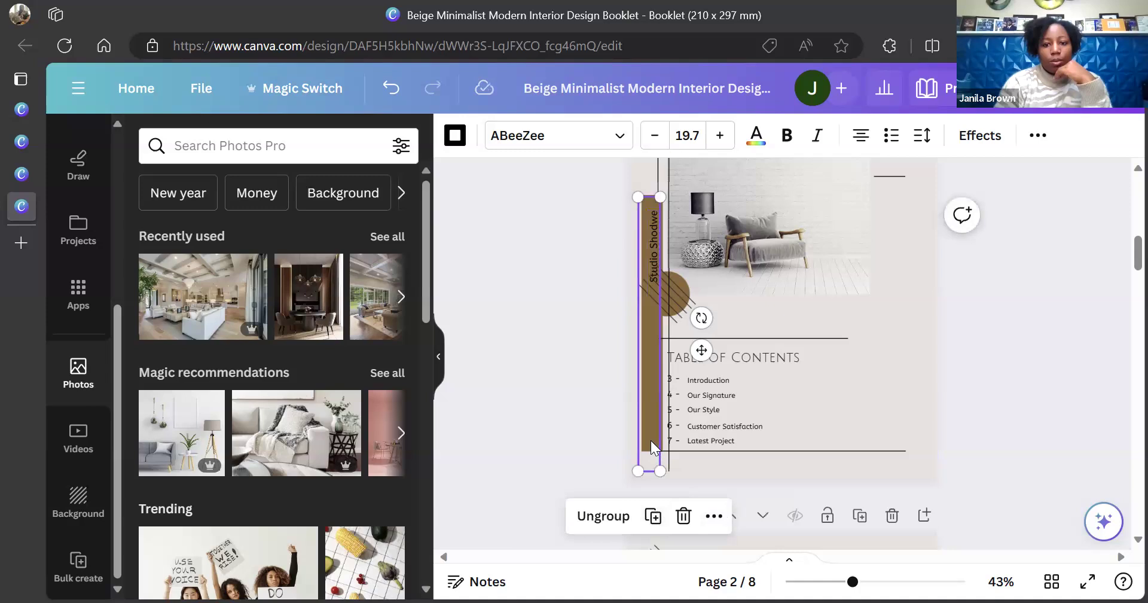
Return the Studio Shodwe group and brown bar to page 2's right edge, and delete the stray vertical line
drag(652, 421, 906, 416)
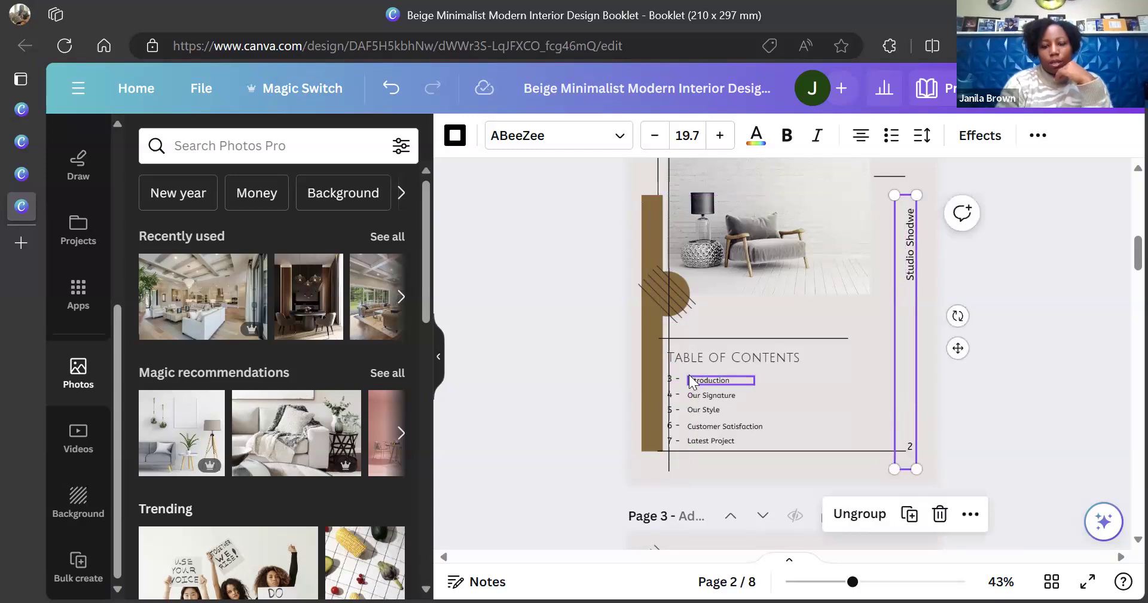
drag(655, 379, 805, 397)
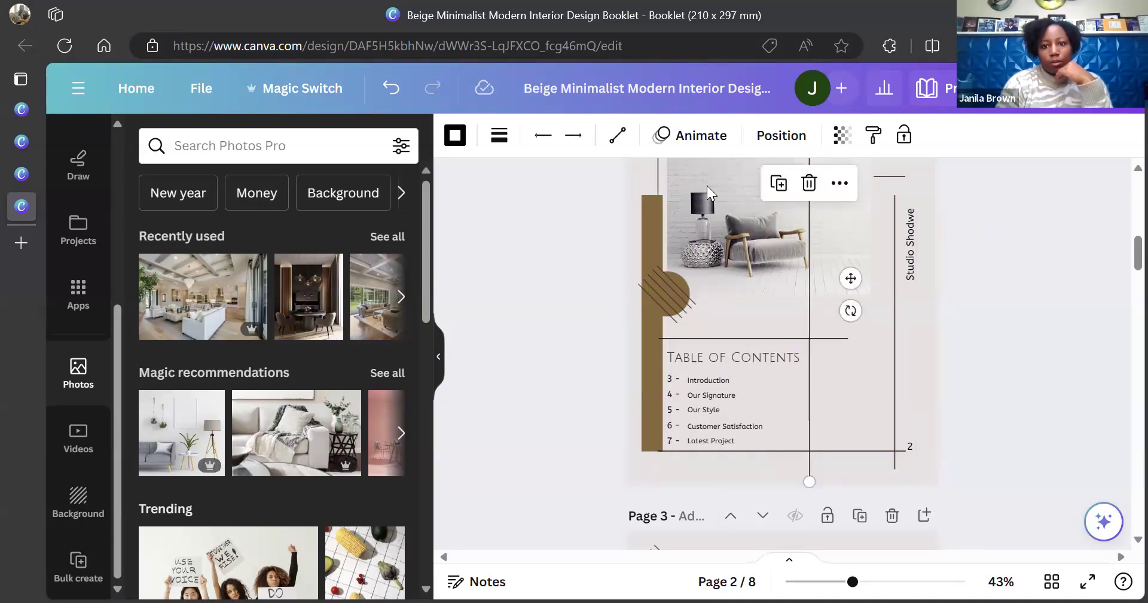
click(392, 91)
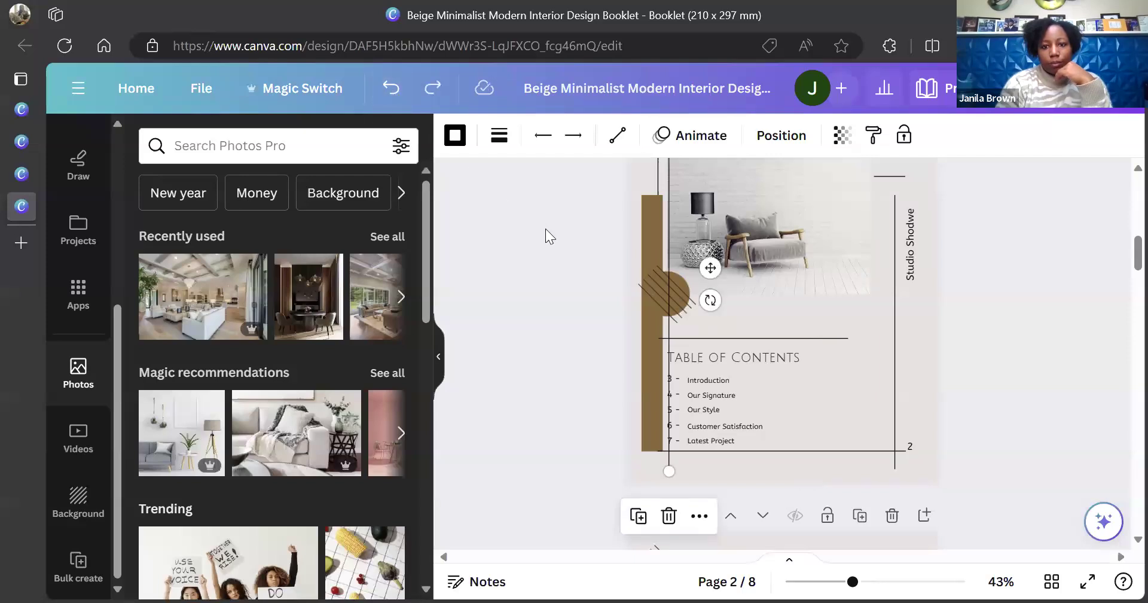
click(645, 342)
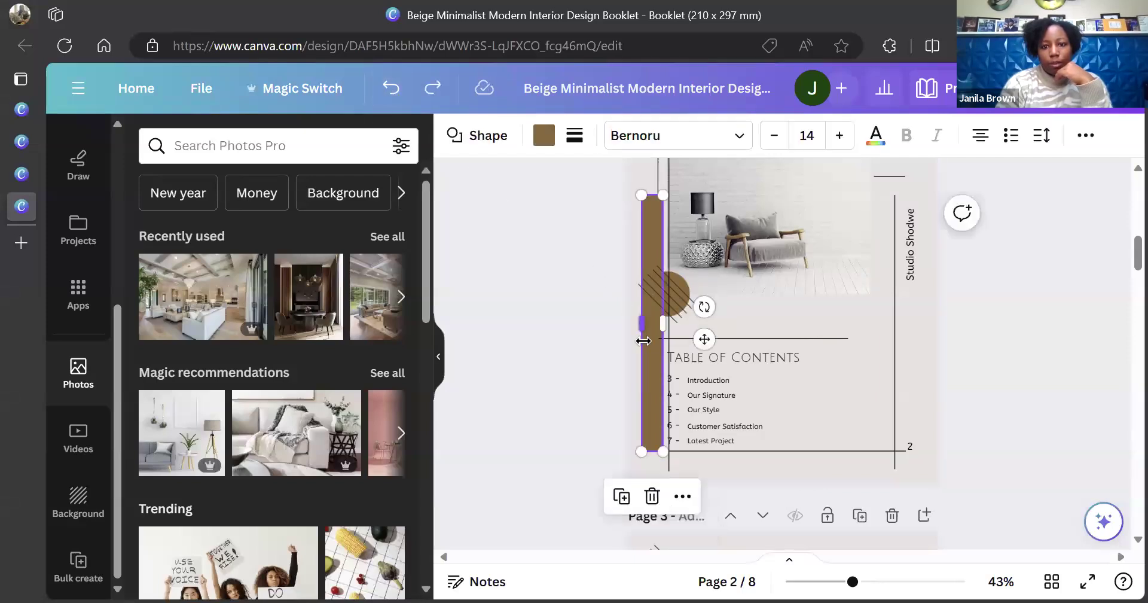
drag(652, 356, 909, 350)
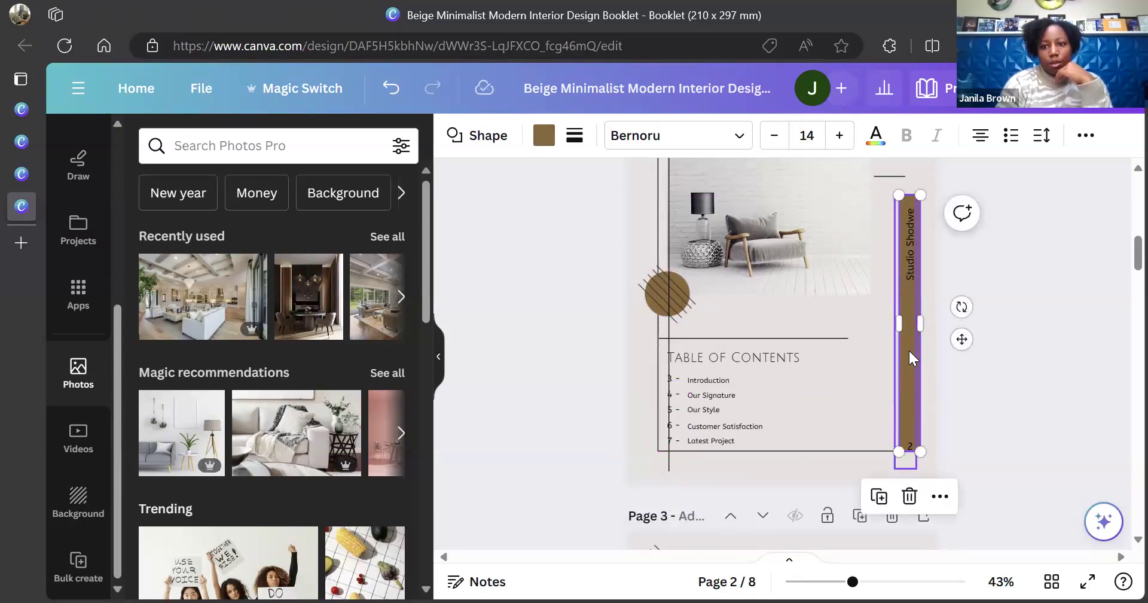
click(1067, 336)
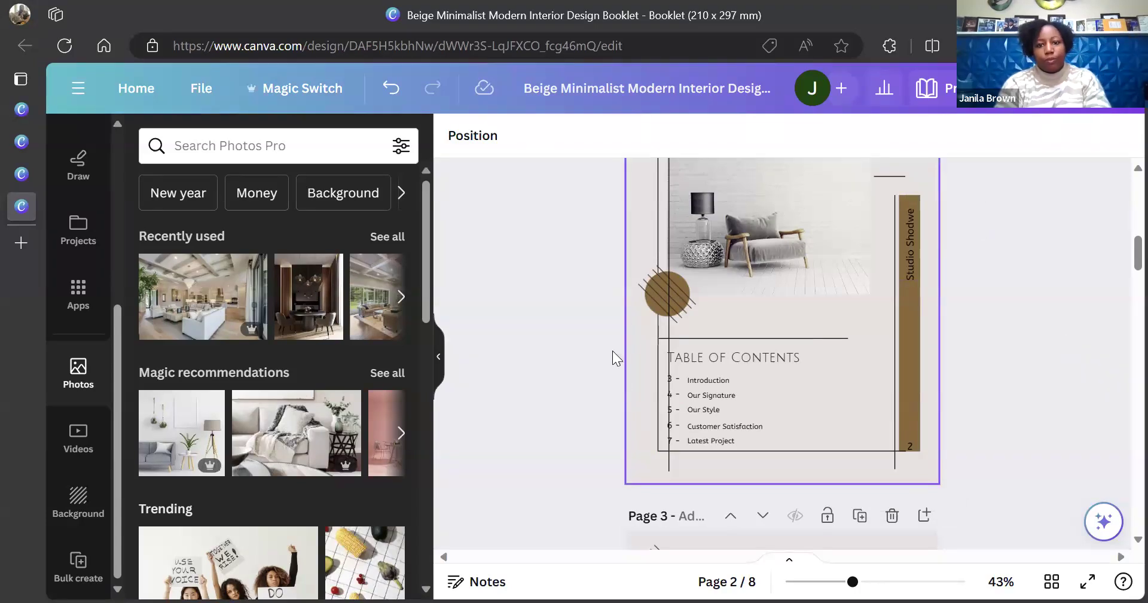
click(666, 254)
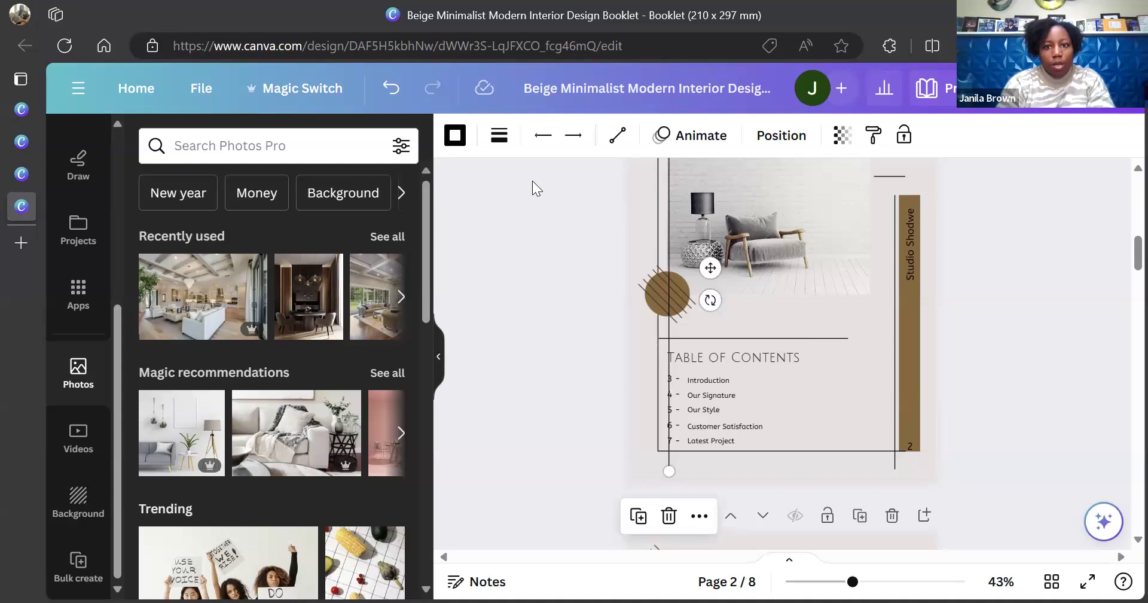
click(669, 514)
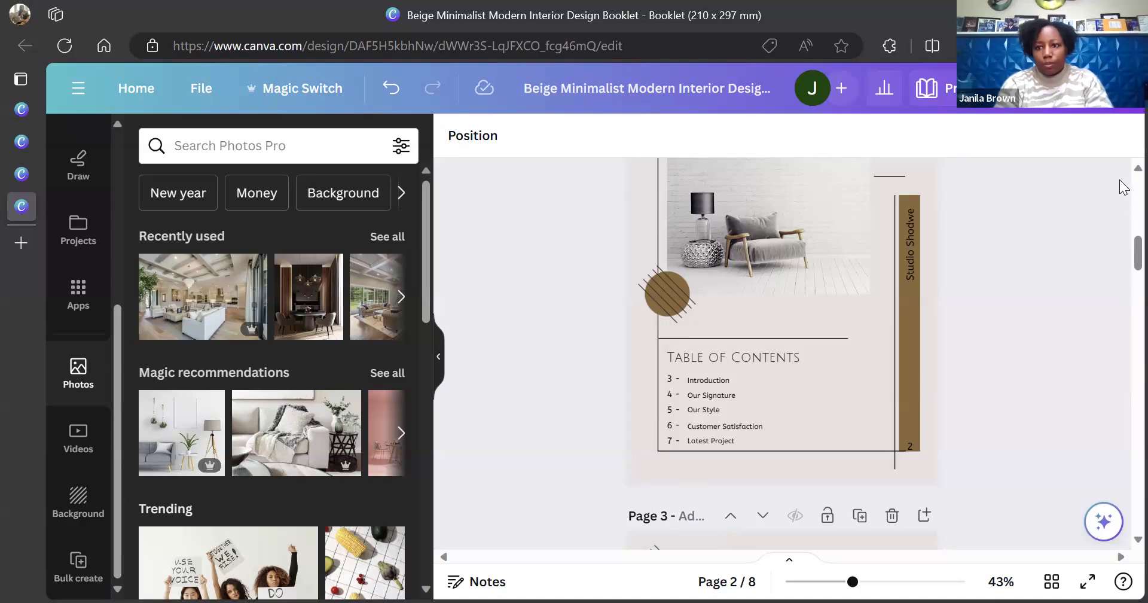
Check the brown striped circle on page 2, then scroll down to page 3
scroll(1125, 176, up, 1)
scroll(1123, 174, up, 1)
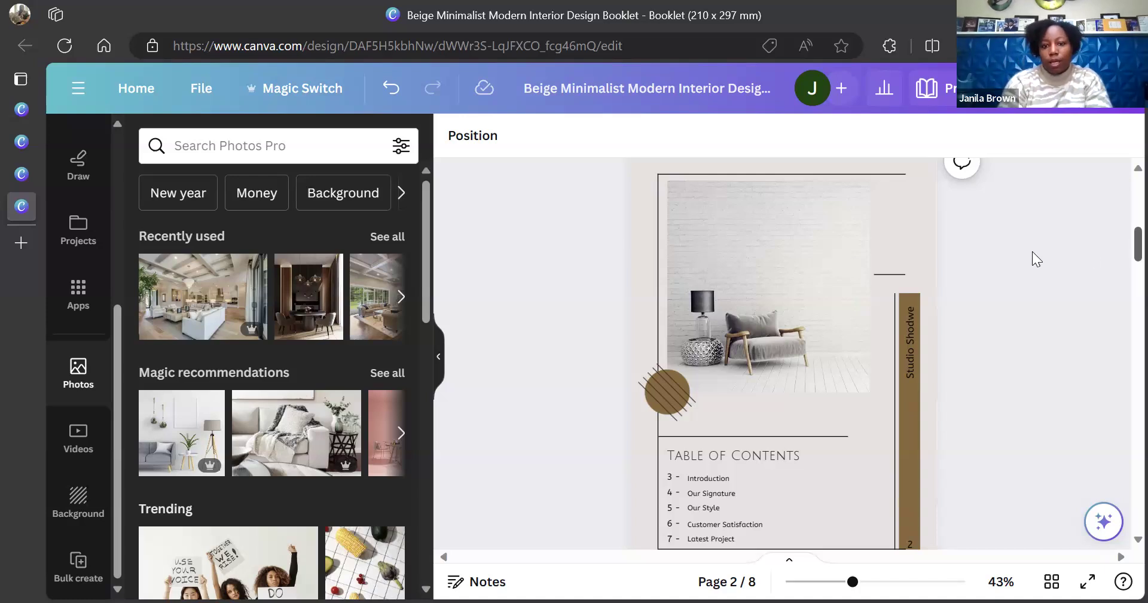
click(656, 410)
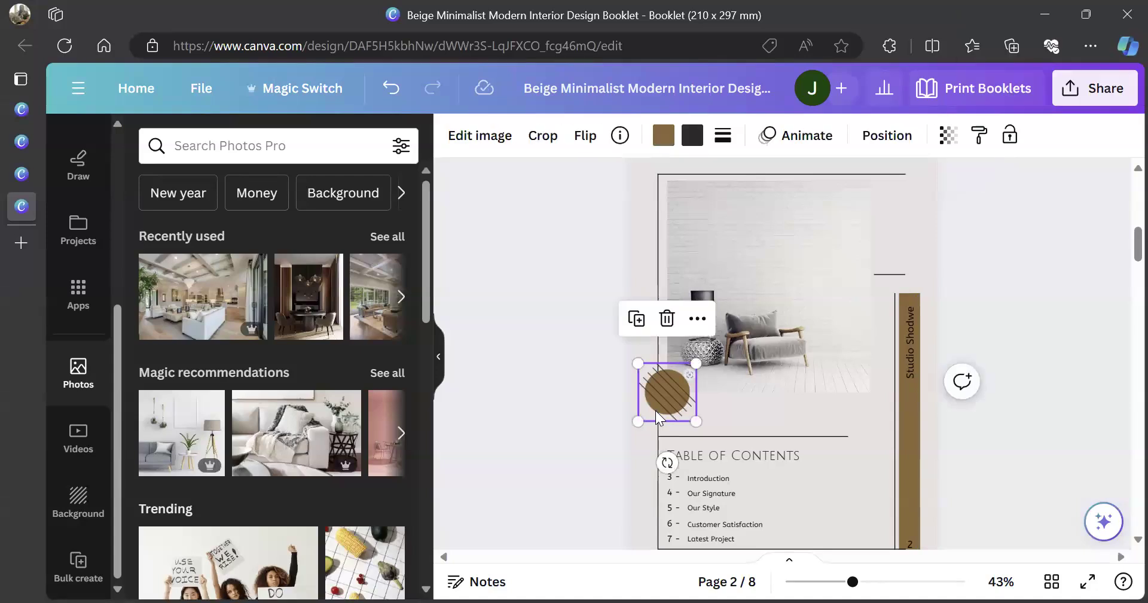
click(1109, 327)
scroll(1123, 262, down, 4)
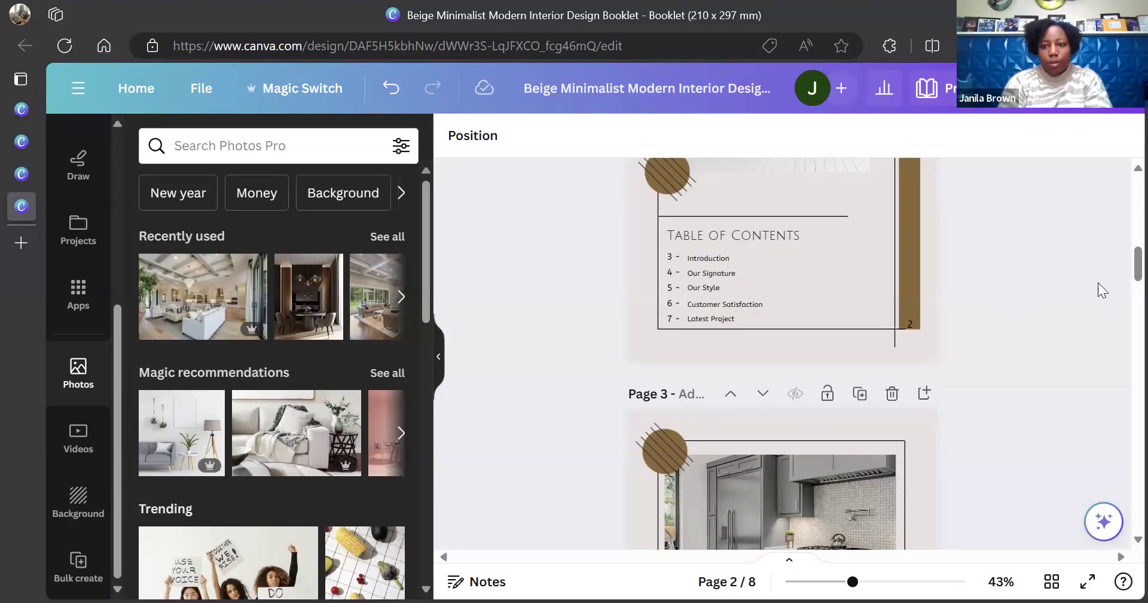
scroll(1123, 261, down, 5)
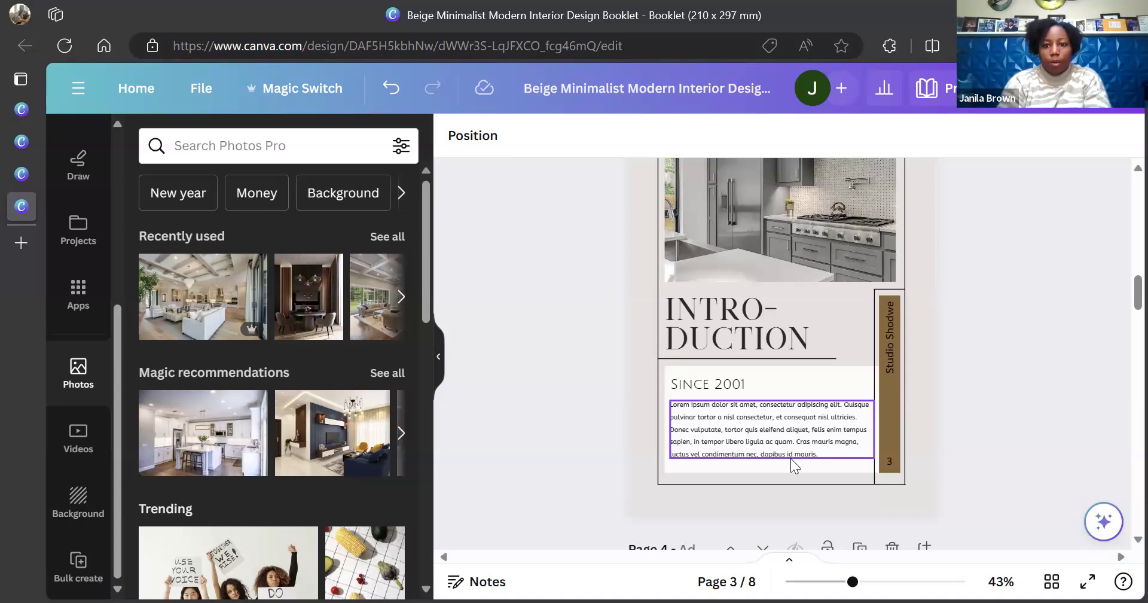
click(744, 425)
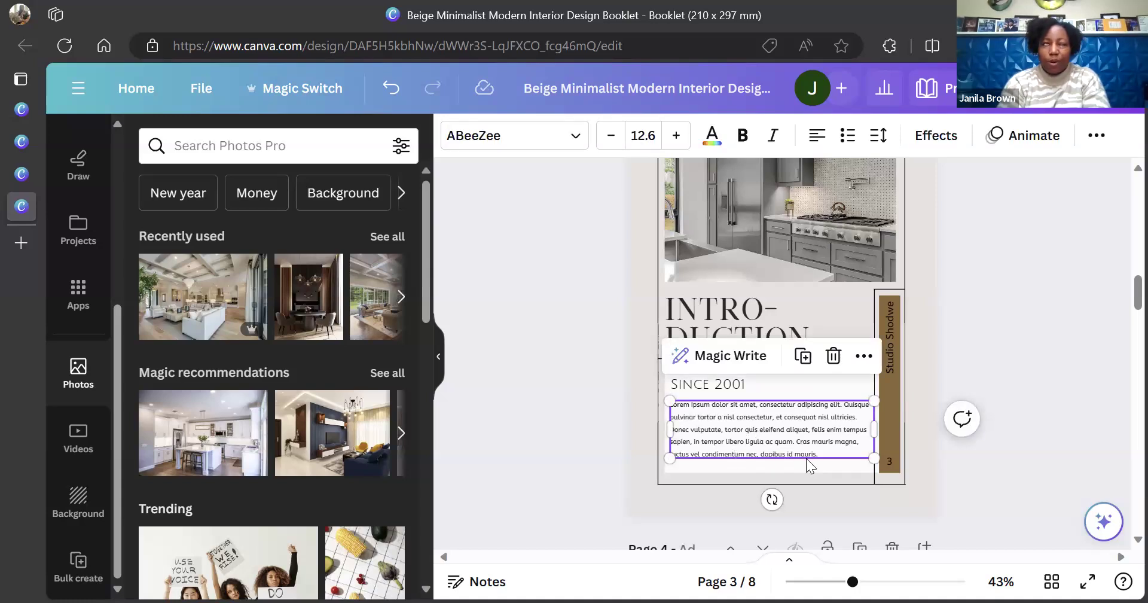
mouse_move(730, 431)
mouse_down()
mouse_move(735, 418)
mouse_move(729, 428)
mouse_up()
double_click(730, 428)
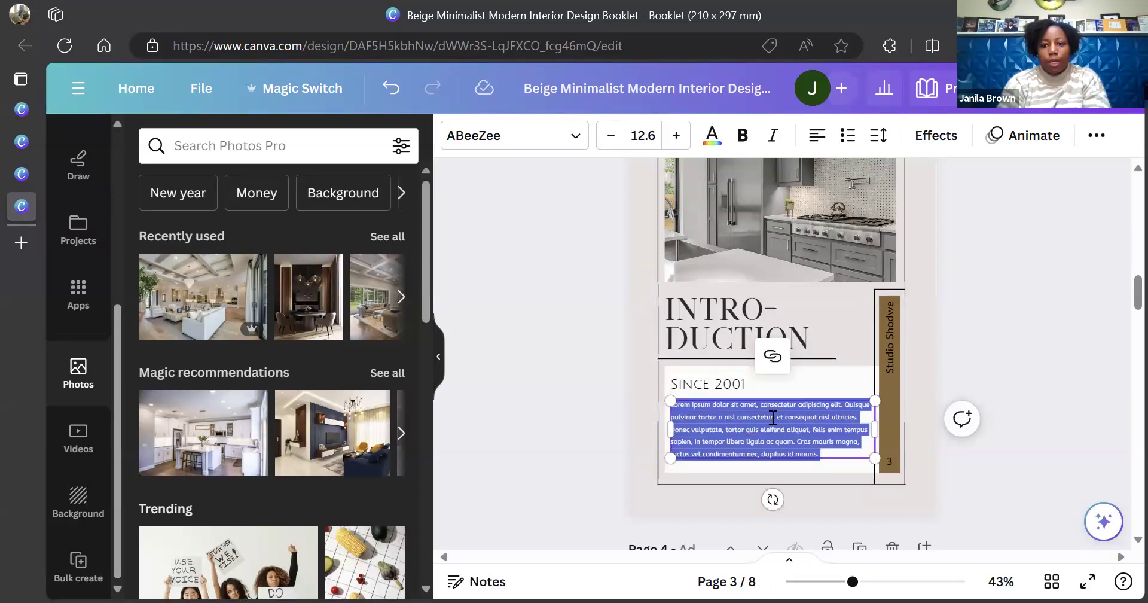
click(1056, 377)
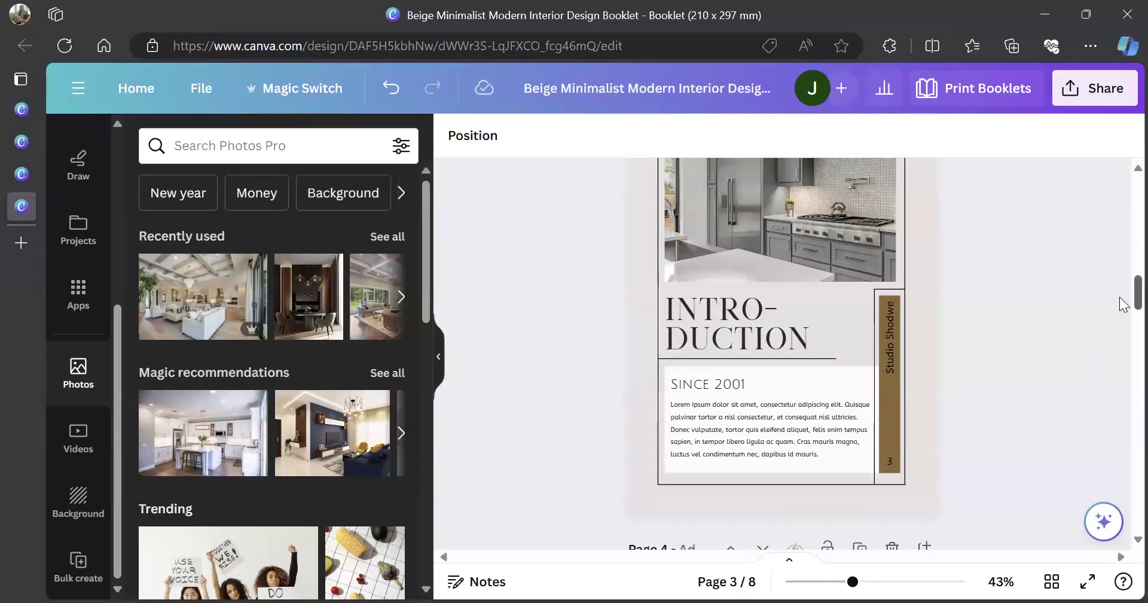
scroll(1125, 308, down, 2)
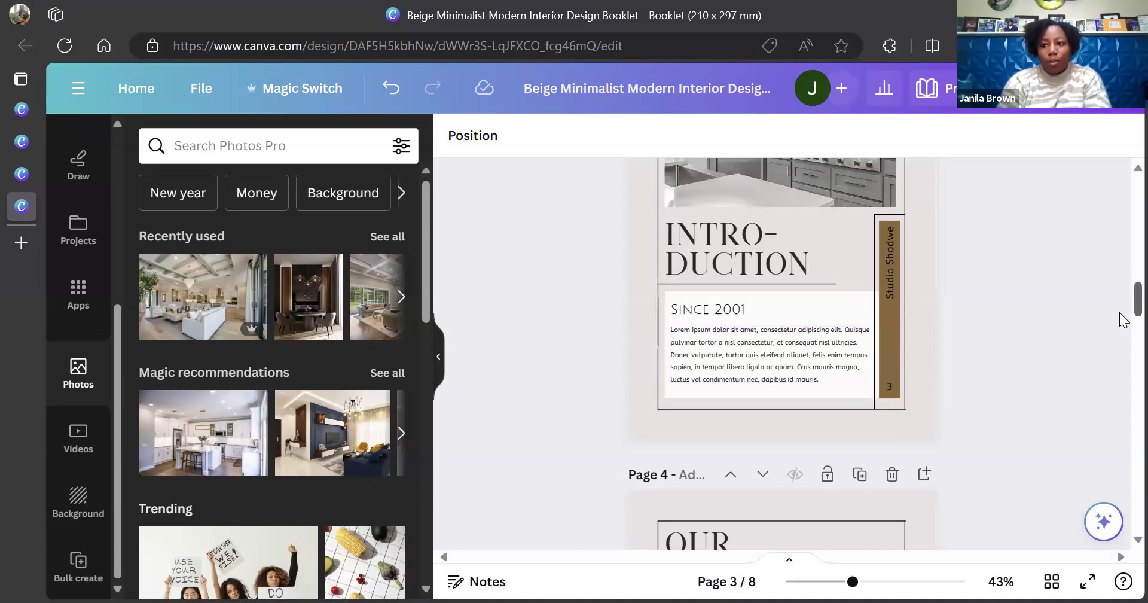
scroll(1124, 312, down, 5)
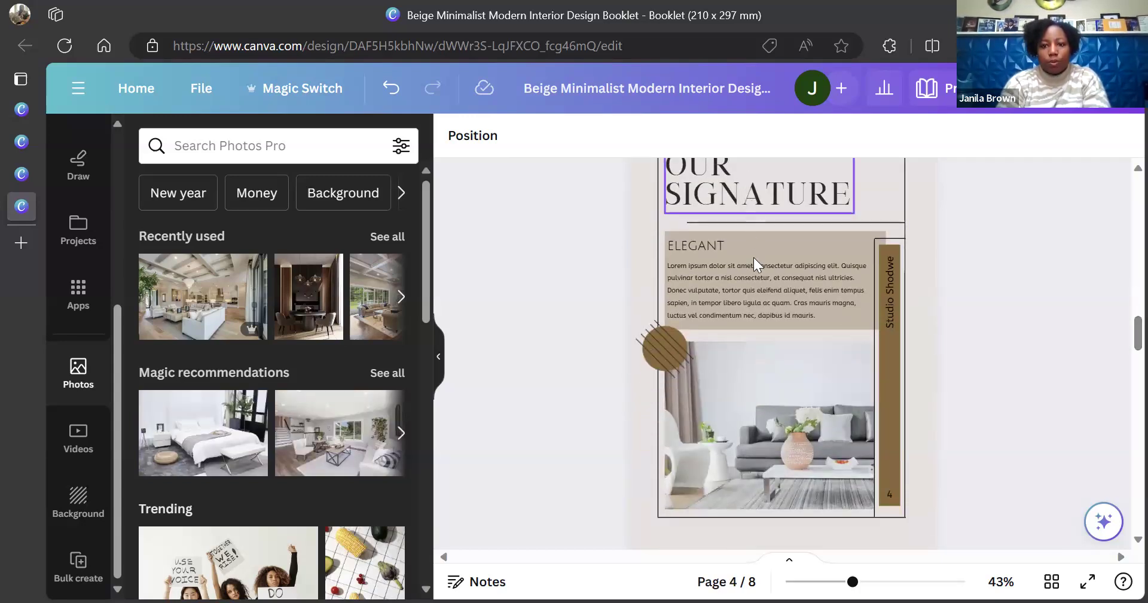
Shrink the sofa photo toward the lower left and add a smaller bedroom photo below the ELEGANT panel
click(771, 430)
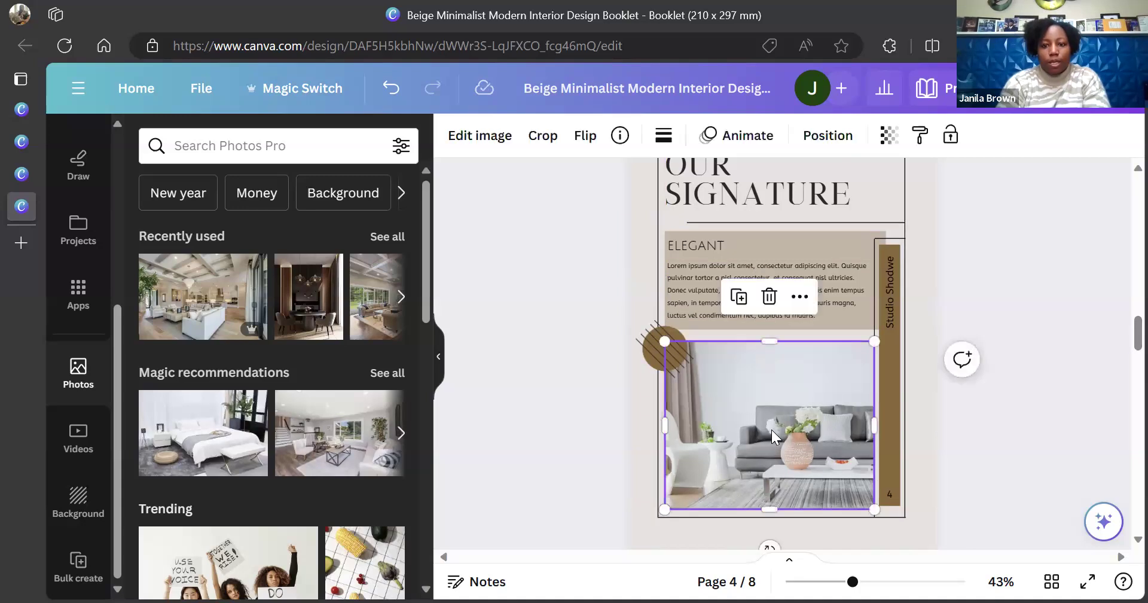
drag(875, 341, 805, 436)
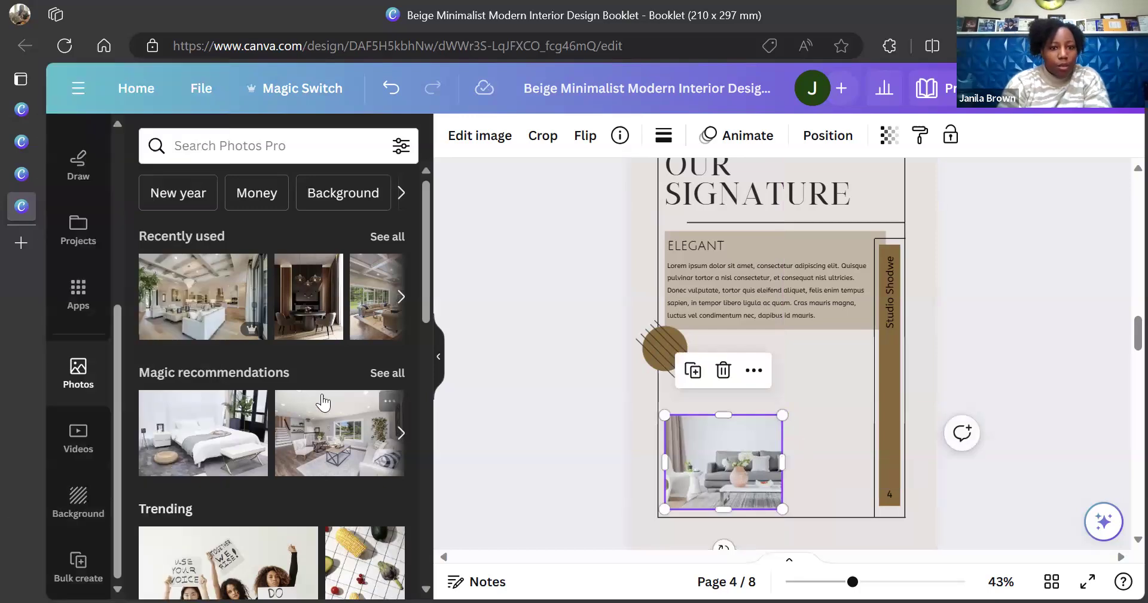
click(401, 298)
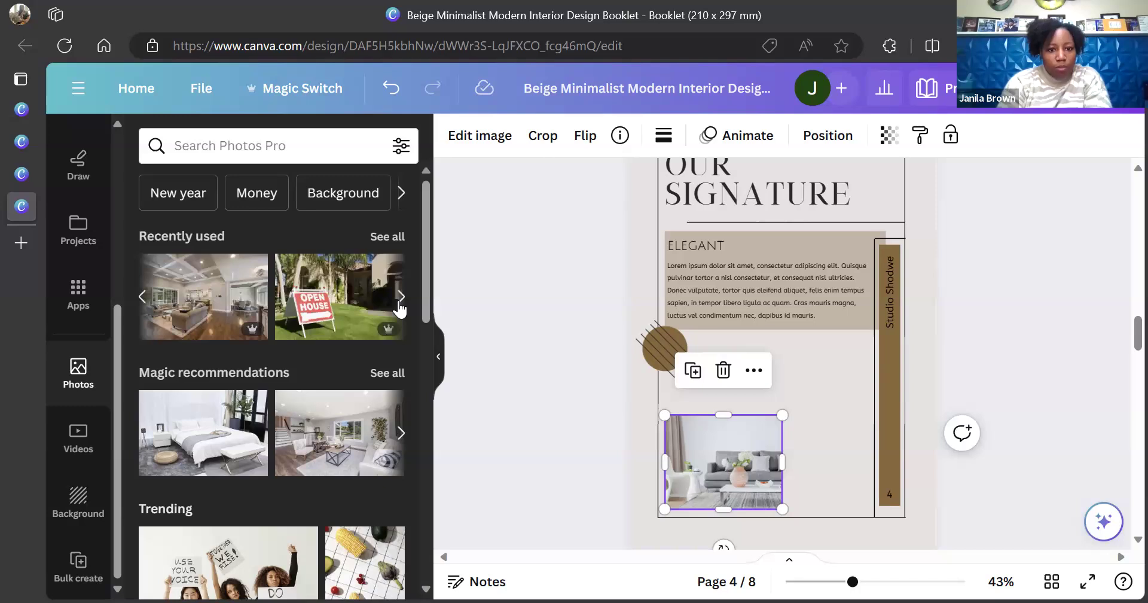
click(207, 450)
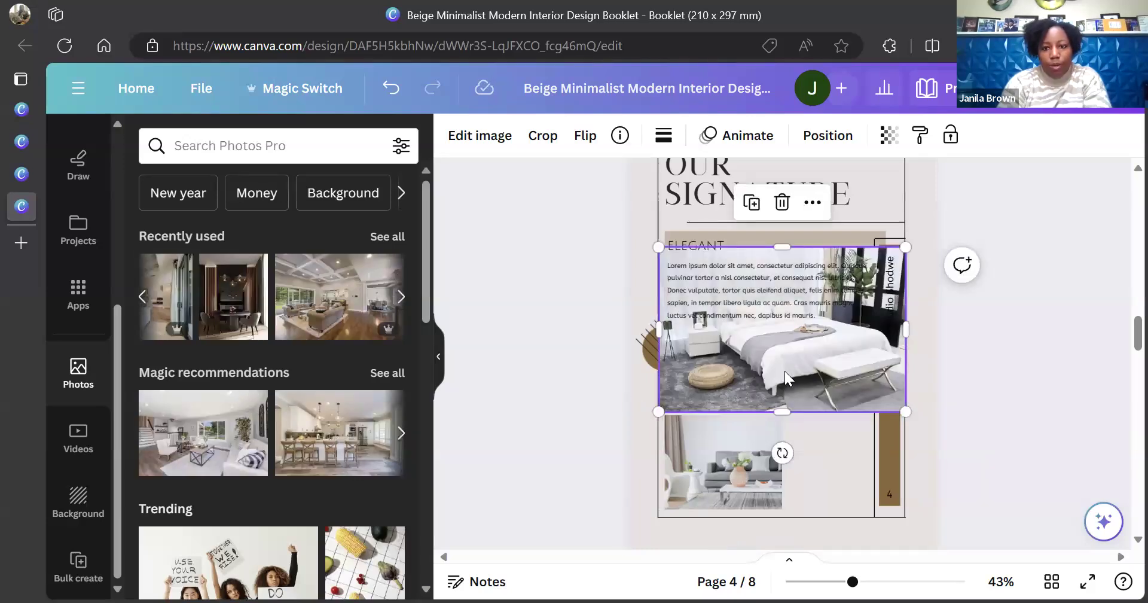
drag(658, 412, 782, 398)
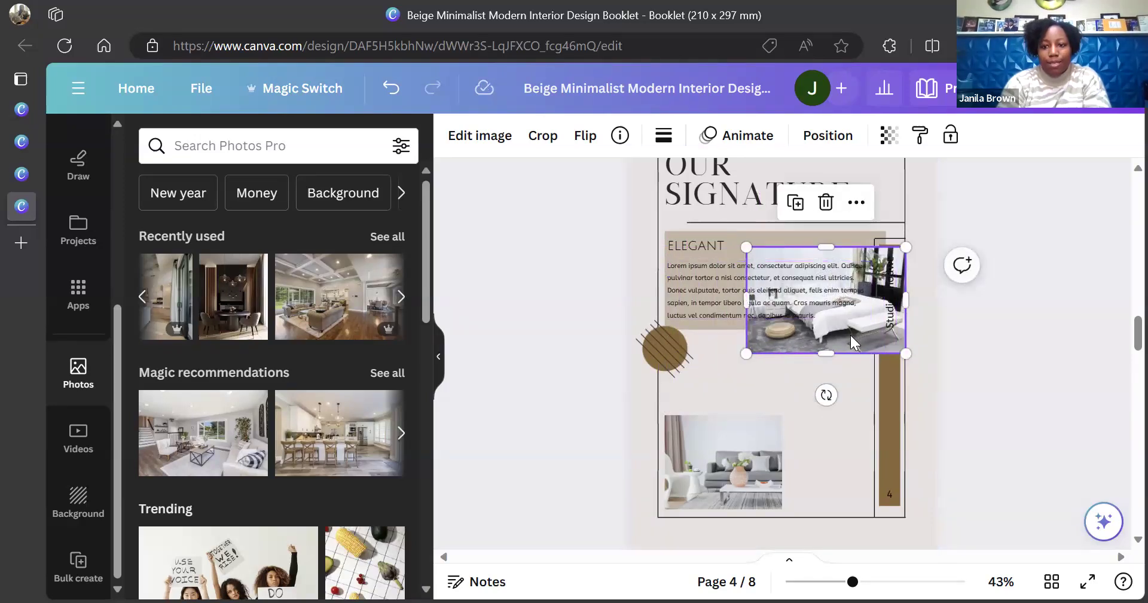
drag(850, 335, 837, 422)
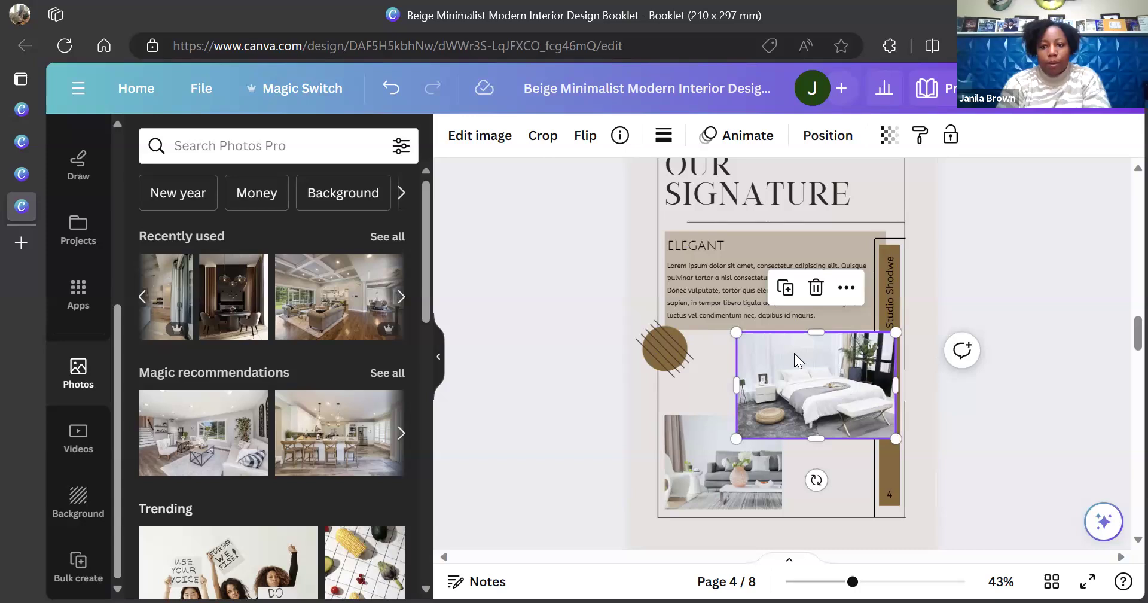
Send the page-4 bedroom photo back two layers, behind the brown Studio Shodwe side bar
click(946, 426)
click(815, 395)
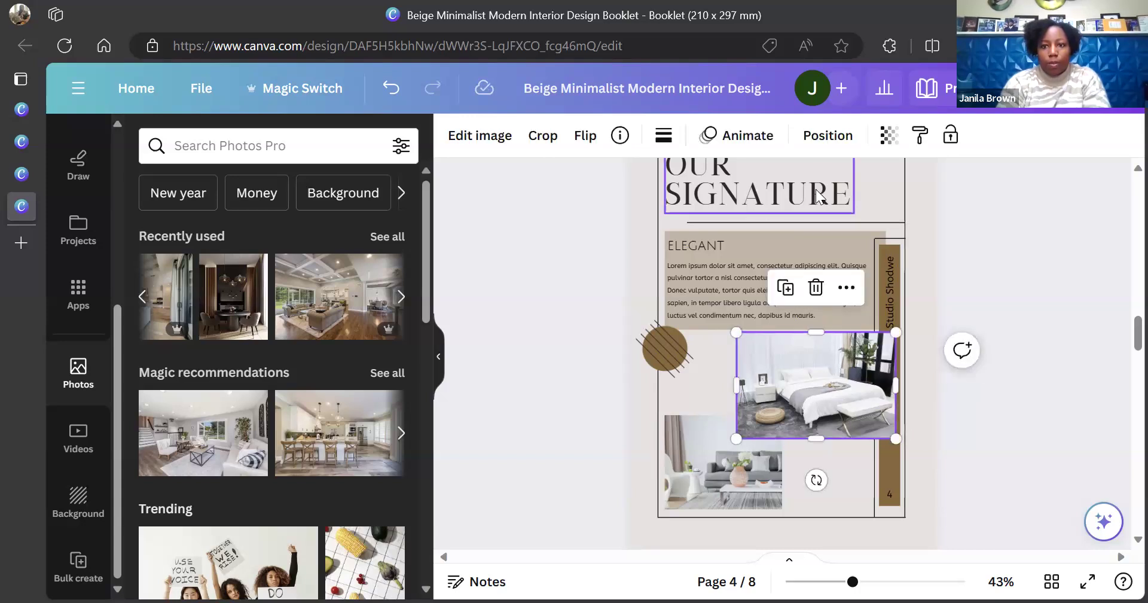
click(827, 135)
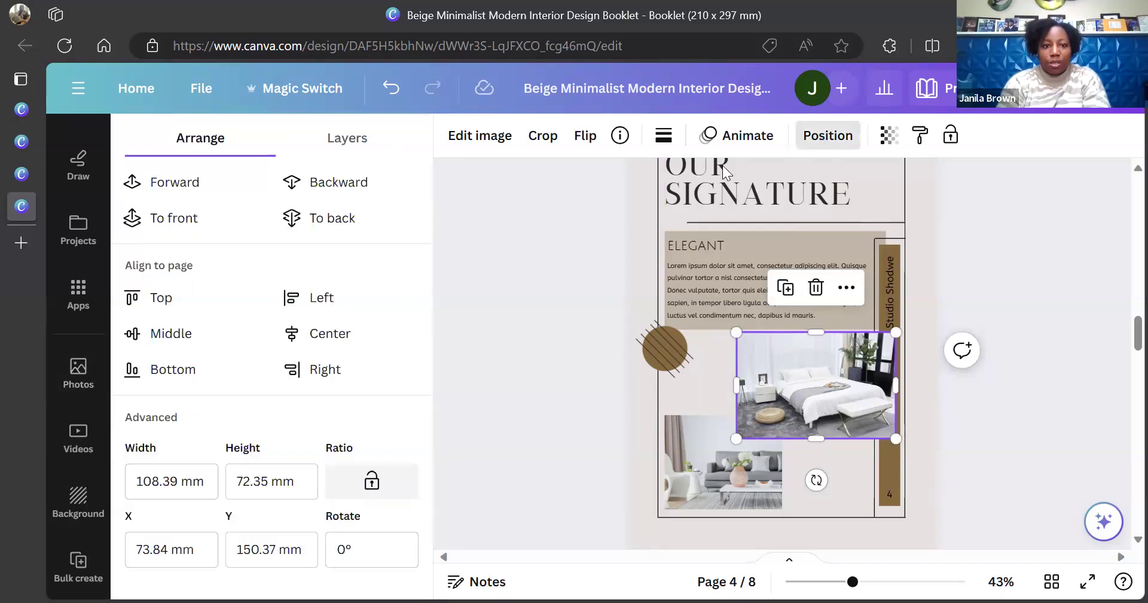
click(372, 184)
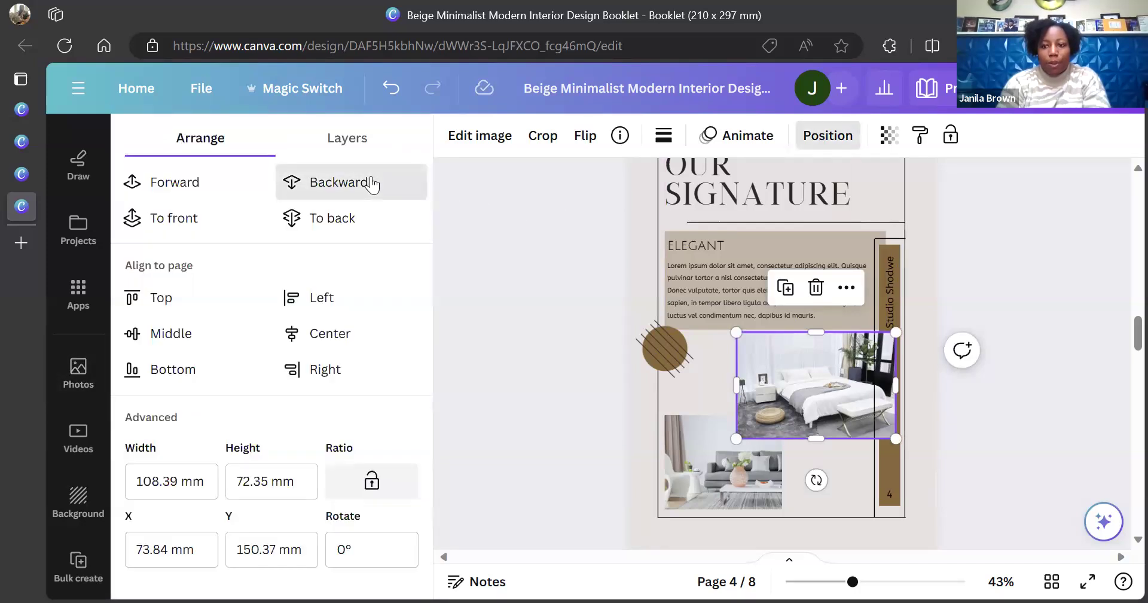
click(371, 184)
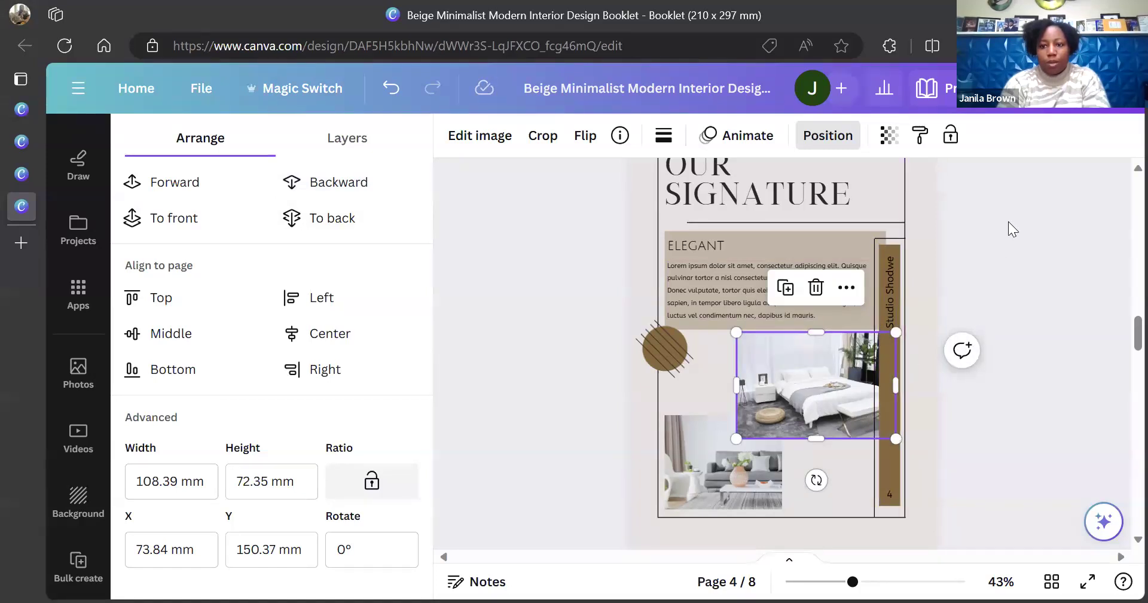
key(Escape)
key(Escape)
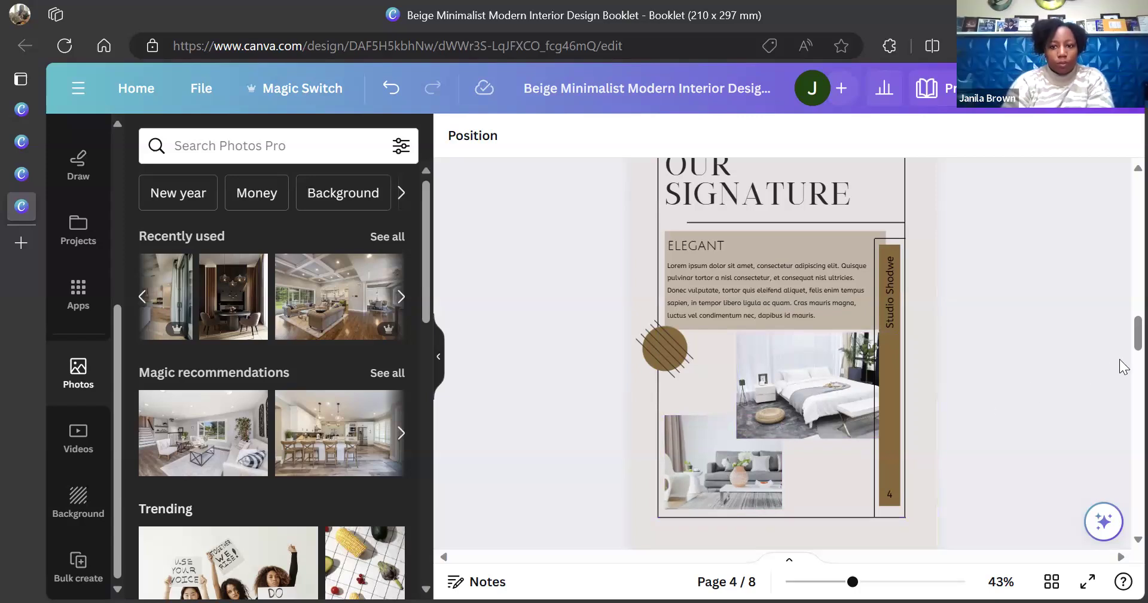
Scroll down past pages 4 and 5 to the Customer Satisfaction page 6
scroll(850, 306, down, 2)
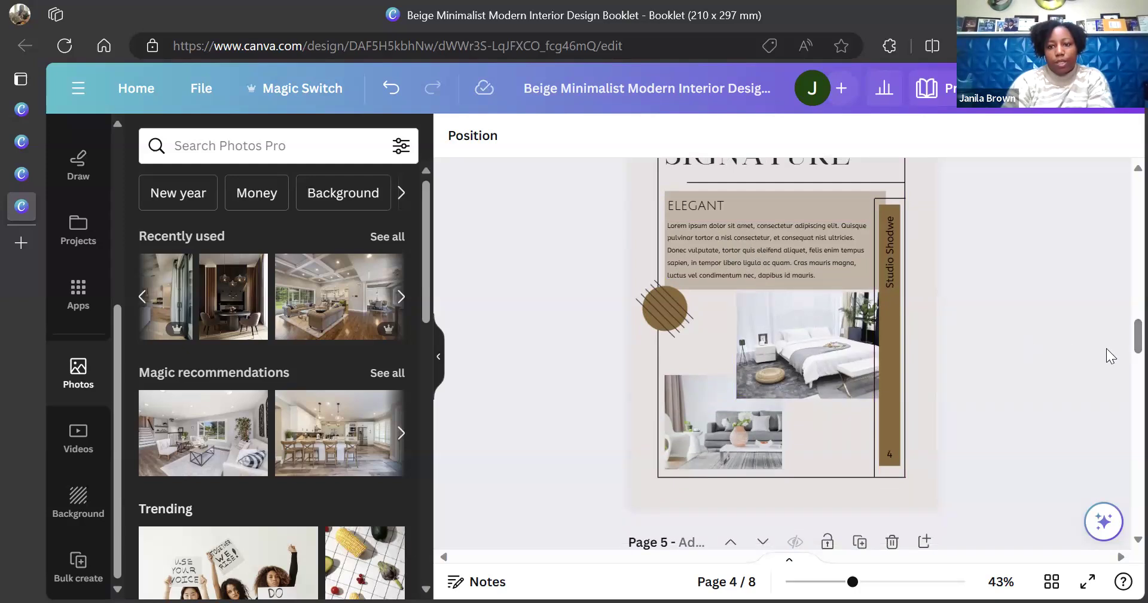
scroll(1122, 358, down, 6)
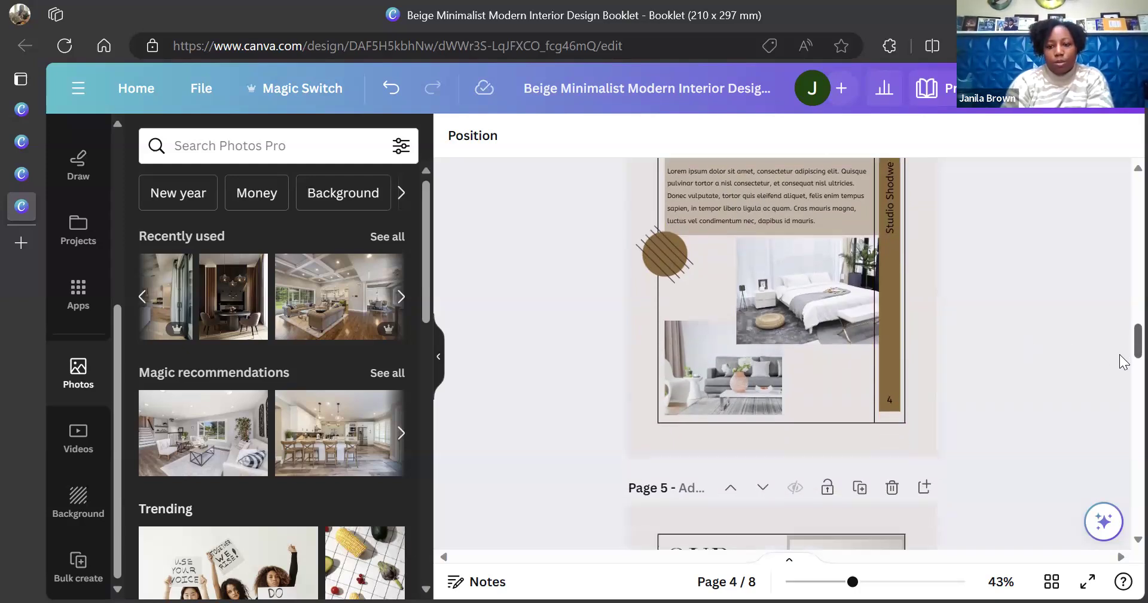
scroll(1122, 370, up, 6)
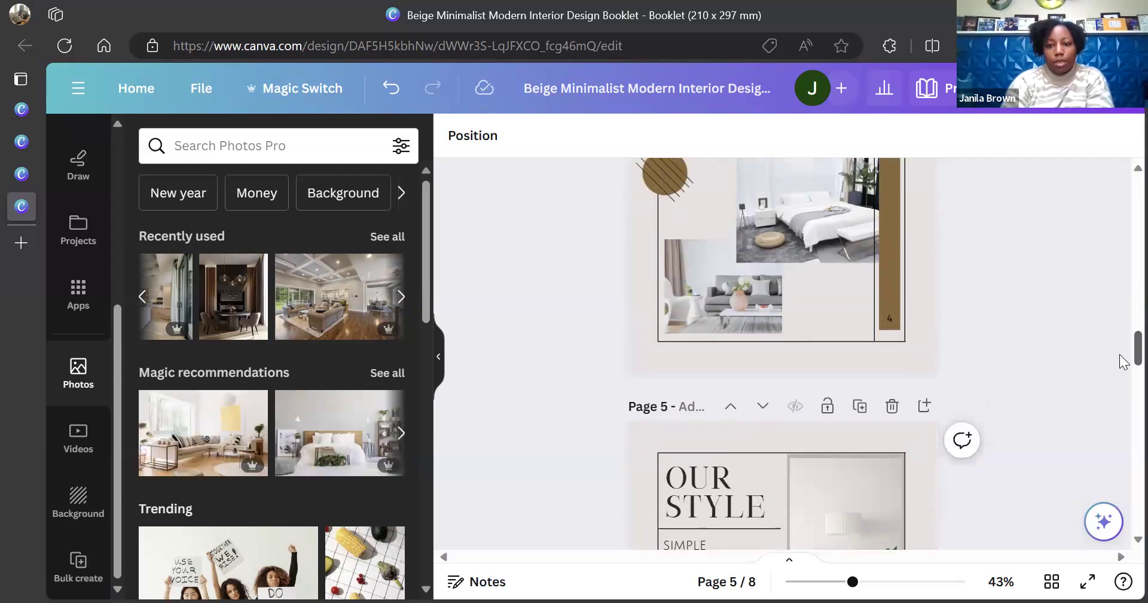
scroll(1122, 348, down, 1)
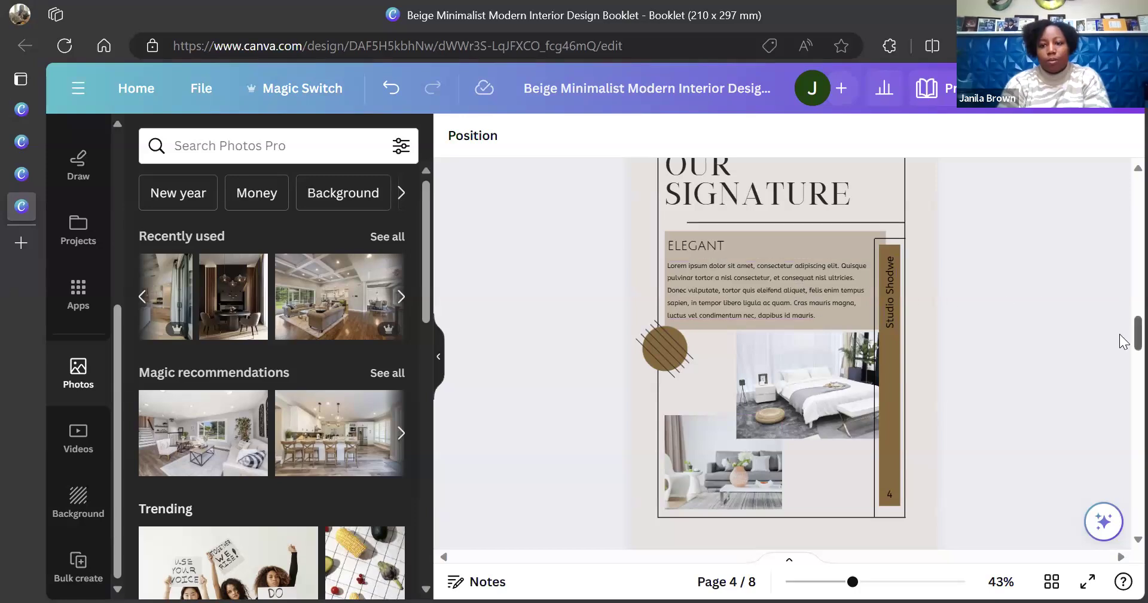
scroll(1124, 343, down, 5)
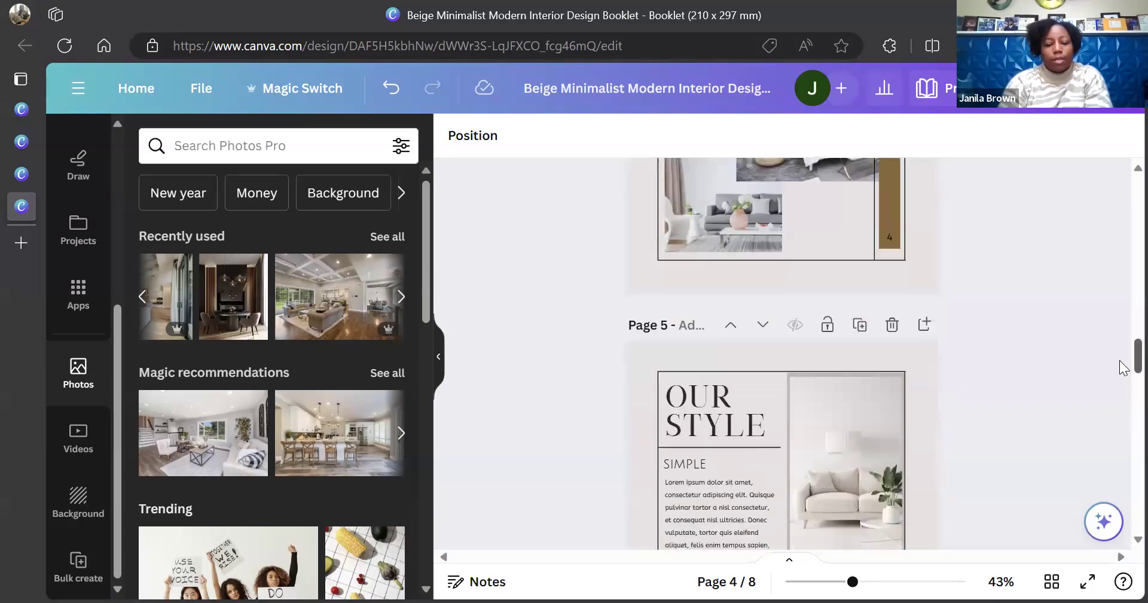
scroll(1123, 367, down, 5)
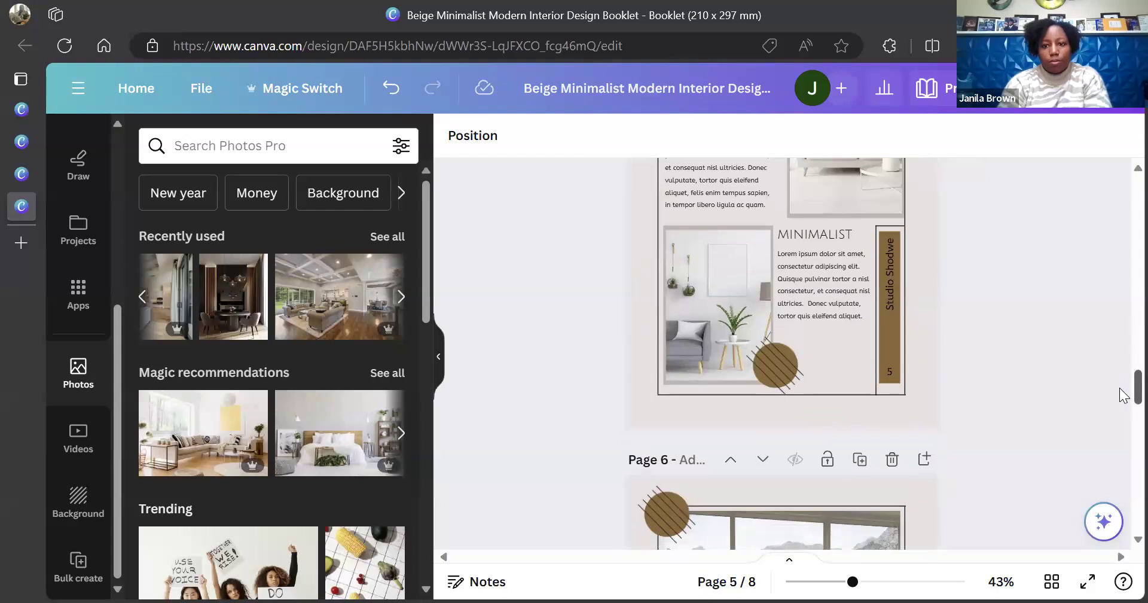
scroll(1123, 394, down, 5)
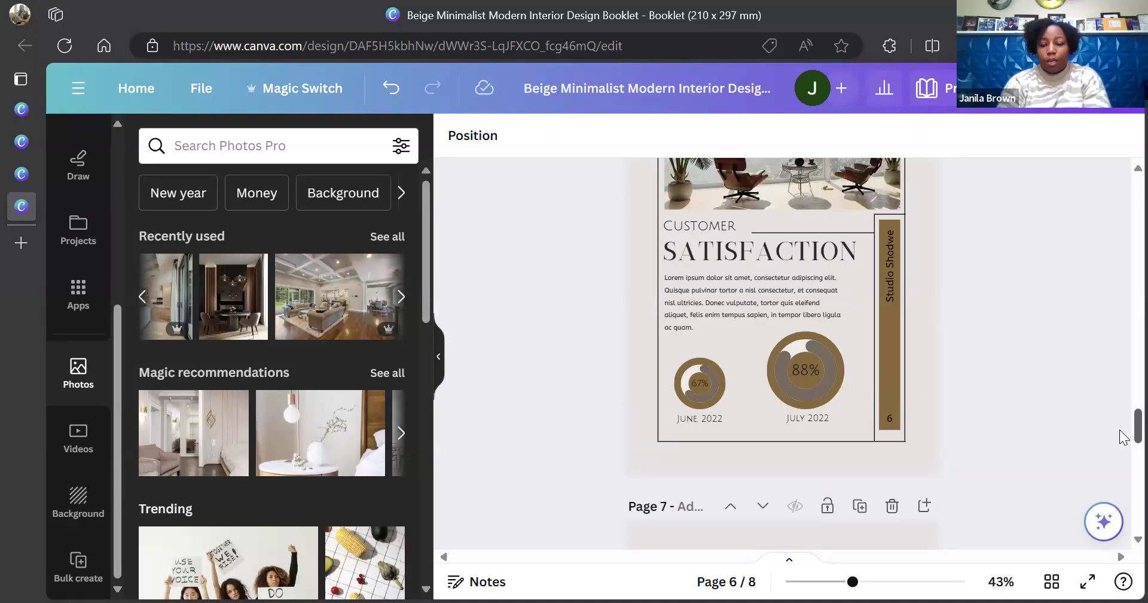
scroll(1123, 437, down, 1)
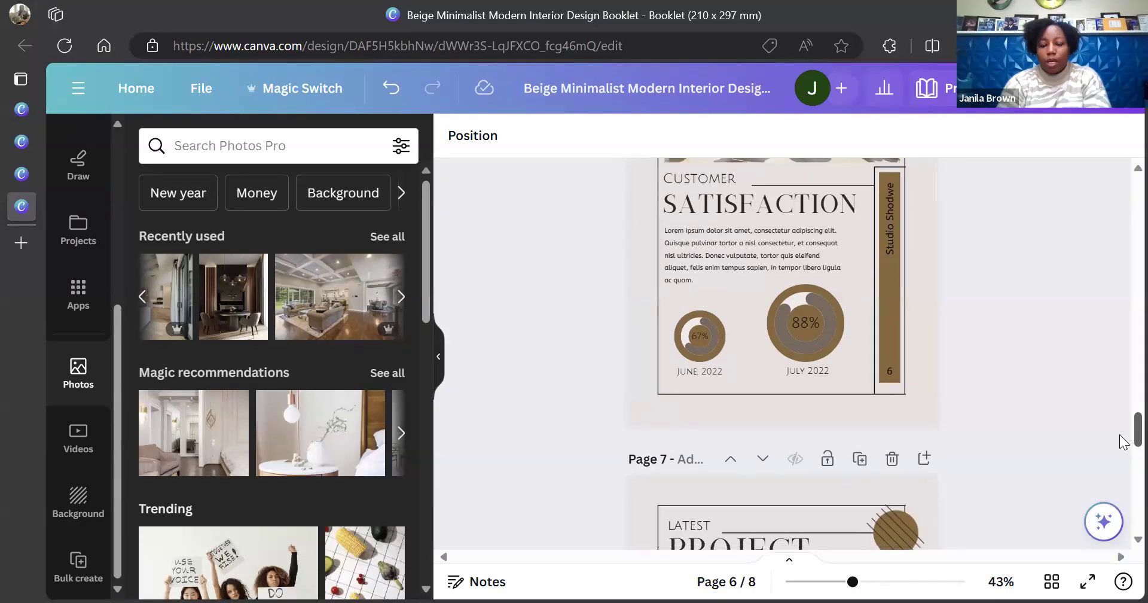
scroll(1124, 441, down, 6)
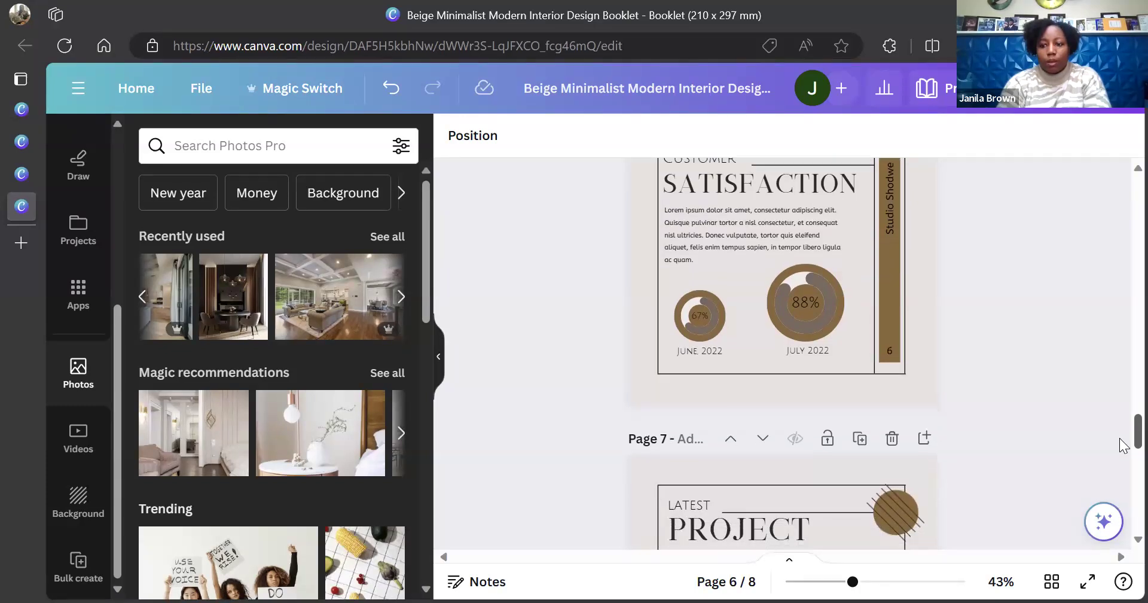
scroll(1124, 470, down, 6)
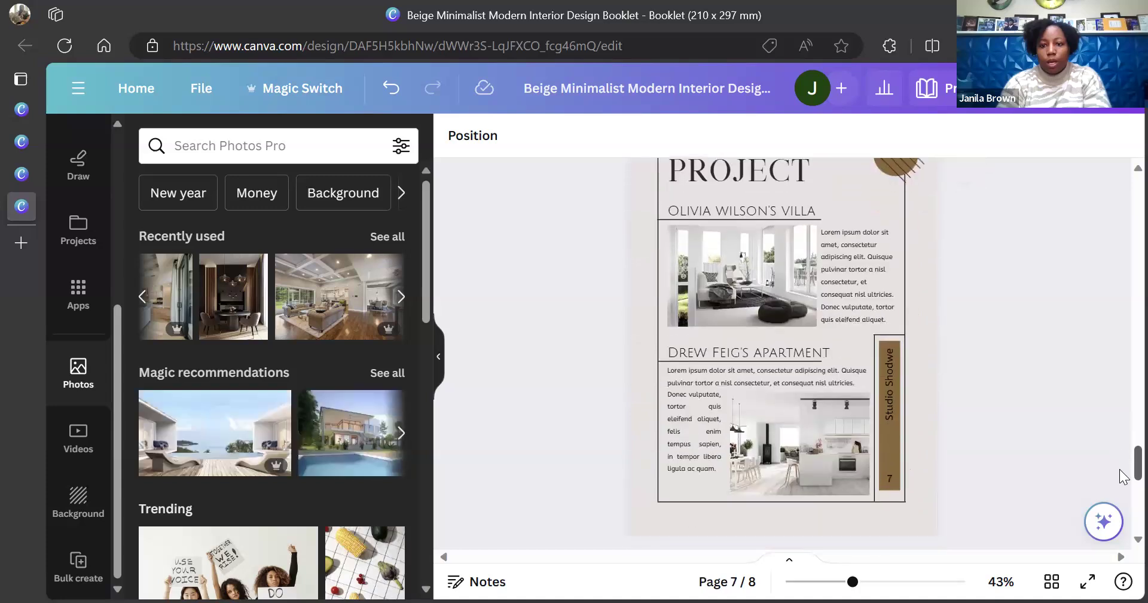
scroll(1123, 494, down, 1)
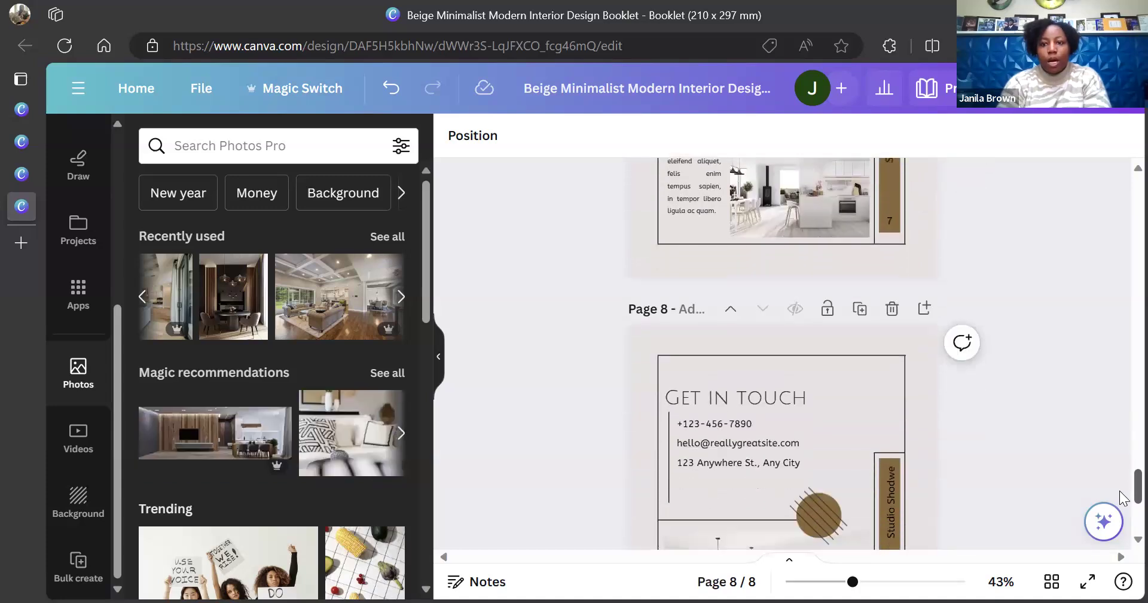
scroll(1123, 495, up, 1)
scroll(1123, 496, down, 7)
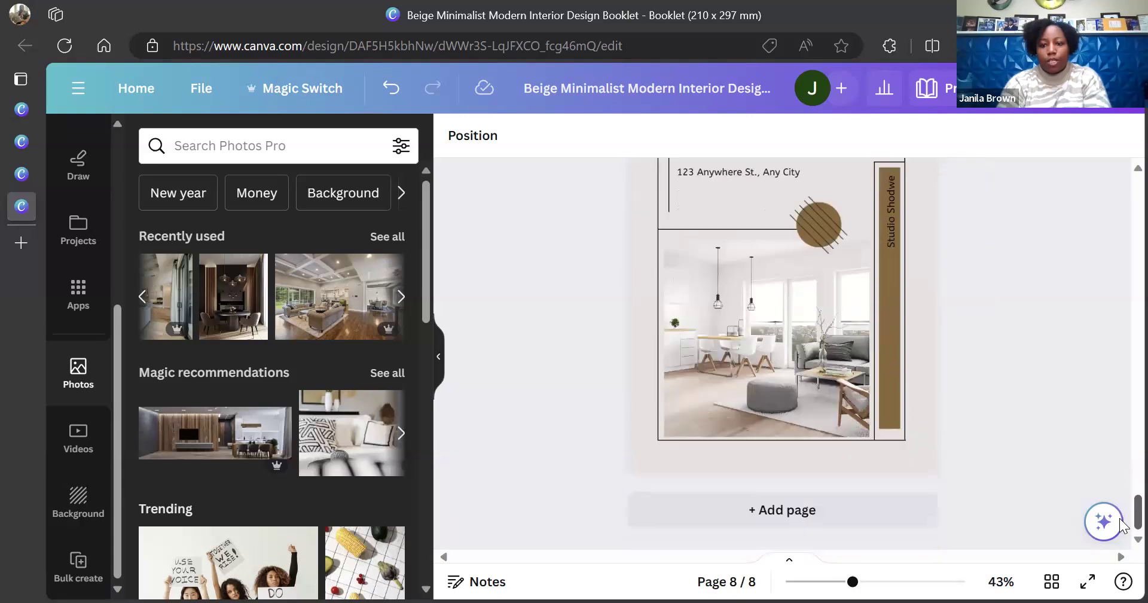
scroll(1122, 520, up, 4)
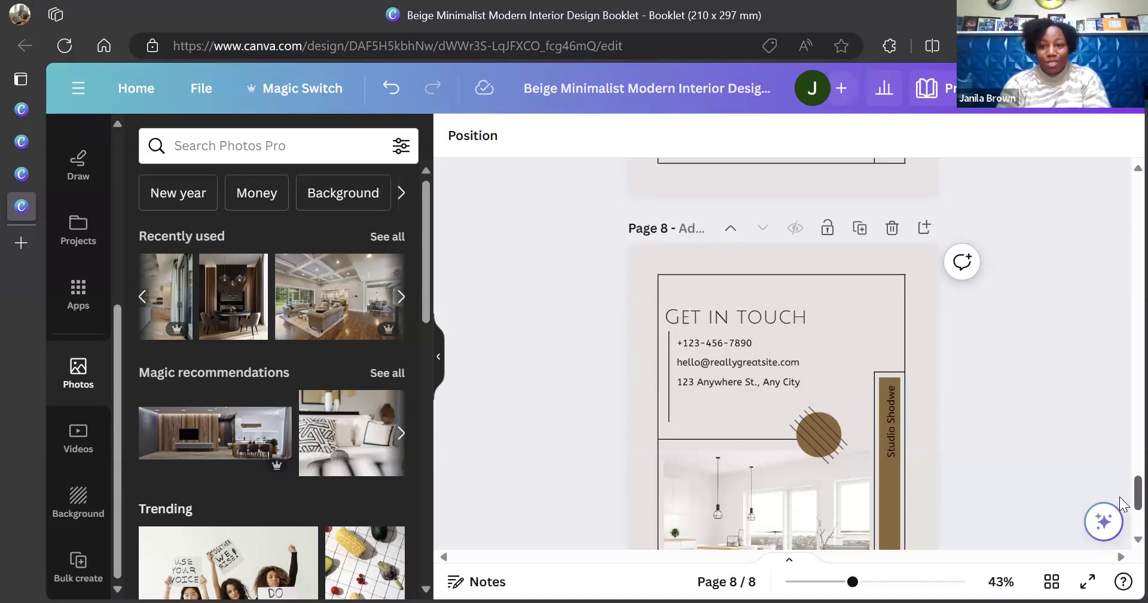
scroll(1123, 501, down, 1)
scroll(1123, 509, down, 1)
scroll(1123, 508, down, 2)
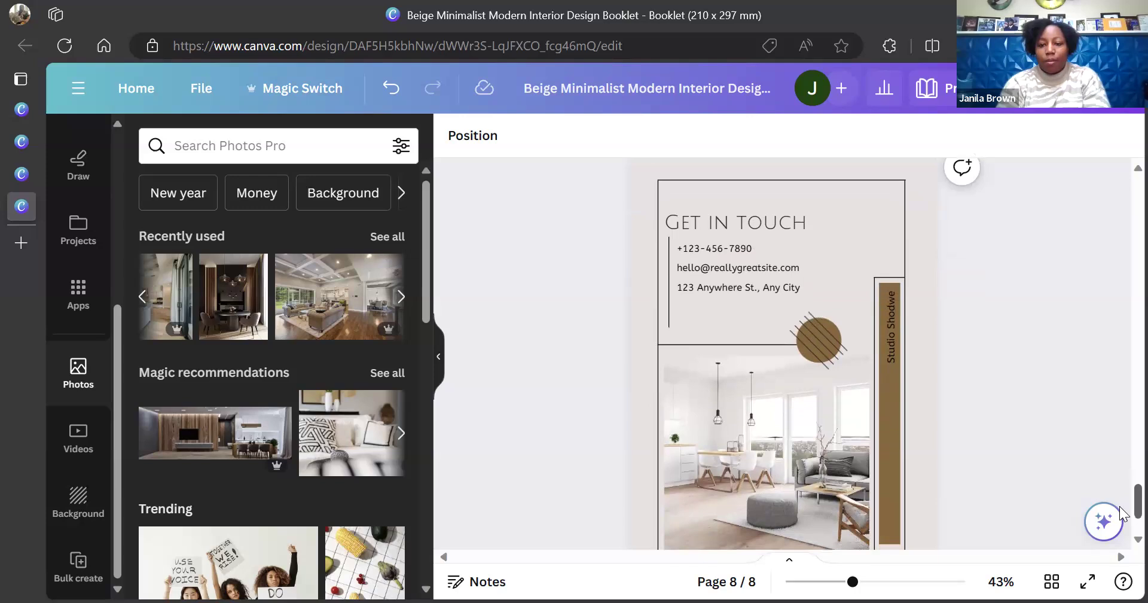
scroll(1120, 509, up, 2)
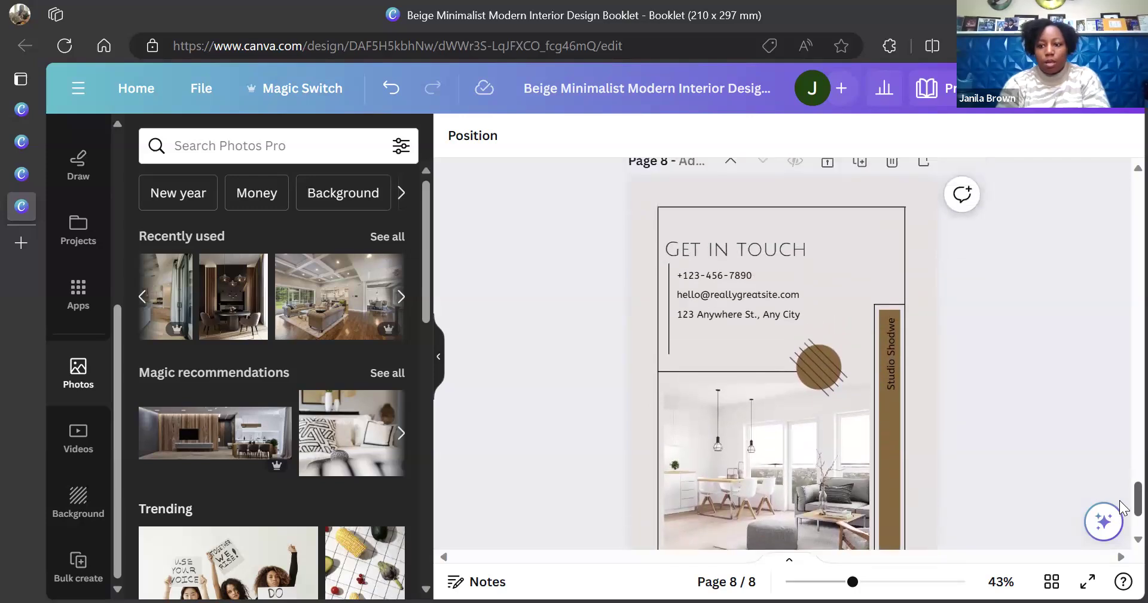
scroll(1120, 508, up, 1)
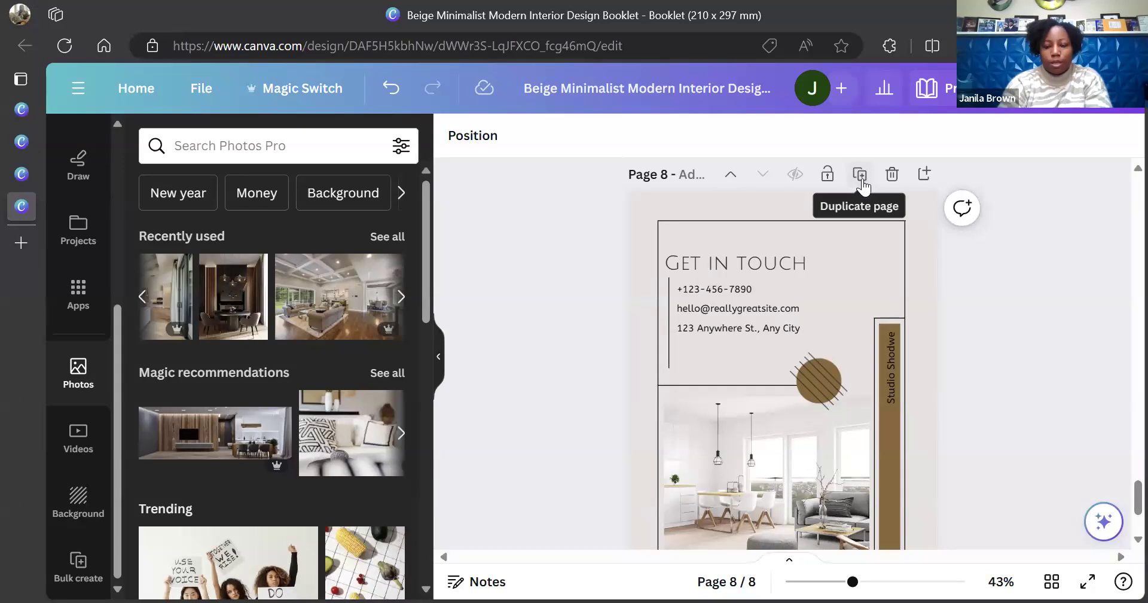
Duplicate the Get in Touch page as page 9 and add a blank page 10
click(860, 174)
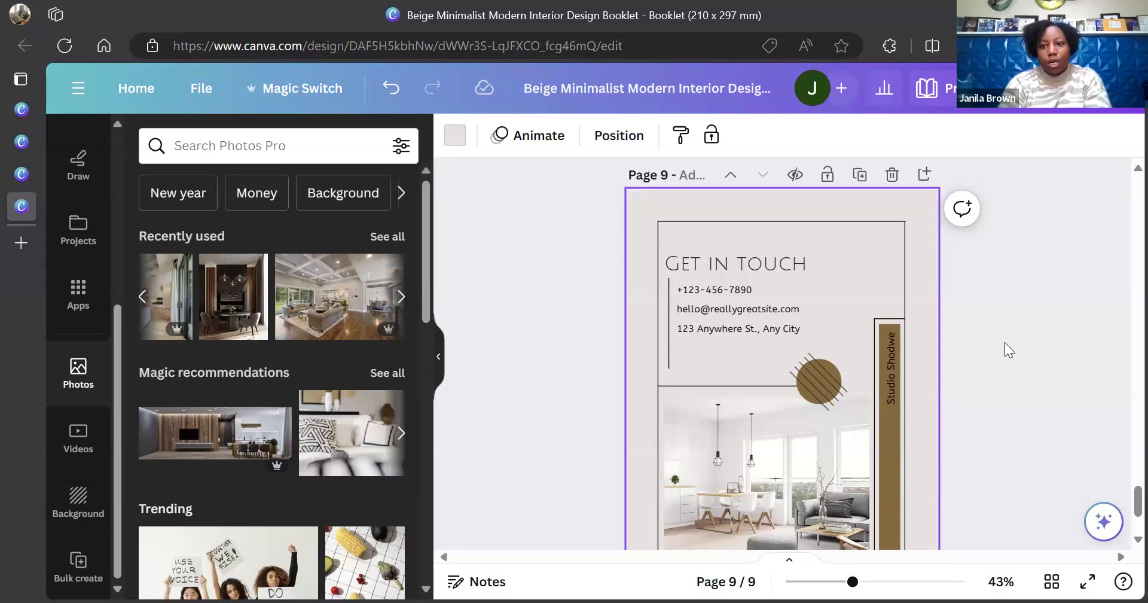
click(924, 176)
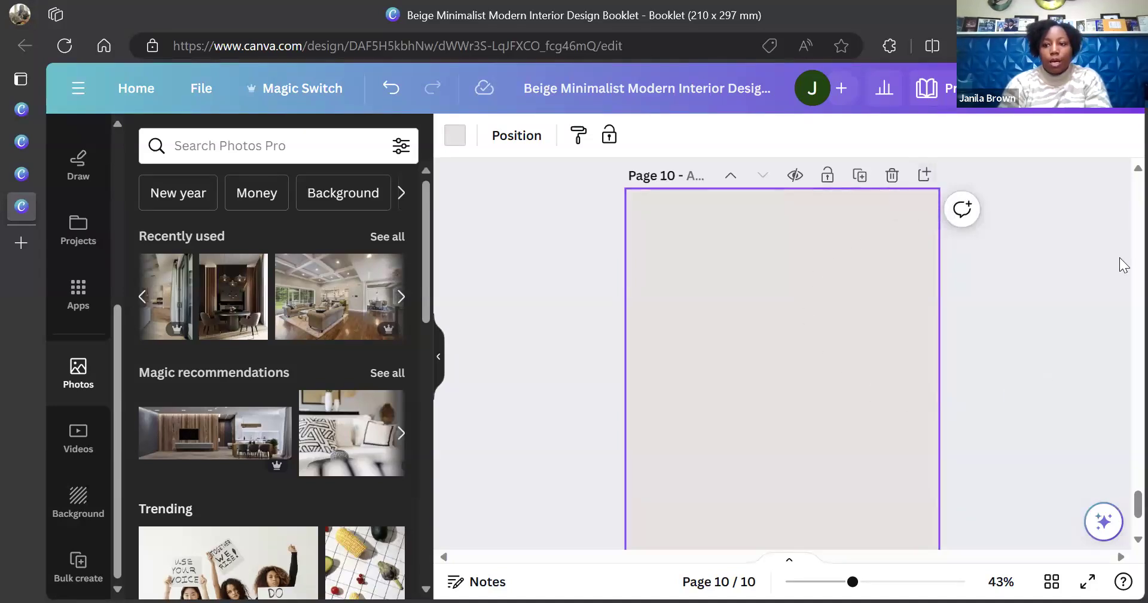
scroll(1123, 172, up, 6)
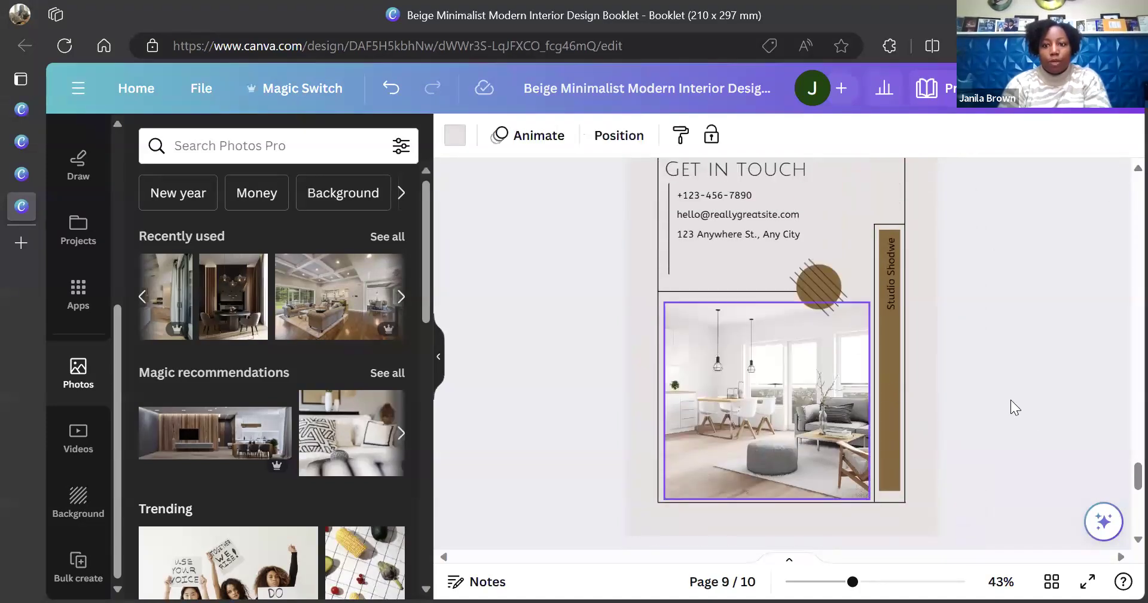
scroll(1123, 485, down, 6)
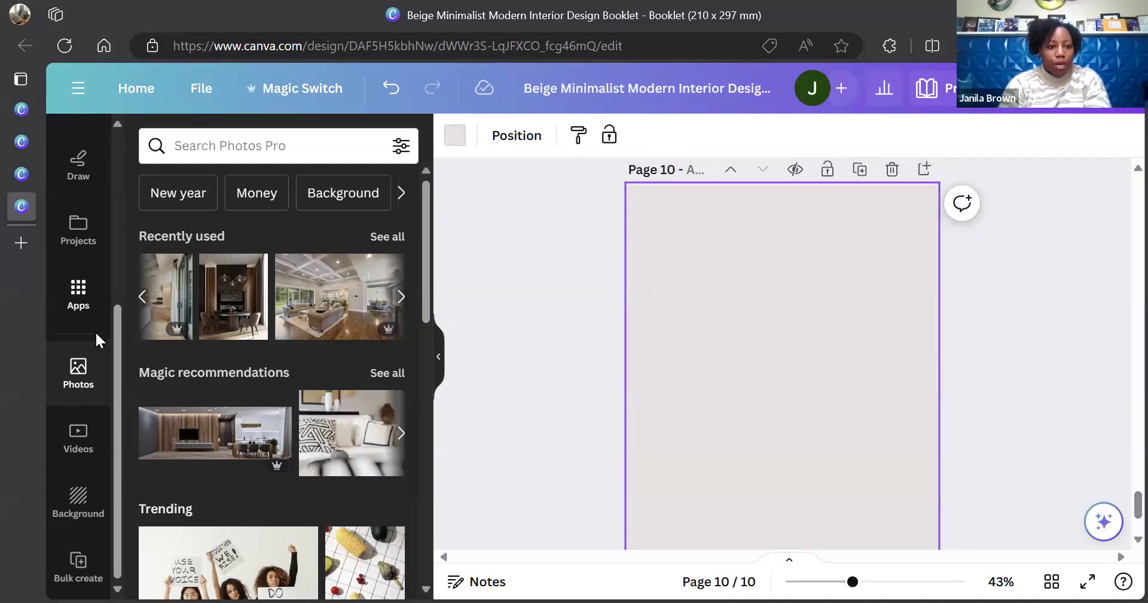
scroll(116, 329, up, 1)
Add a heading reading 'HEy yall' to the blank page 10
drag(117, 310, 117, 207)
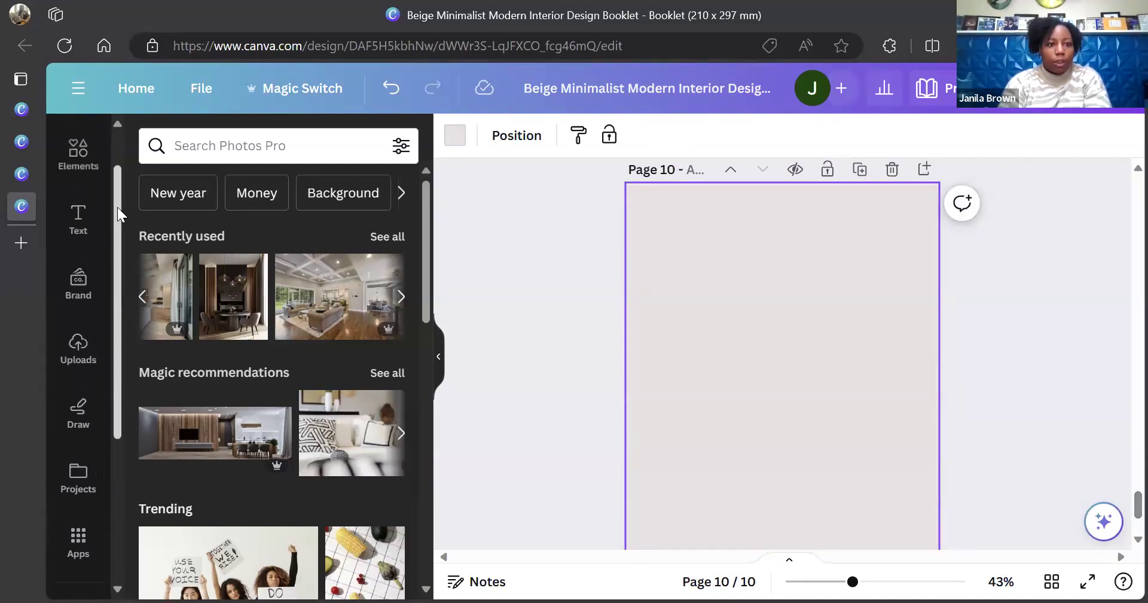
click(78, 223)
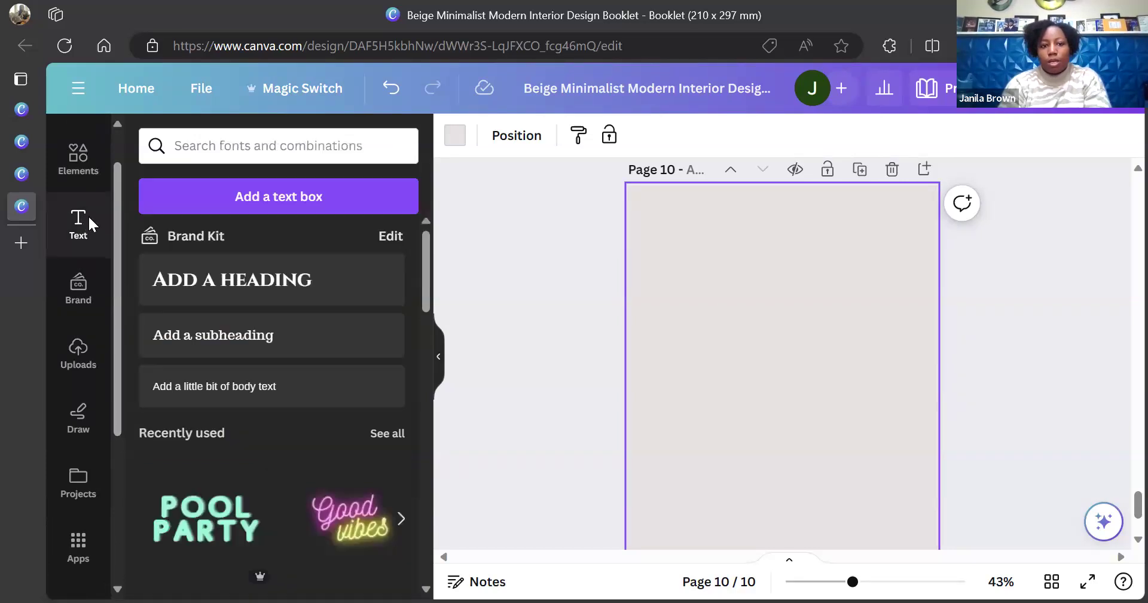
click(244, 293)
text(HE)
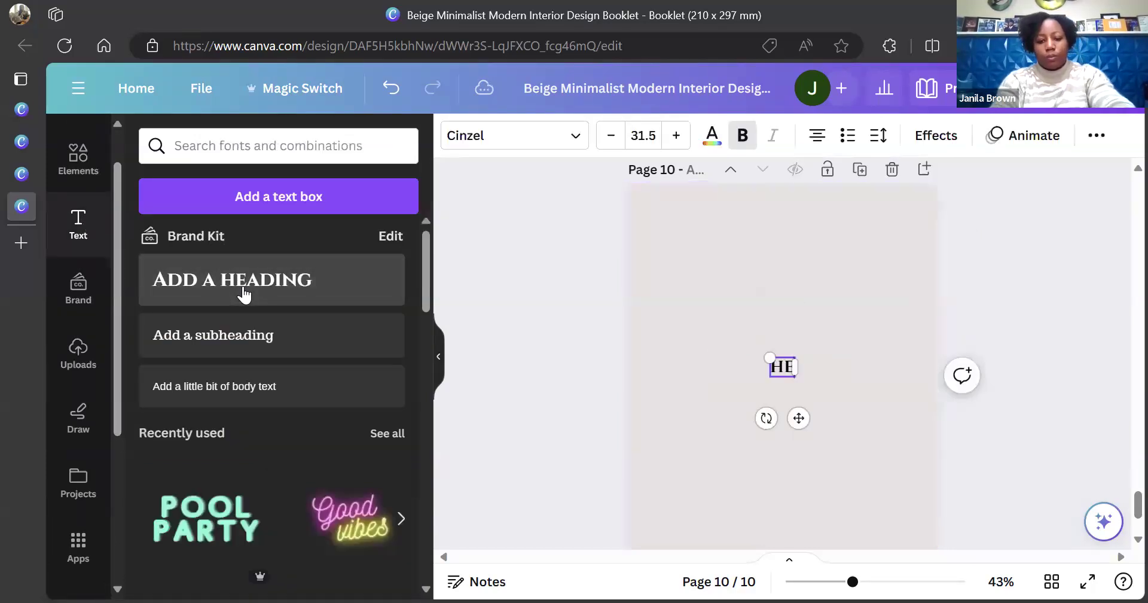
text(y yall)
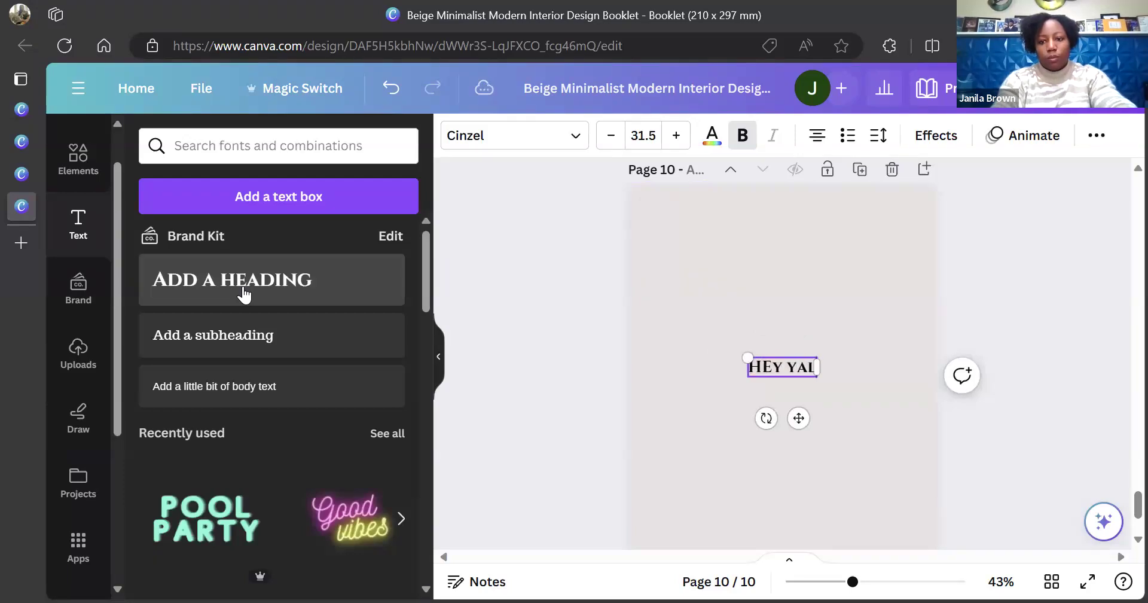
click(672, 359)
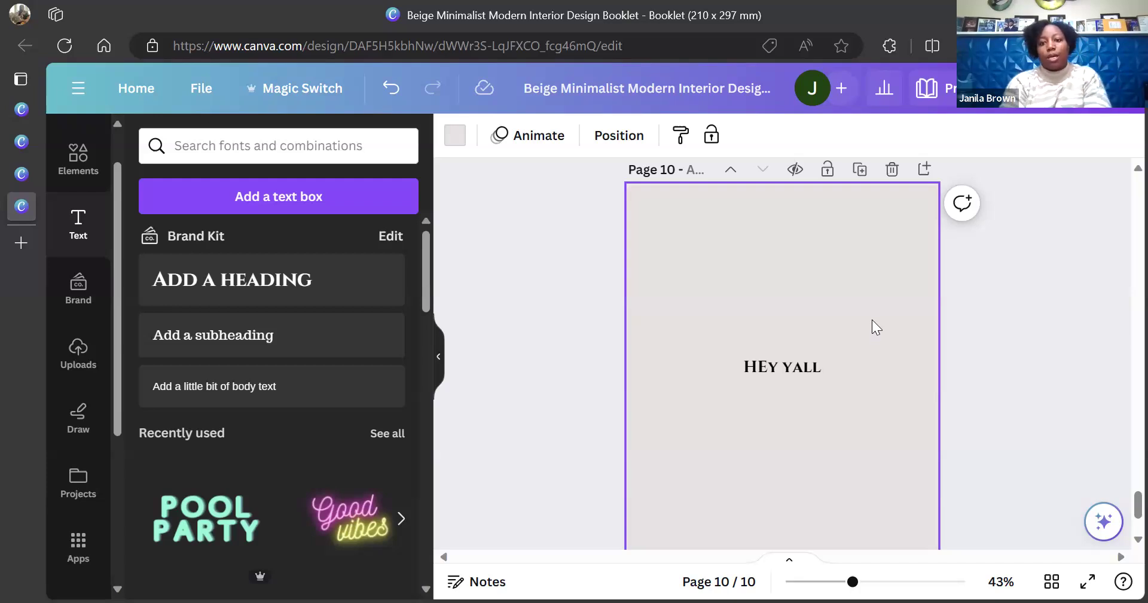
Set page 10's background colour to white #ffffff
click(457, 141)
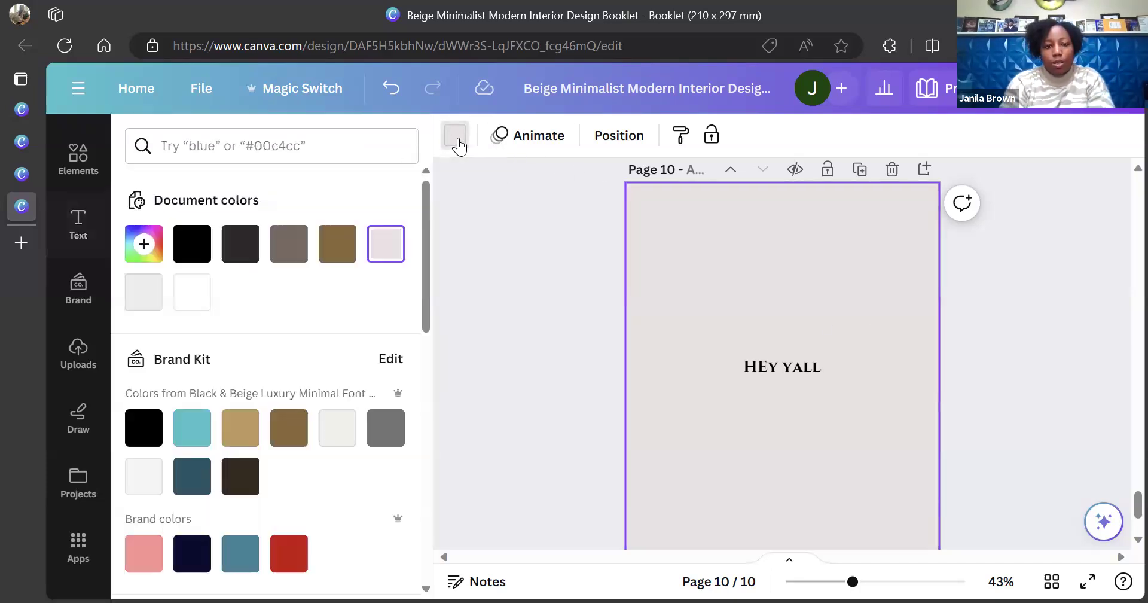
click(191, 314)
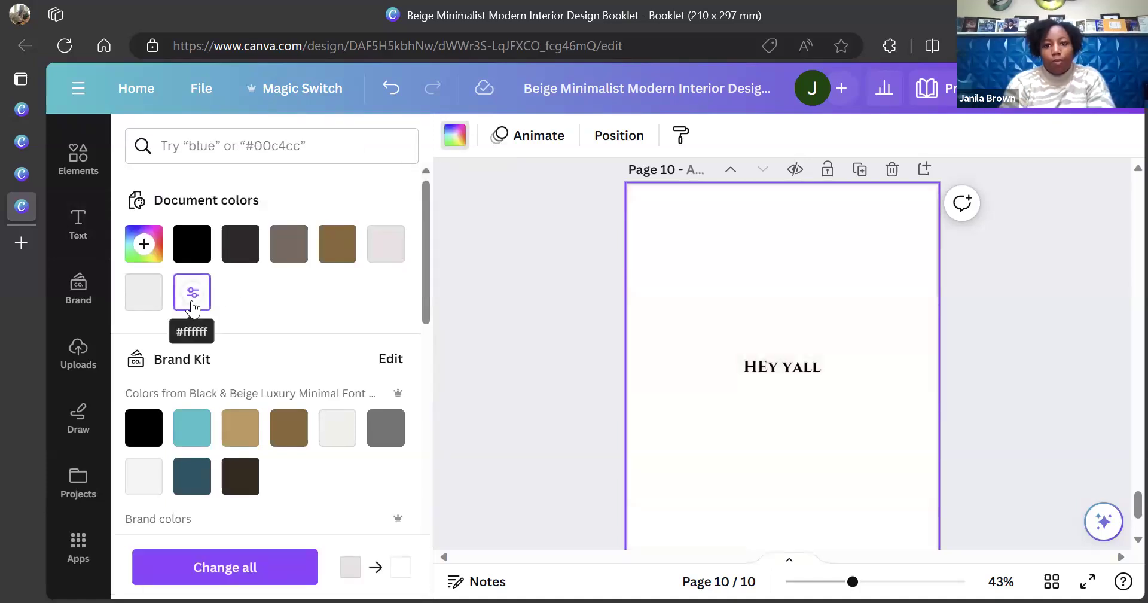
click(550, 350)
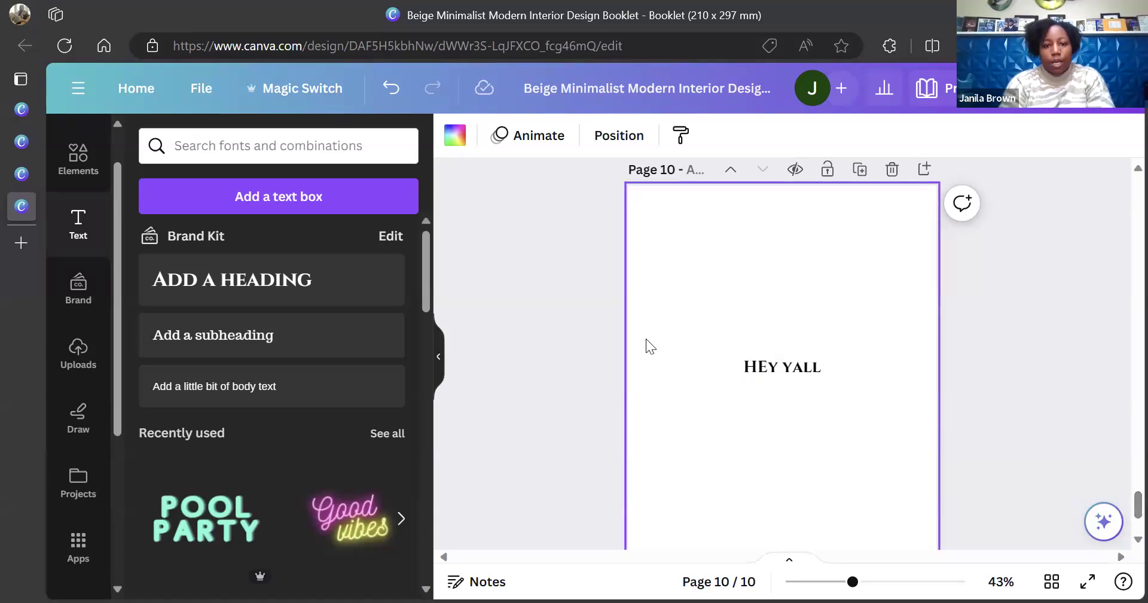
click(450, 138)
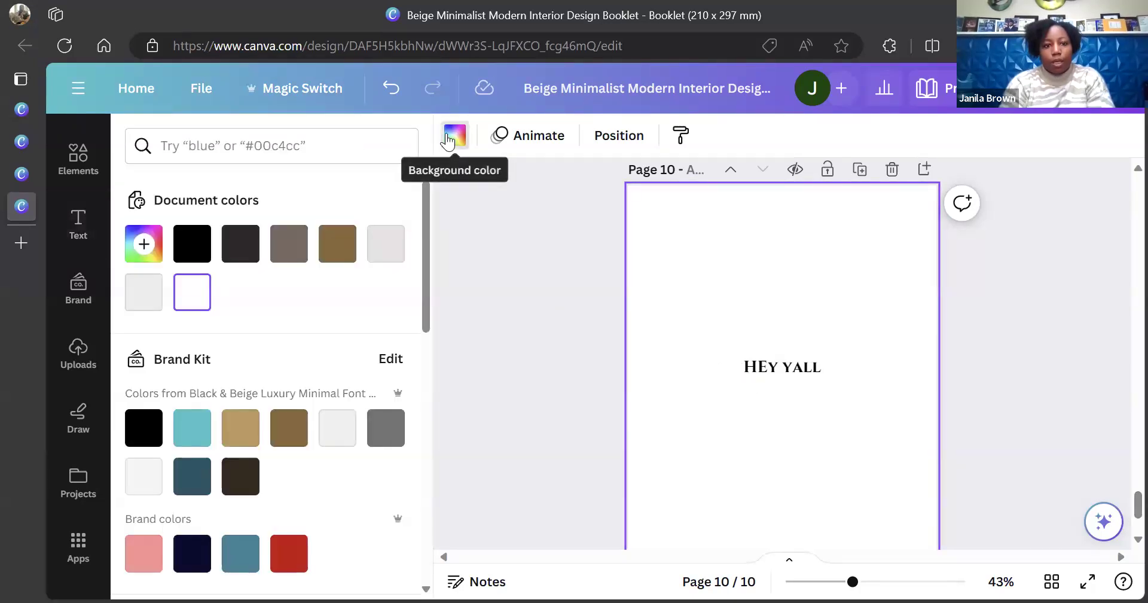
click(192, 294)
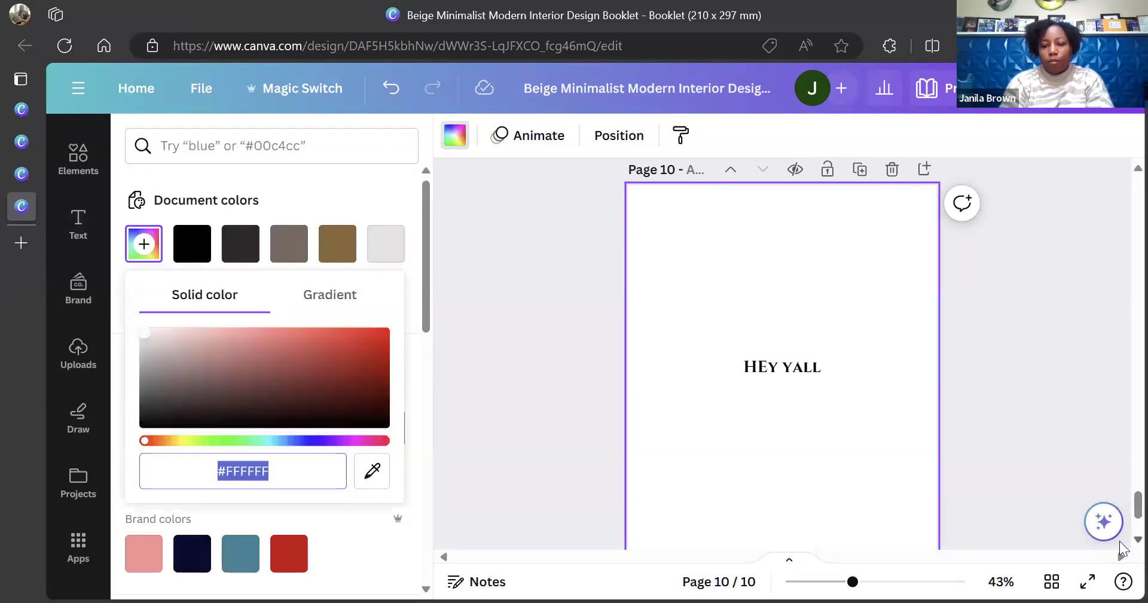
drag(1137, 513, 1138, 502)
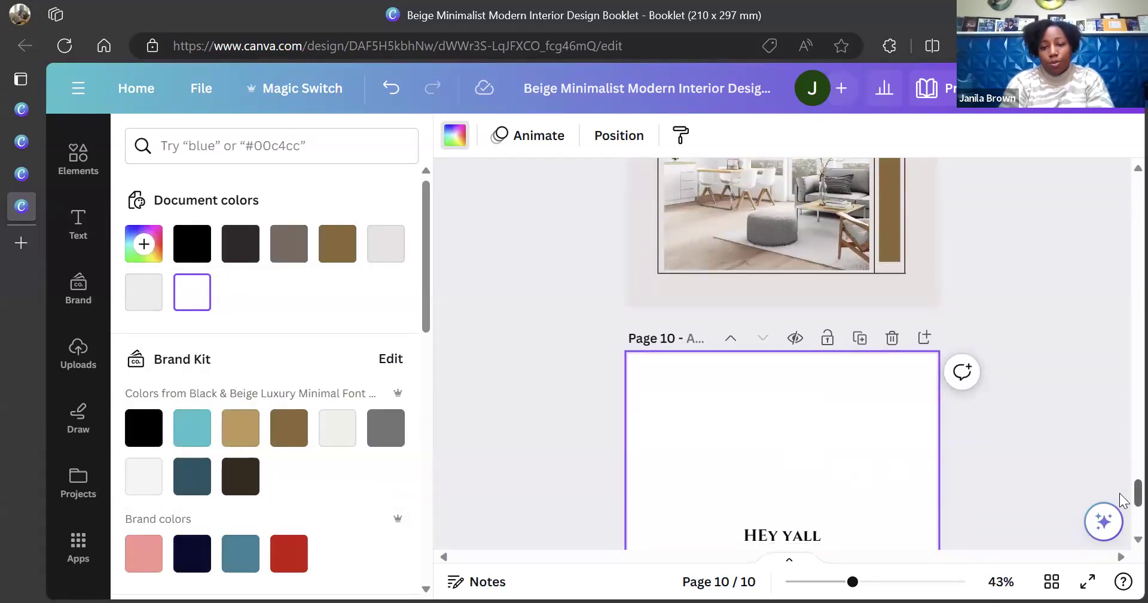
scroll(1125, 492, up, 2)
scroll(1123, 491, up, 2)
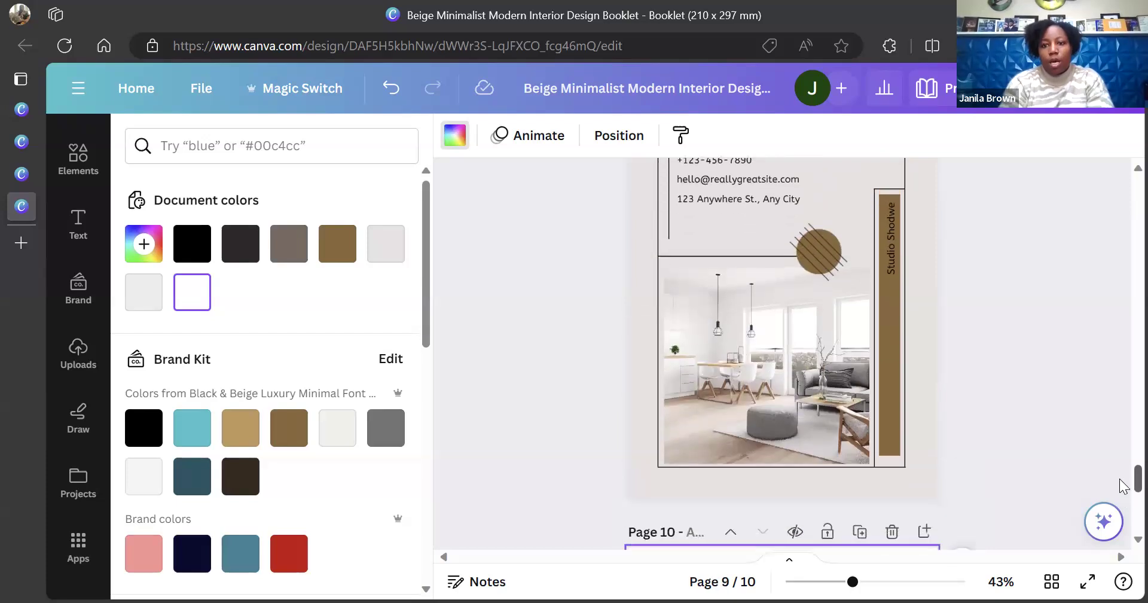
scroll(1123, 179, up, 2)
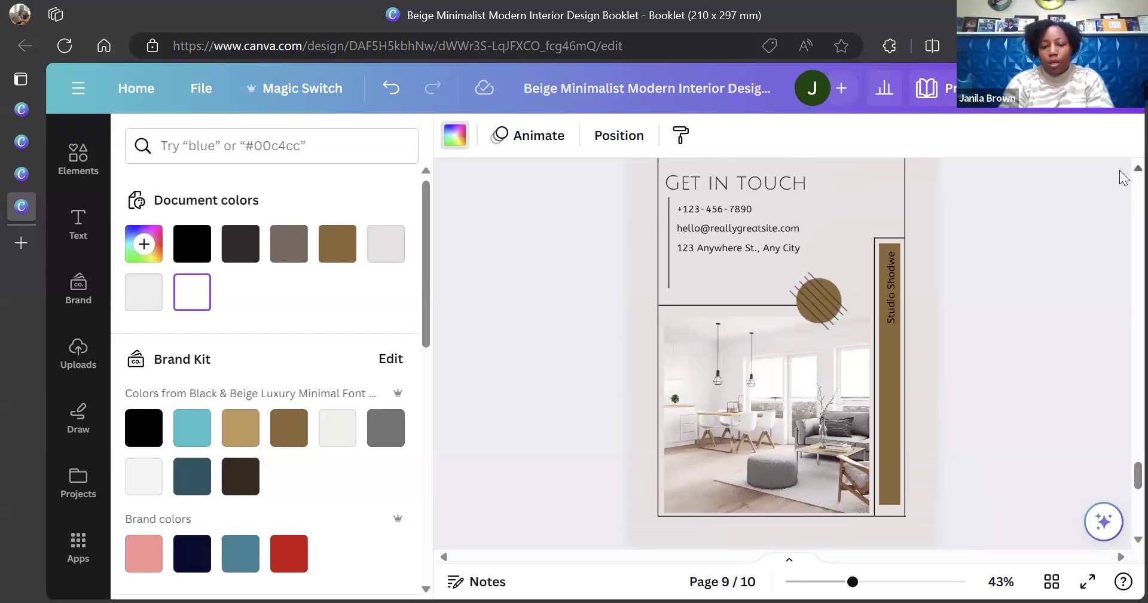
scroll(1123, 178, up, 2)
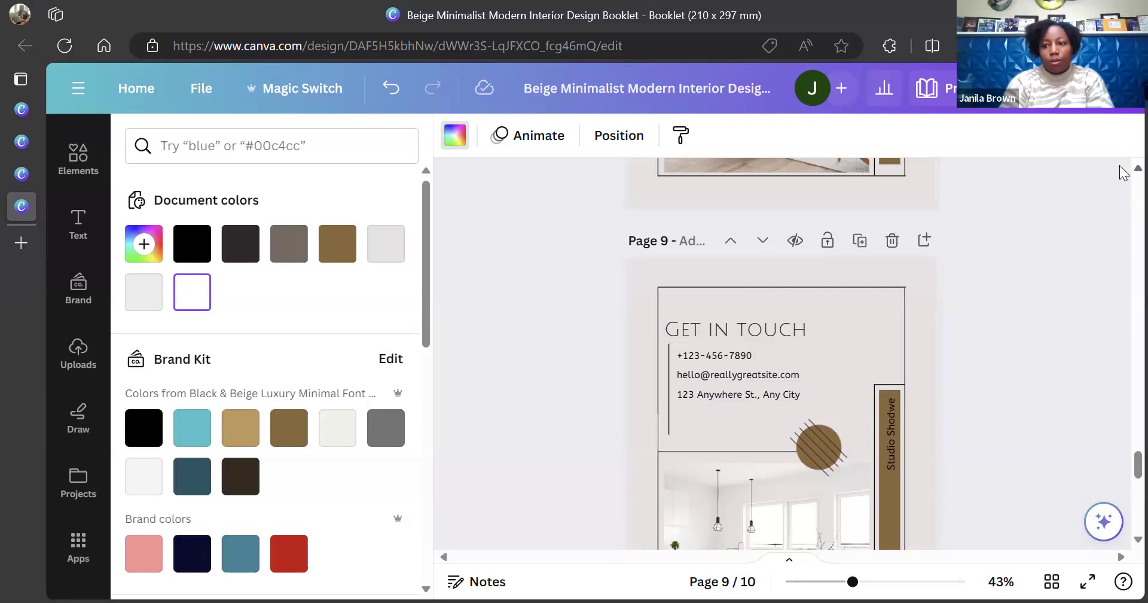
scroll(1123, 178, up, 1)
scroll(1123, 178, up, 10)
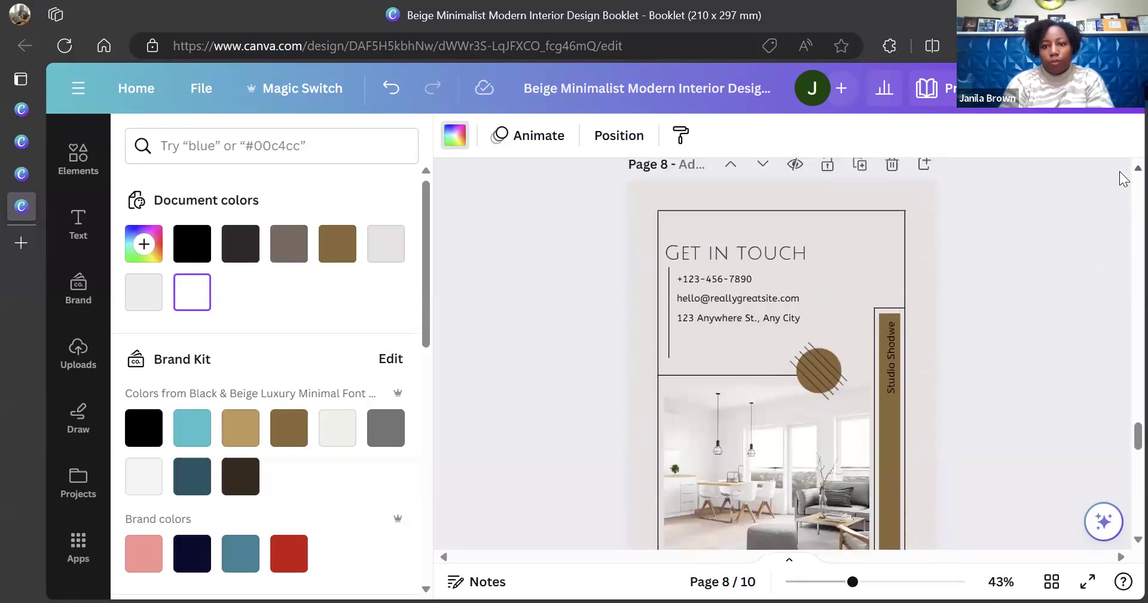
scroll(1122, 177, up, 15)
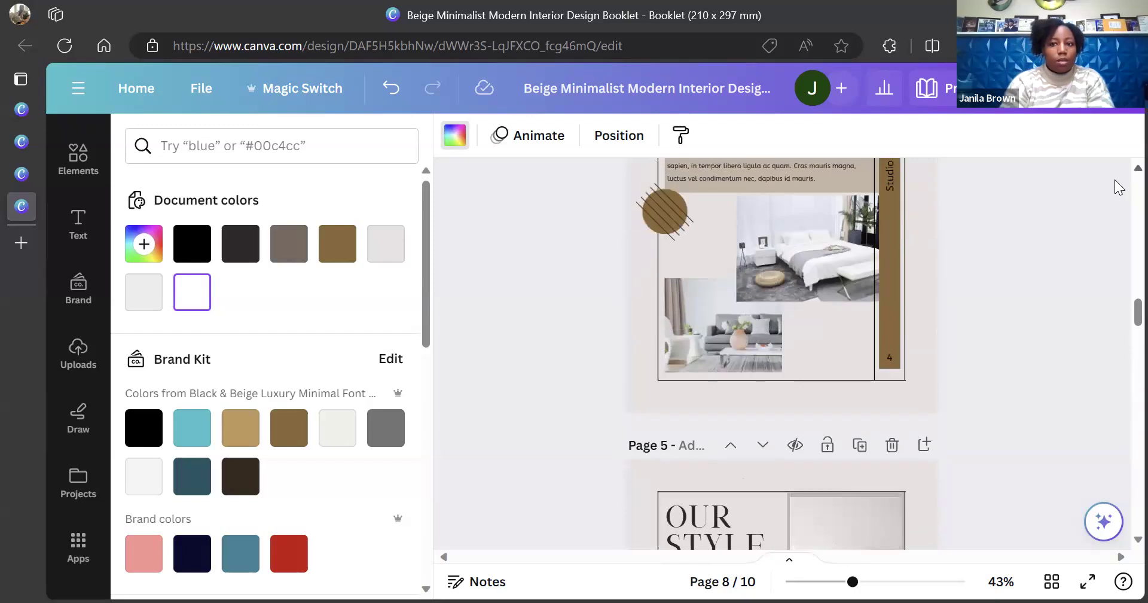
click(128, 89)
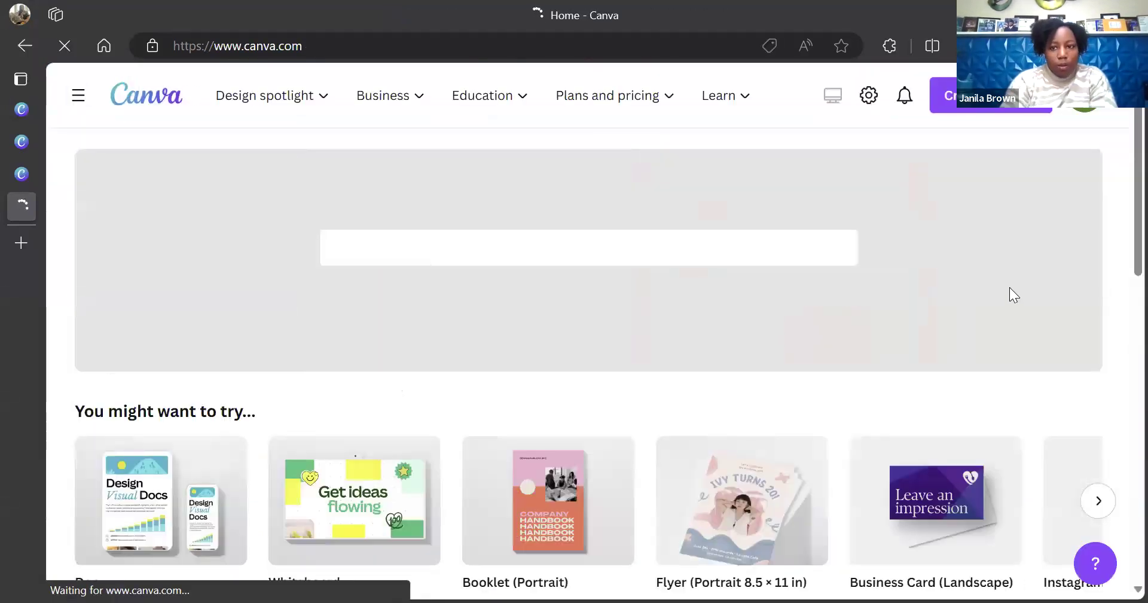
Scroll the Canva home page down to the Recent designs list with the beige booklet
scroll(1123, 210, down, 4)
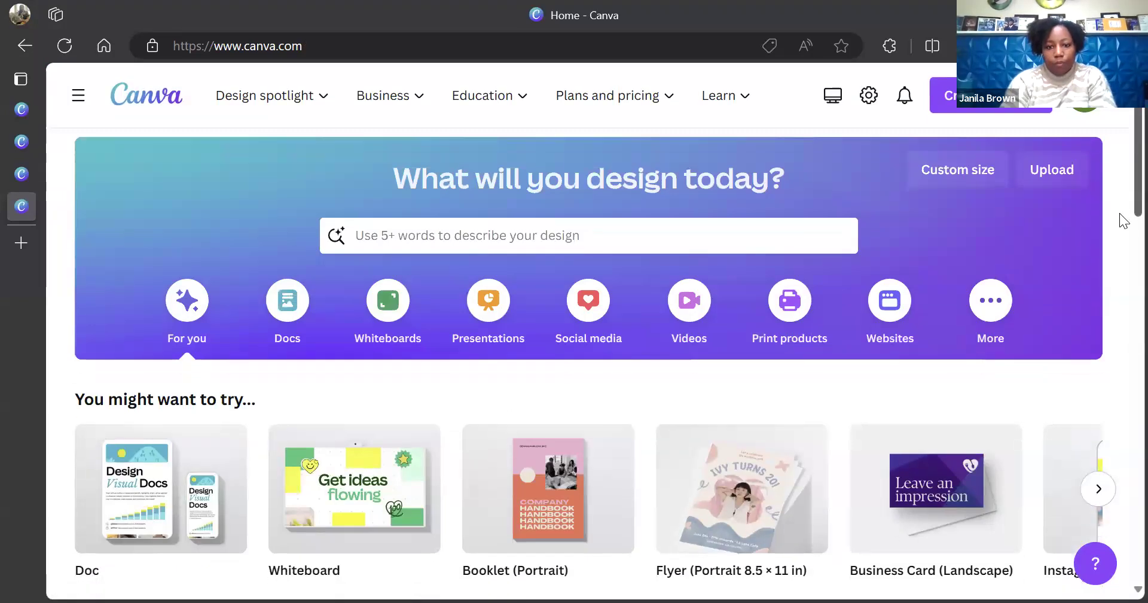
scroll(1123, 284, down, 4)
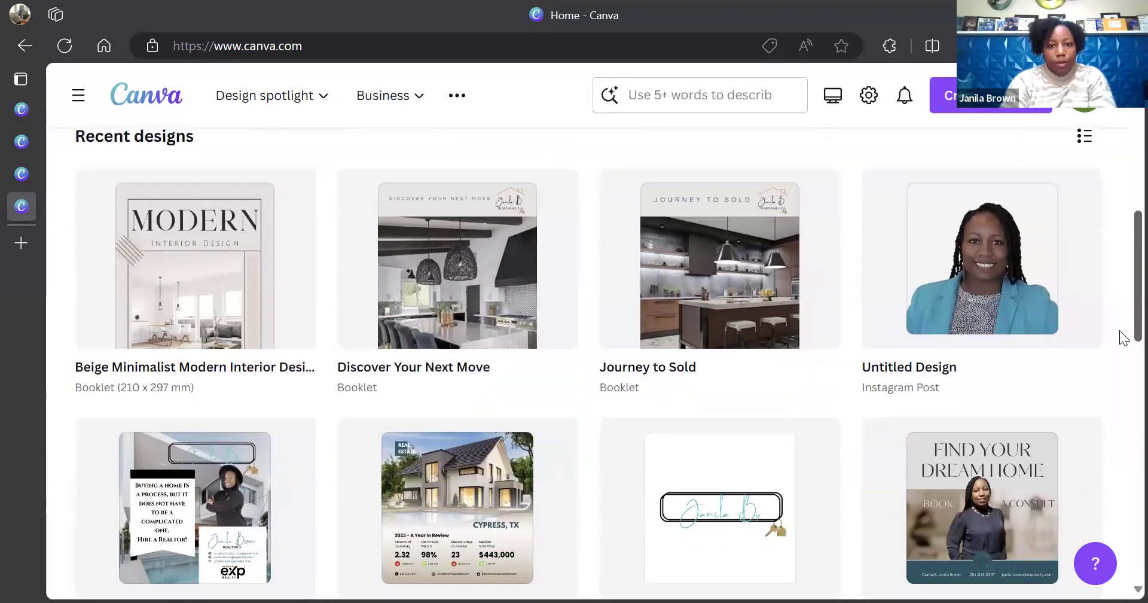
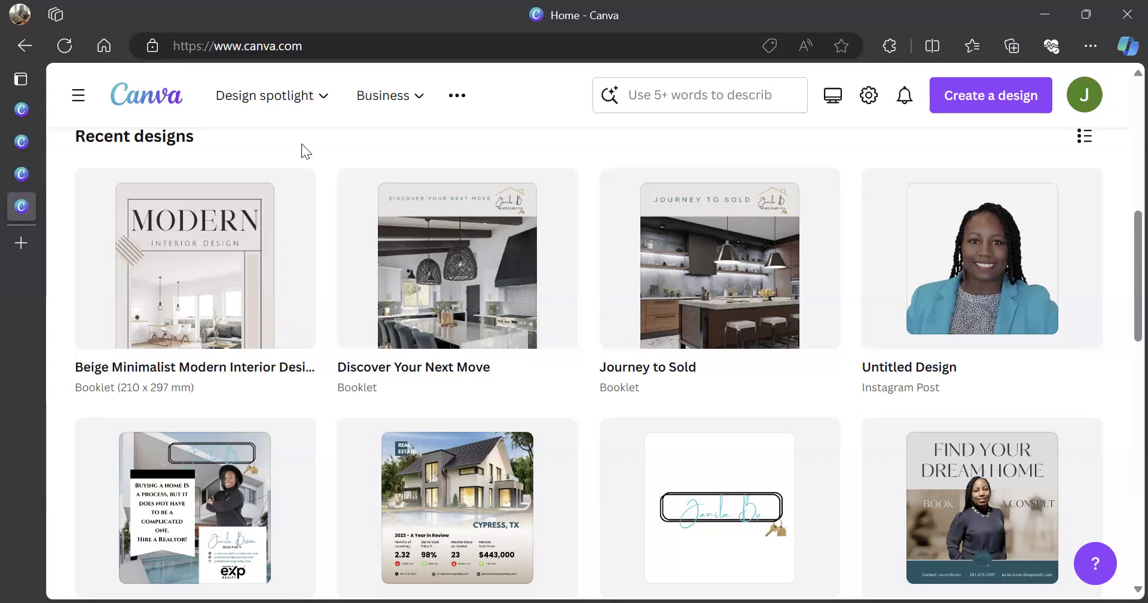
Open the Beige Minimalist Modern Interior Design booklet from the Recent designs list
mouse_move(696, 336)
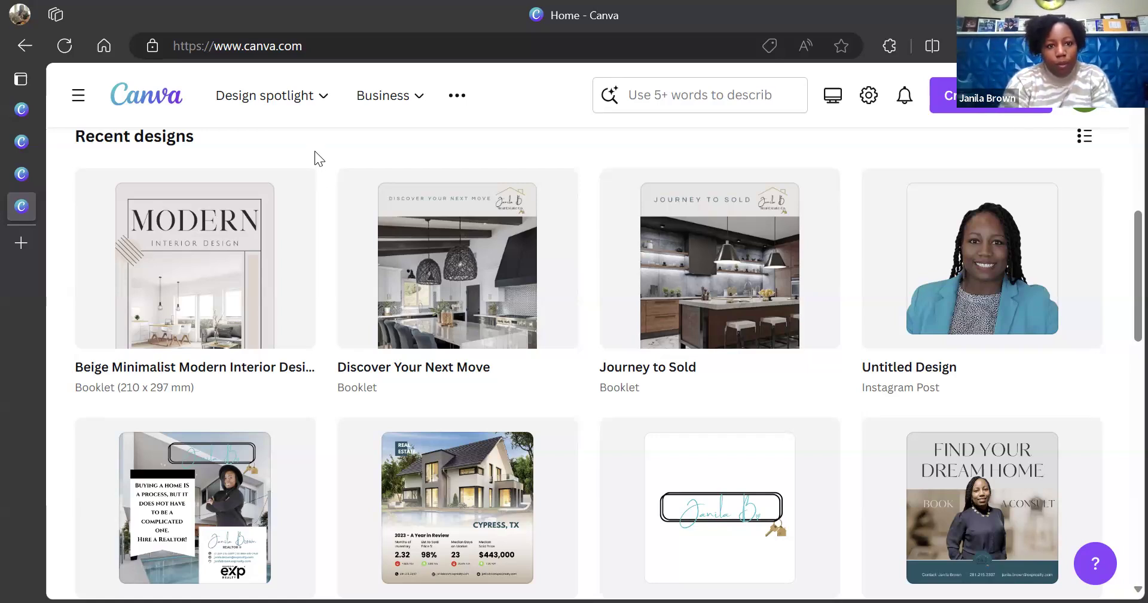
mouse_move(208, 261)
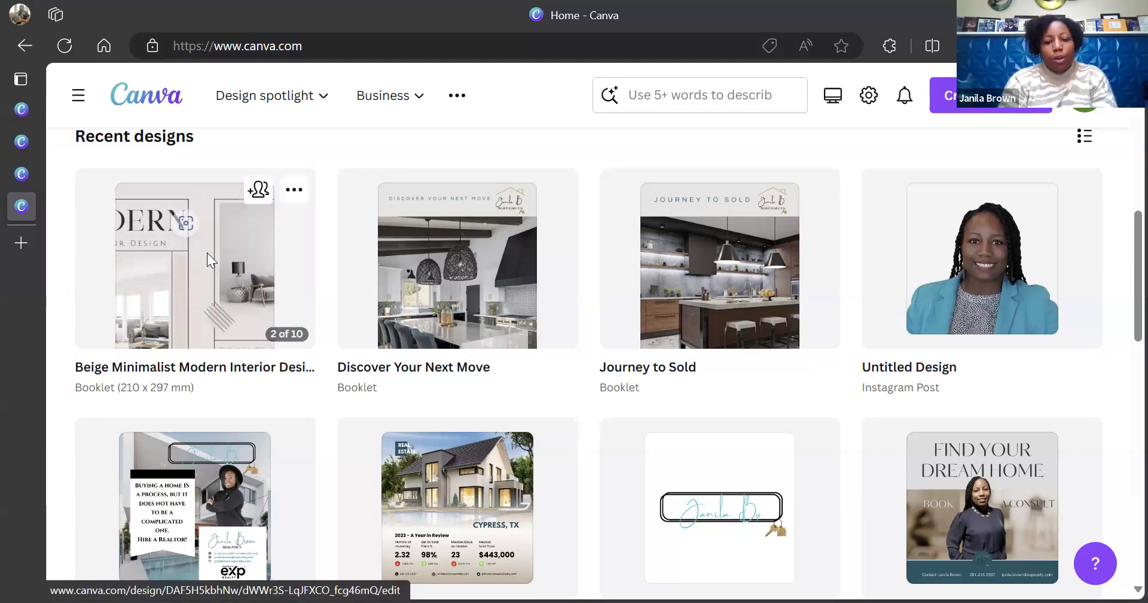
click(207, 252)
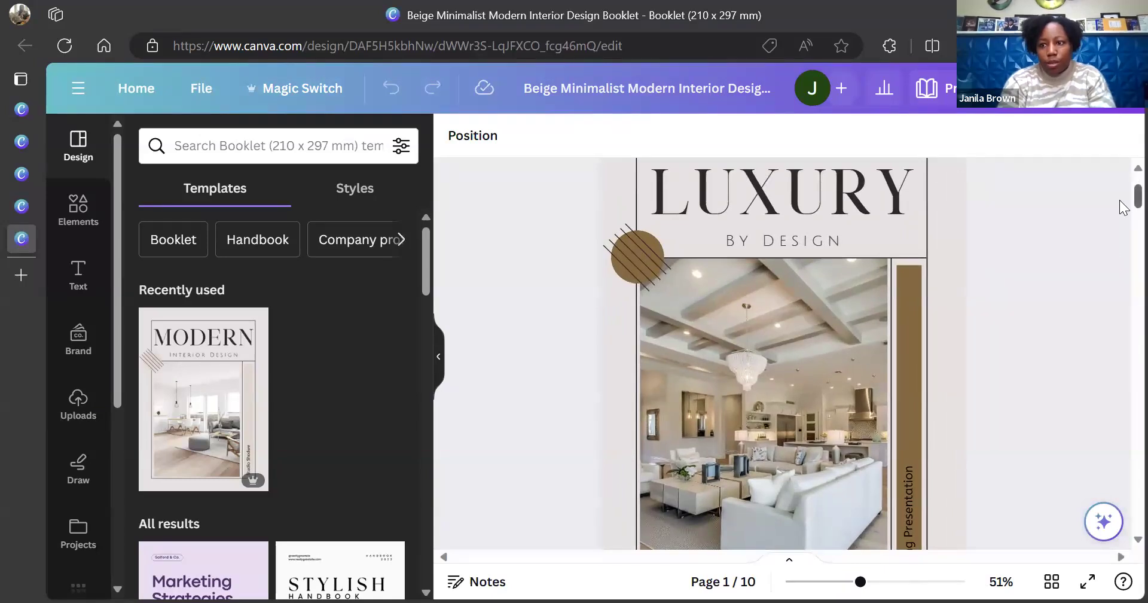
Collapse the Templates panel and bring up the Print Booklets panel beside page 1
scroll(1123, 204, up, 2)
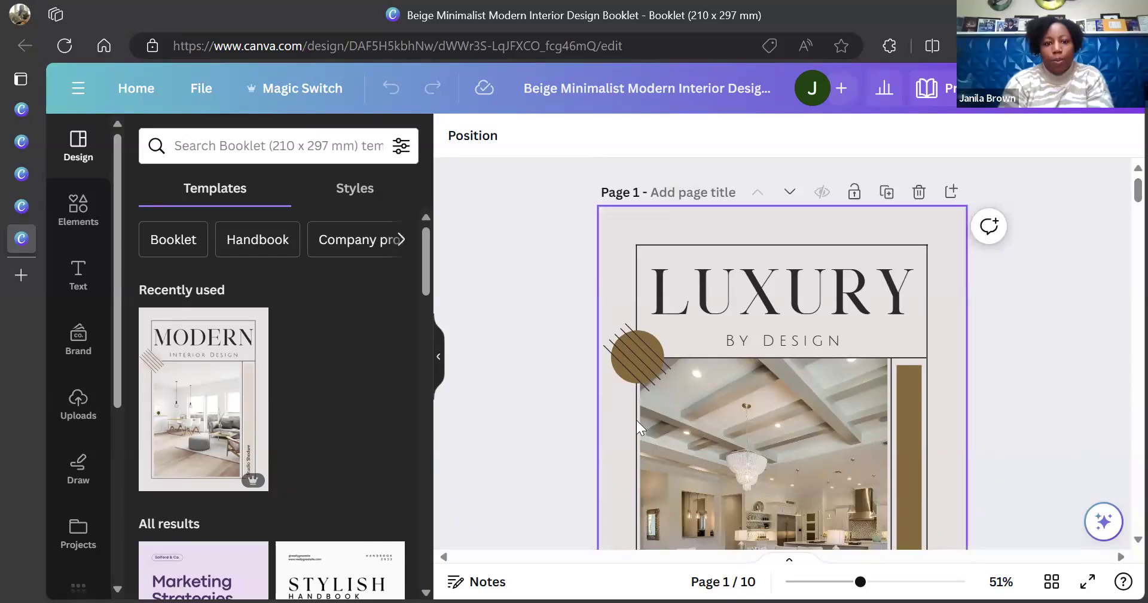
click(438, 359)
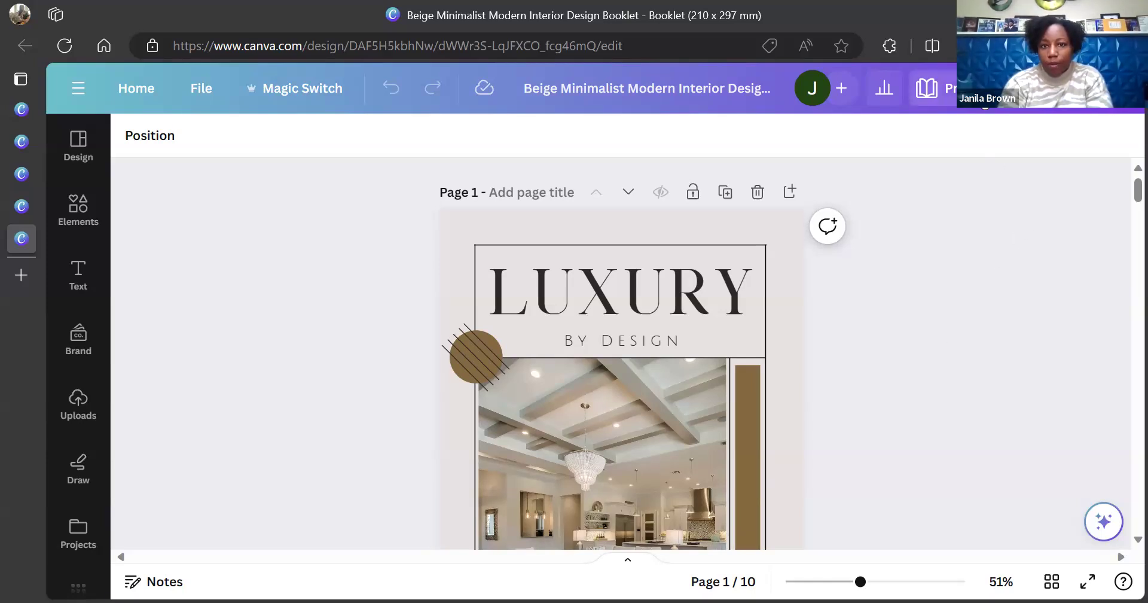
click(985, 101)
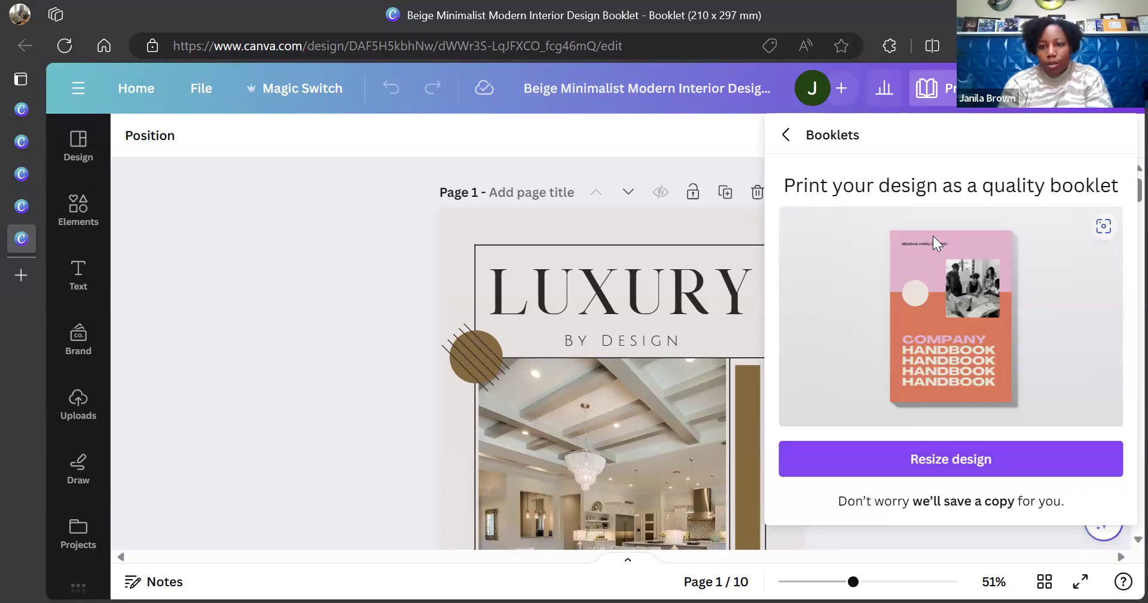
Resize the design into a 5.5 x 8.5in booklet-sized copy and scroll through the Booklets panel
click(941, 466)
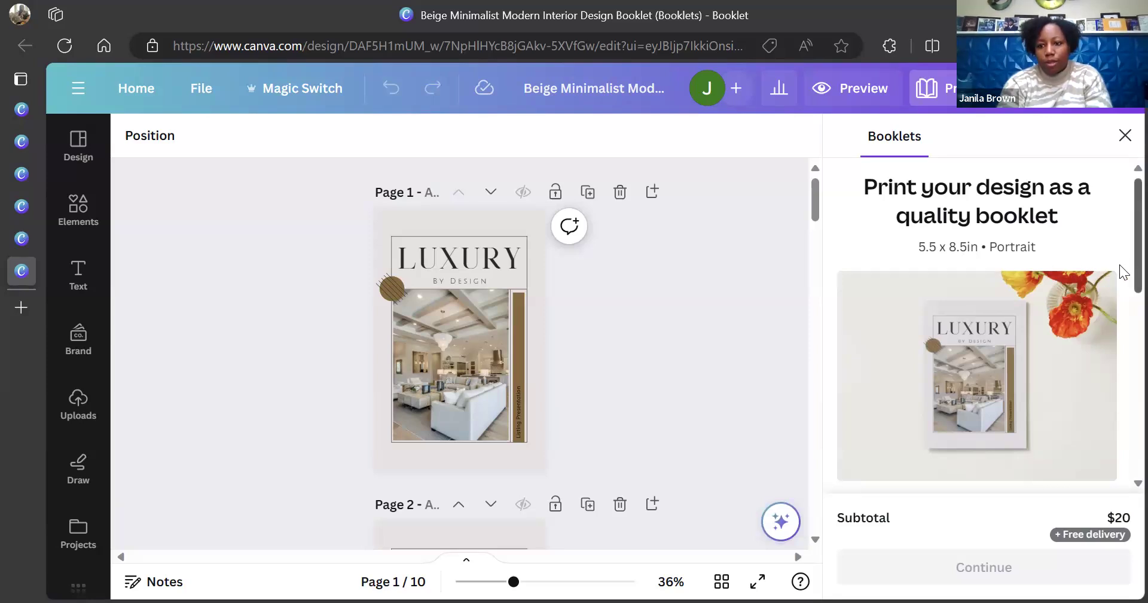
scroll(1120, 264, down, 5)
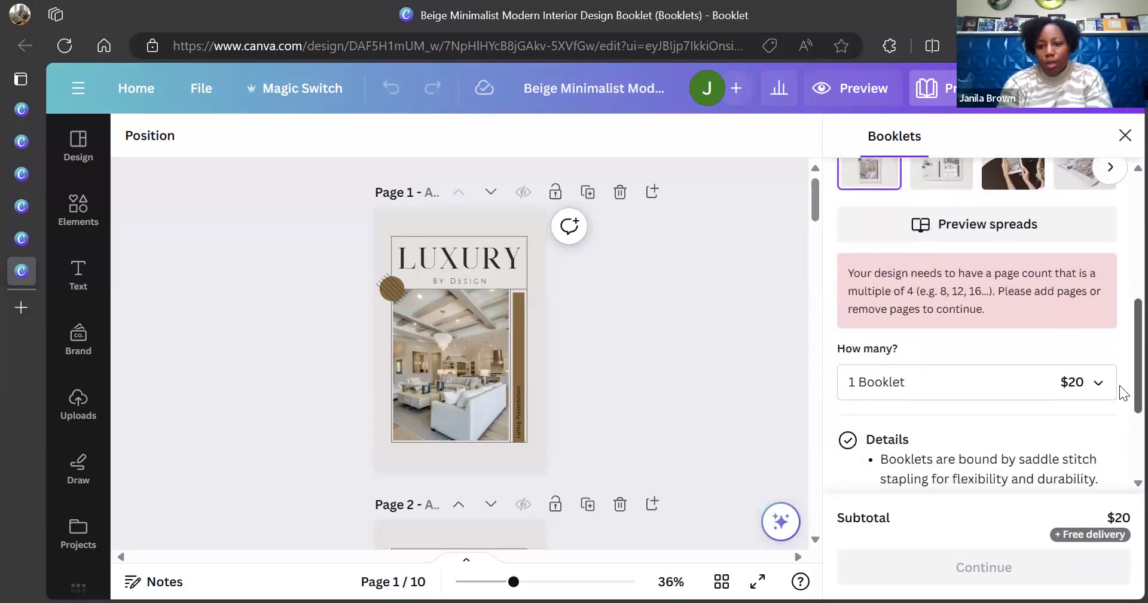
scroll(1124, 393, down, 3)
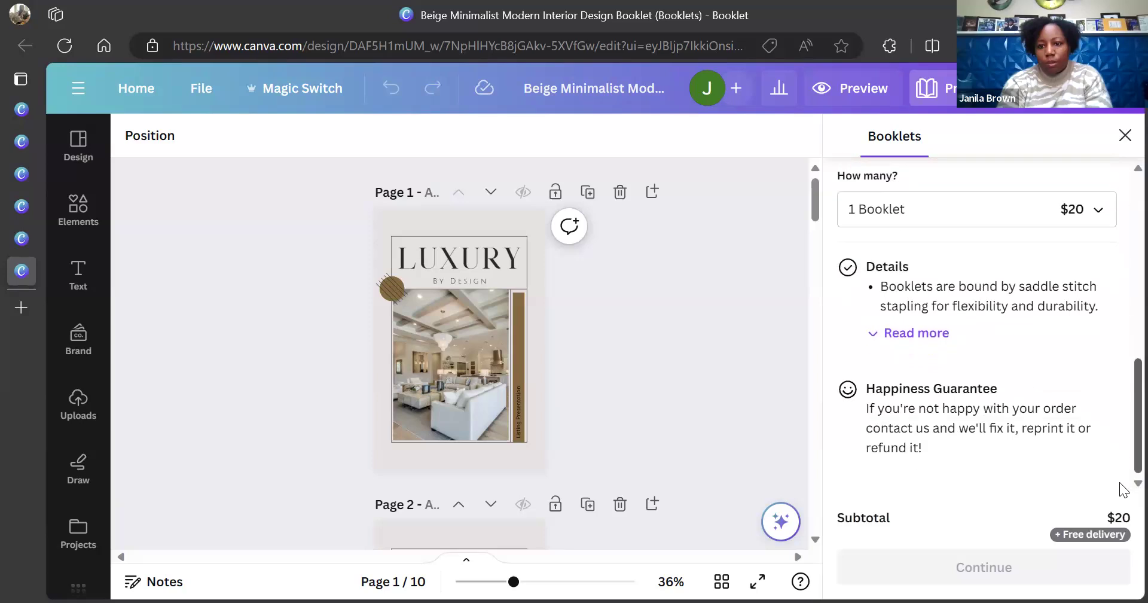
scroll(1122, 359, up, 6)
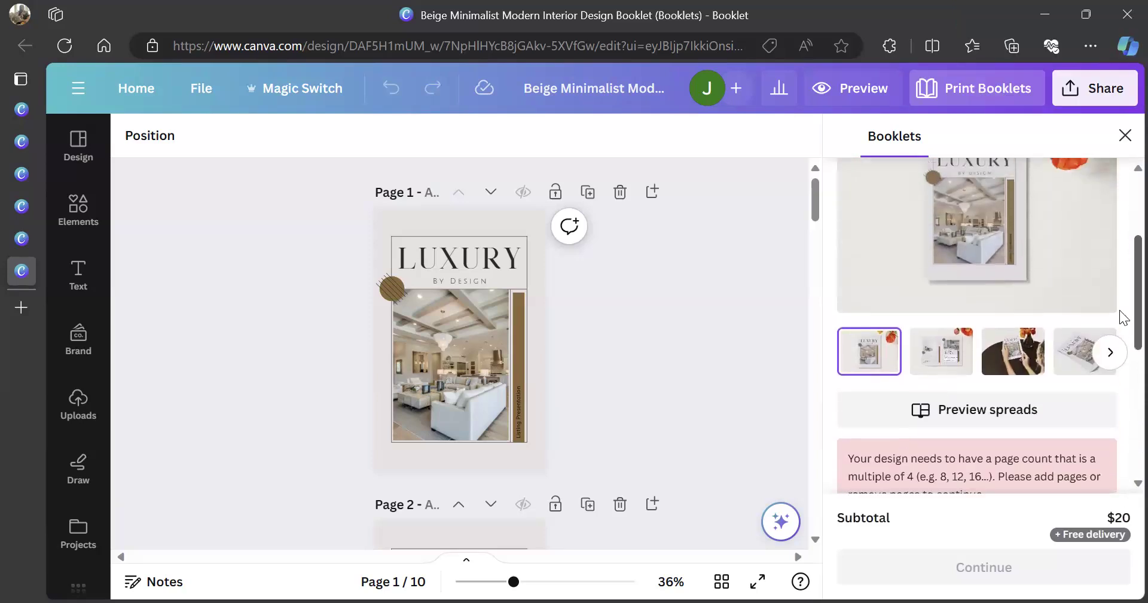
scroll(1121, 299, up, 4)
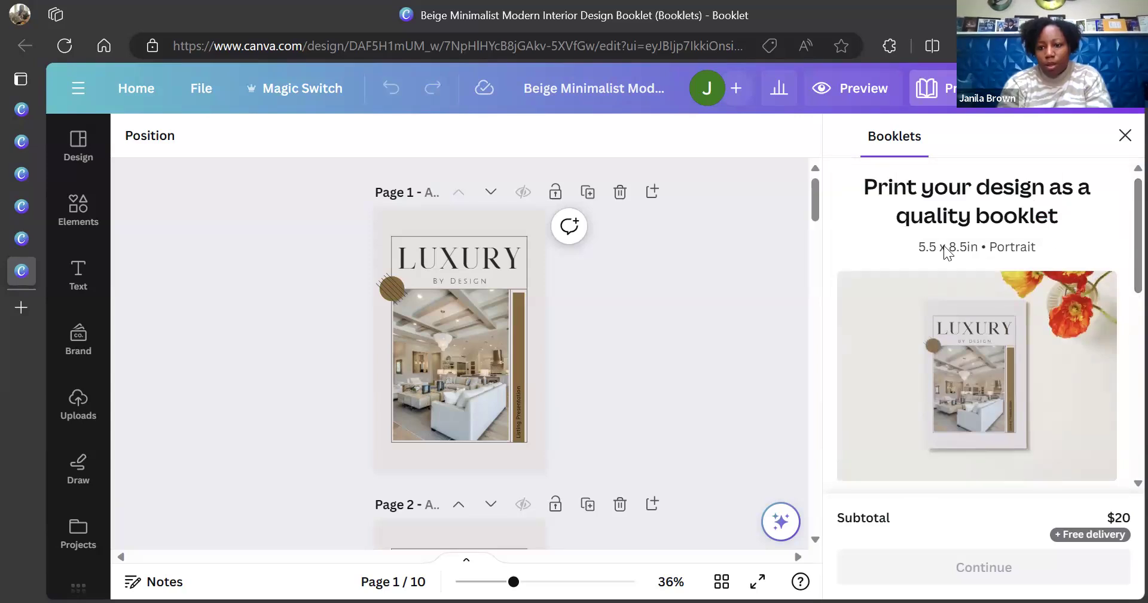
drag(1119, 256, 1120, 371)
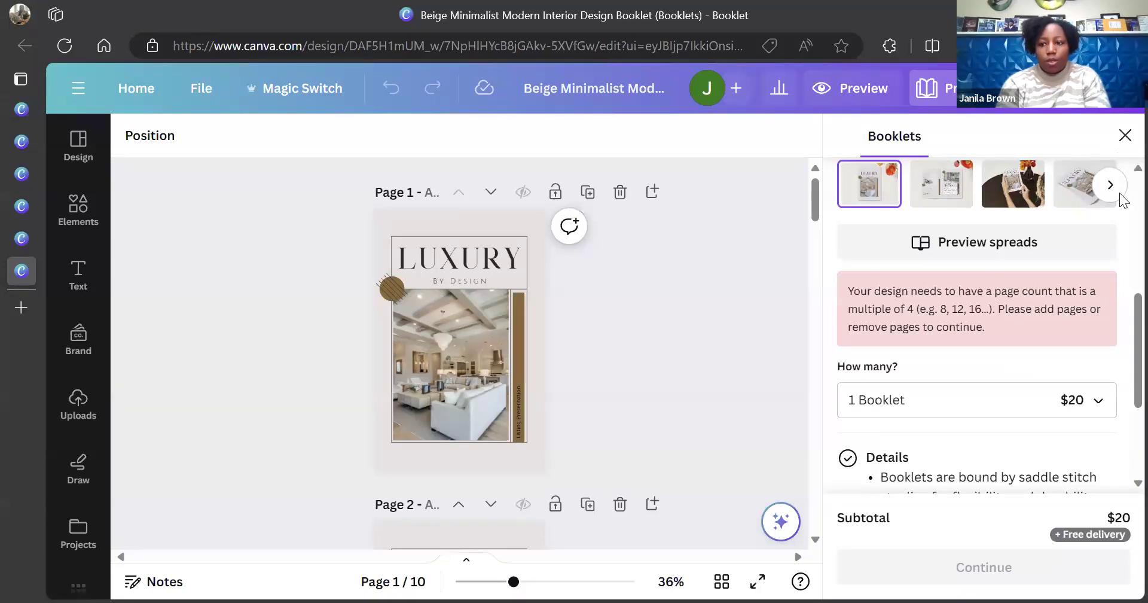
scroll(1123, 174, up, 5)
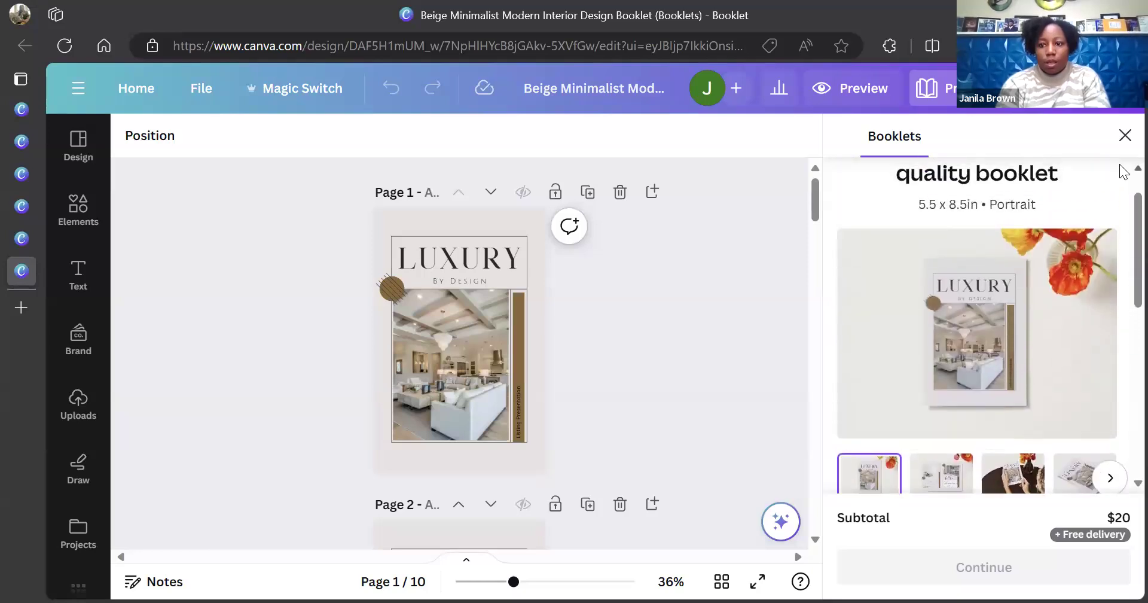
Browse more booklet preview images, then close the Booklets print panel
click(1110, 484)
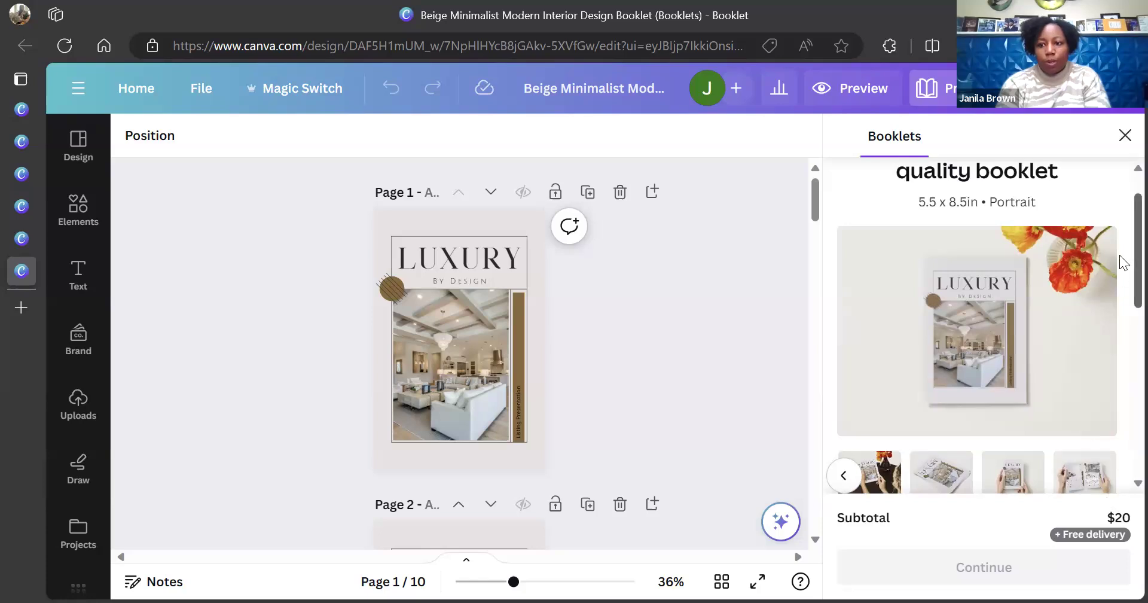
scroll(1122, 269, down, 5)
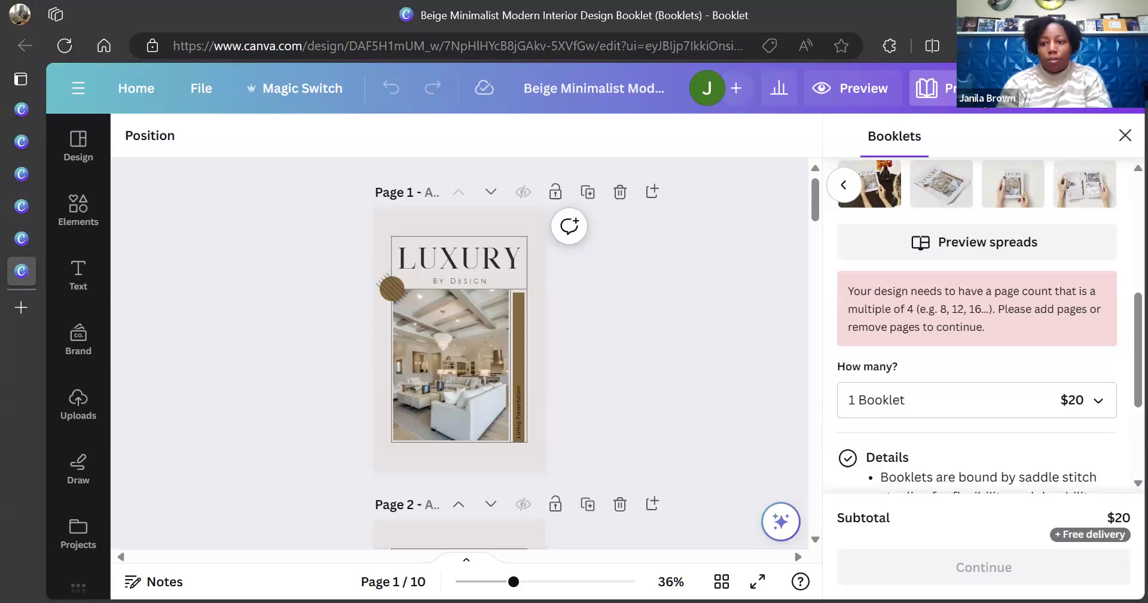
scroll(1124, 325, down, 3)
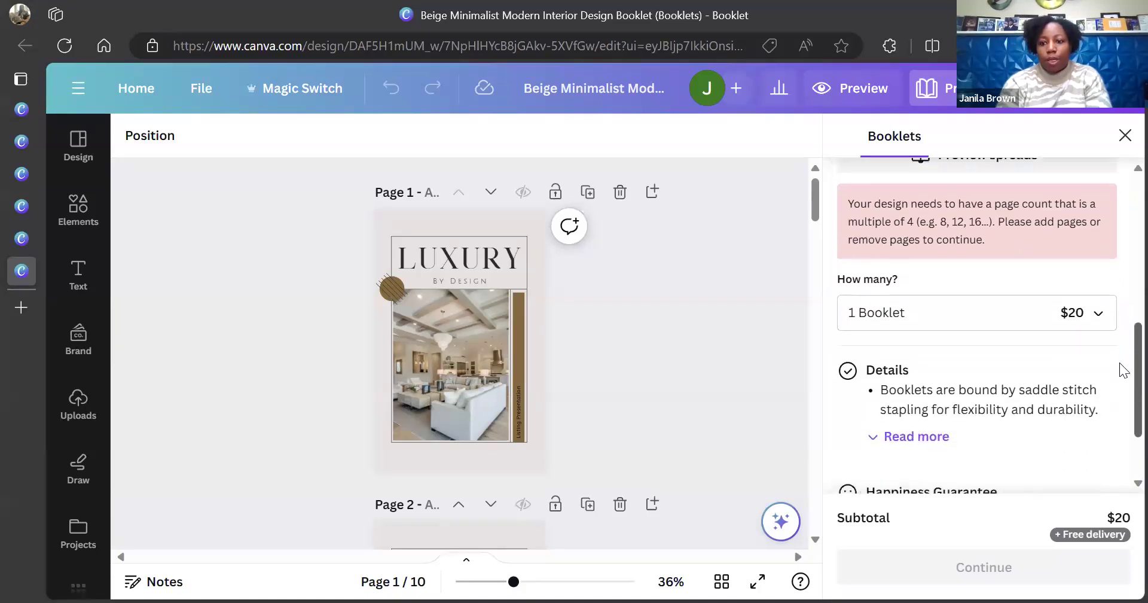
scroll(1124, 401, up, 3)
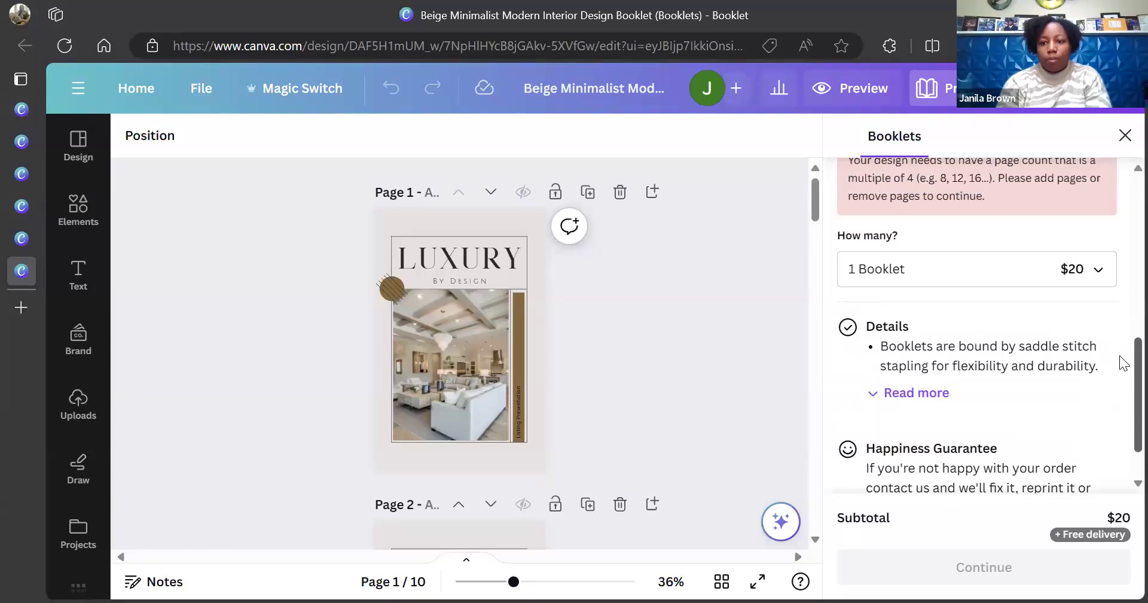
scroll(1123, 278, up, 5)
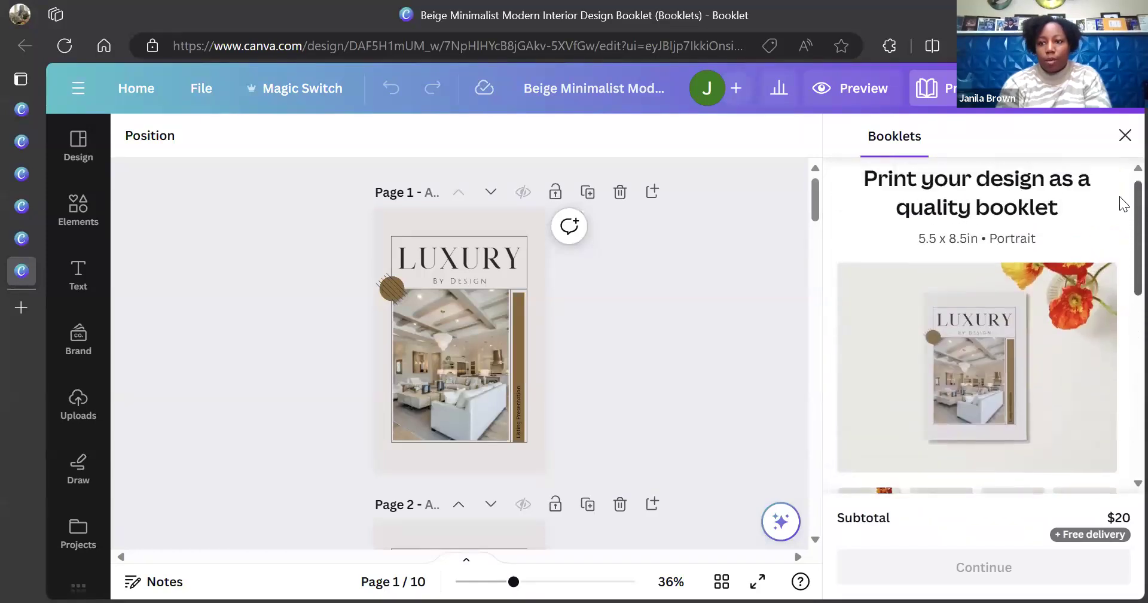
click(1124, 137)
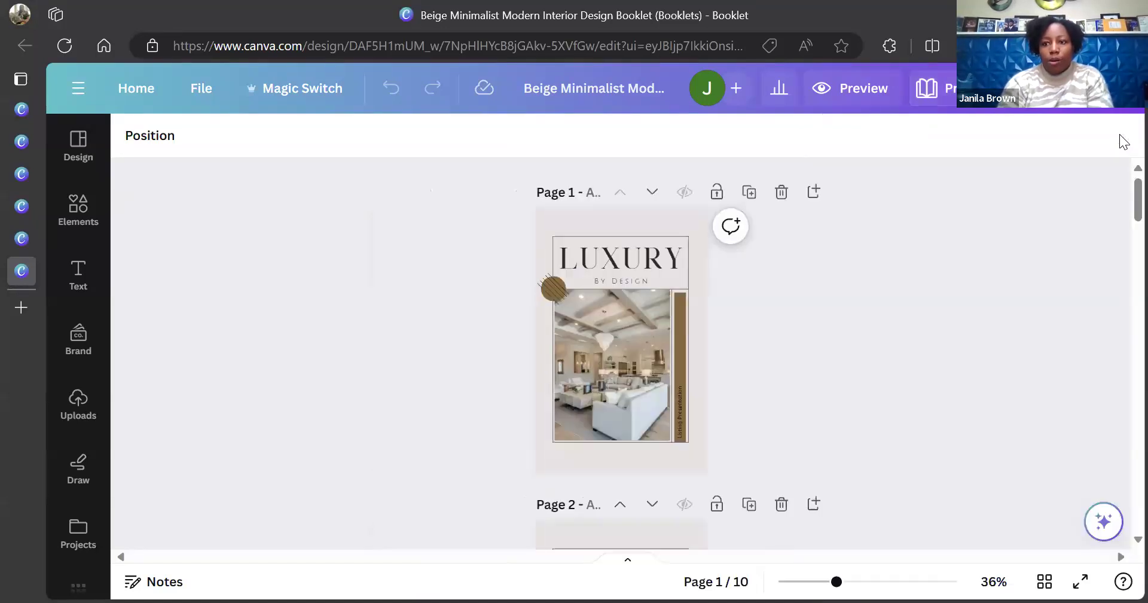
Set the booklet download to PDF Print file type with Flatten PDF ticked
click(1108, 99)
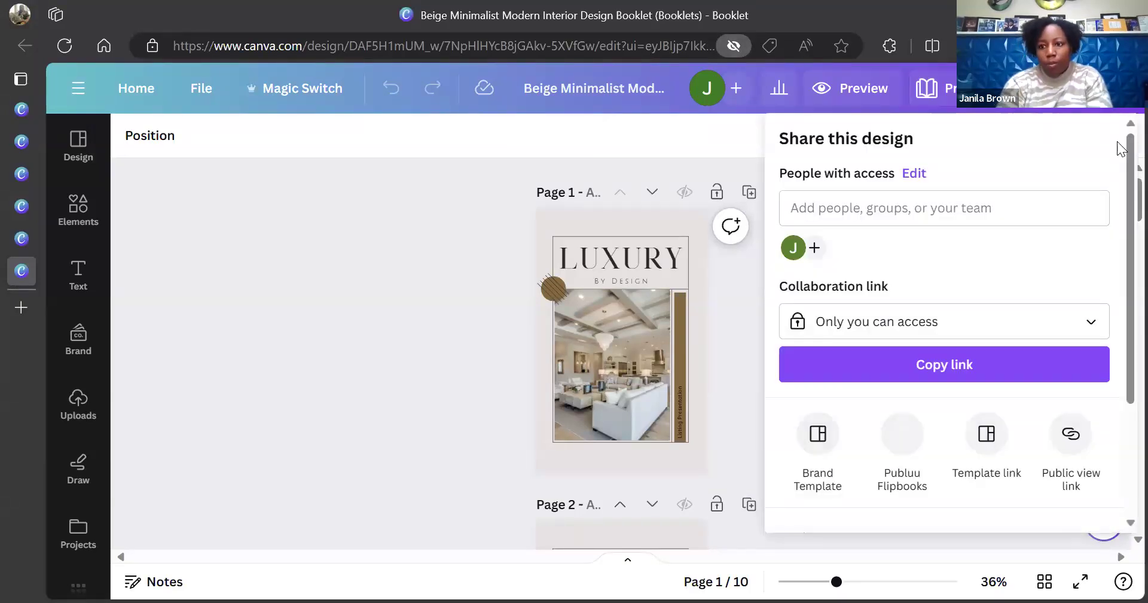
scroll(1120, 185, down, 3)
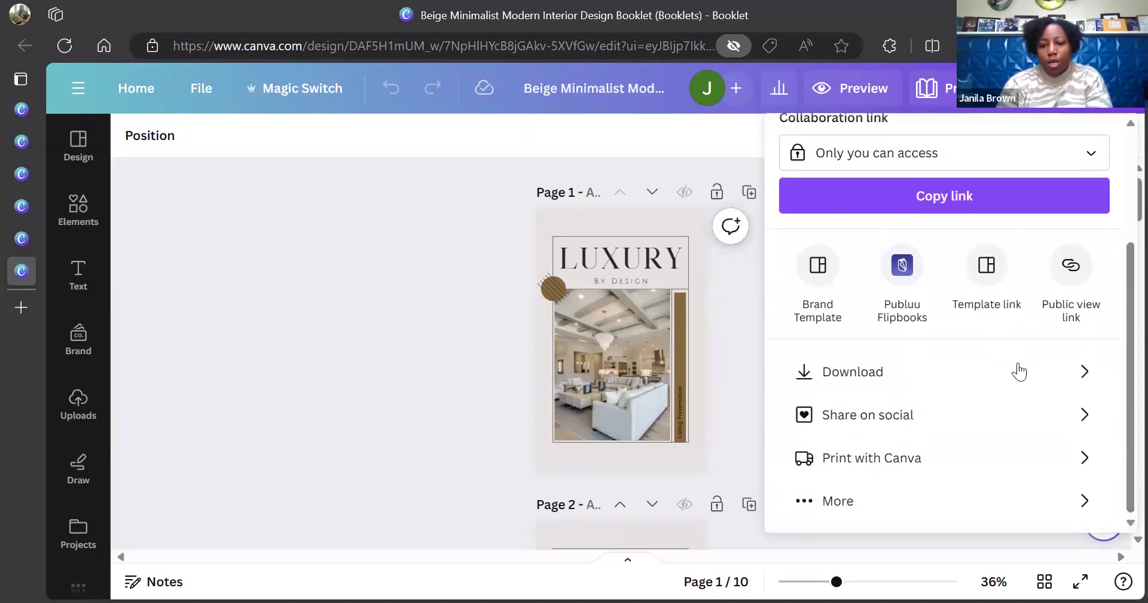
click(958, 383)
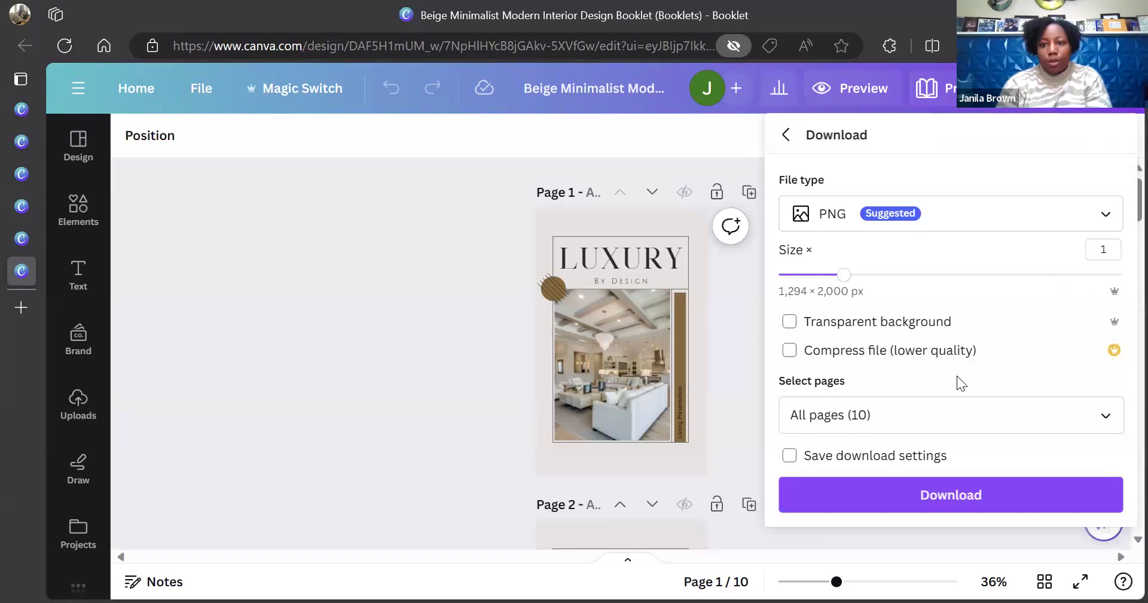
click(1105, 217)
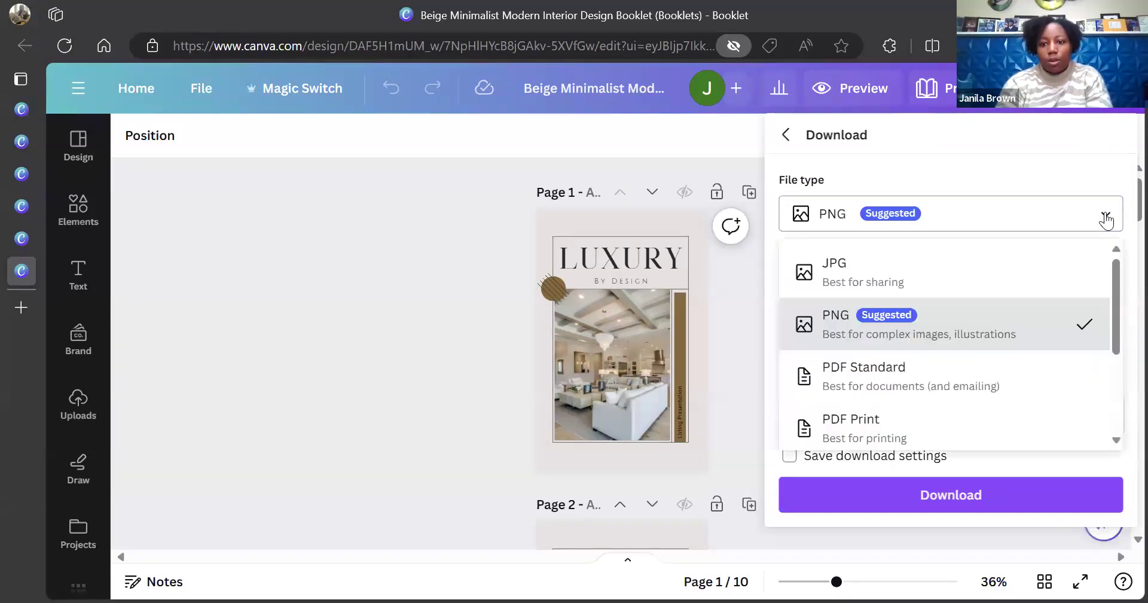
scroll(863, 386, down, 1)
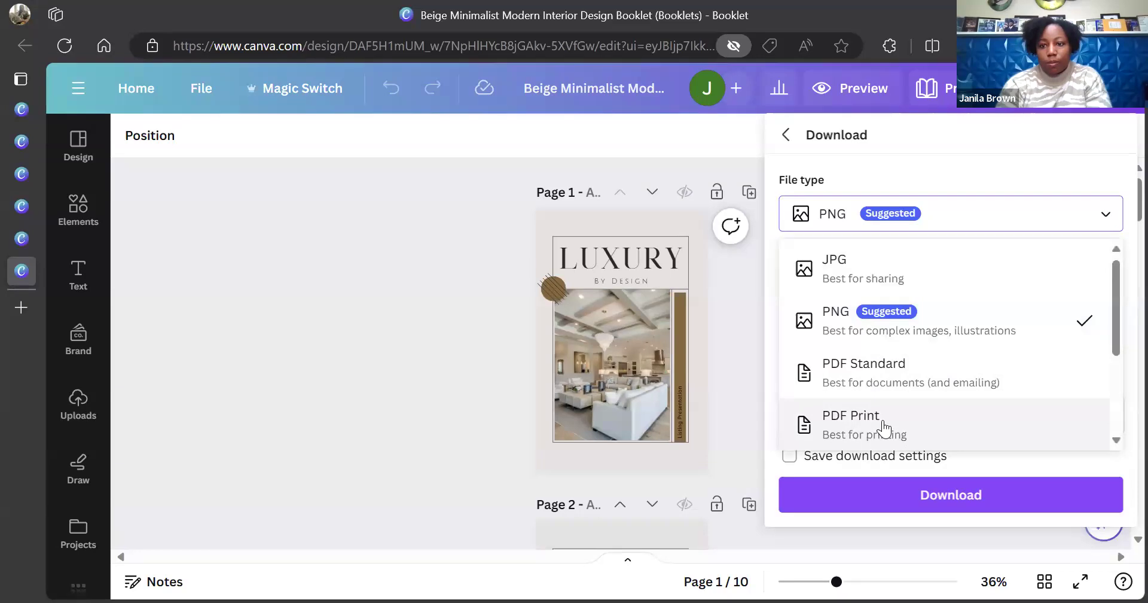
click(884, 426)
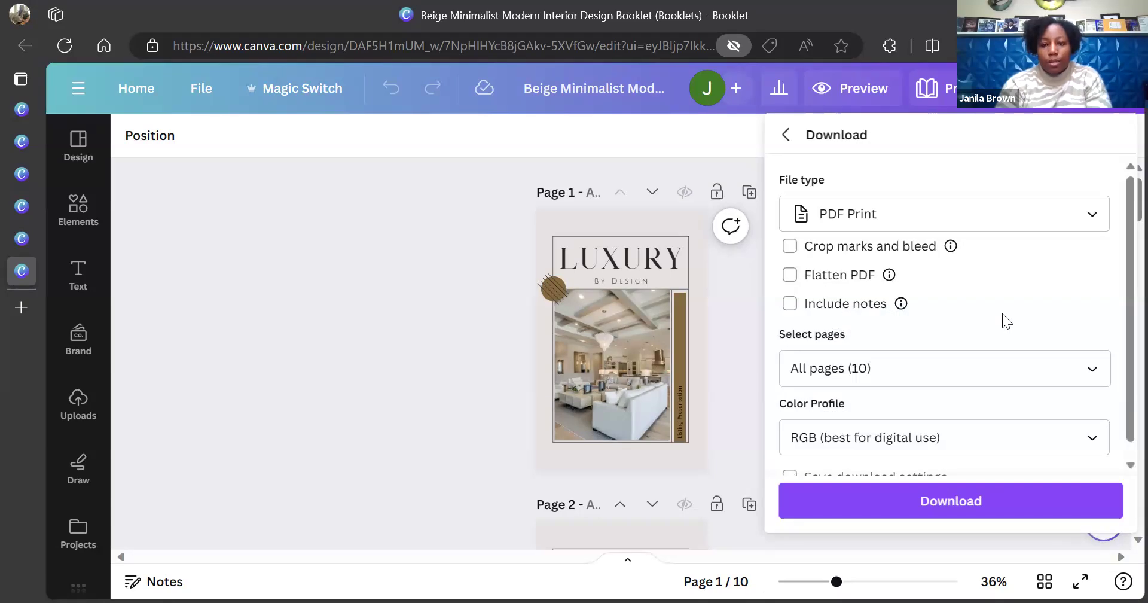
click(791, 277)
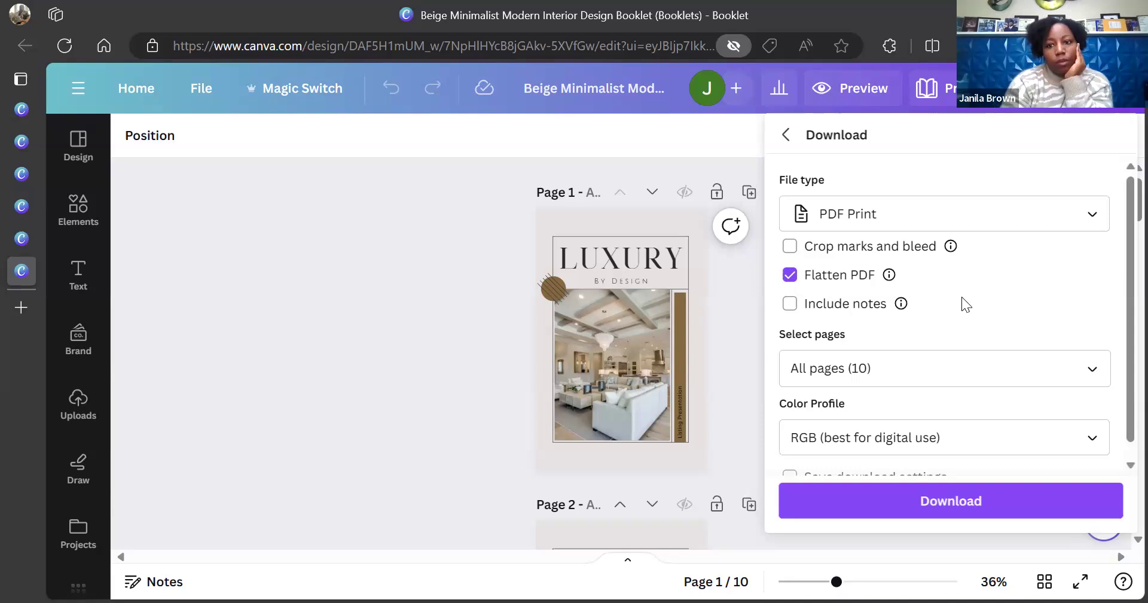
mouse_move(897, 273)
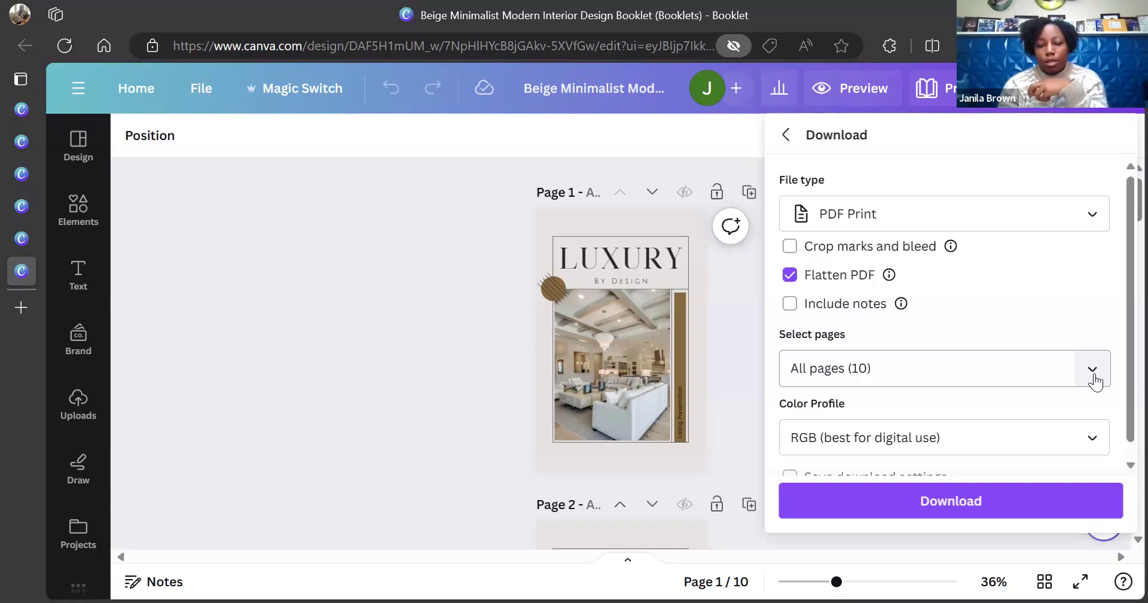
click(1093, 369)
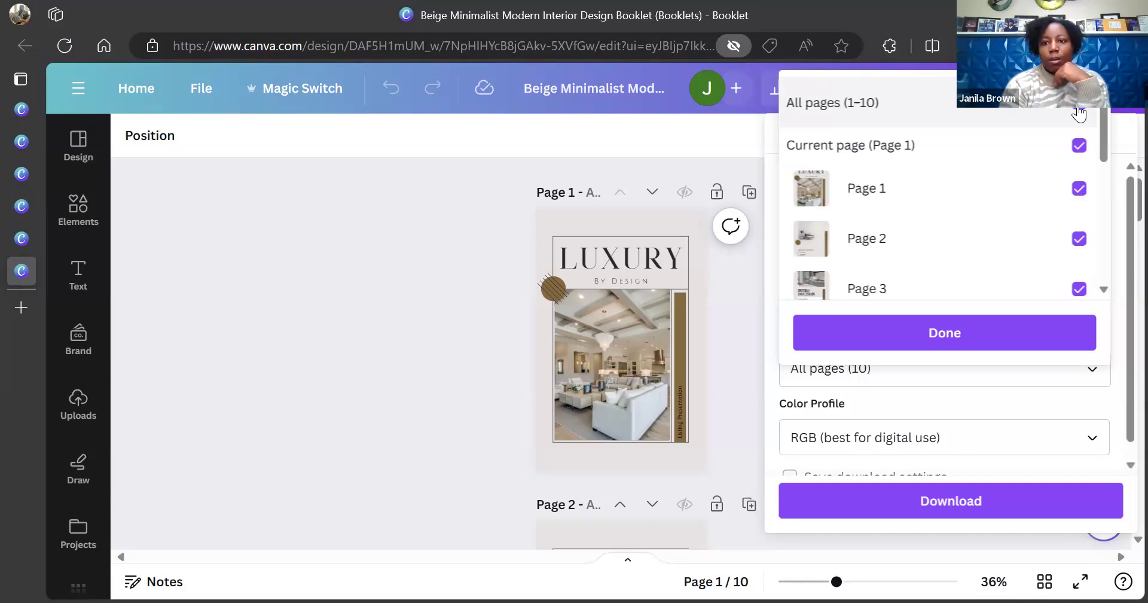
click(973, 333)
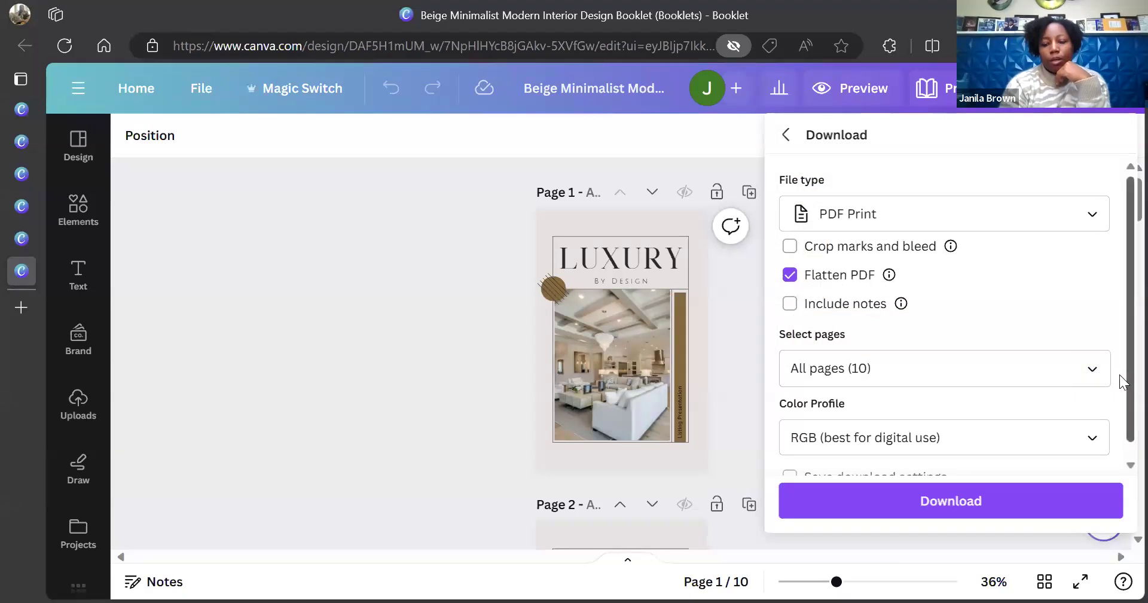
scroll(1119, 377, down, 1)
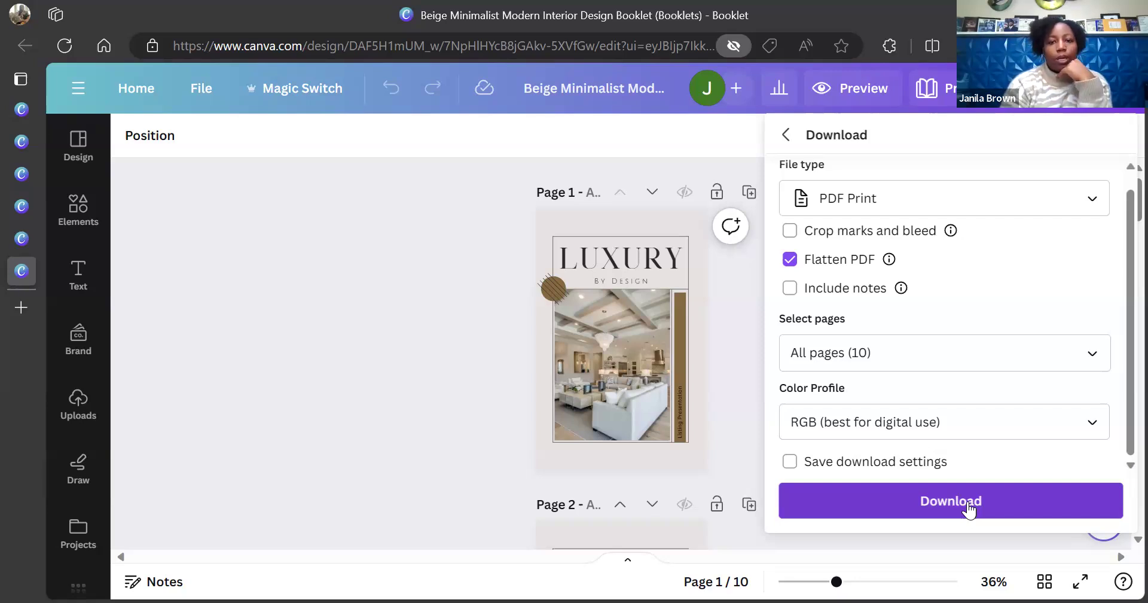
click(397, 460)
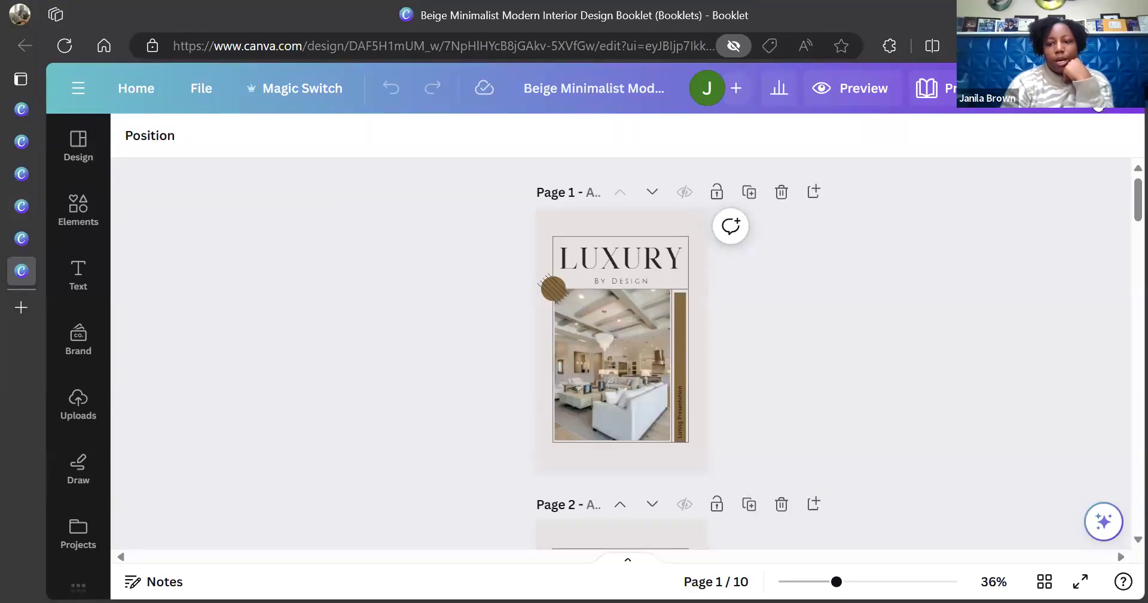
Open the Share menu and expand More to list every publishing option
click(1113, 88)
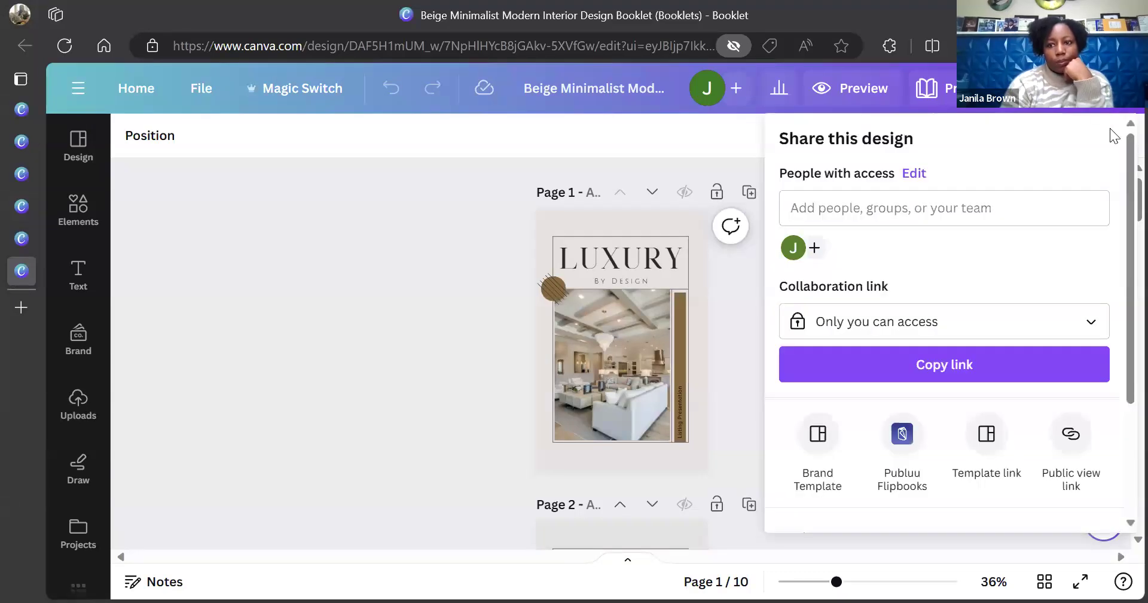
scroll(1121, 218, down, 2)
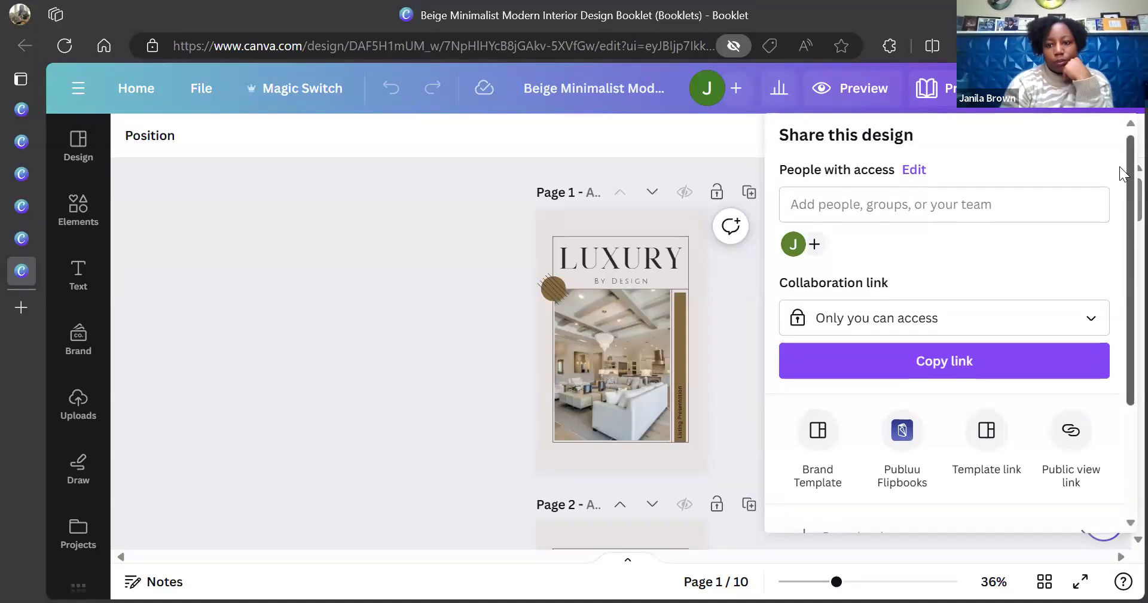
scroll(1121, 218, down, 2)
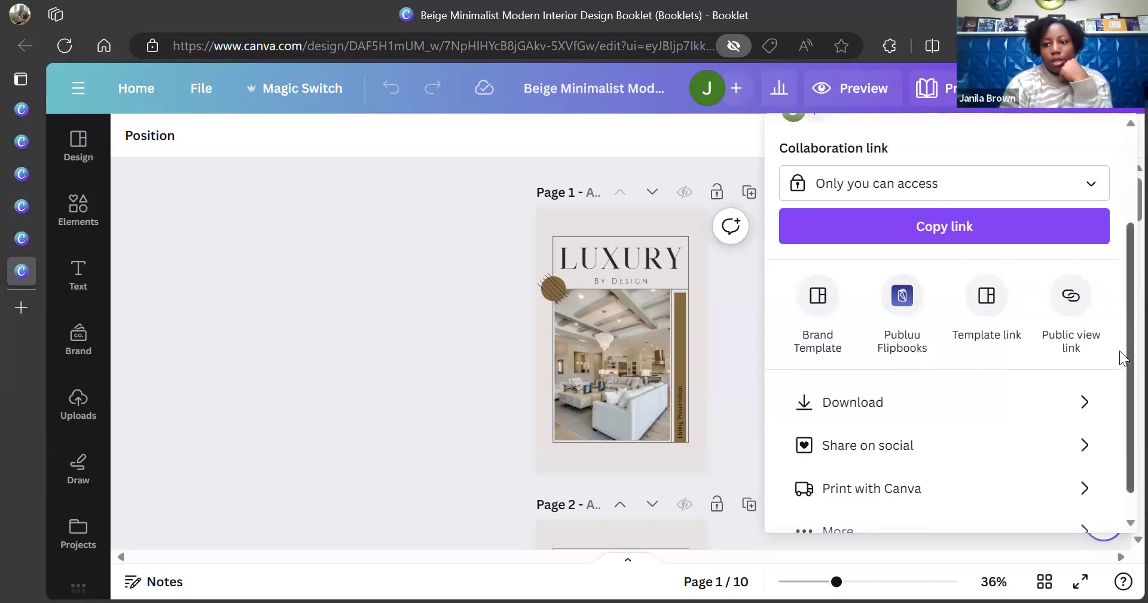
scroll(1122, 357, down, 1)
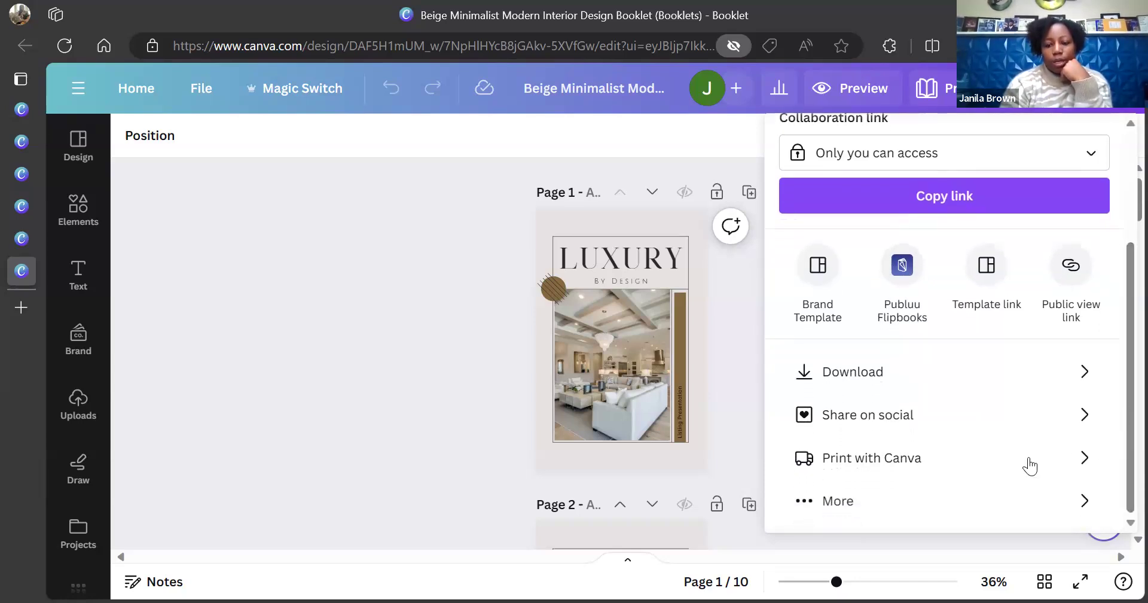
click(860, 513)
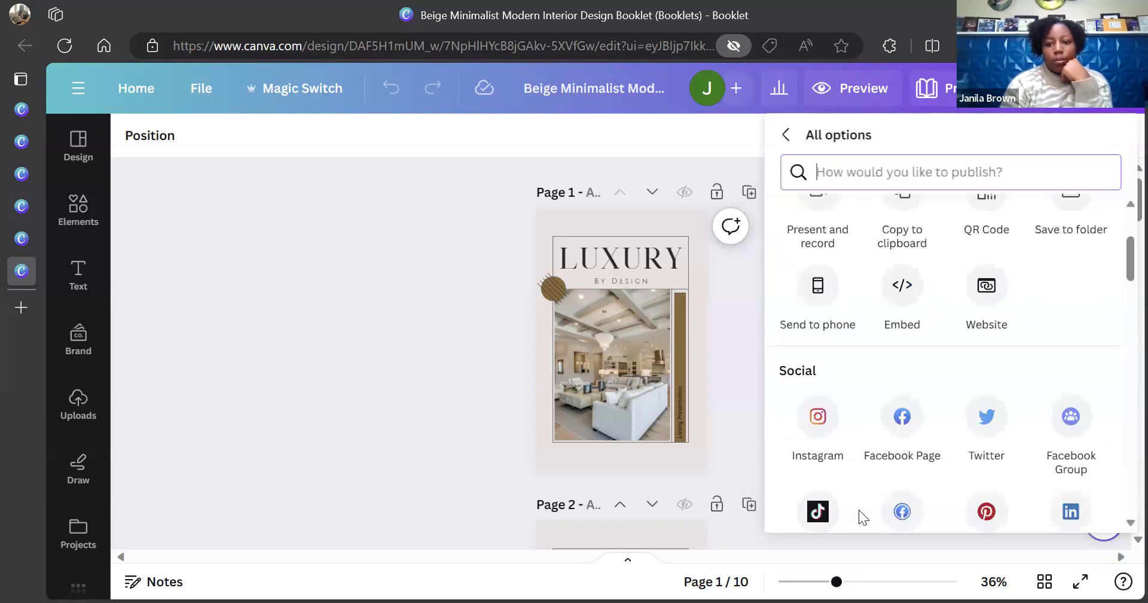
Scroll the All options list down to More options and pick Publuu Flipbooks
click(1121, 264)
mouse_move(1119, 263)
mouse_down()
mouse_move(1120, 278)
mouse_move(1120, 256)
mouse_up()
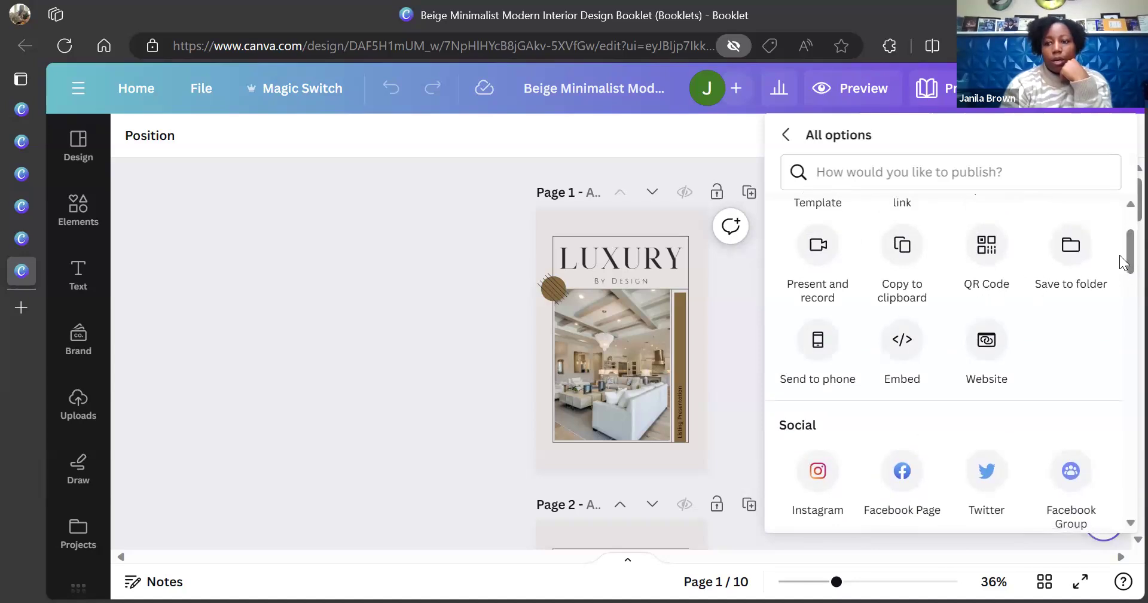
drag(1119, 250, 1121, 407)
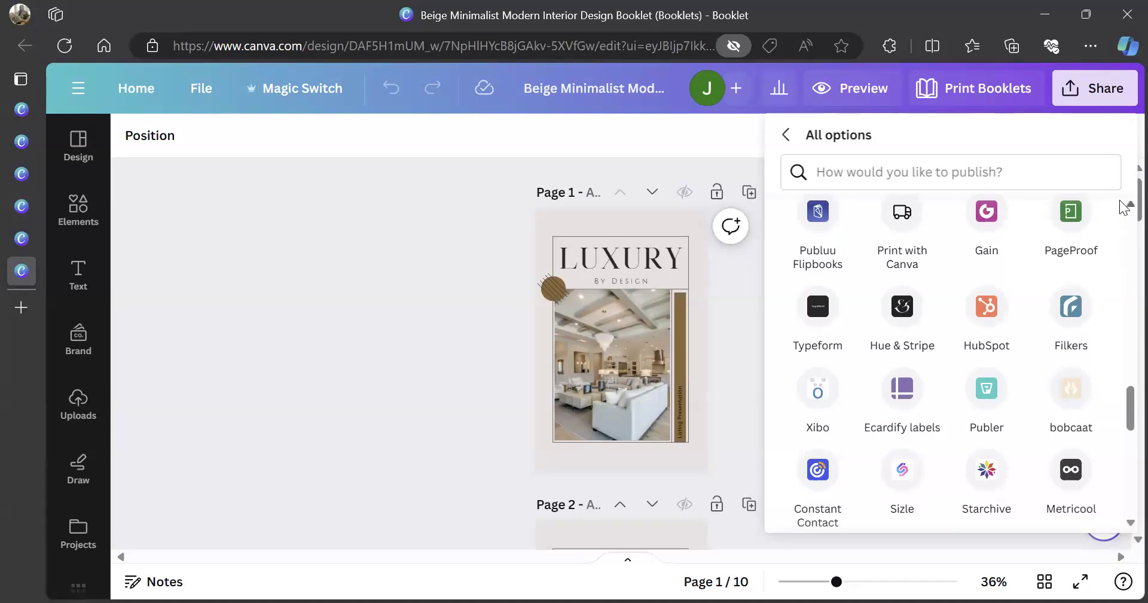
scroll(1121, 203, up, 4)
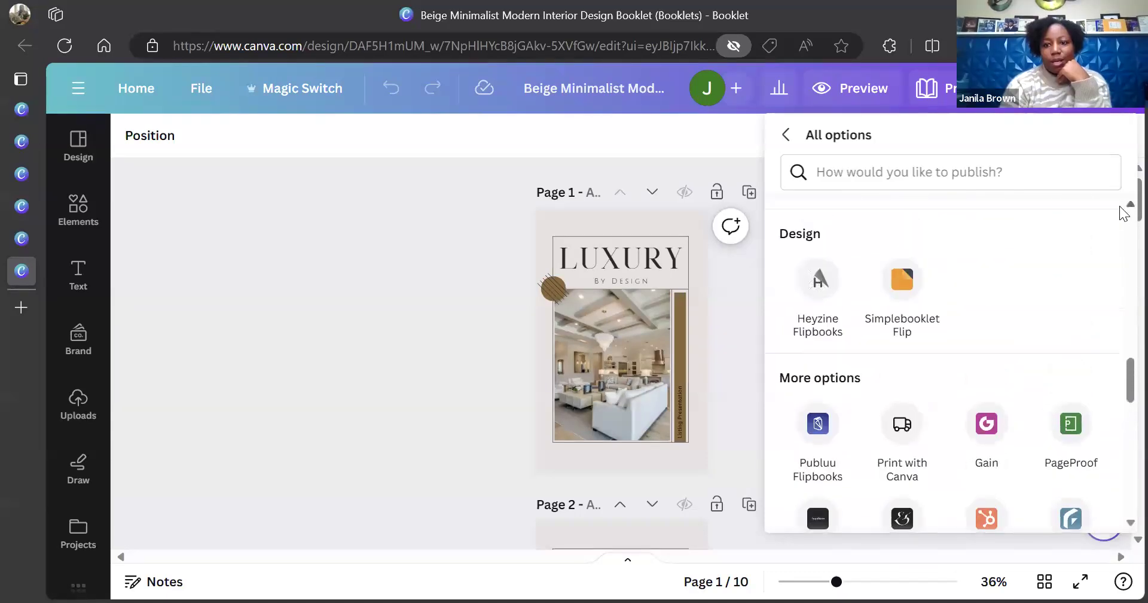
scroll(1121, 210, up, 1)
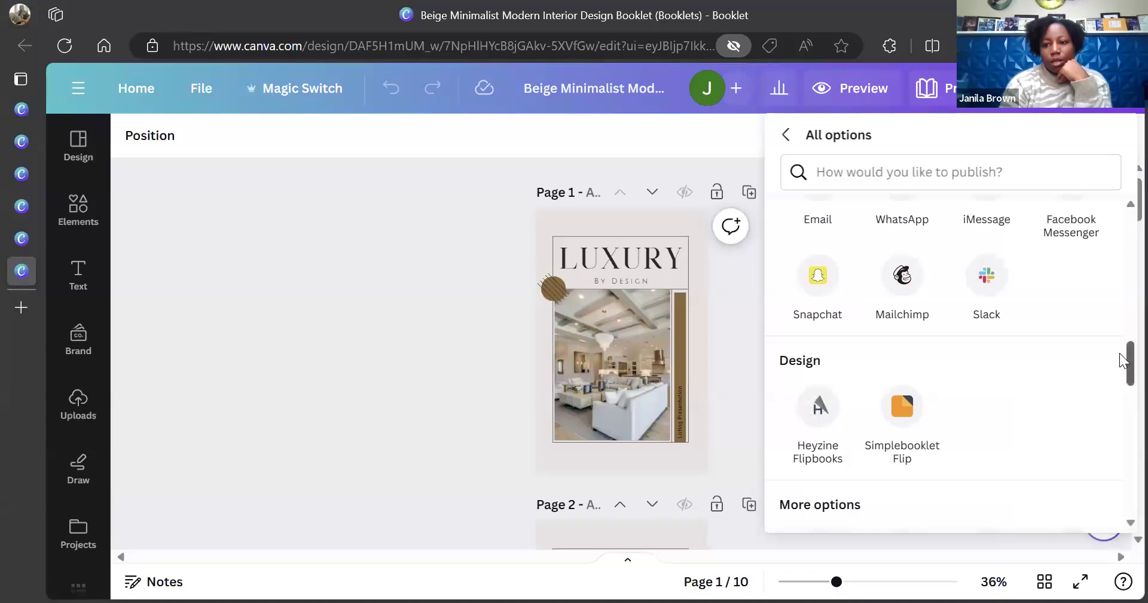
scroll(1123, 358, down, 1)
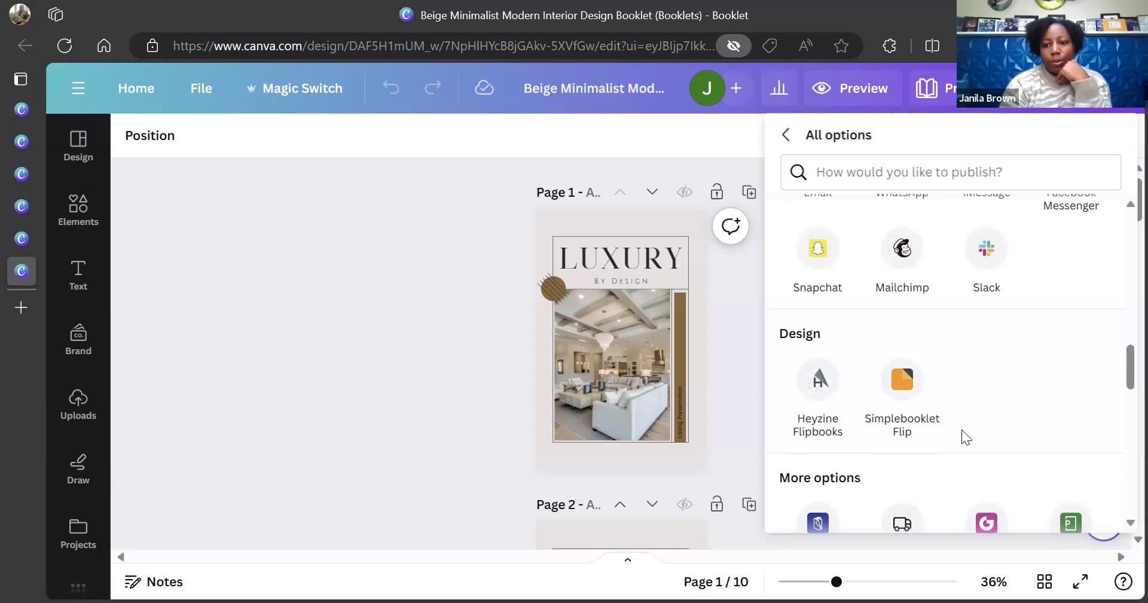
drag(1123, 383, 1123, 414)
scroll(986, 380, up, 5)
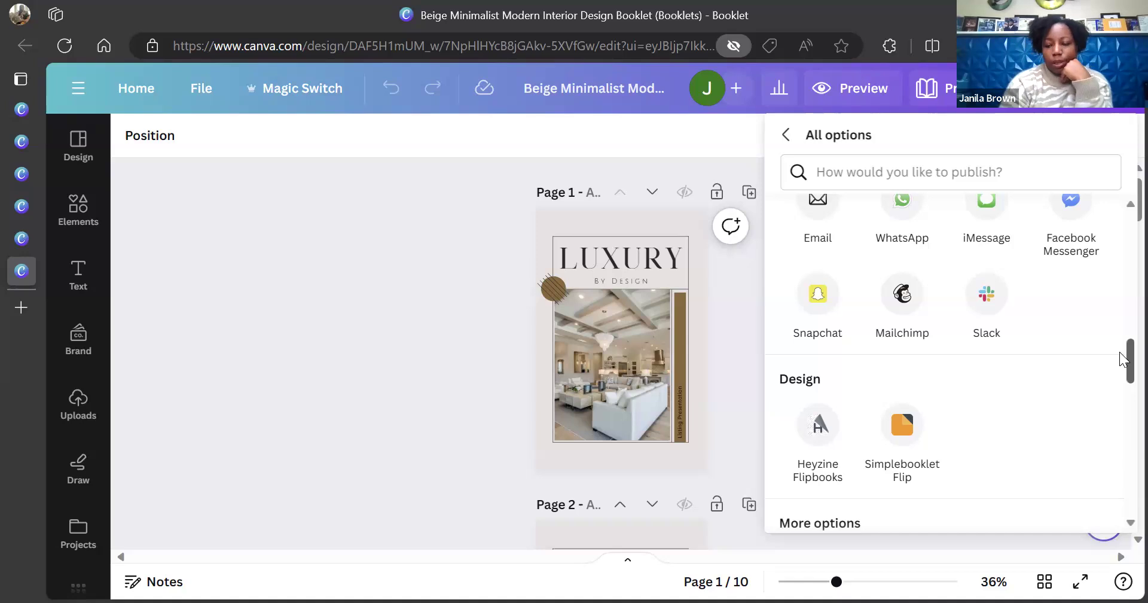
drag(1123, 359, 1123, 402)
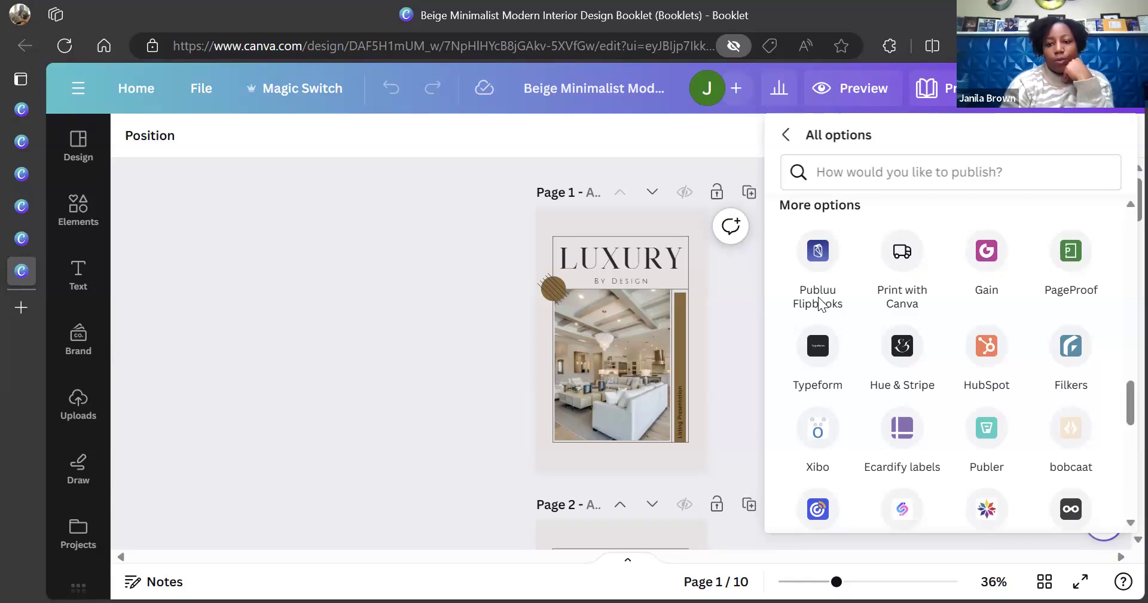
click(816, 260)
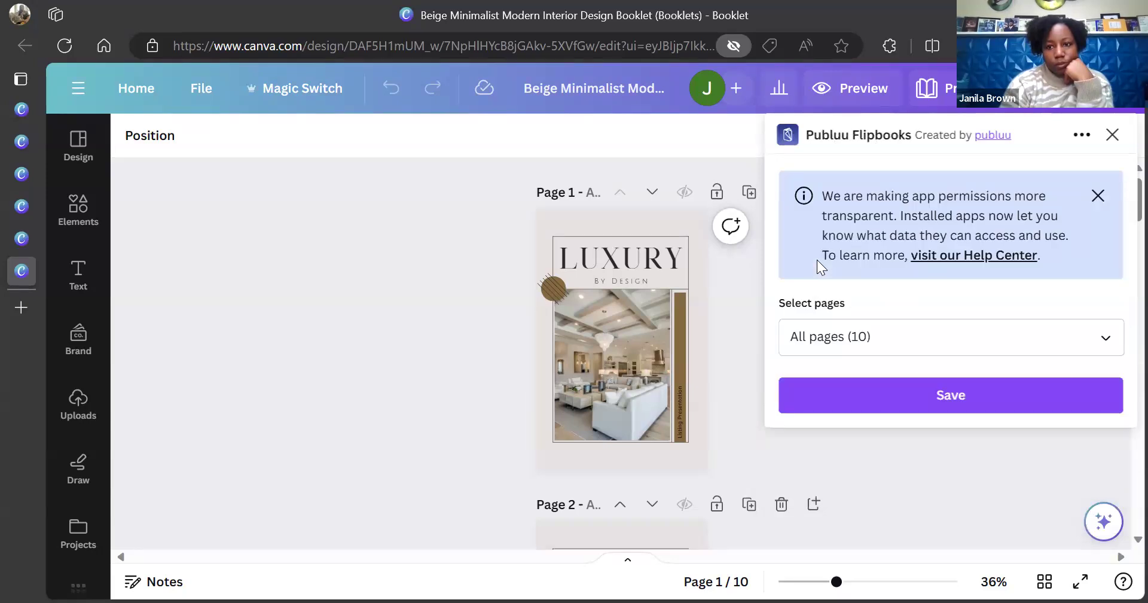
Save all 10 pages of the booklet to Publuu Flipbooks
click(1107, 339)
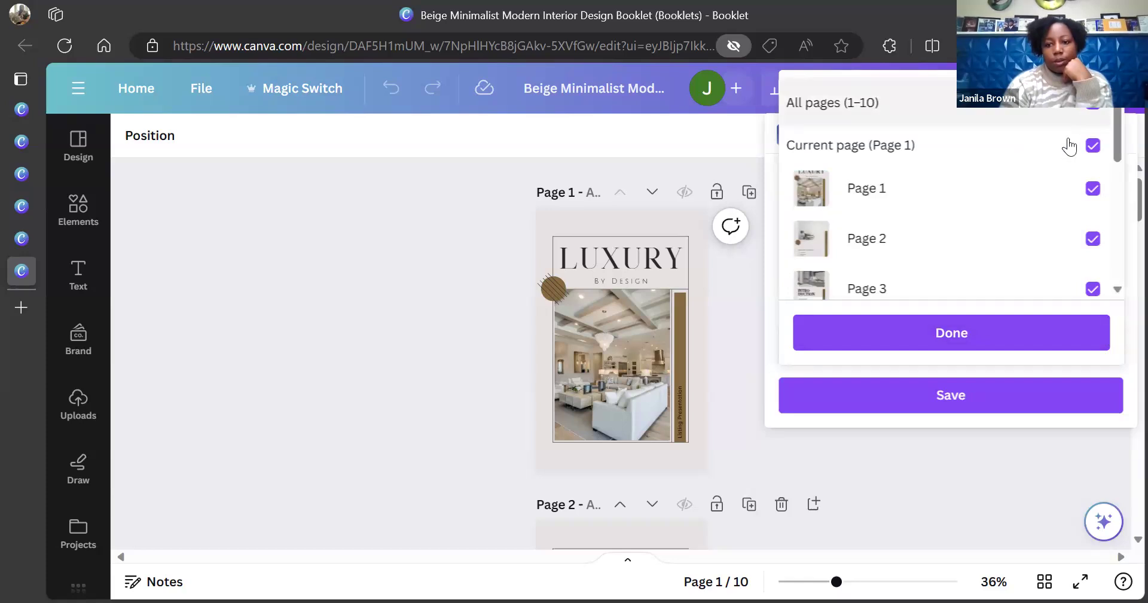
click(994, 334)
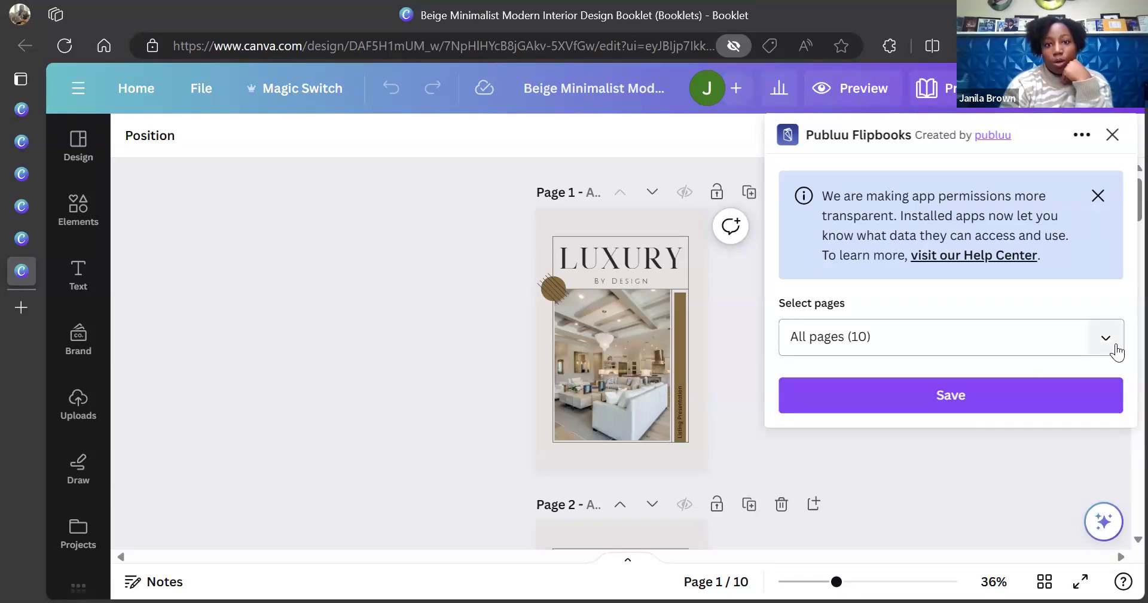
click(971, 397)
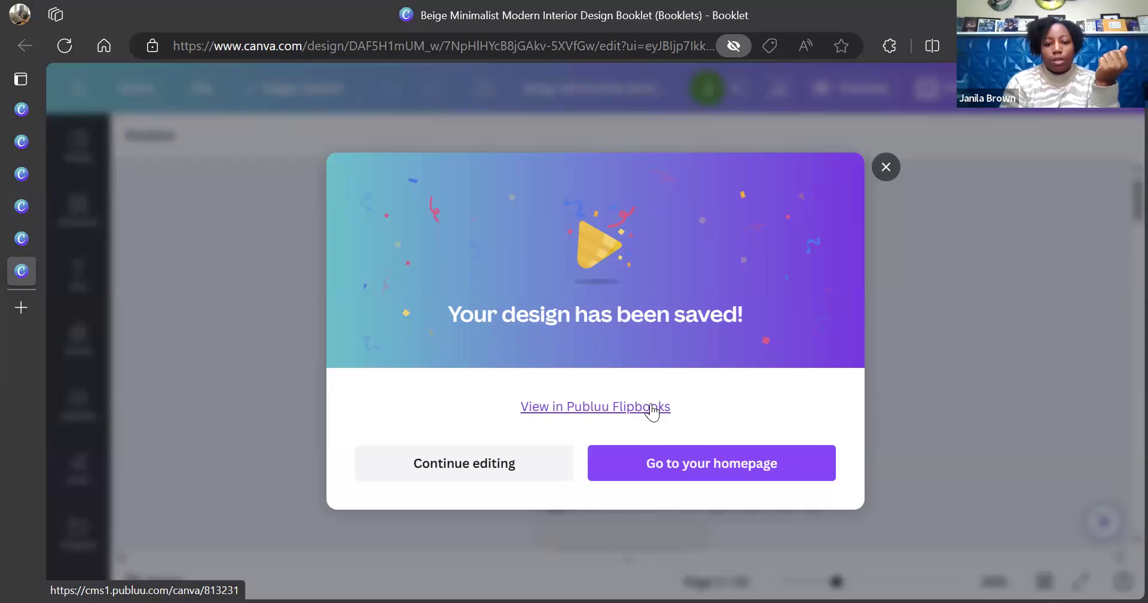
Open the saved booklet in Publuu Flipbooks from the design-saved dialog
click(652, 407)
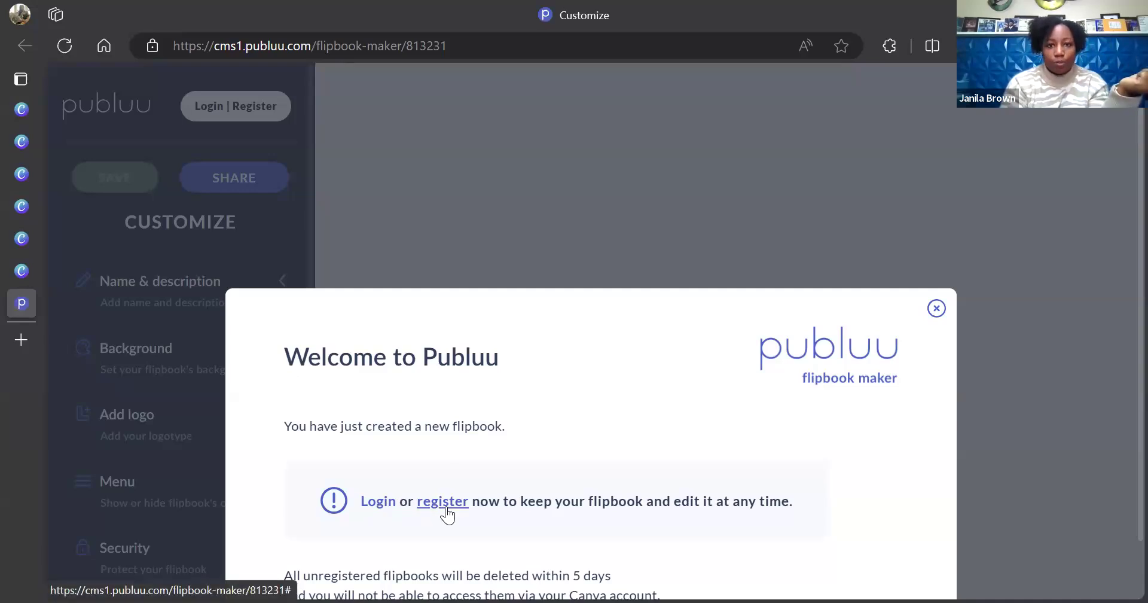
Sign in to Publuu with the account e-mail and password
click(378, 501)
click(397, 395)
text(df)
key(BackSpace)
key(BackSpace)
text(s)
key(BackSpace)
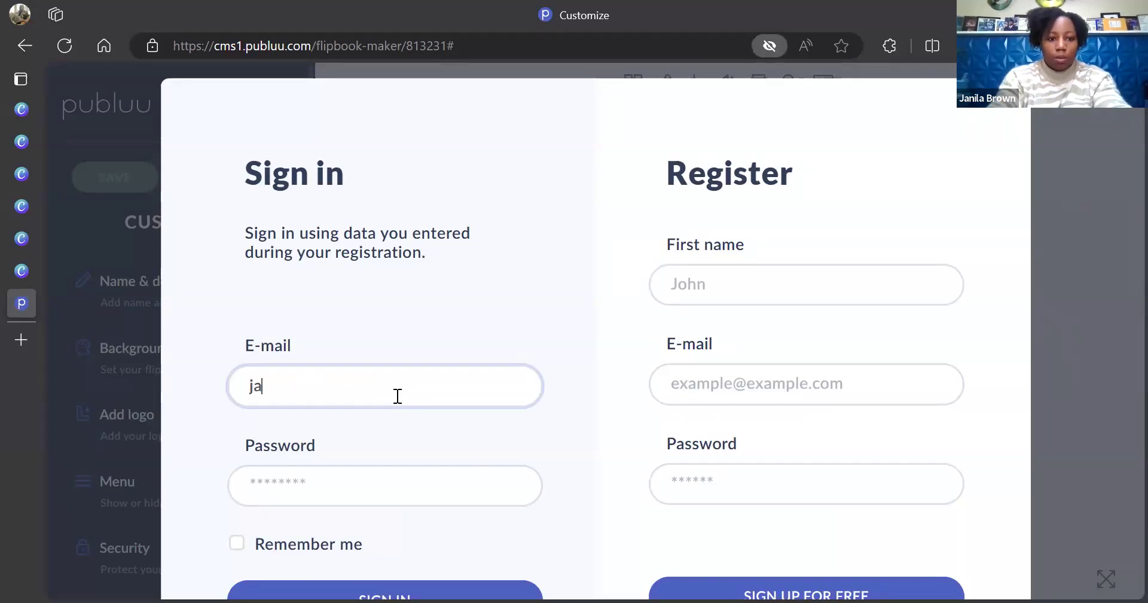
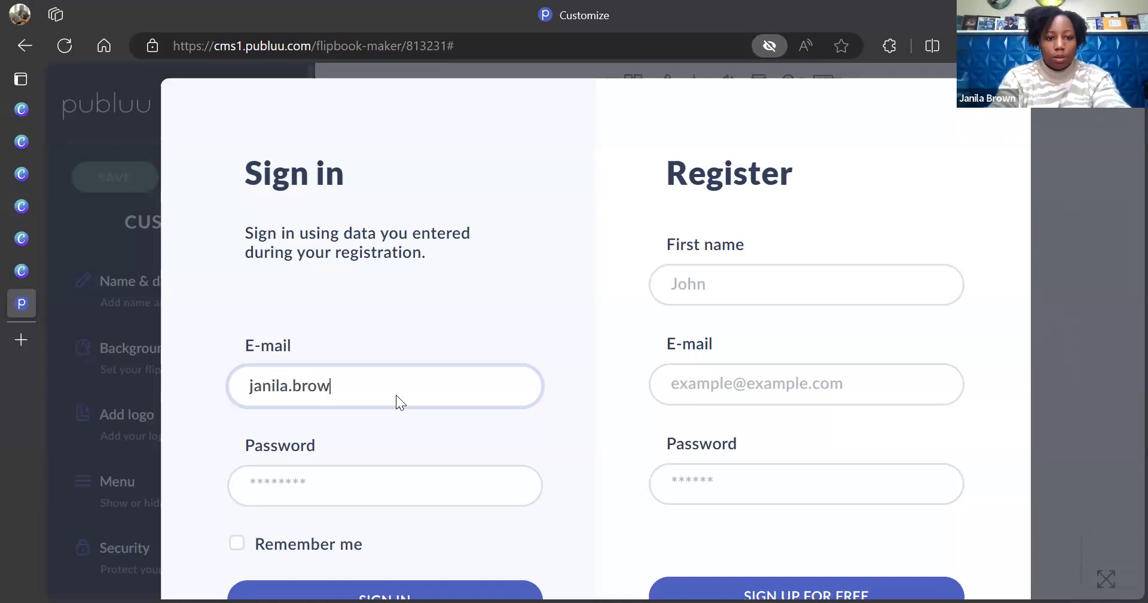
key(Tab)
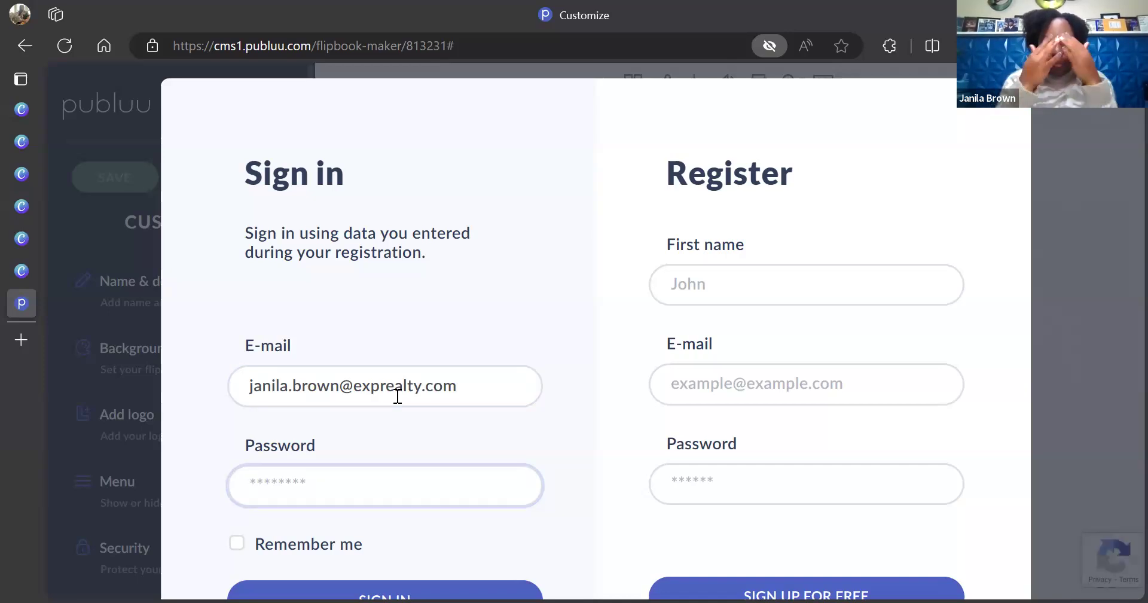
text(****)
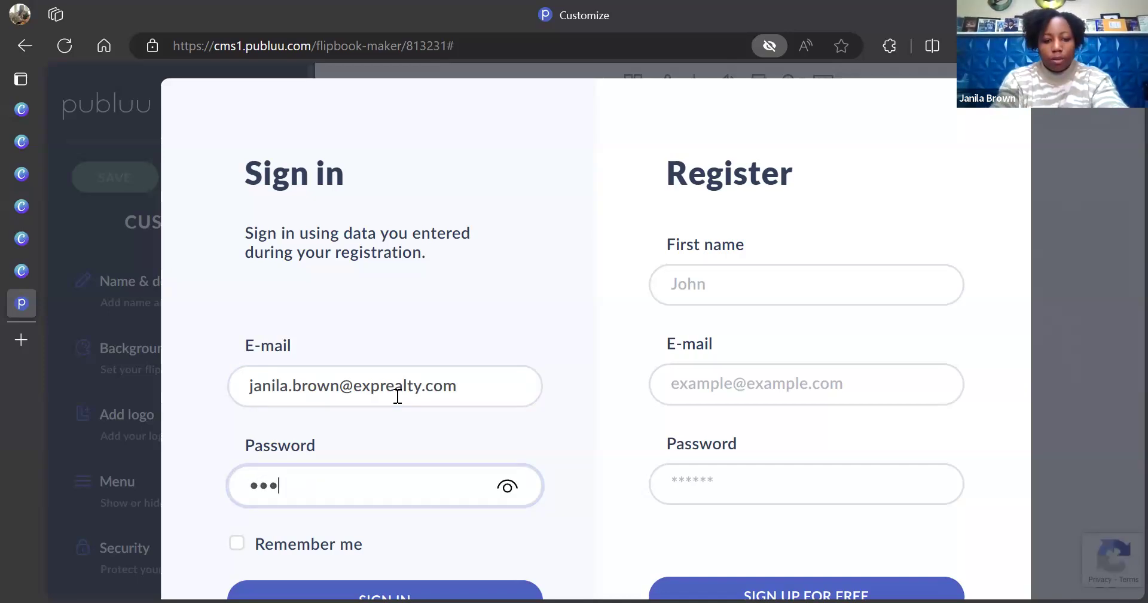
text(********)
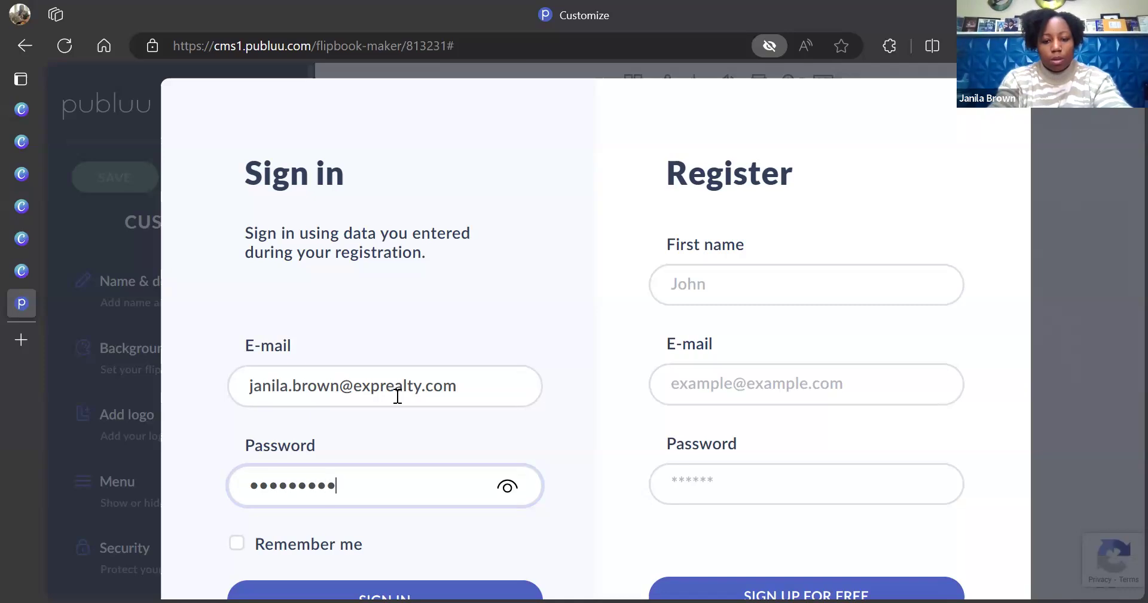
text(**)
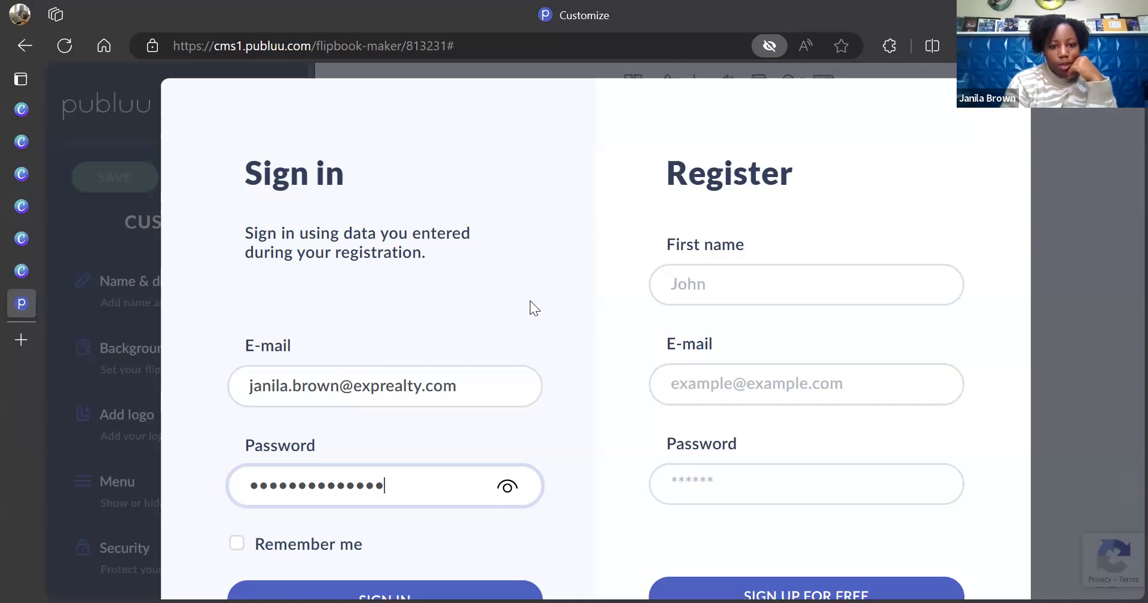
click(372, 583)
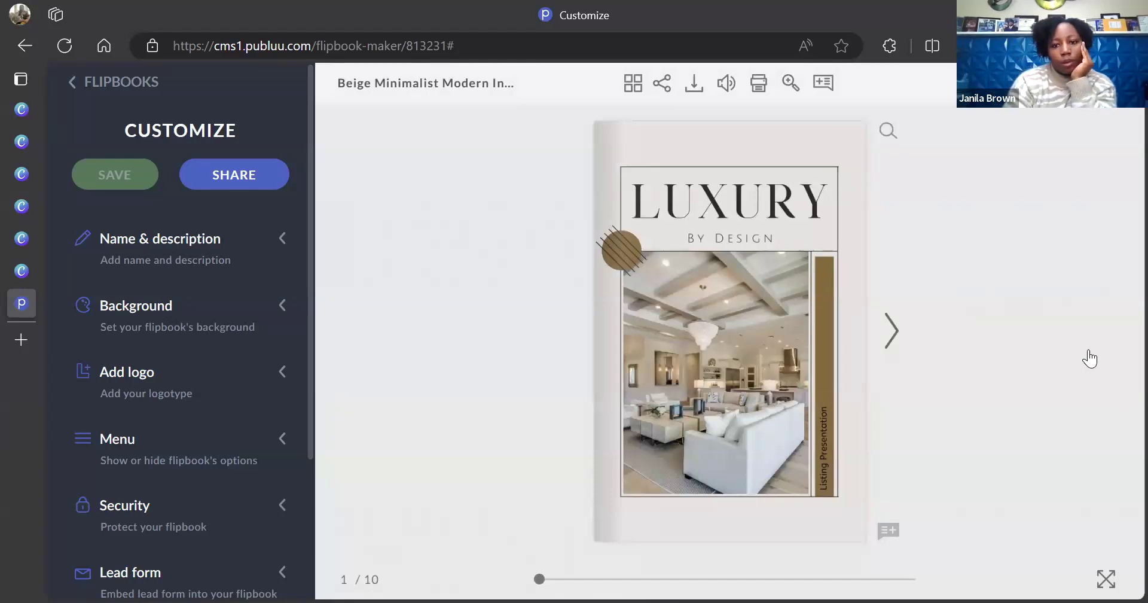
Page forward through the flipbook preview to the last page, 10 of 10
click(889, 338)
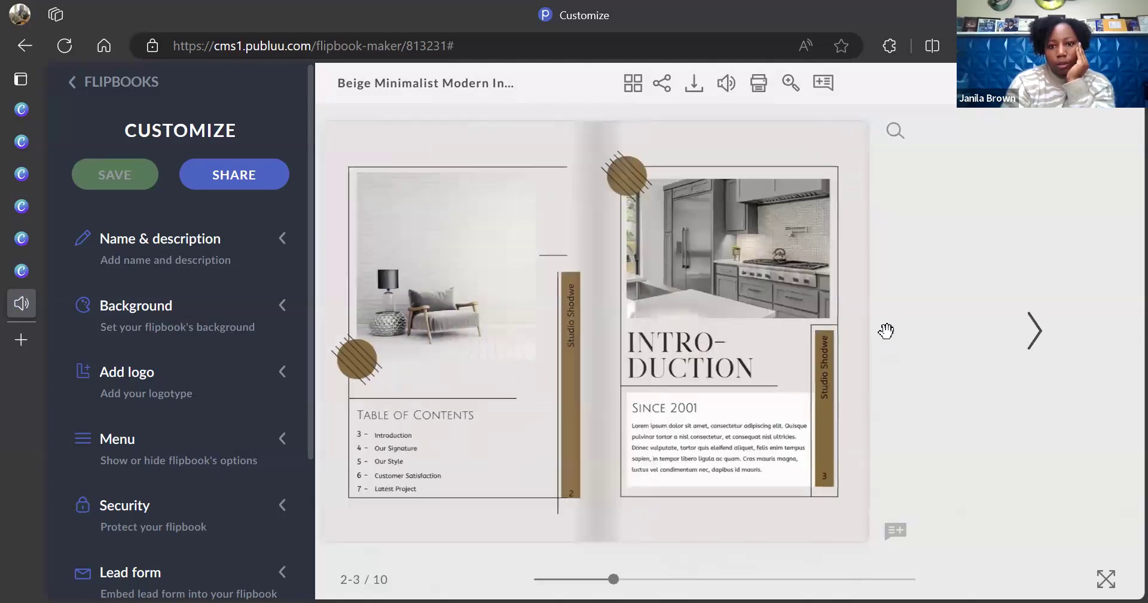
click(1036, 346)
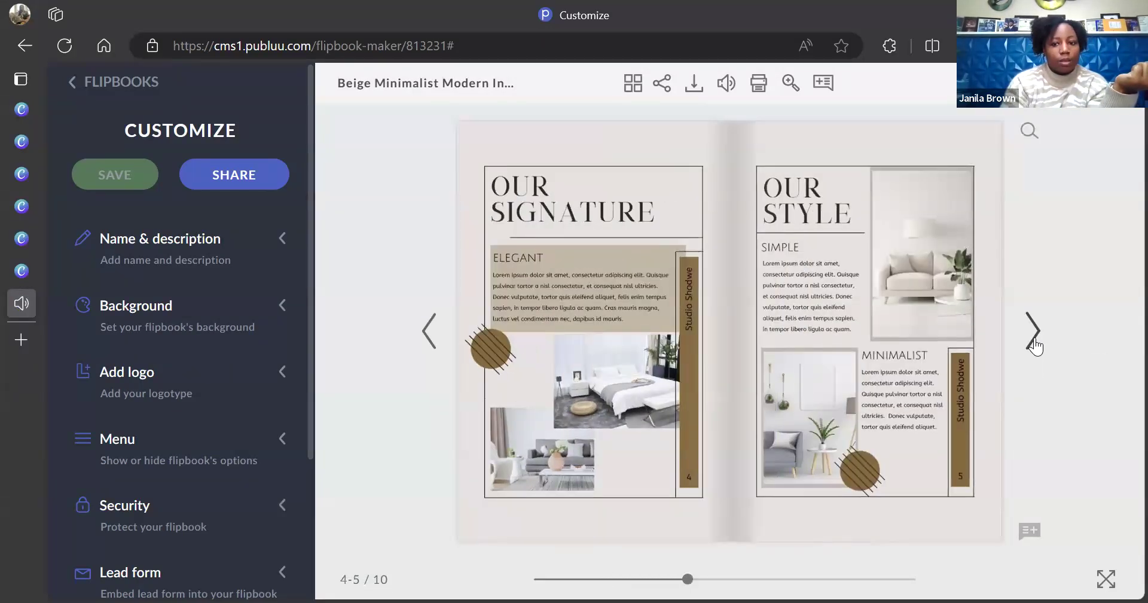
click(1035, 346)
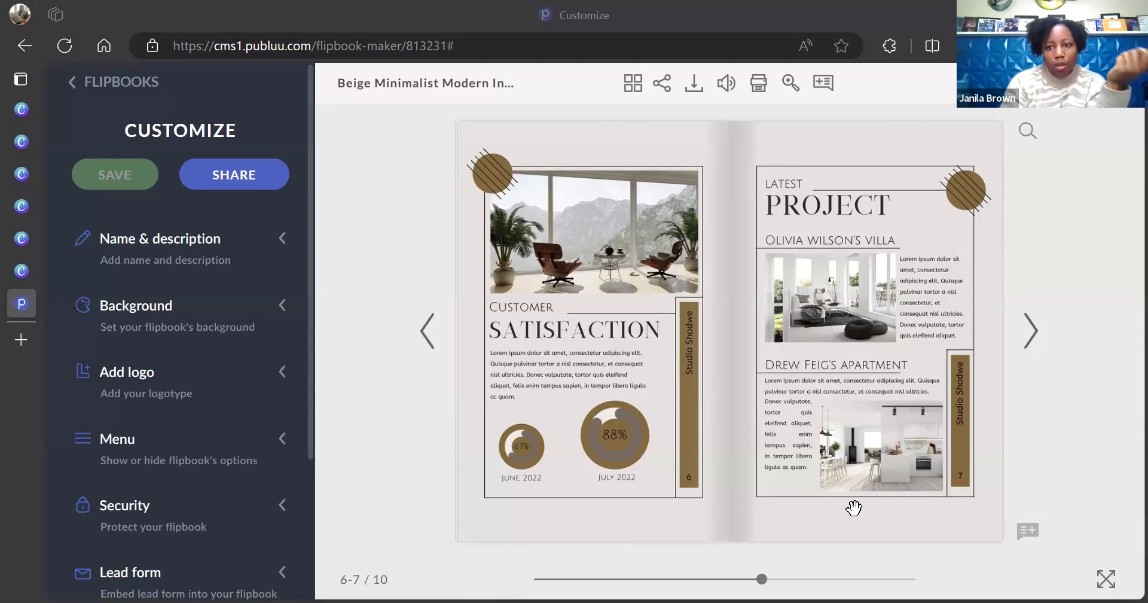
click(1031, 331)
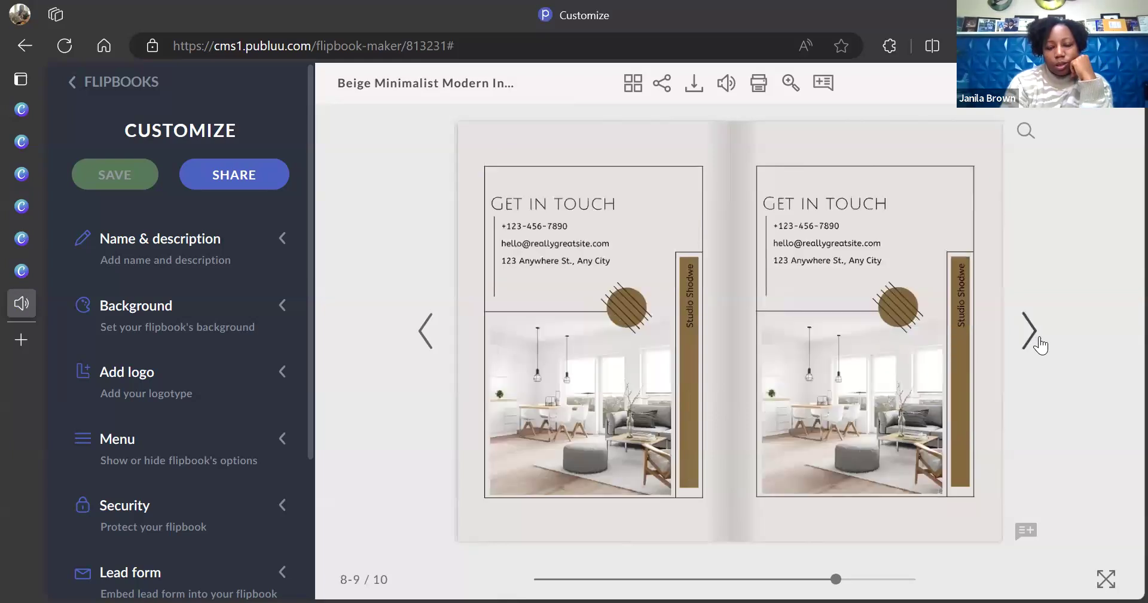
click(1040, 341)
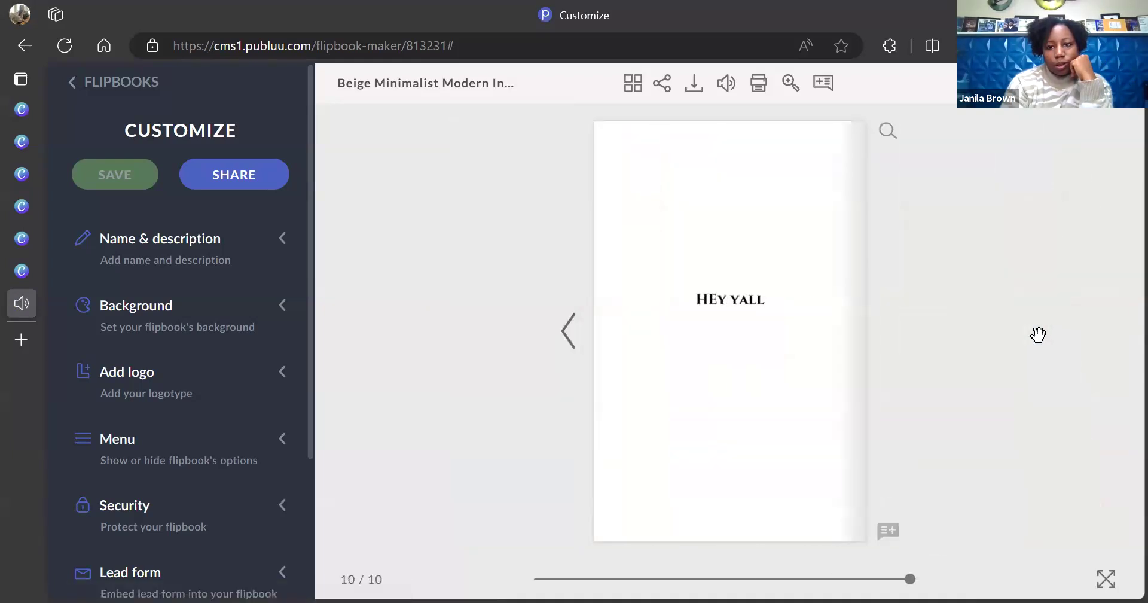
Page back to the cover, then forward to the pages 2–3 spread
click(568, 343)
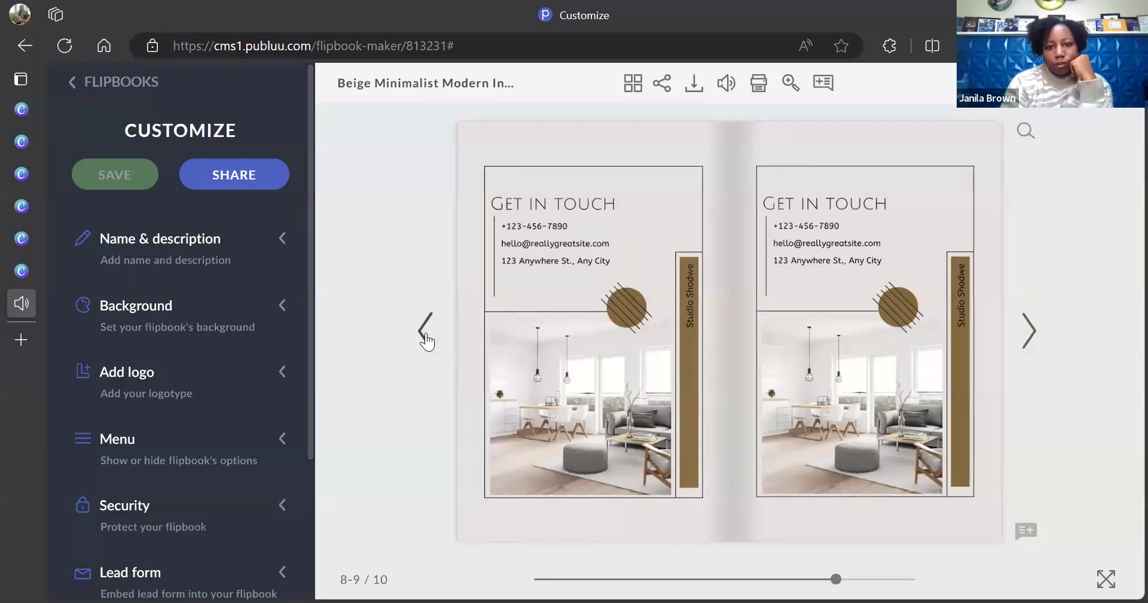
click(425, 329)
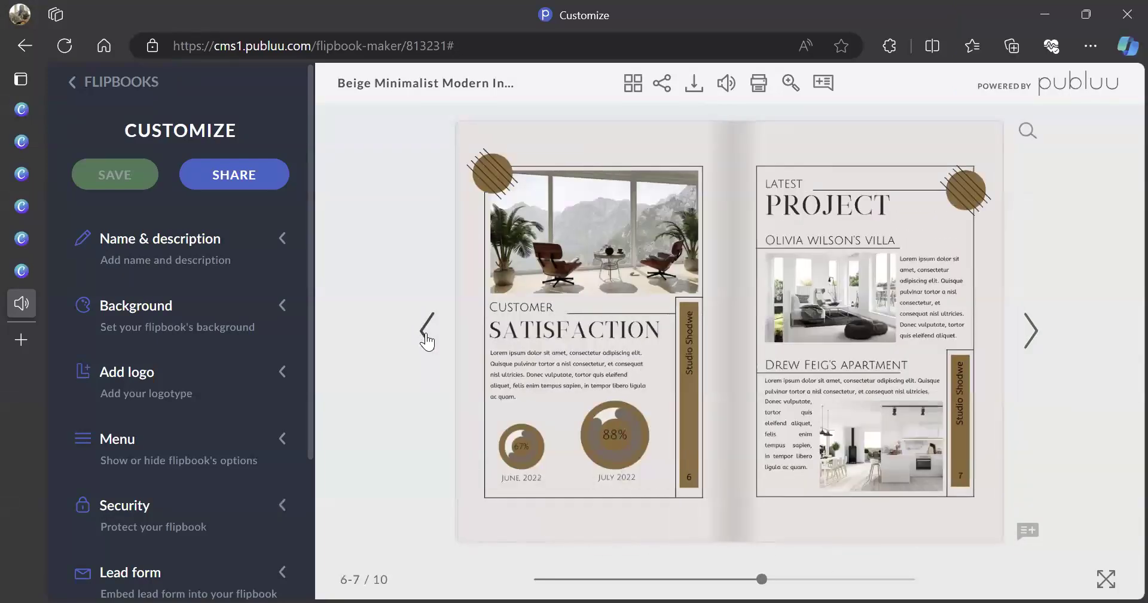
click(426, 338)
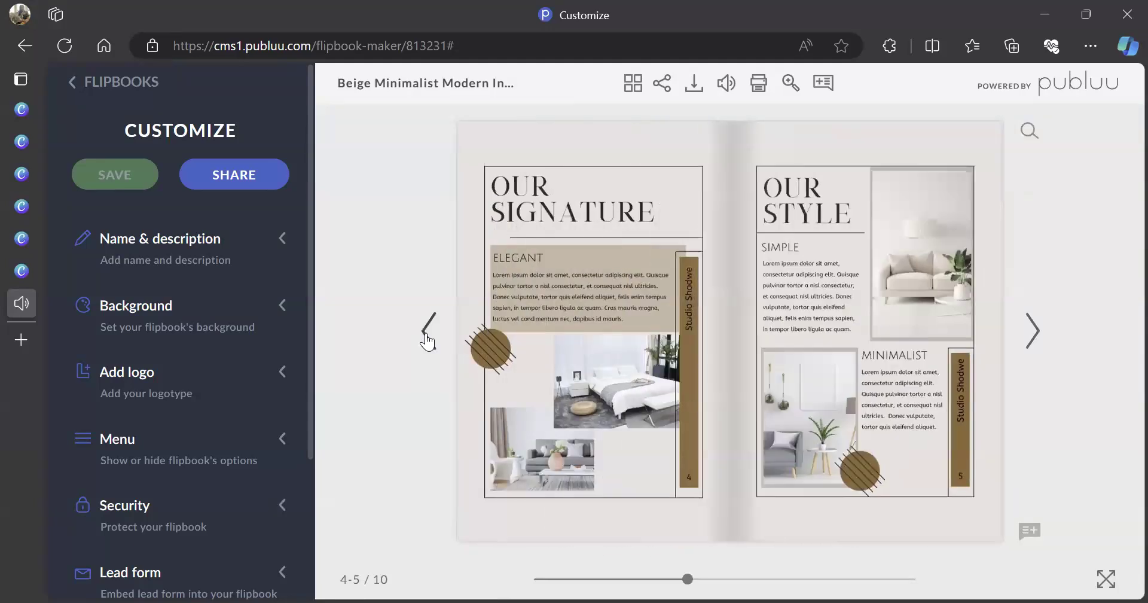
click(426, 338)
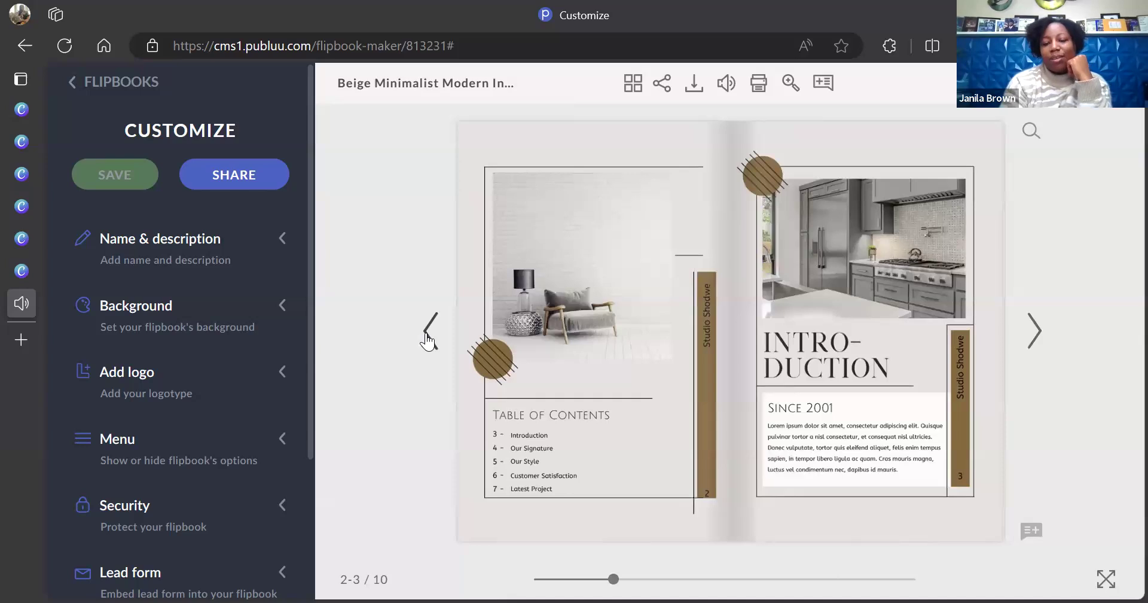
click(426, 338)
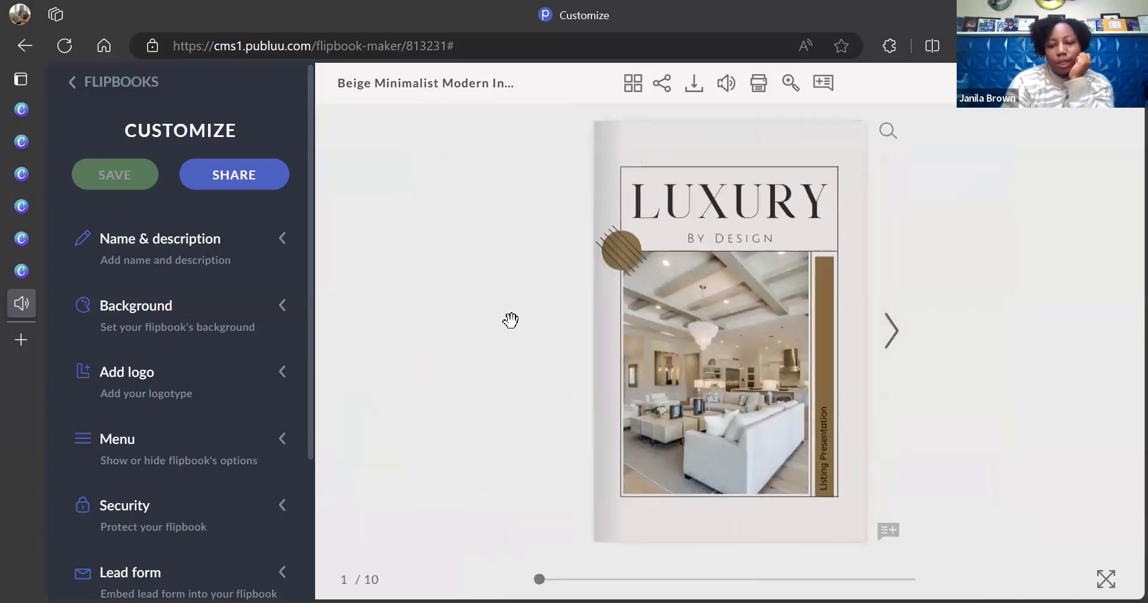
click(891, 338)
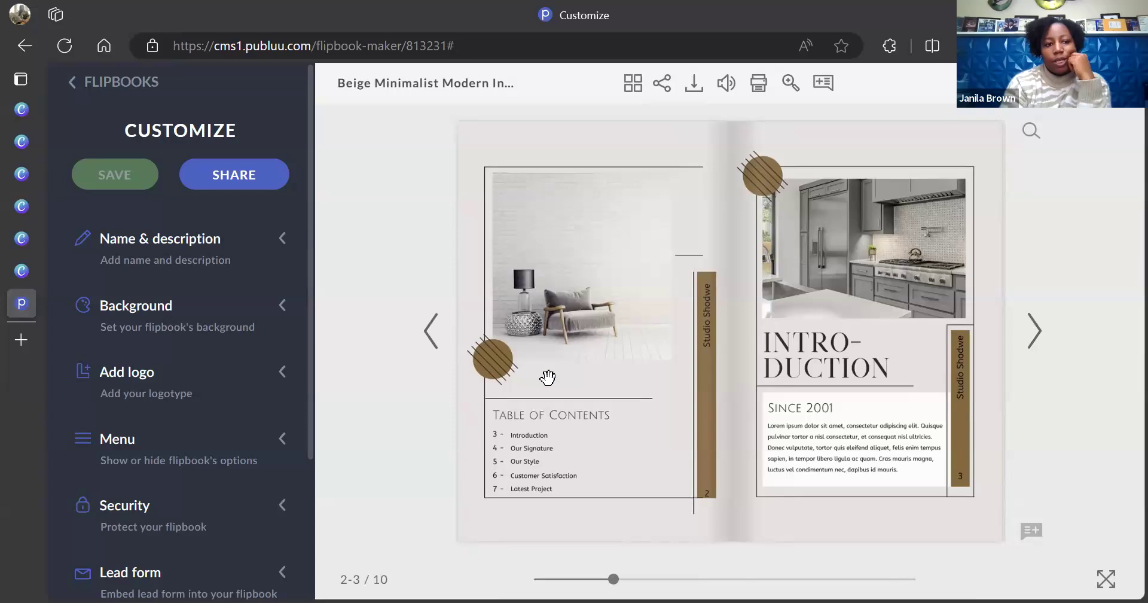
Back in the Canva booklet, dismiss the saved message and add a blank page after page 1
click(20, 274)
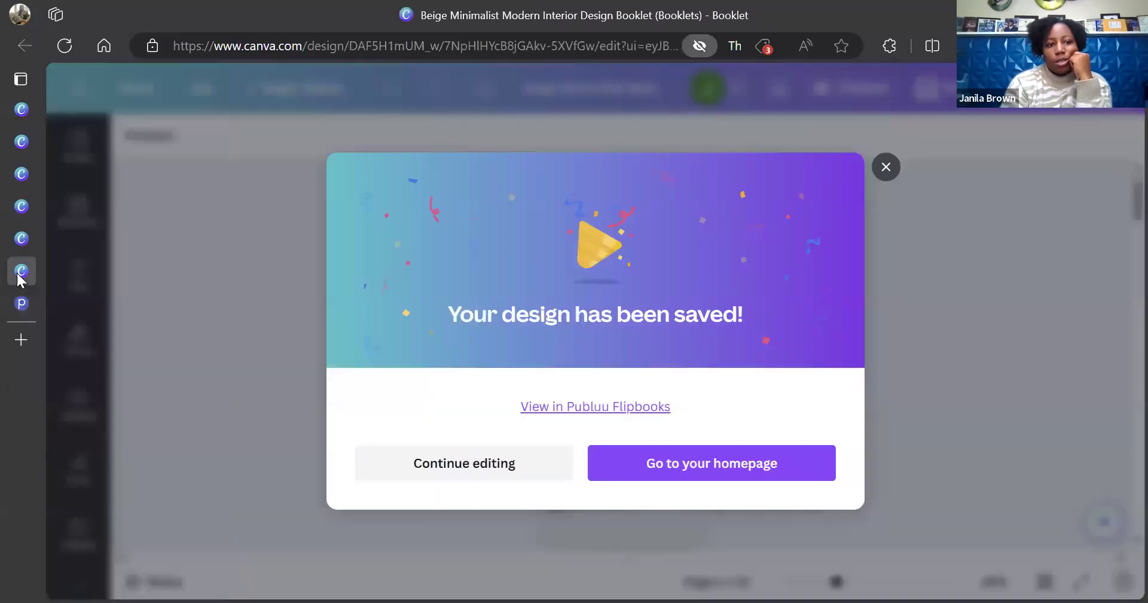
click(886, 168)
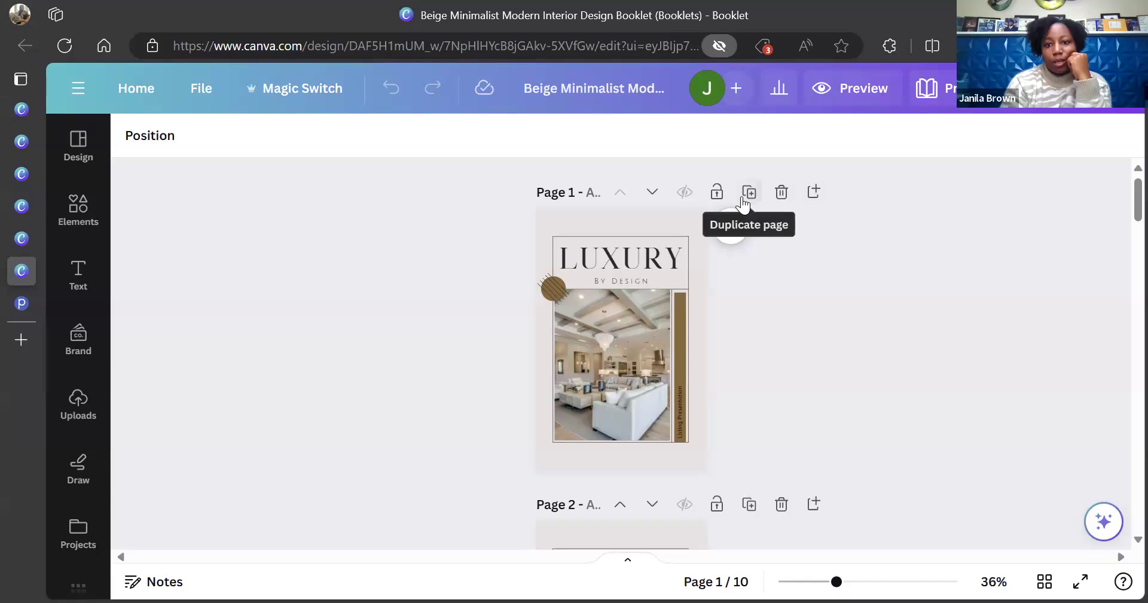
click(813, 192)
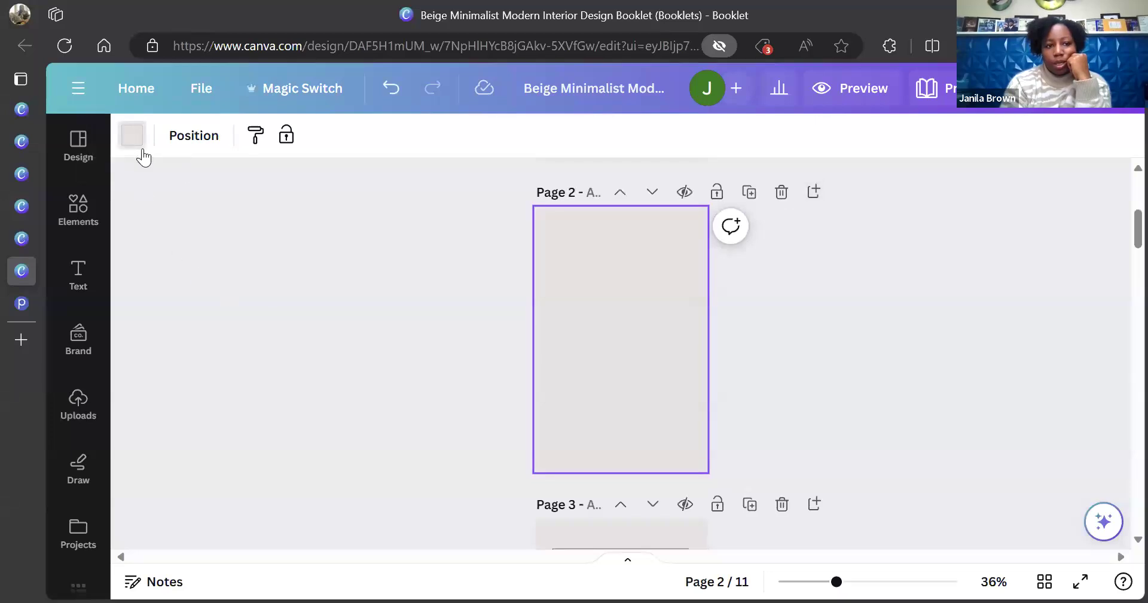
Give Canva's new page 2 a white background and return to the Publuu flipbook editor
click(133, 138)
click(202, 305)
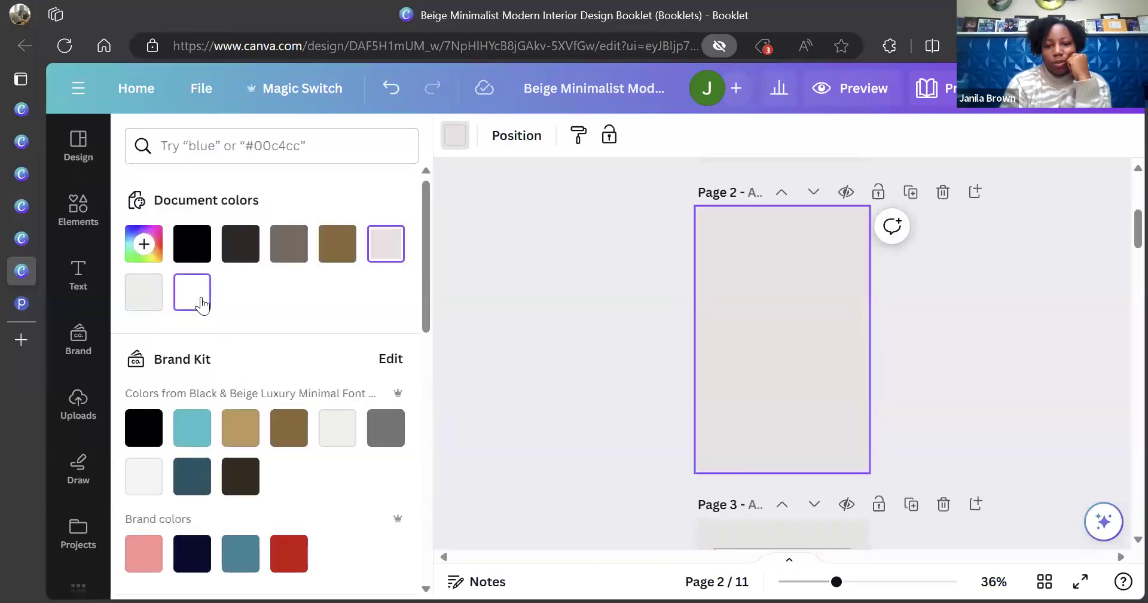
click(597, 334)
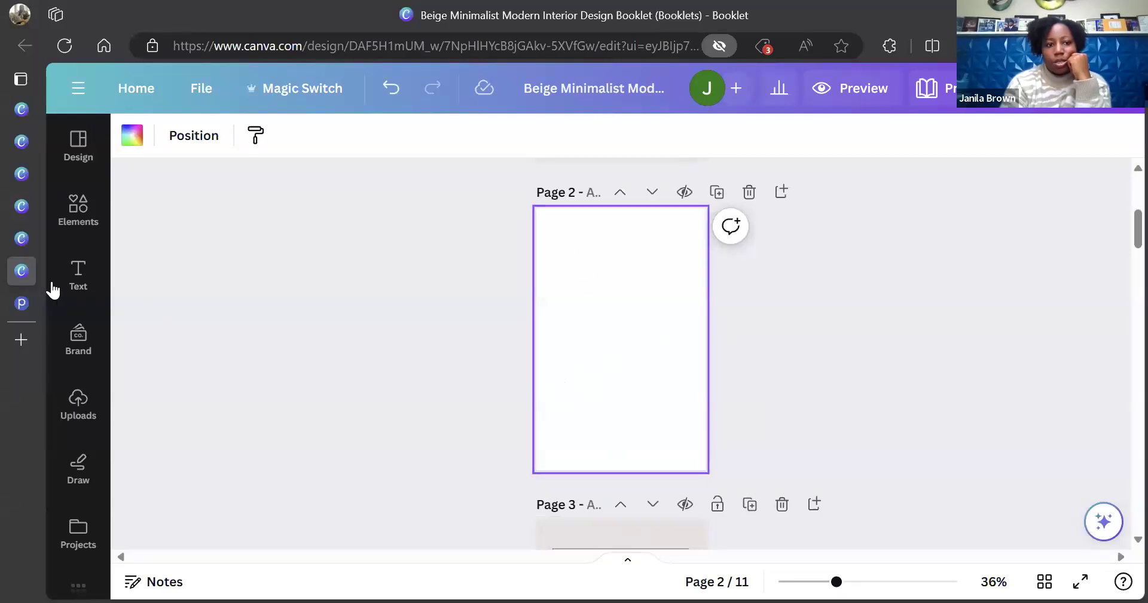
click(15, 311)
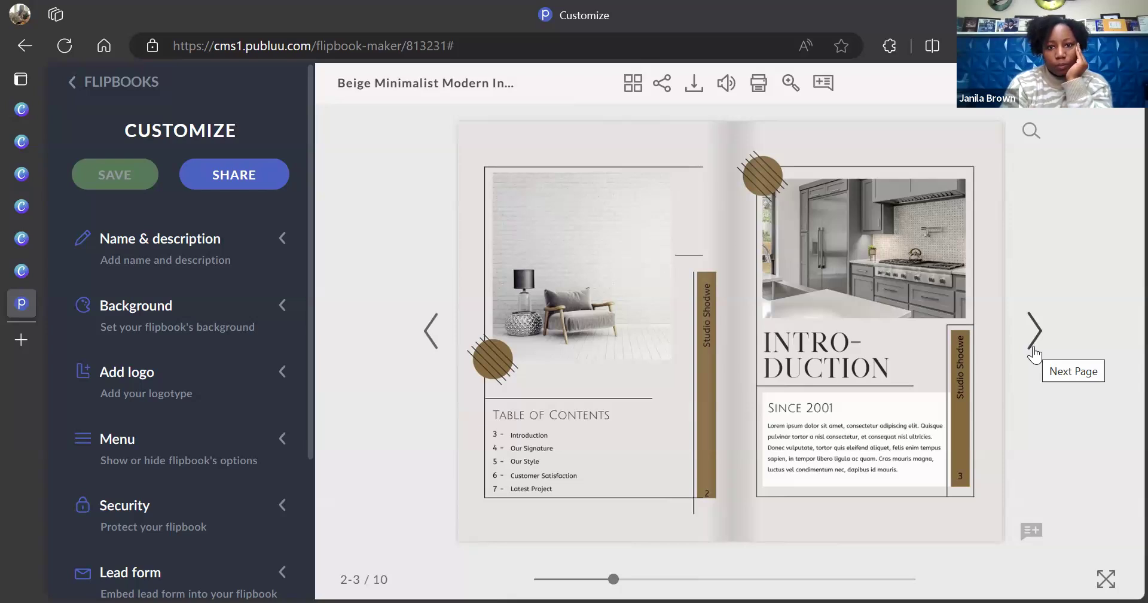
Turn the flipbook preview forward to the pages 4–5 Our Signature and Our Style spread
click(1034, 332)
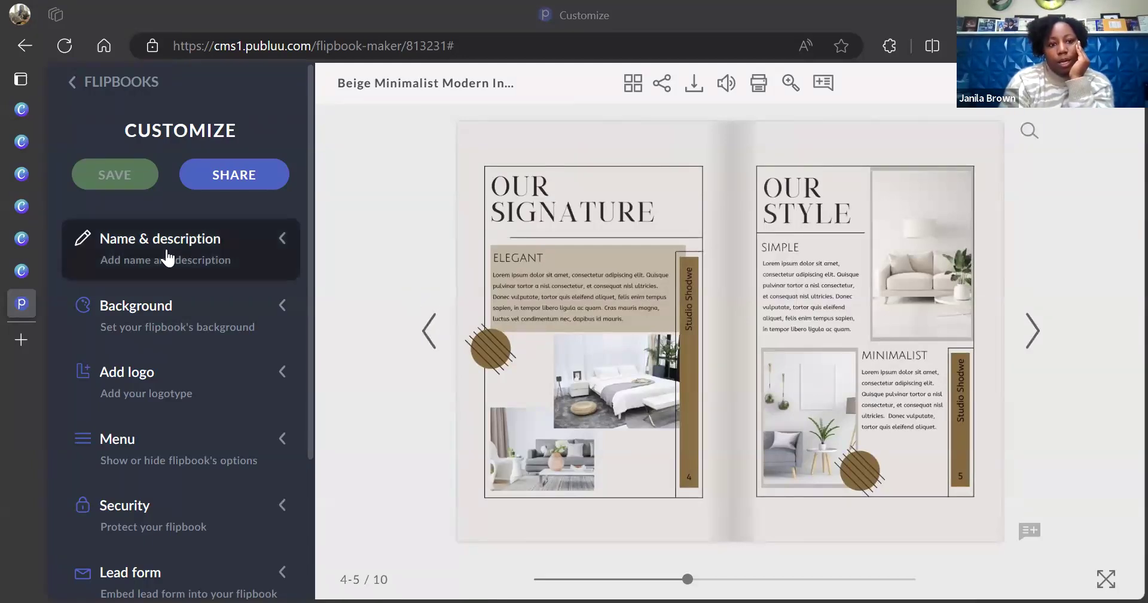
Rename the flipbook to 'Class Sample' in the Name & description settings
click(253, 242)
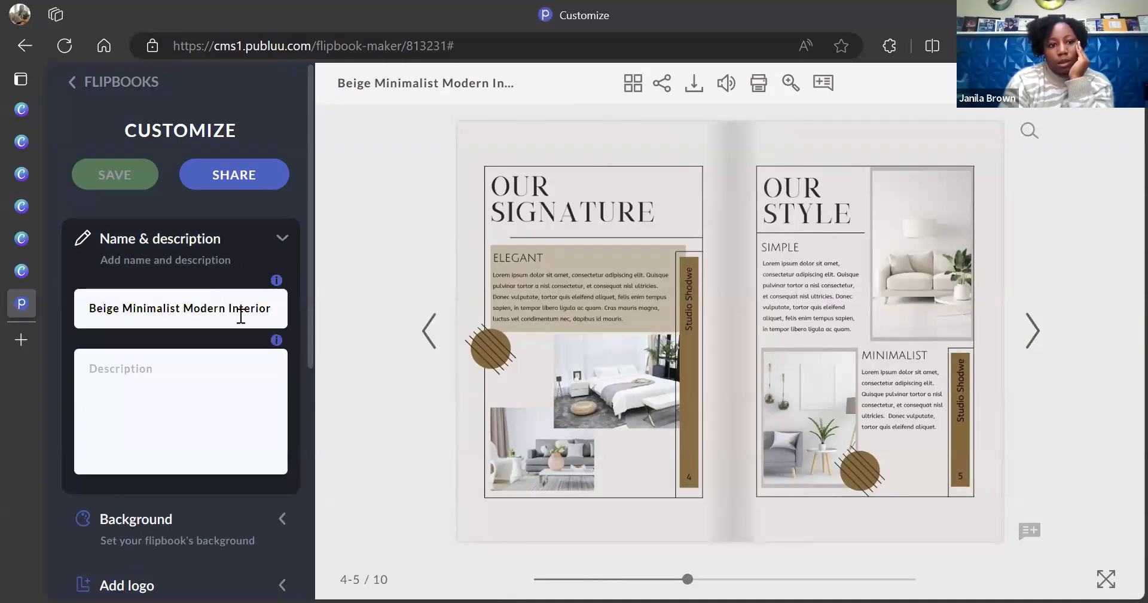
drag(280, 307, 59, 306)
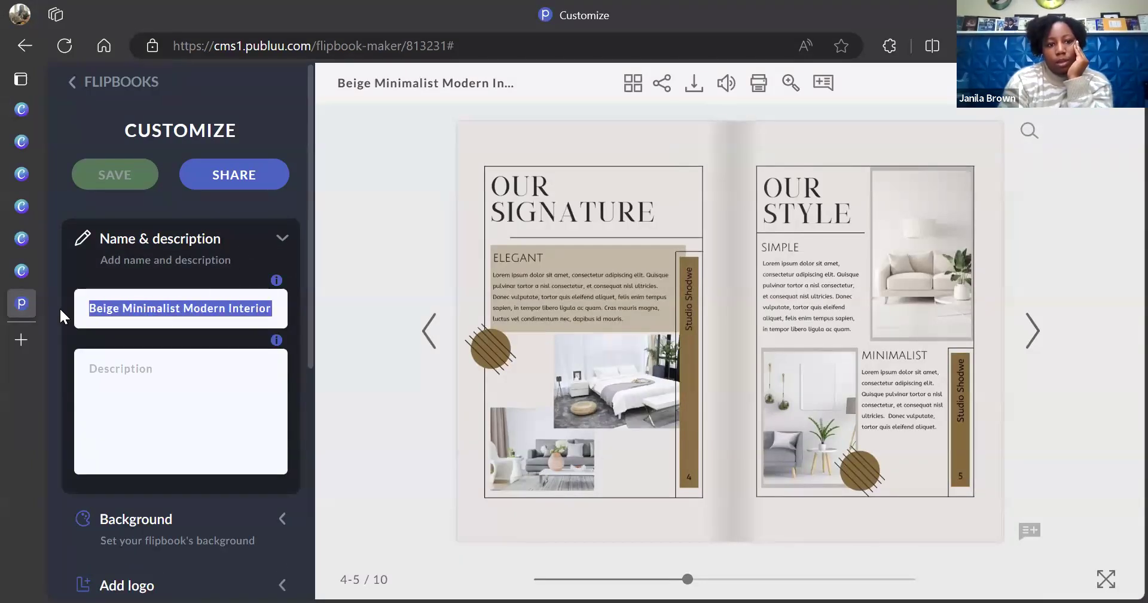
text(Samp)
key(BackSpace)
key(BackSpace)
key(BackSpace)
key(BackSpace)
click(241, 318)
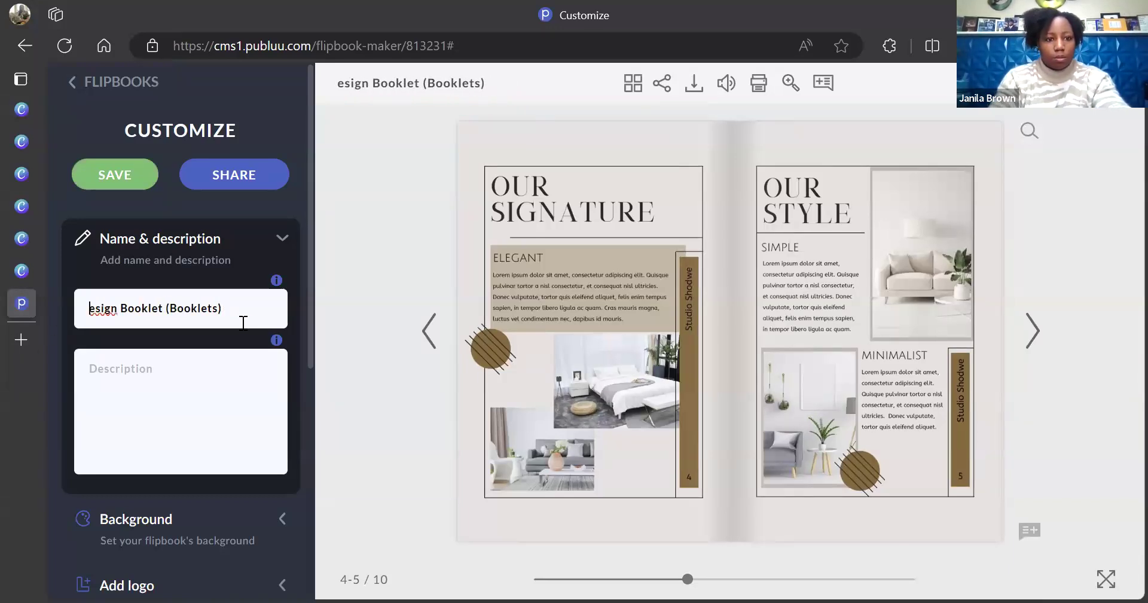
key(BackSpace)
key(BackSpace)
key(BackSpace)
key(BackSpace)
key(BackSpace)
key(BackSpace)
key(BackSpace)
key(BackSpace)
key(BackSpace)
key(BackSpace)
key(BackSpace)
key(BackSpace)
key(BackSpace)
key(BackSpace)
key(BackSpace)
key(BackSpace)
key(BackSpace)
key(BackSpace)
key(BackSpace)
key(BackSpace)
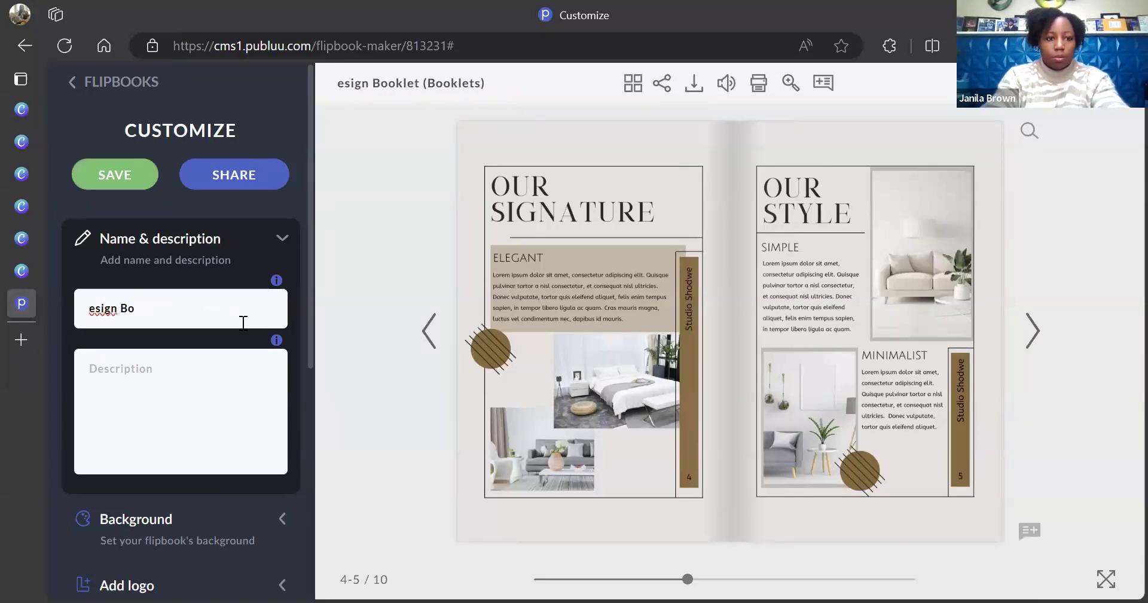
text(Class )
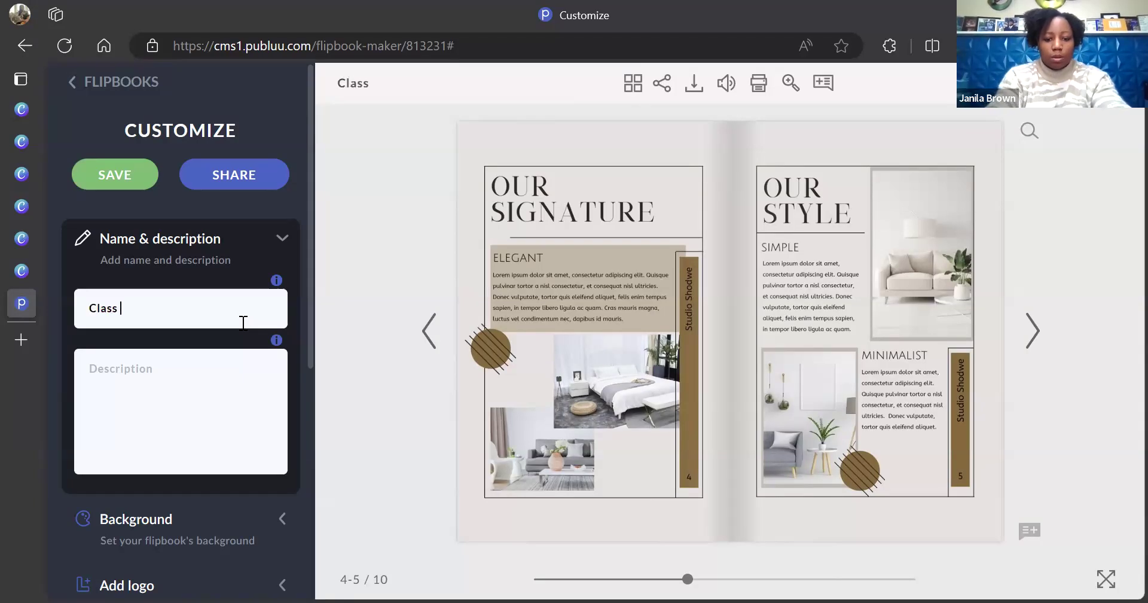
text(Sample)
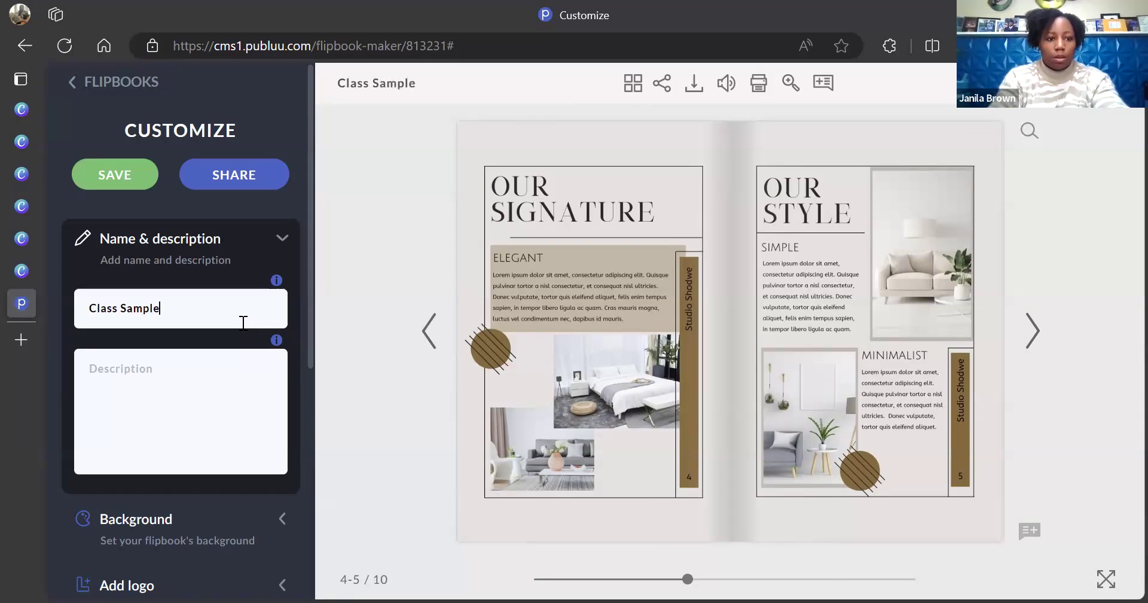
Enter 'For your Viewing' as the flipbook description
click(229, 373)
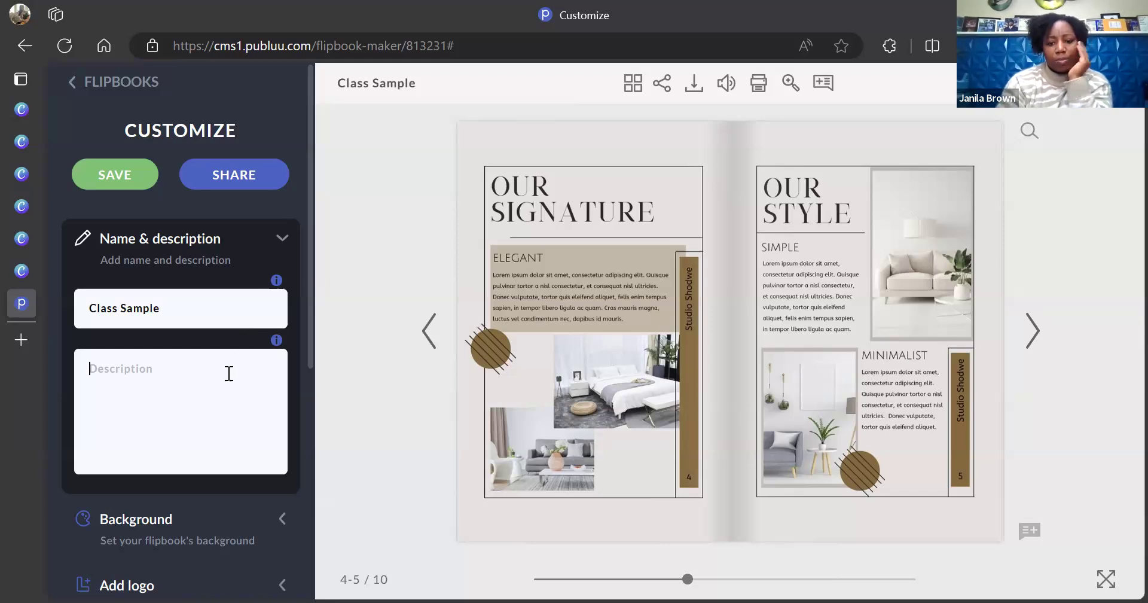
text(For y)
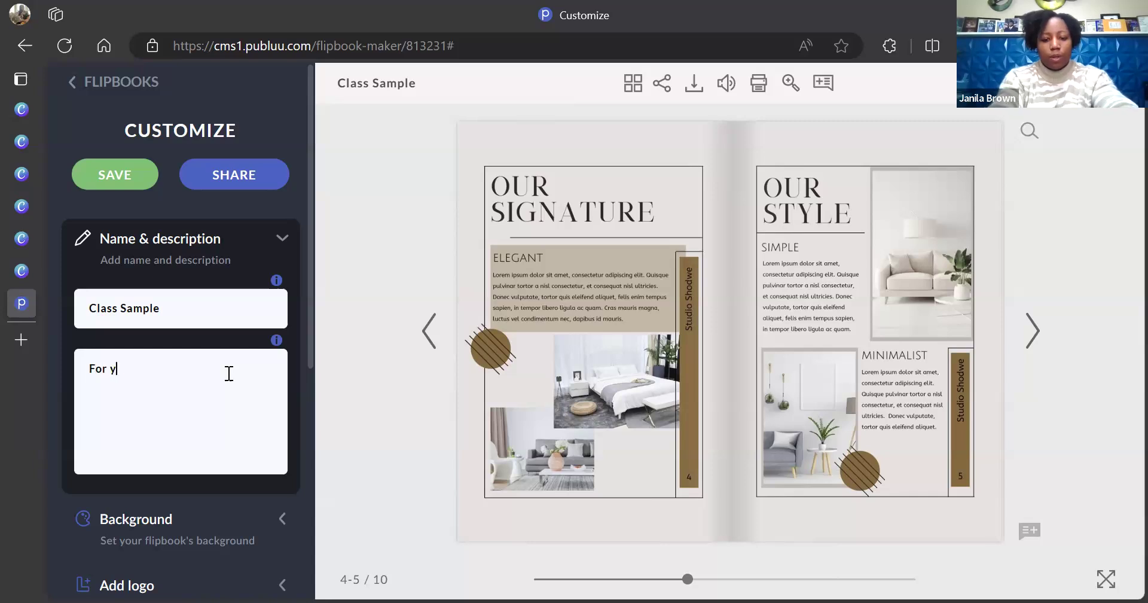
text(our Viewing)
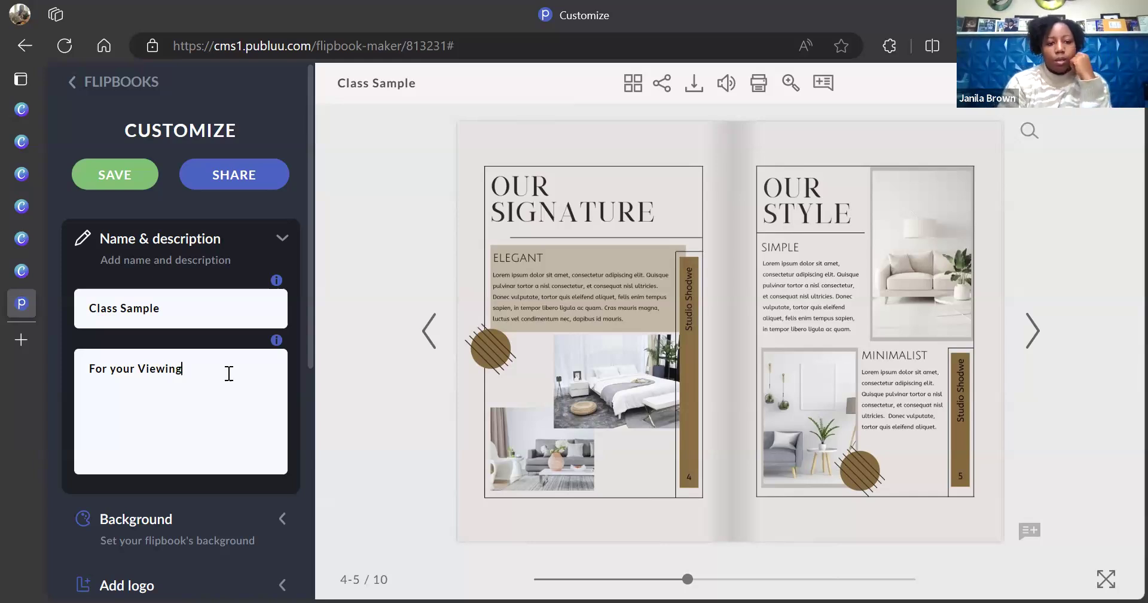
drag(308, 357, 308, 499)
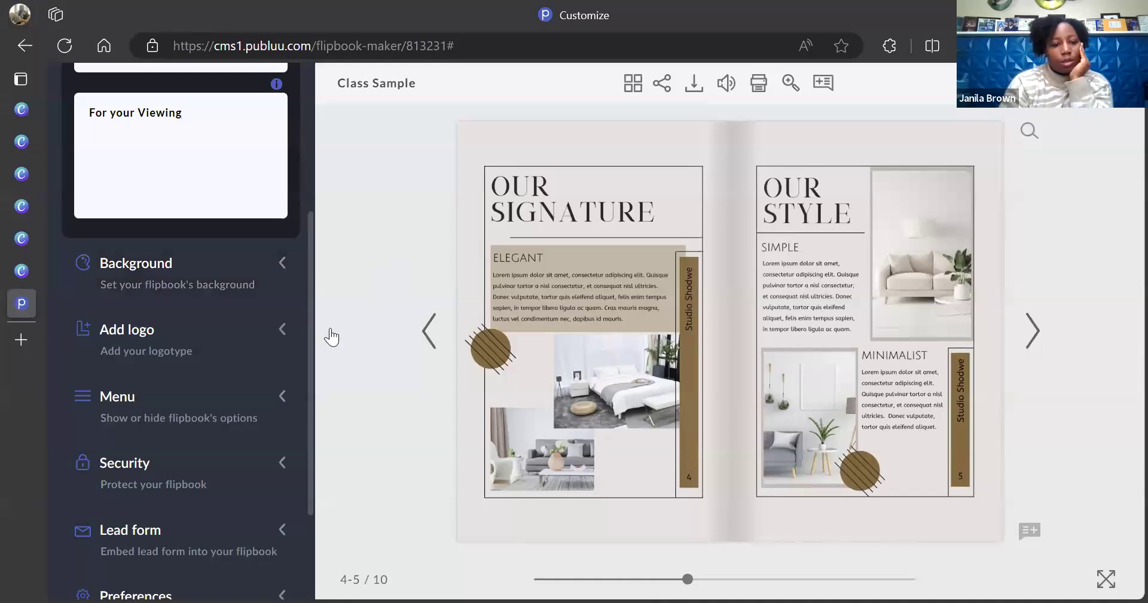
click(235, 349)
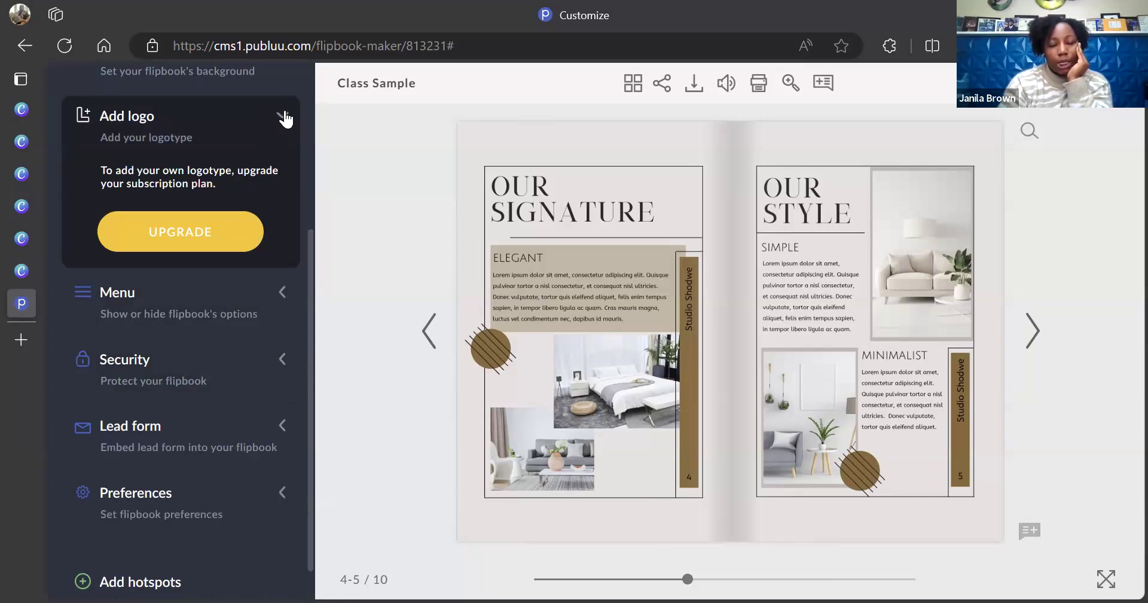
click(283, 116)
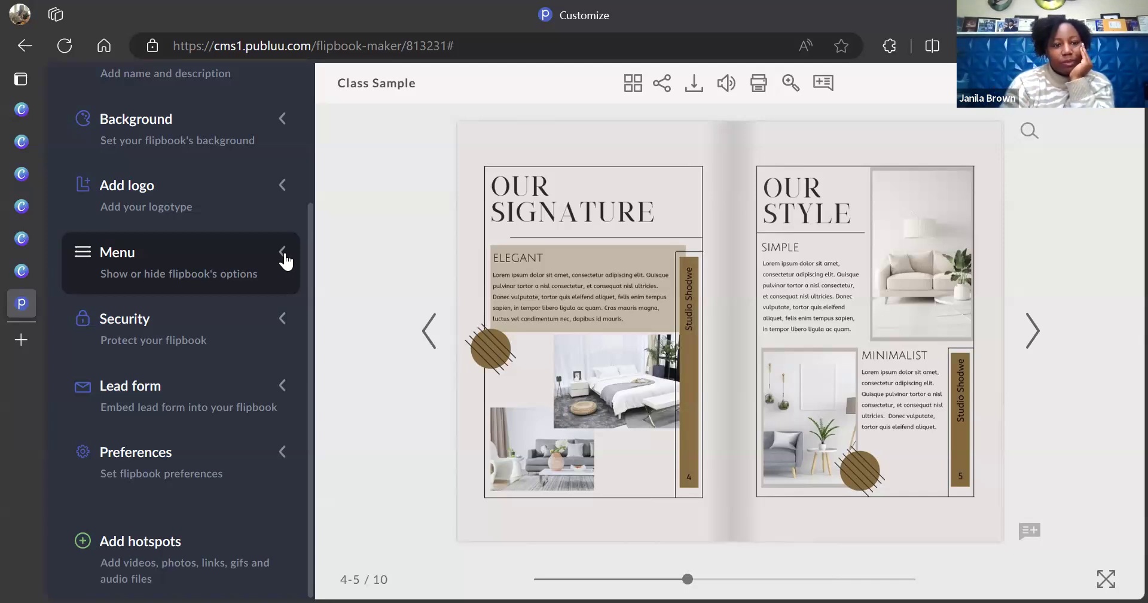
Expand the Menu settings and review its toggles: Title, Download PDF, Share, Search, all on
click(283, 255)
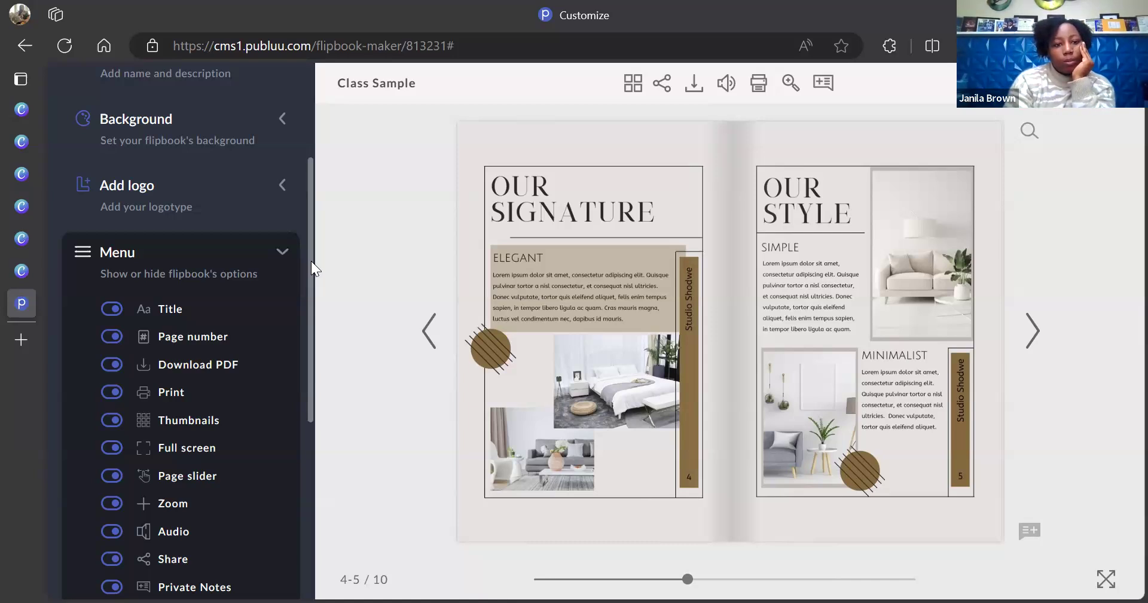
drag(311, 260, 308, 315)
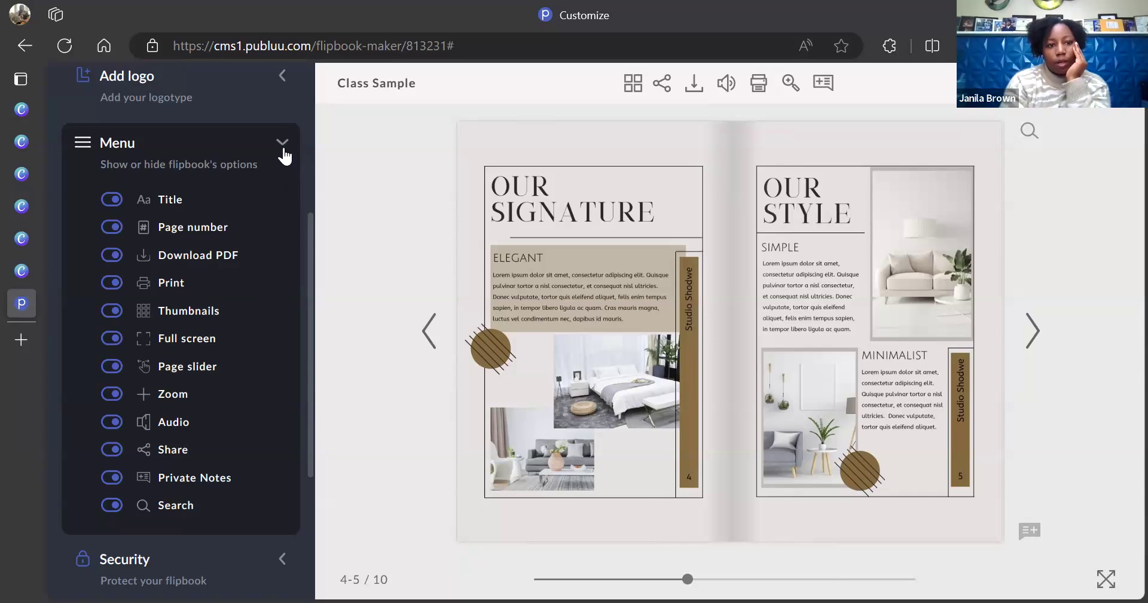
scroll(310, 229, down, 1)
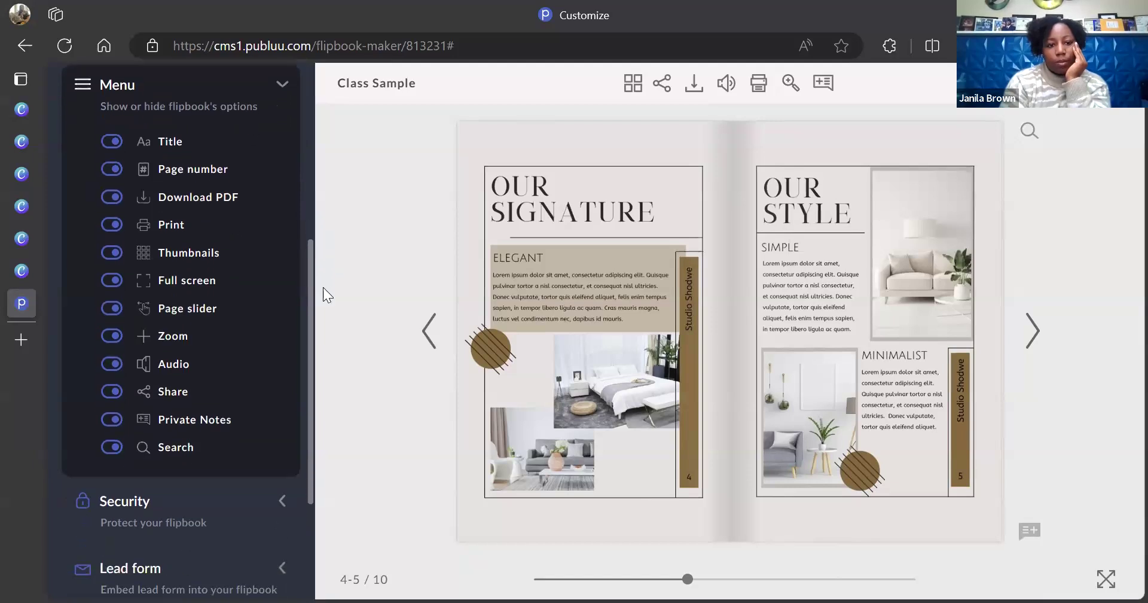
scroll(323, 287, down, 3)
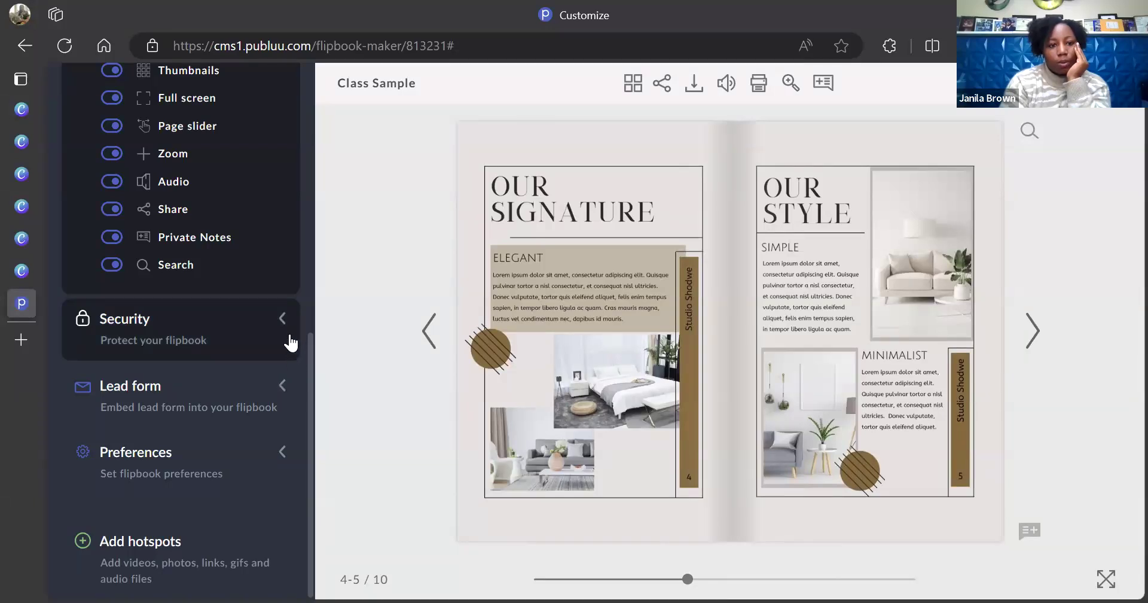
Look through the flipbook's Protection and Lead form options
click(279, 320)
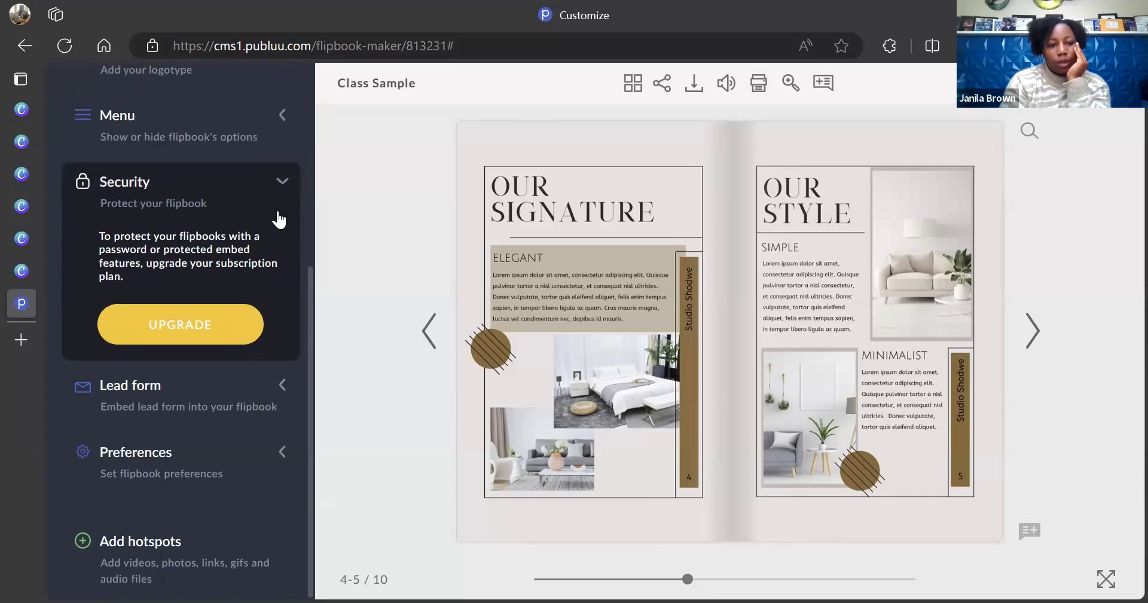
click(278, 180)
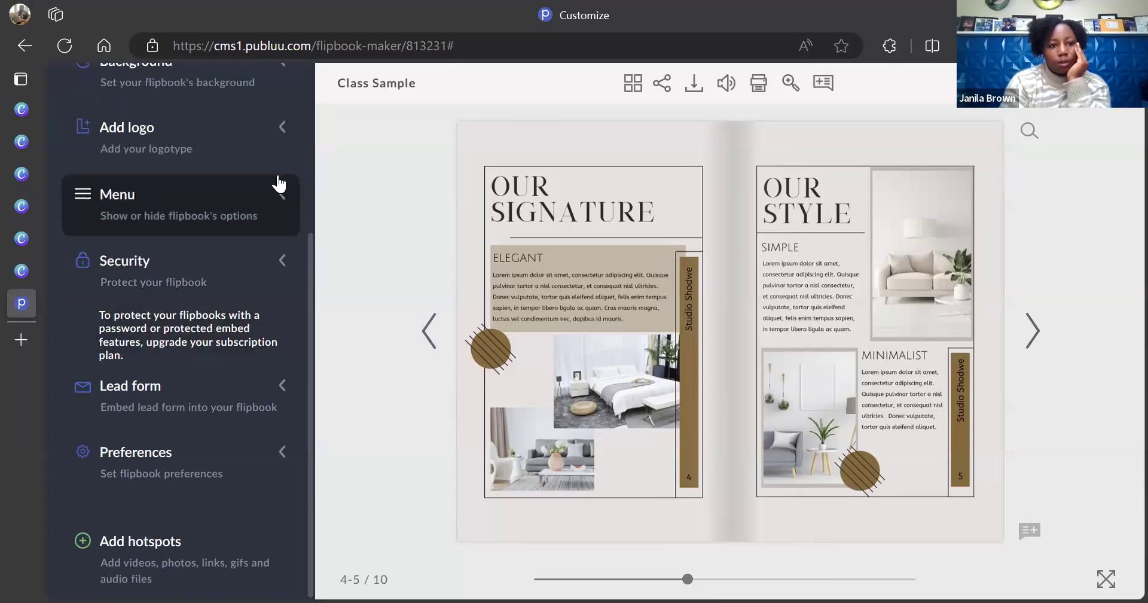
click(284, 404)
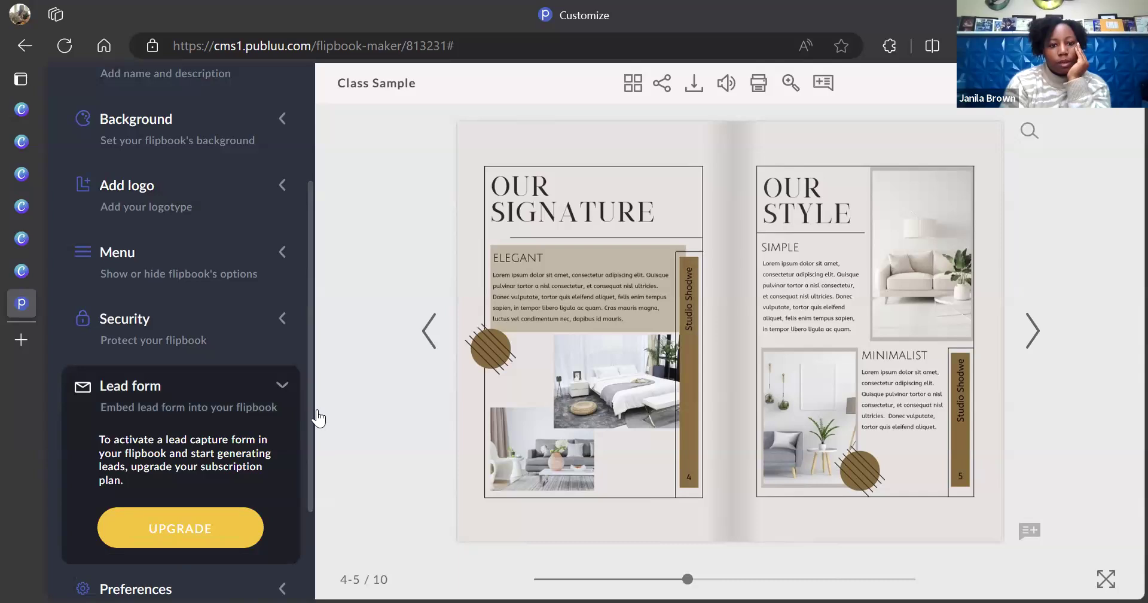
Flip the preview back to the pages 2–3 Table of Contents and Introduction spread
drag(311, 410, 335, 530)
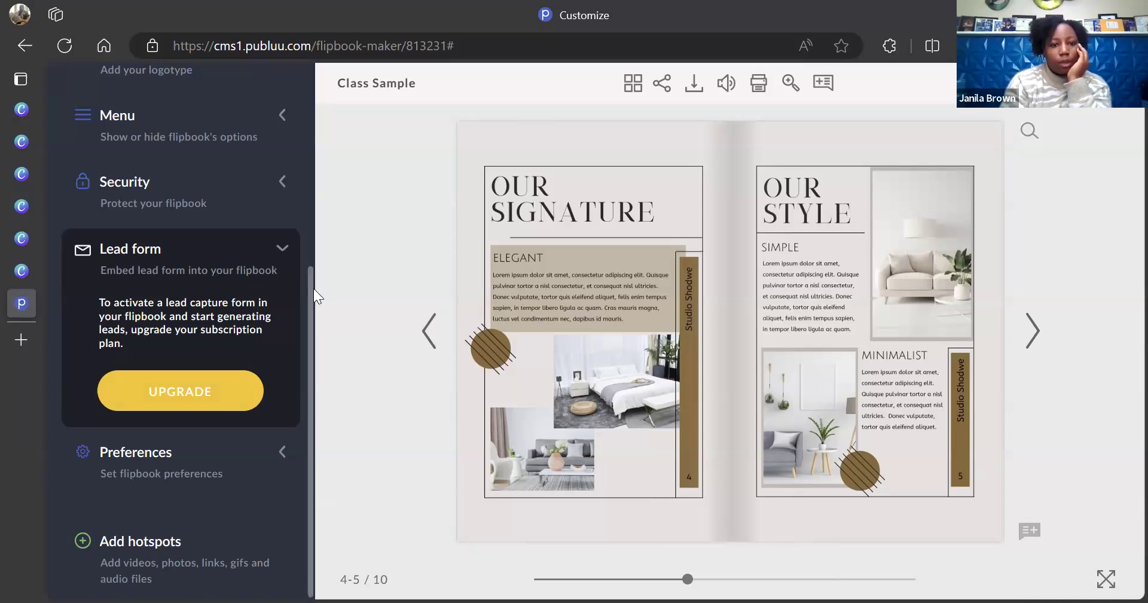
drag(313, 289, 317, 261)
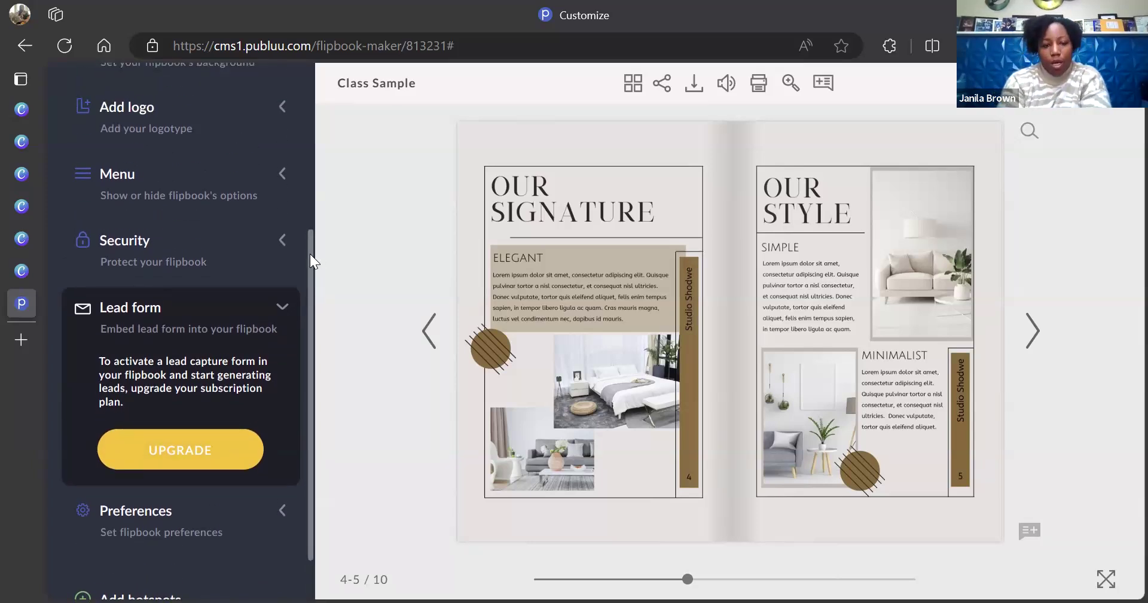
drag(310, 254, 312, 289)
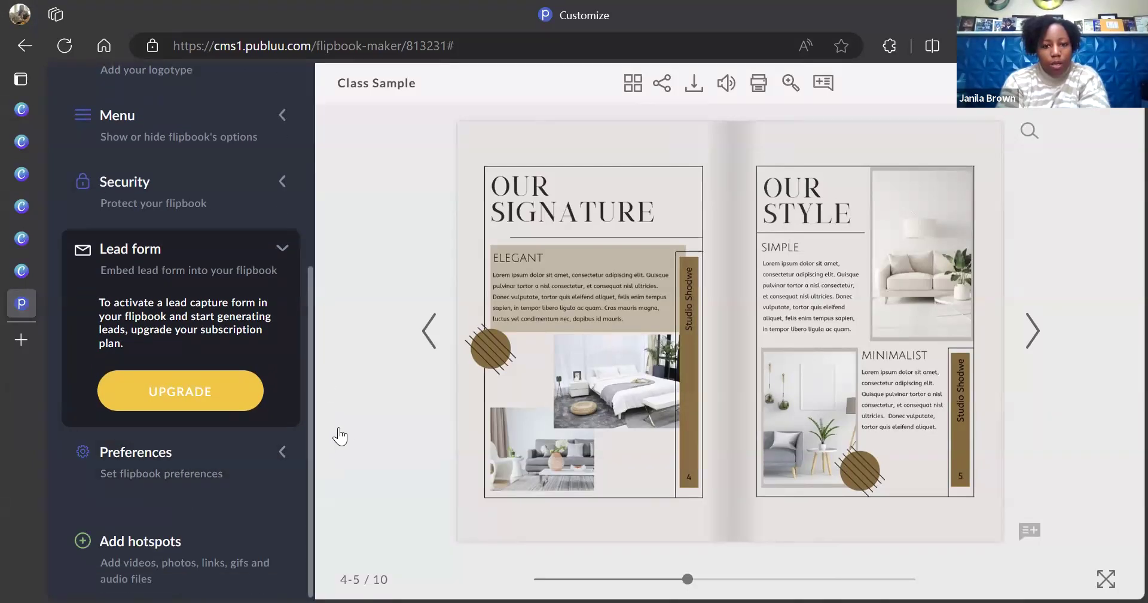
key(Left)
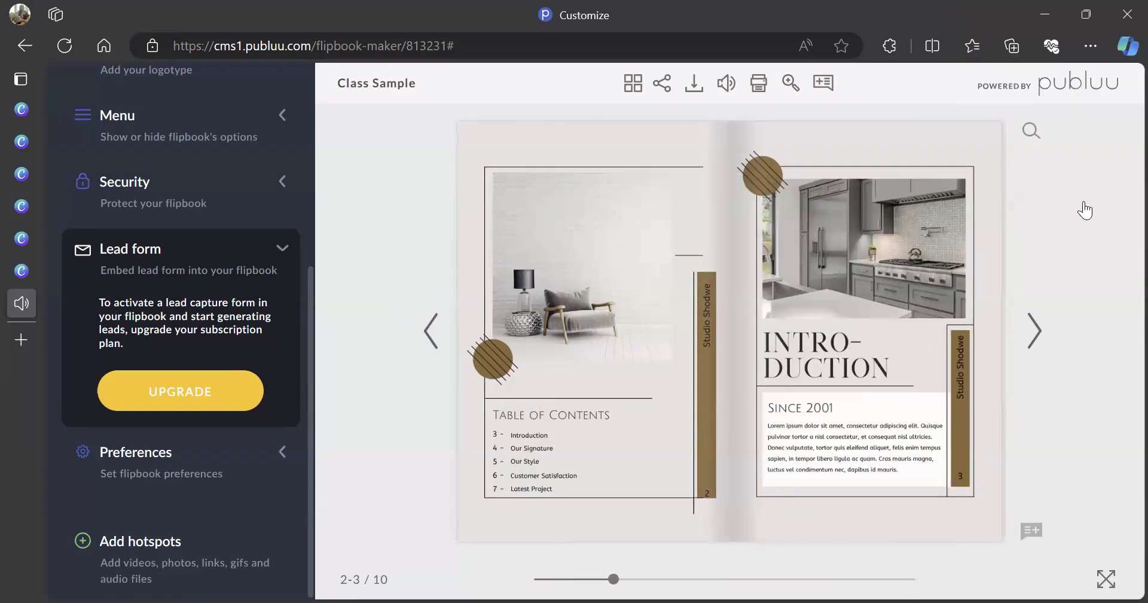
Download the flipbook as the Beige Minimalist Modern Interior Design Booklet PDF
click(666, 87)
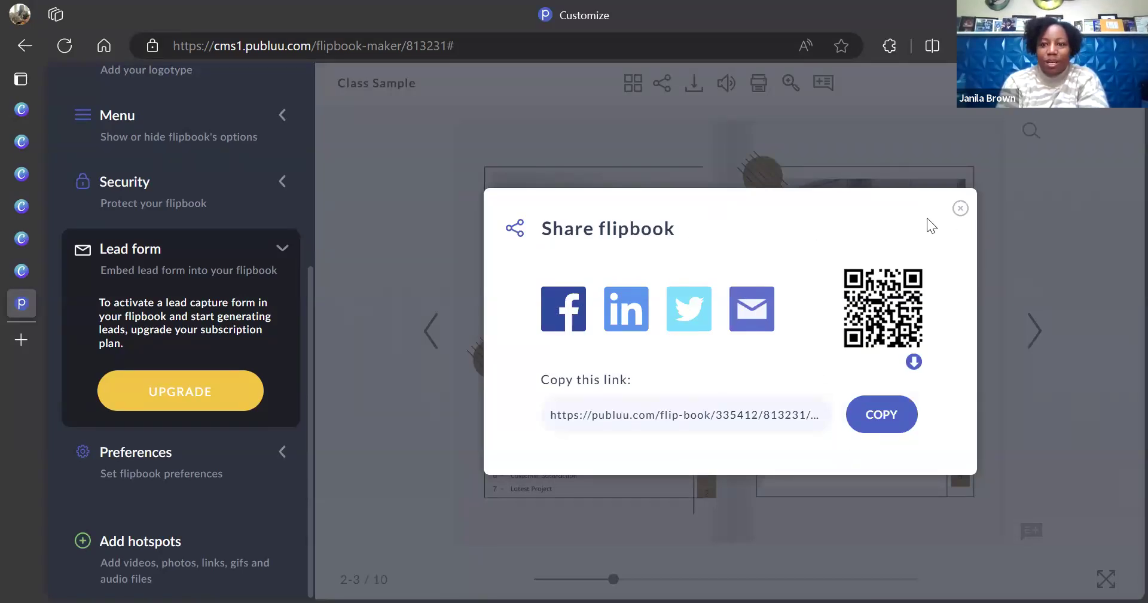
click(960, 208)
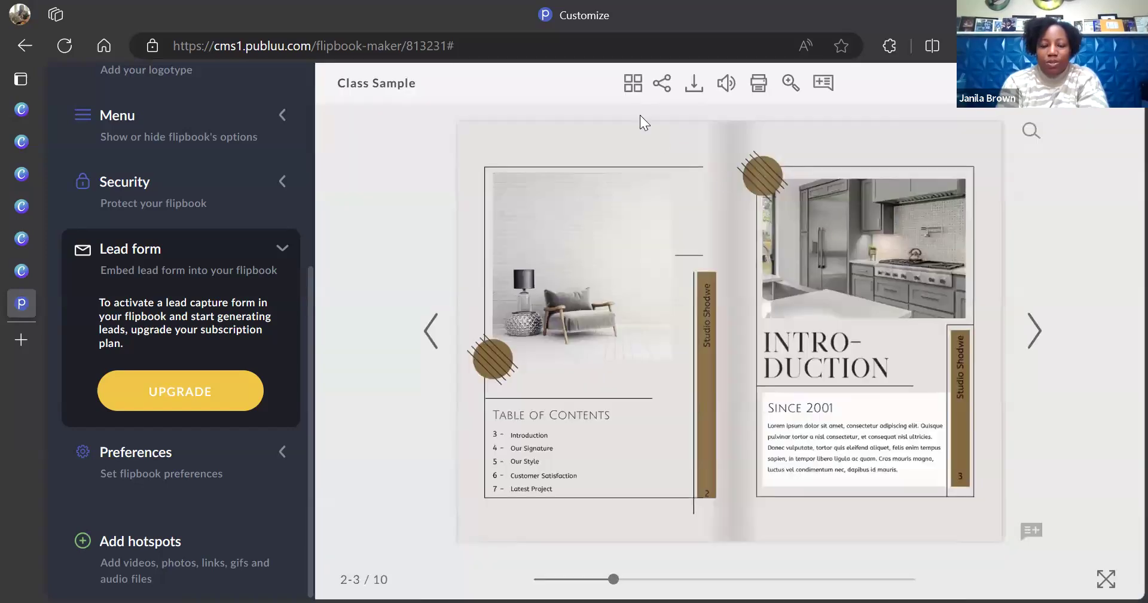
click(692, 89)
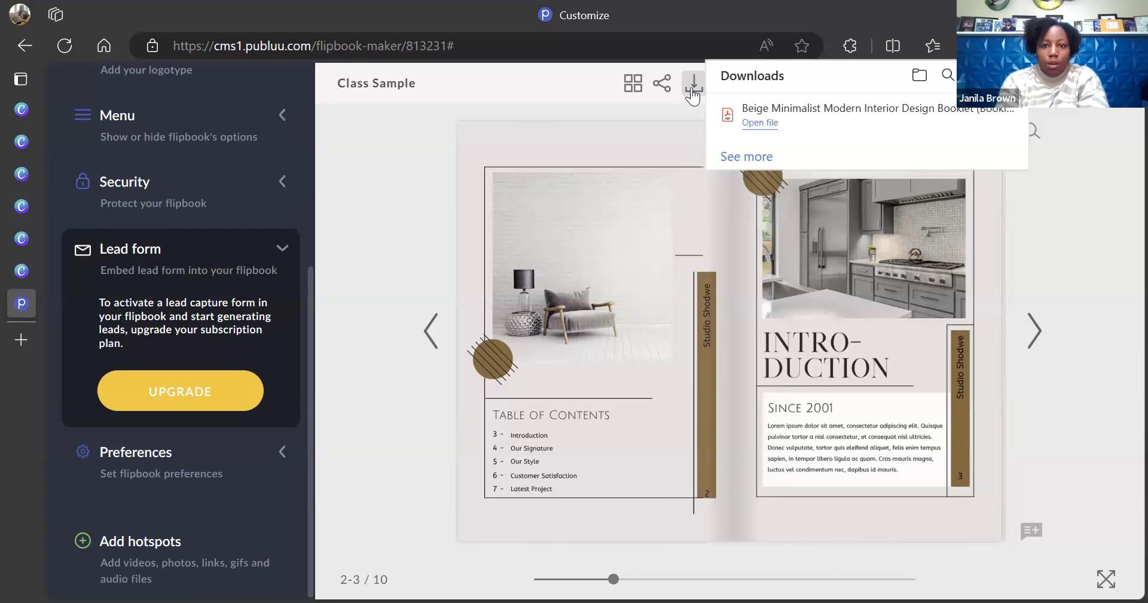
Open the downloaded booklet PDF in Edge's viewer, then return to the Publuu flipbook tab
click(757, 123)
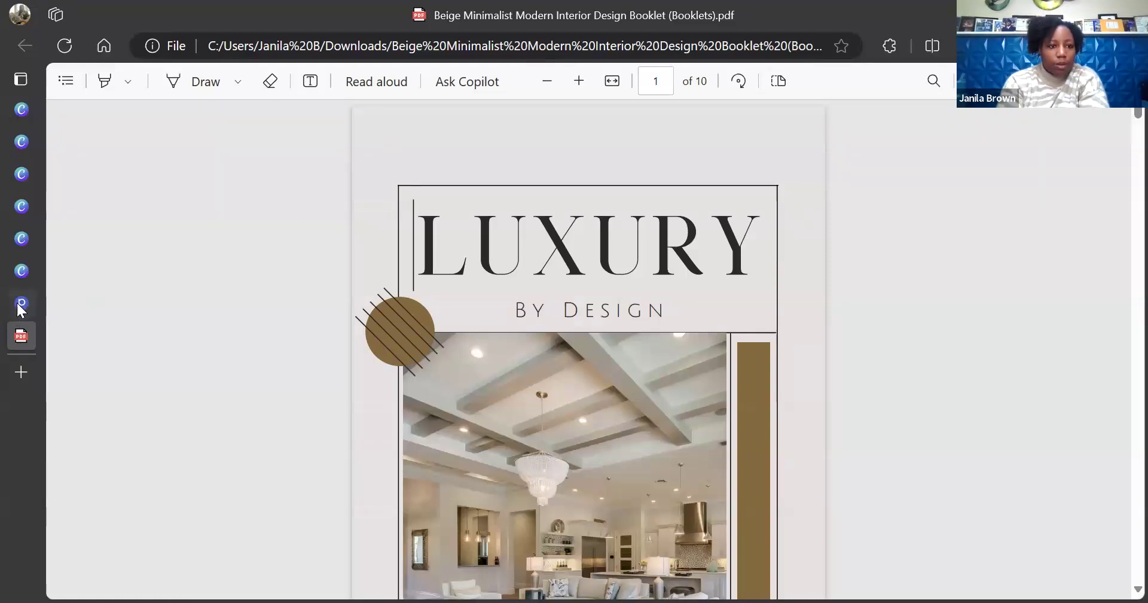
mouse_move(22, 308)
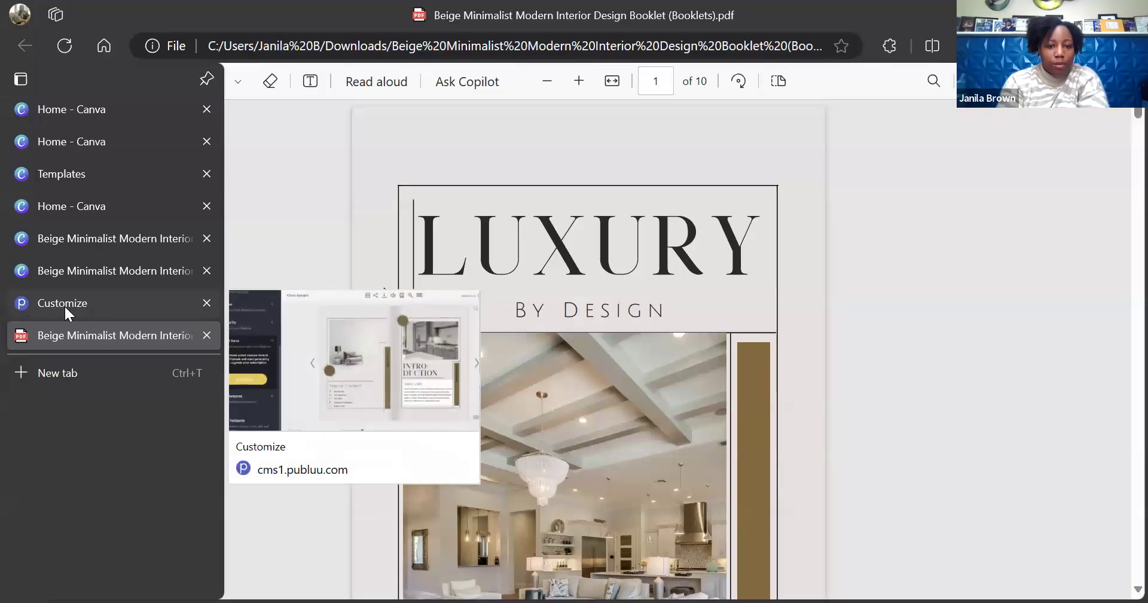
click(63, 304)
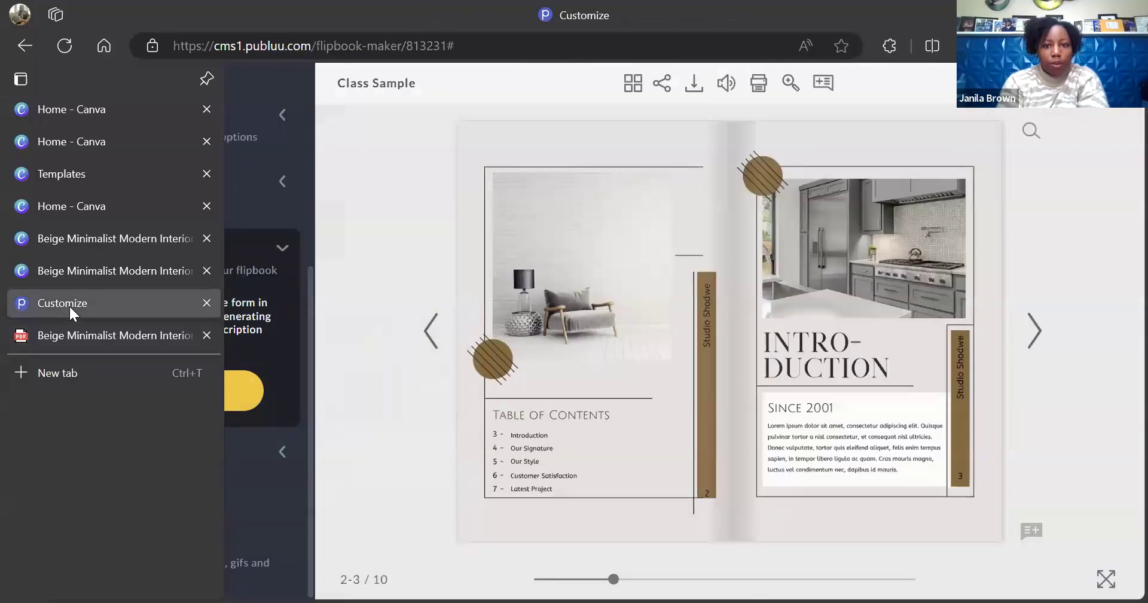
Copy the flipbook's share link and open Gmail in a new tab
click(662, 87)
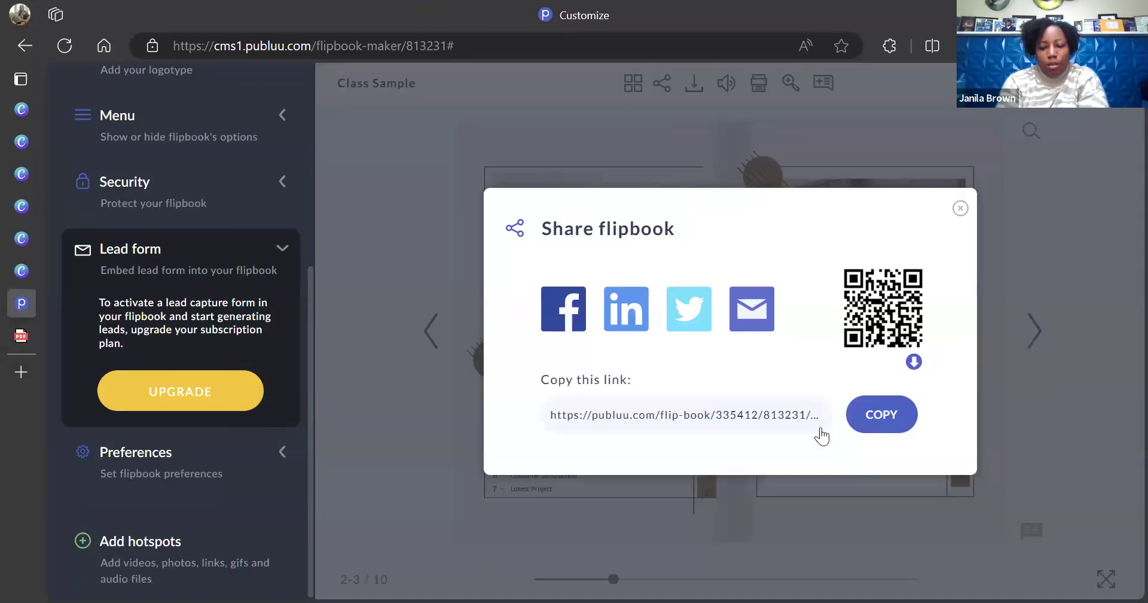
click(876, 420)
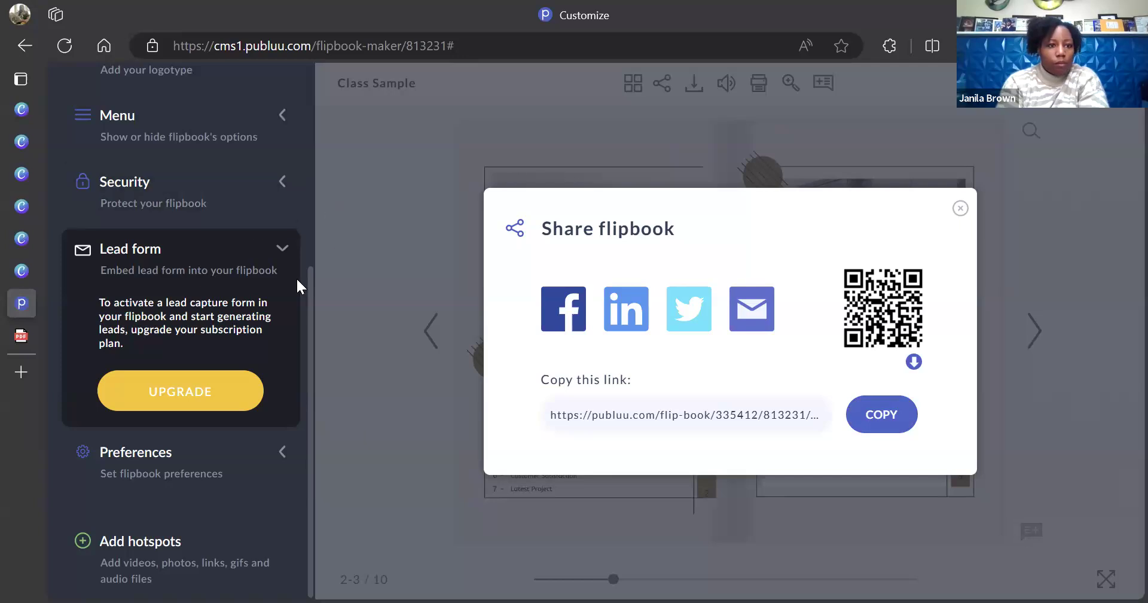
click(19, 371)
click(488, 177)
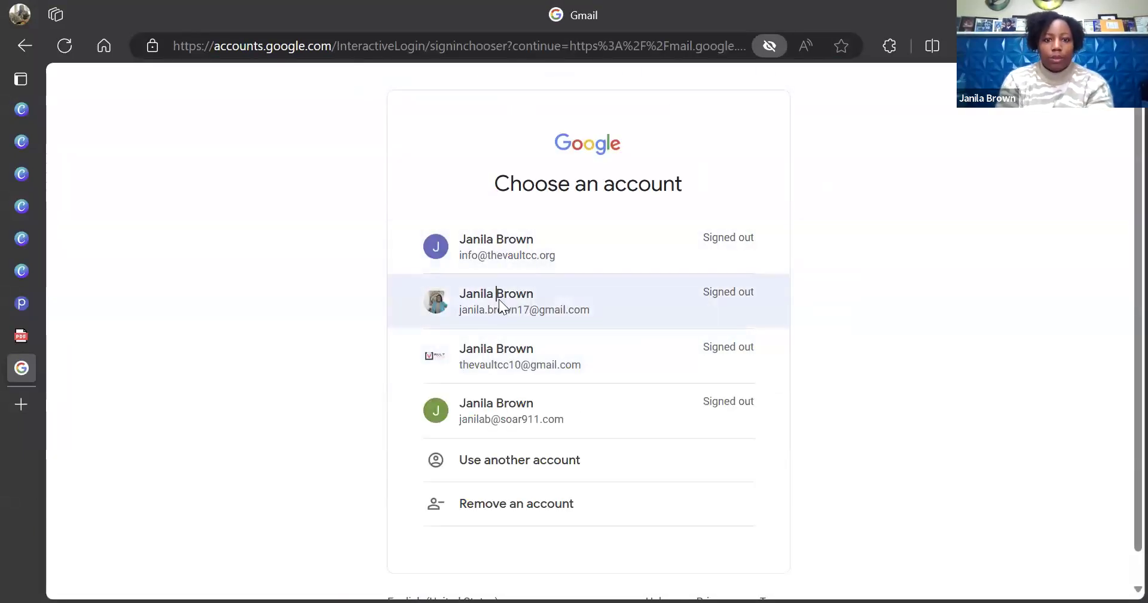
Sign in to Gmail with the chosen account and its password
click(499, 300)
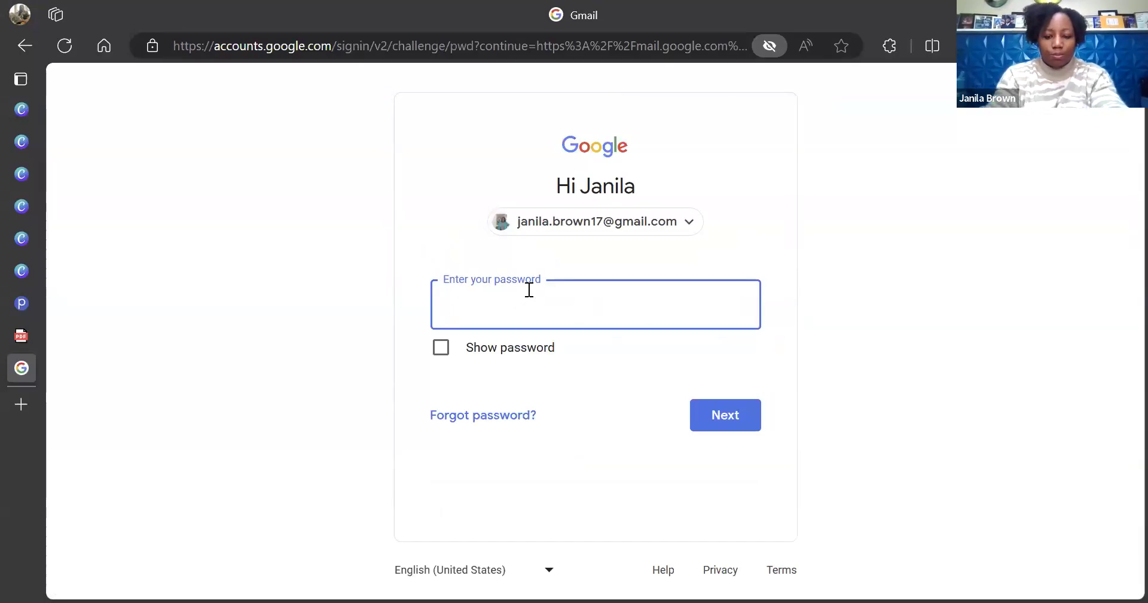
text(******)
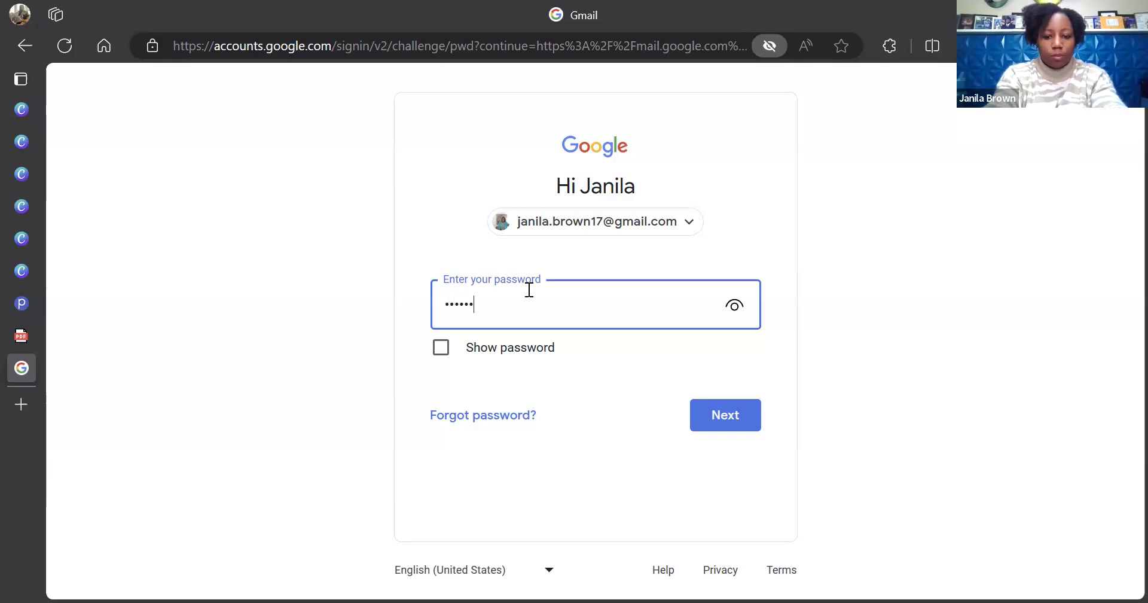
text(****)
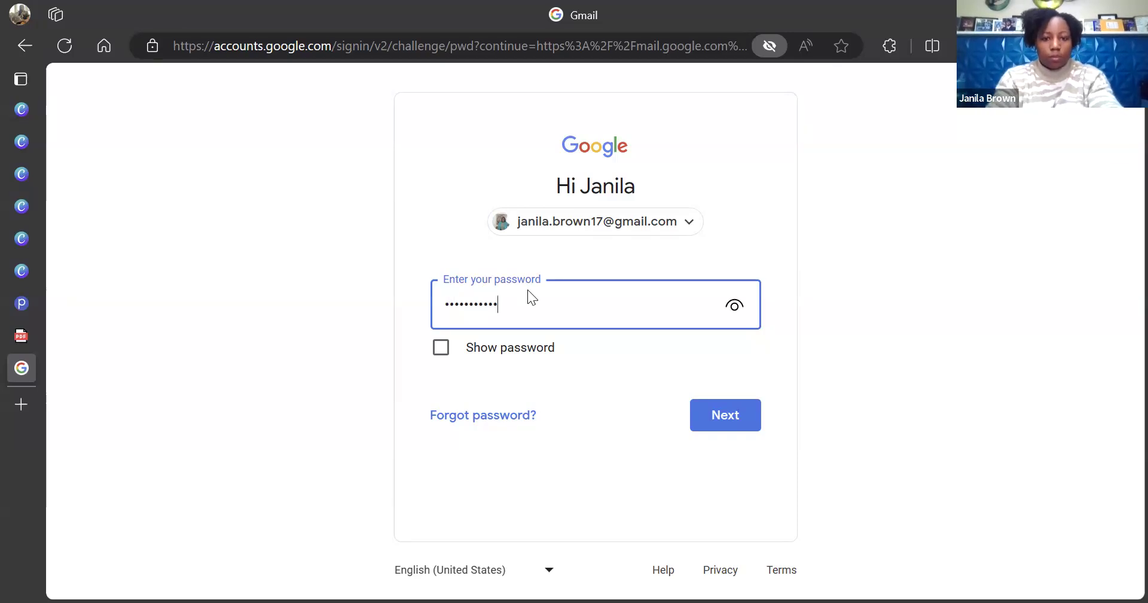
key(Return)
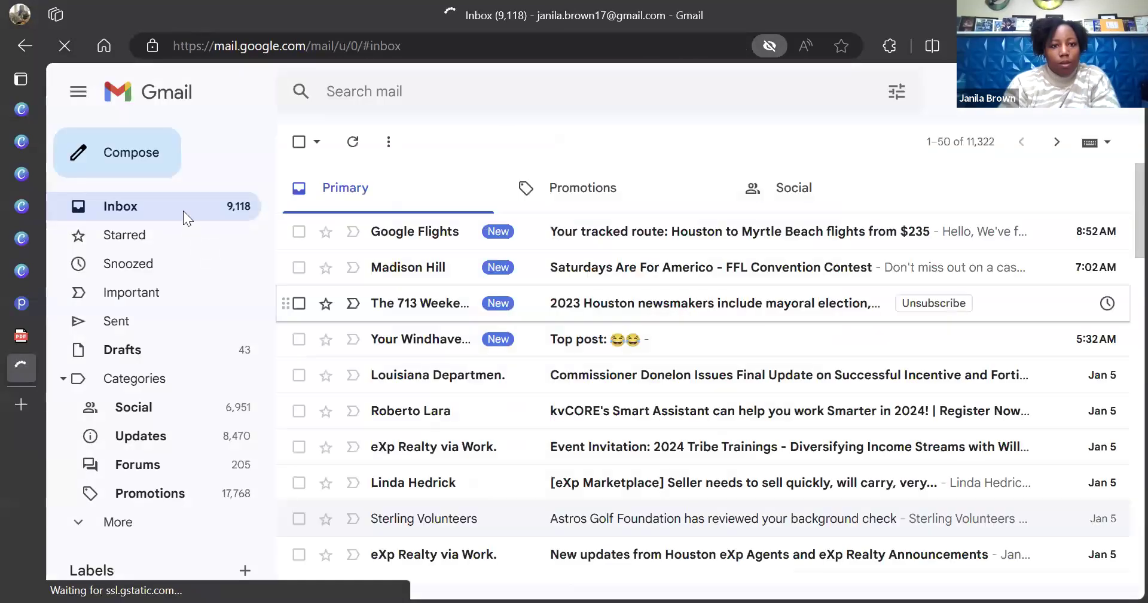
Start a new message from the brokerage work address to the suggested contact
click(137, 156)
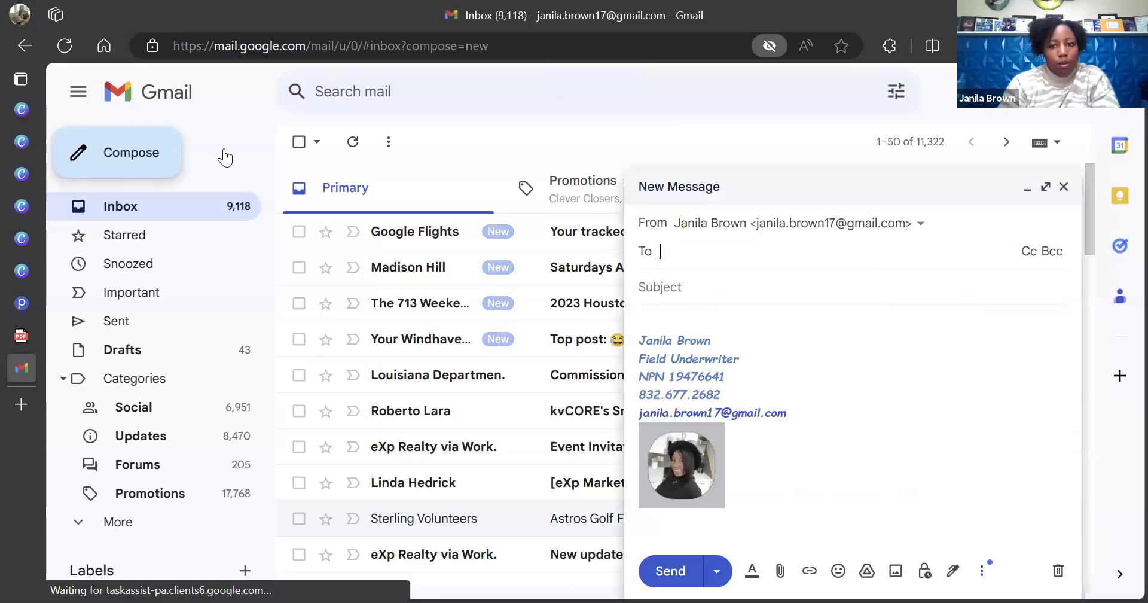
click(921, 225)
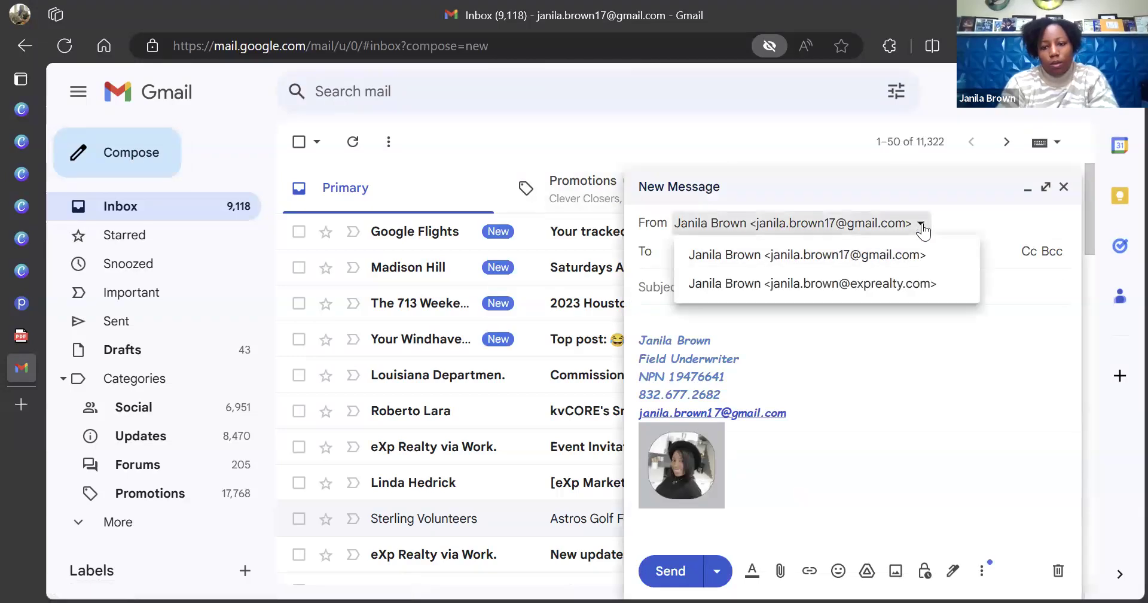
click(889, 286)
click(764, 260)
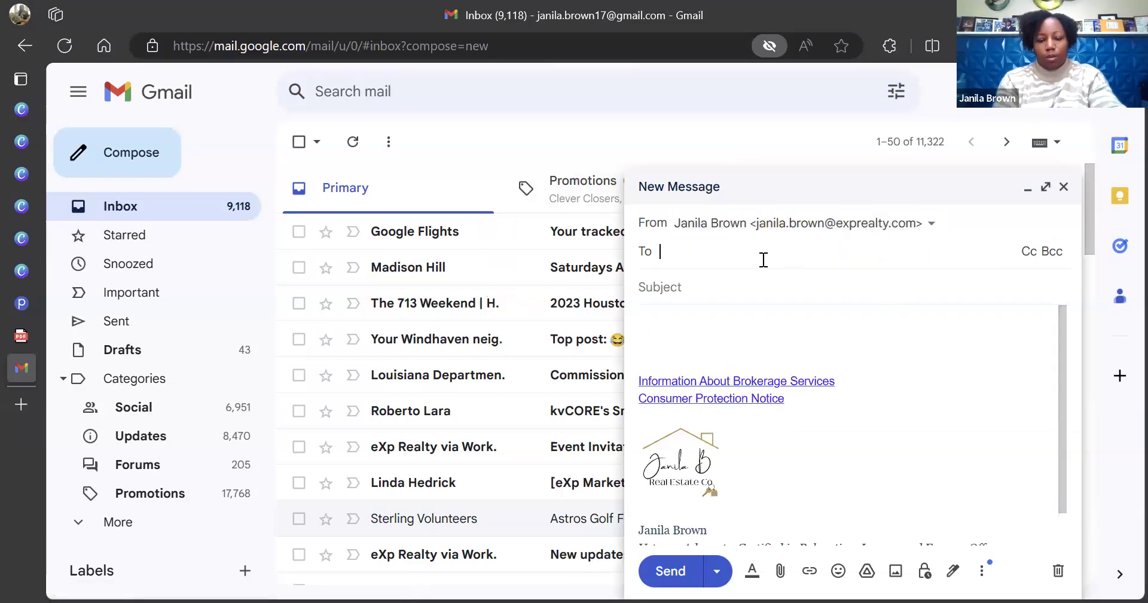
text(vanda)
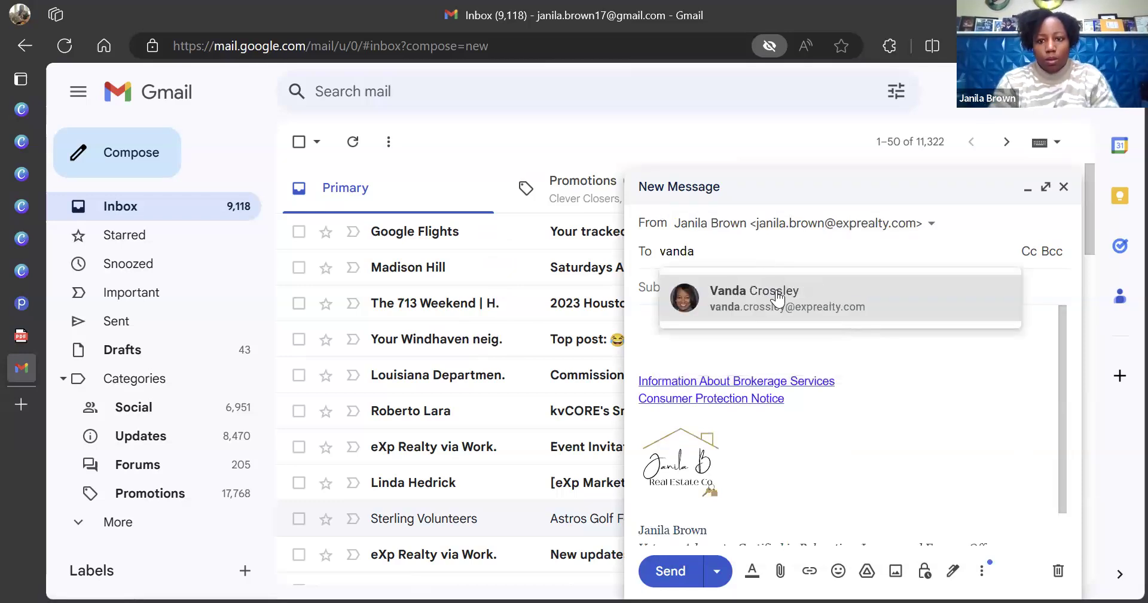
click(776, 293)
click(688, 342)
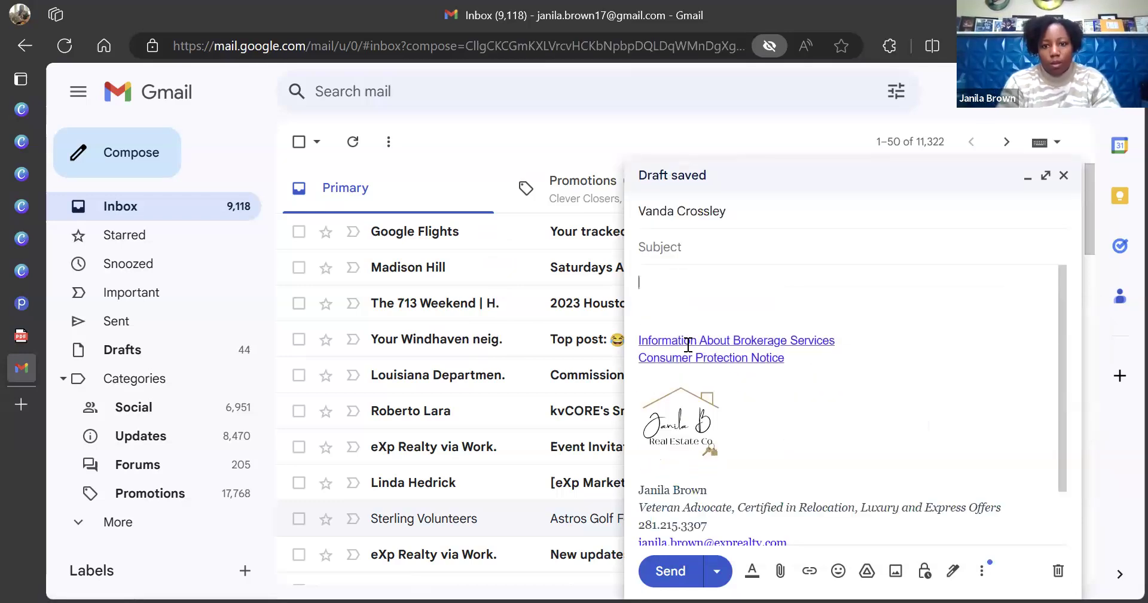
key(Up)
key(Up)
key(Up)
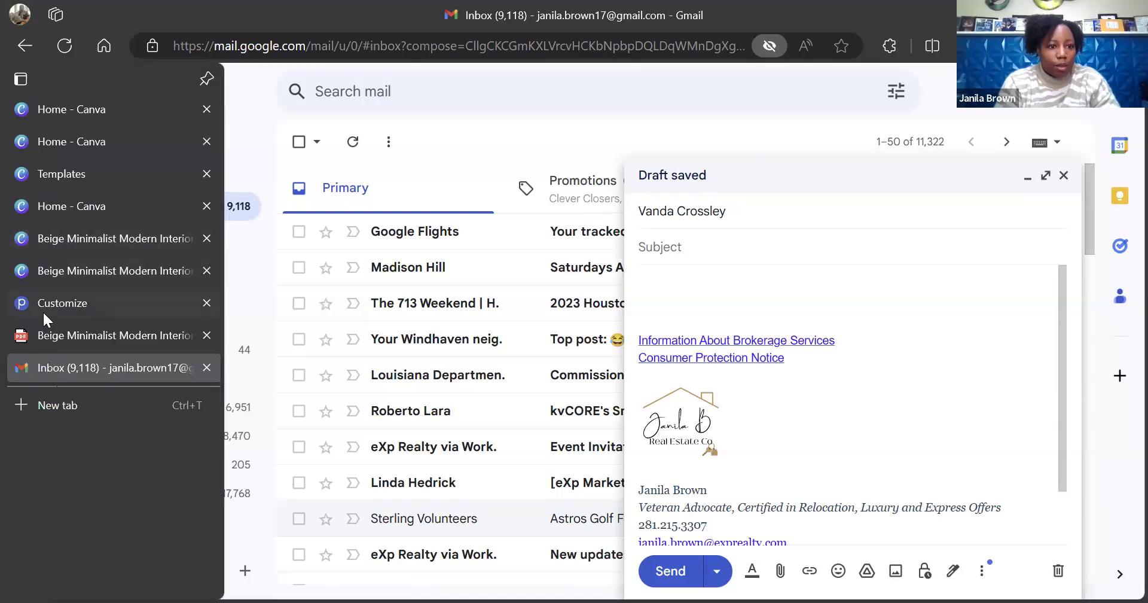
Copy the Publuu share link, checking the Gmail and Canva tabs in between
click(44, 311)
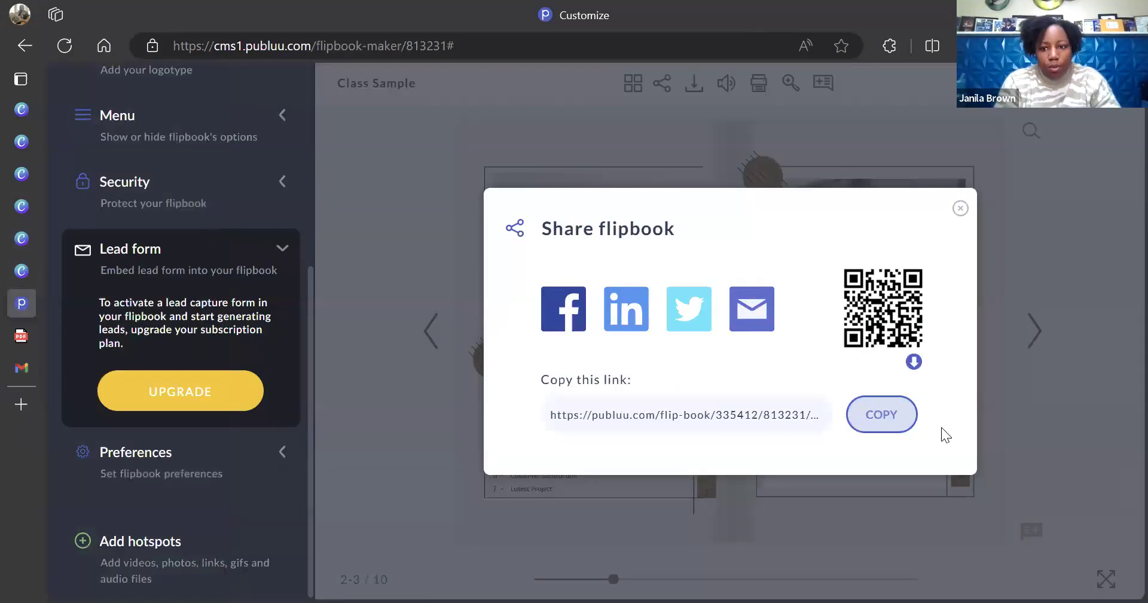
click(883, 412)
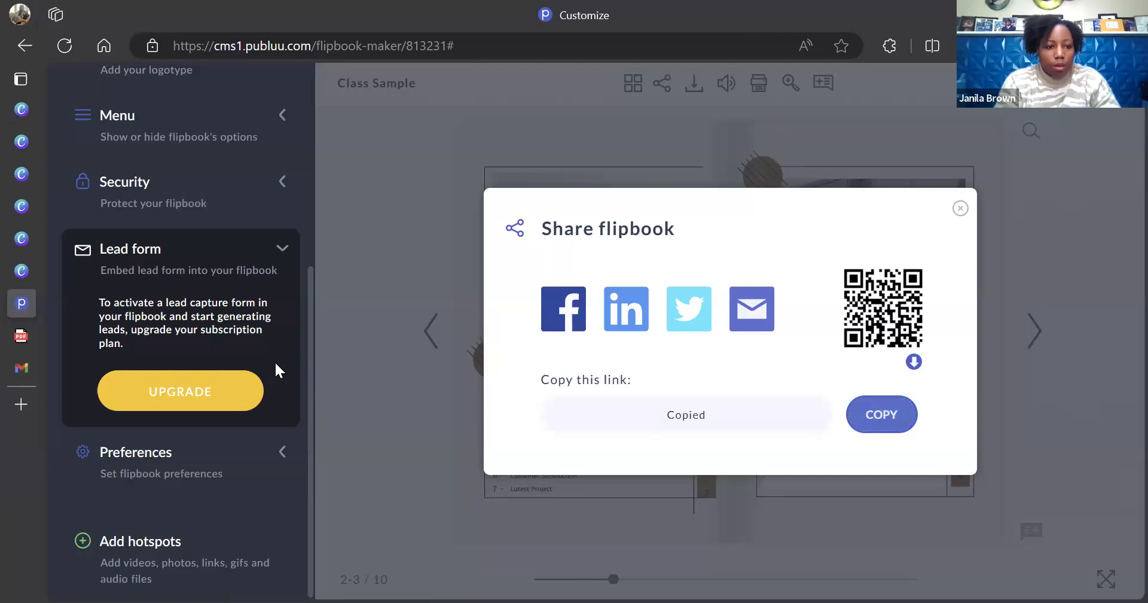
click(26, 366)
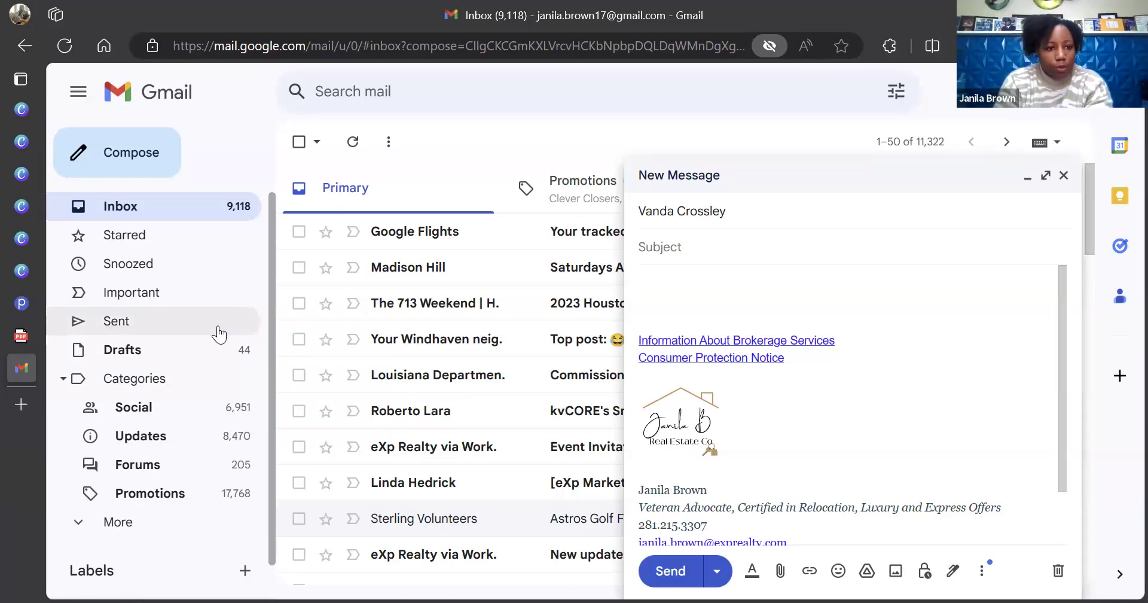
mouse_move(18, 322)
click(29, 271)
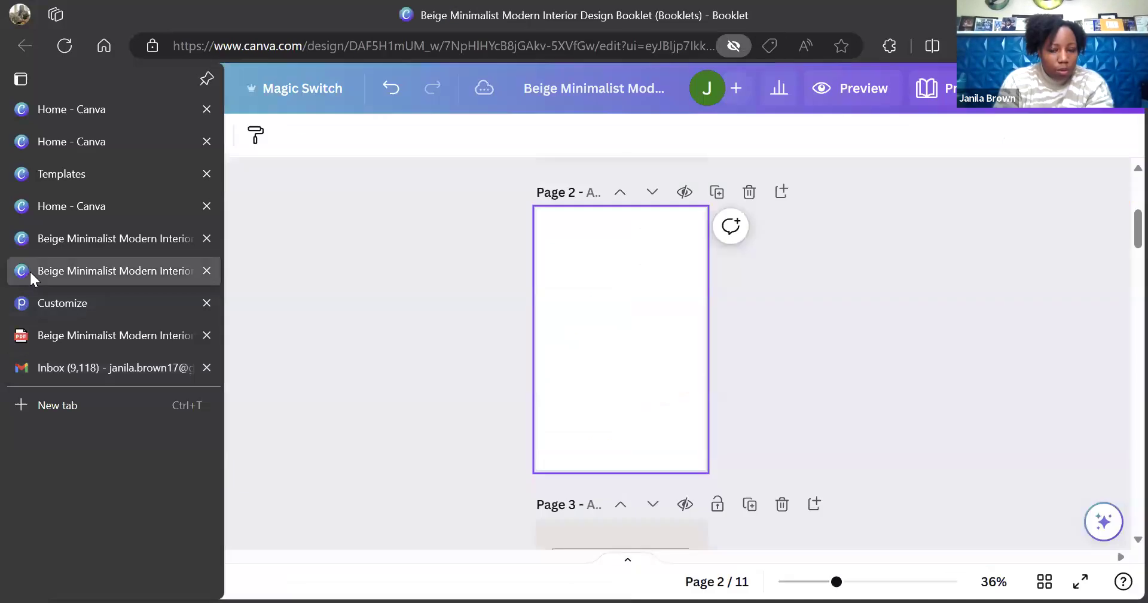
click(91, 309)
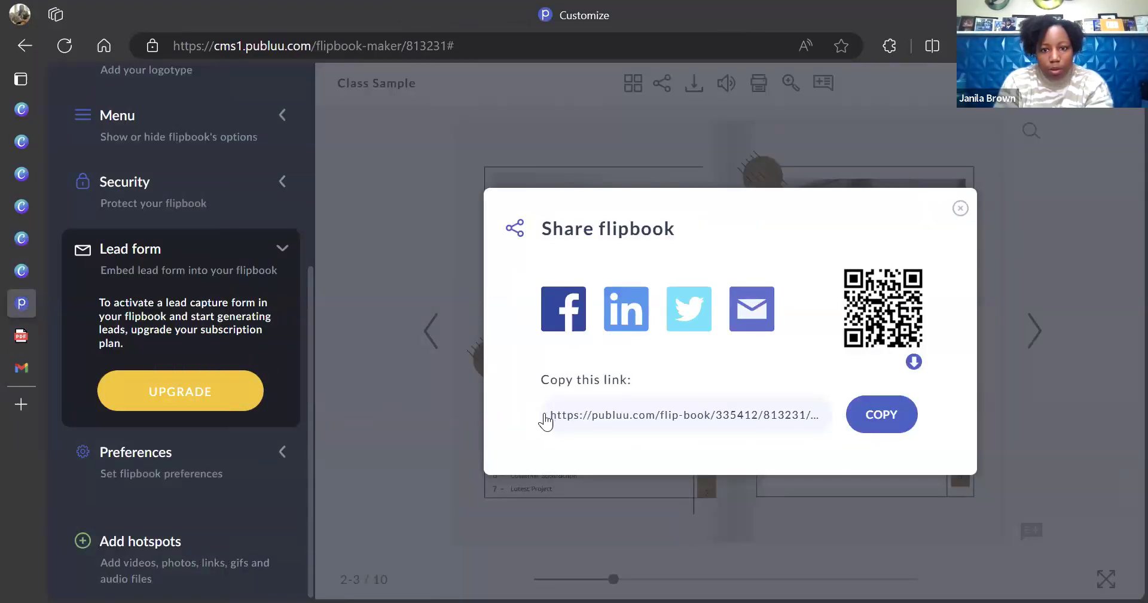
click(548, 422)
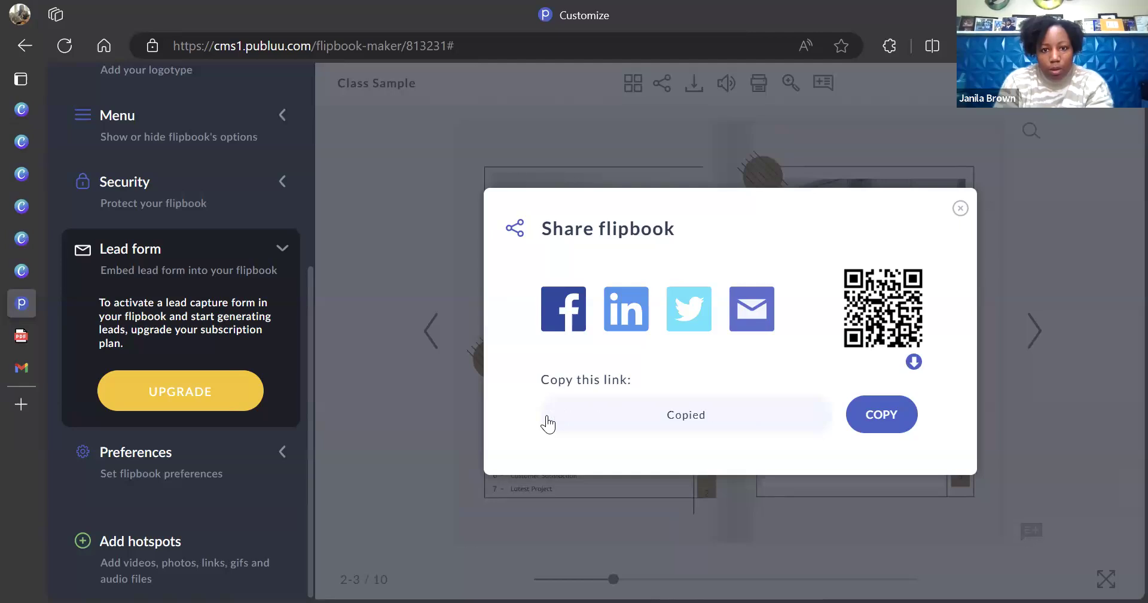
click(960, 208)
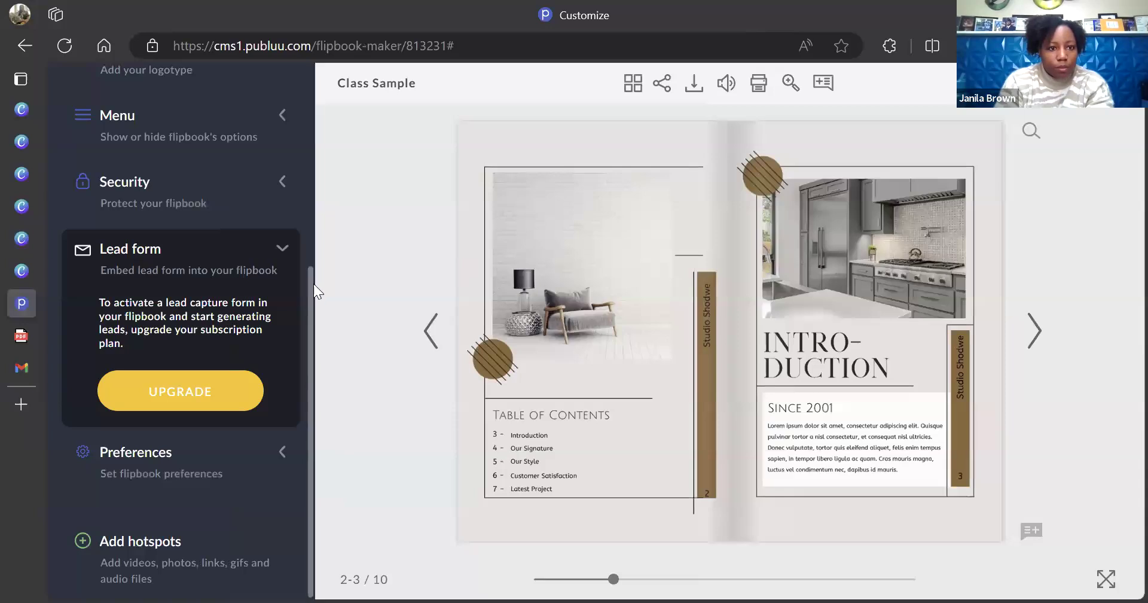
Copy the share link once more from the Customize panel and return to the Gmail draft
scroll(309, 289, up, 1)
scroll(313, 293, down, 1)
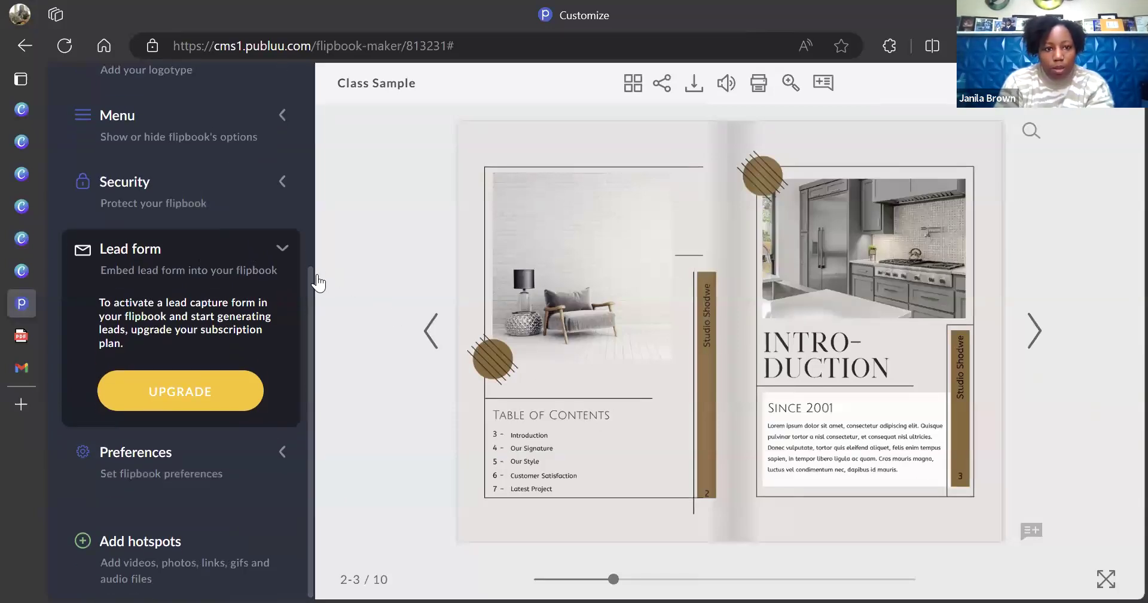
drag(311, 279, 306, 98)
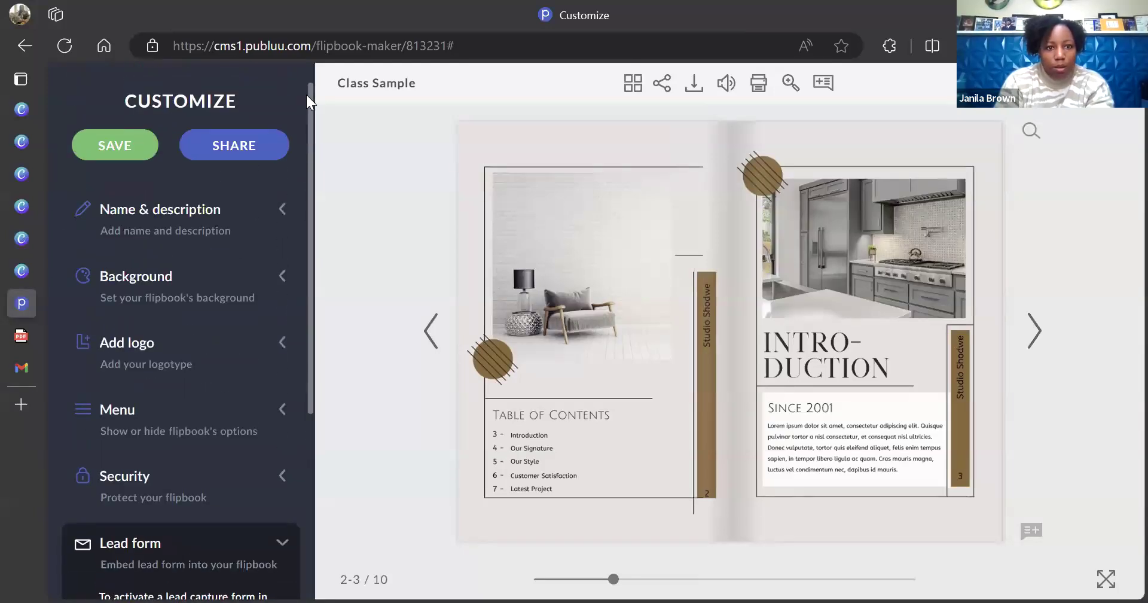
click(232, 150)
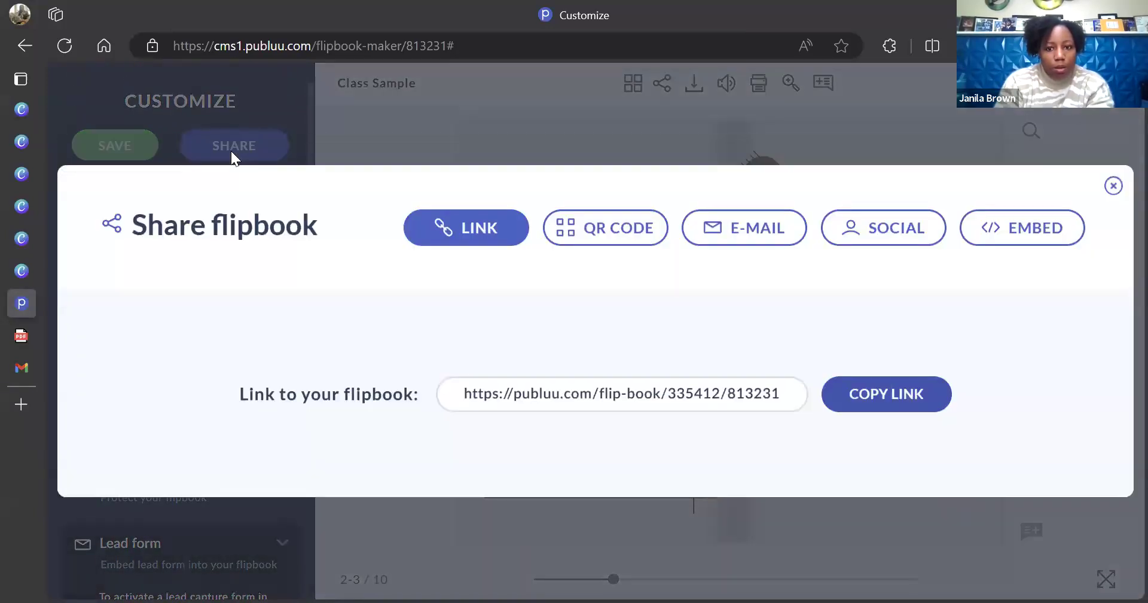
click(875, 393)
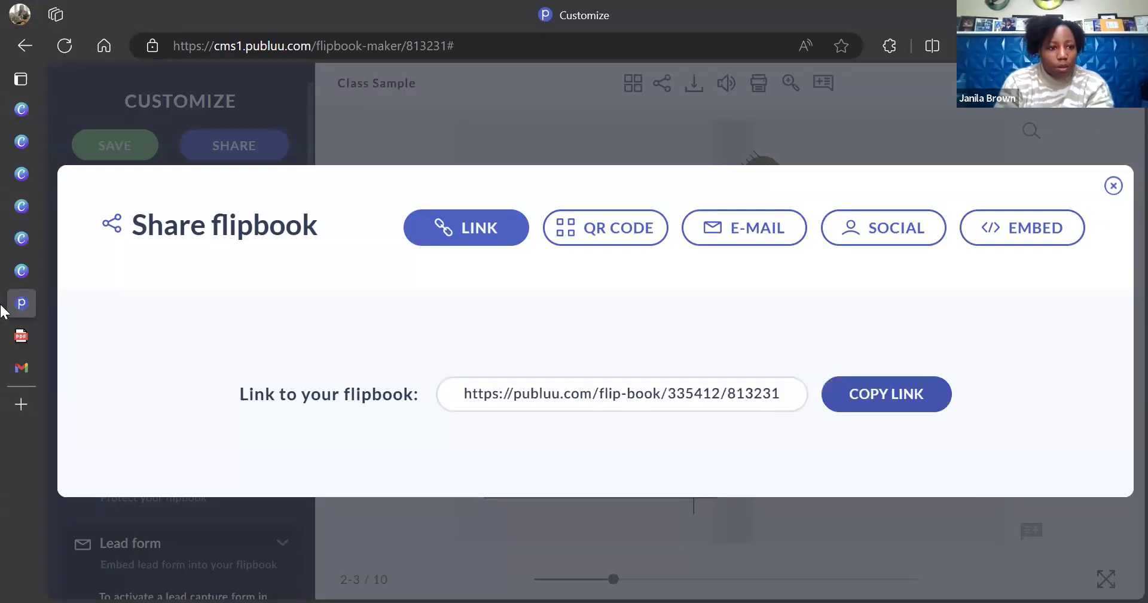
click(21, 371)
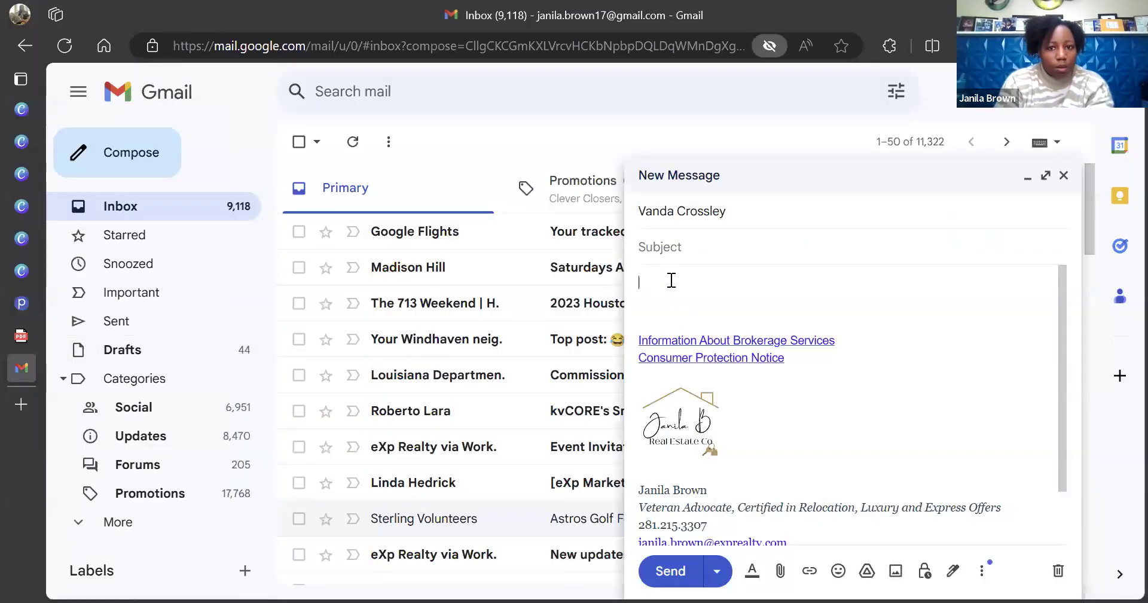
Paste the flipbook URL into the Gmail body, then close Publuu's share flipbook window
key(ctrl+v)
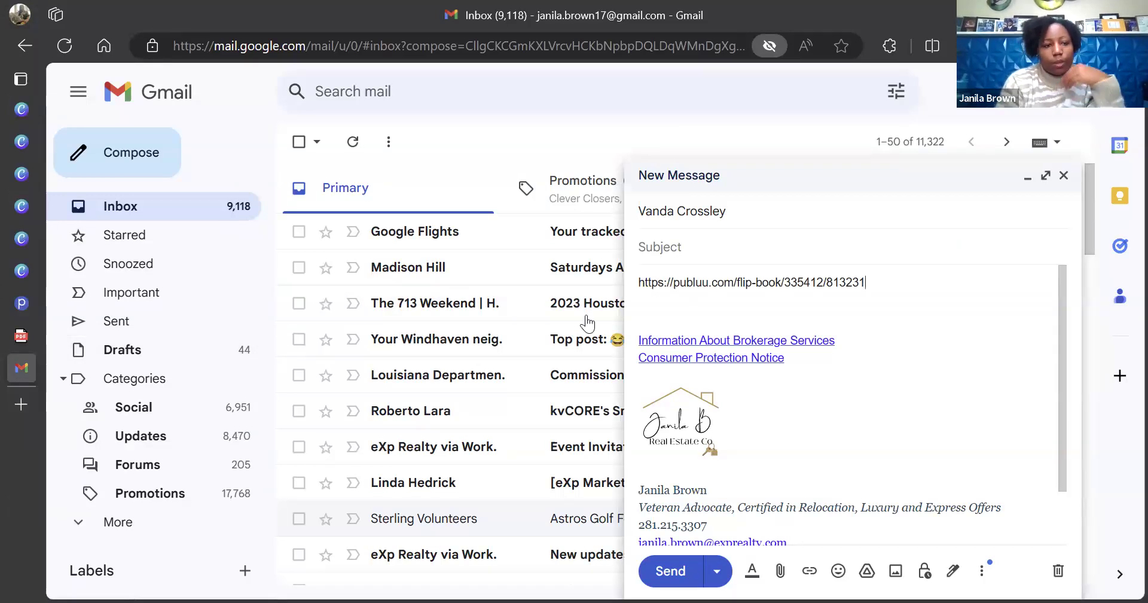
mouse_move(47, 277)
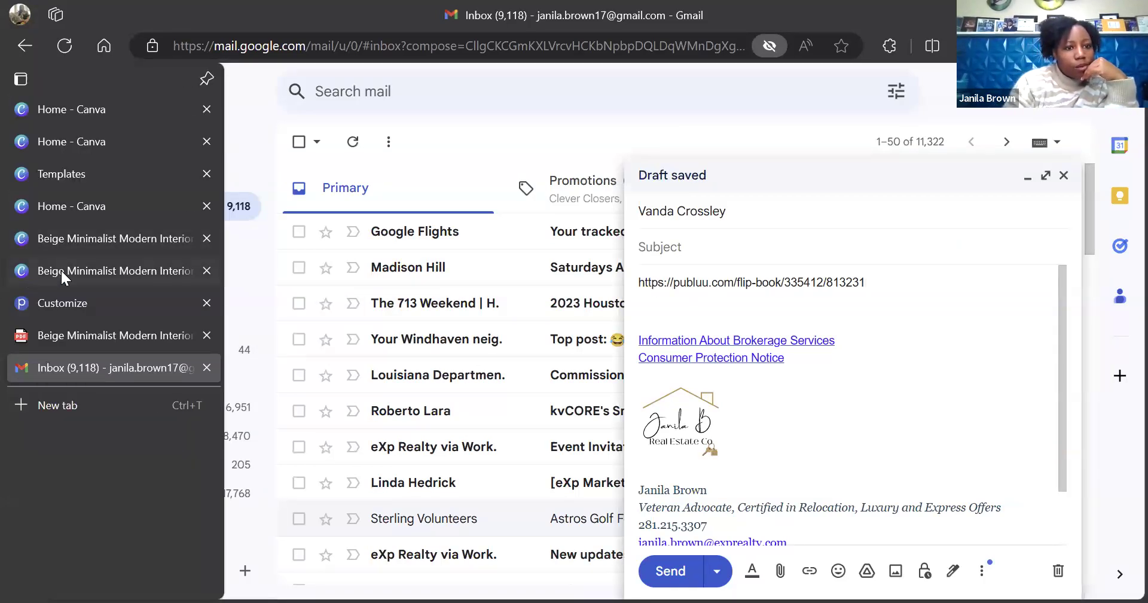
click(62, 303)
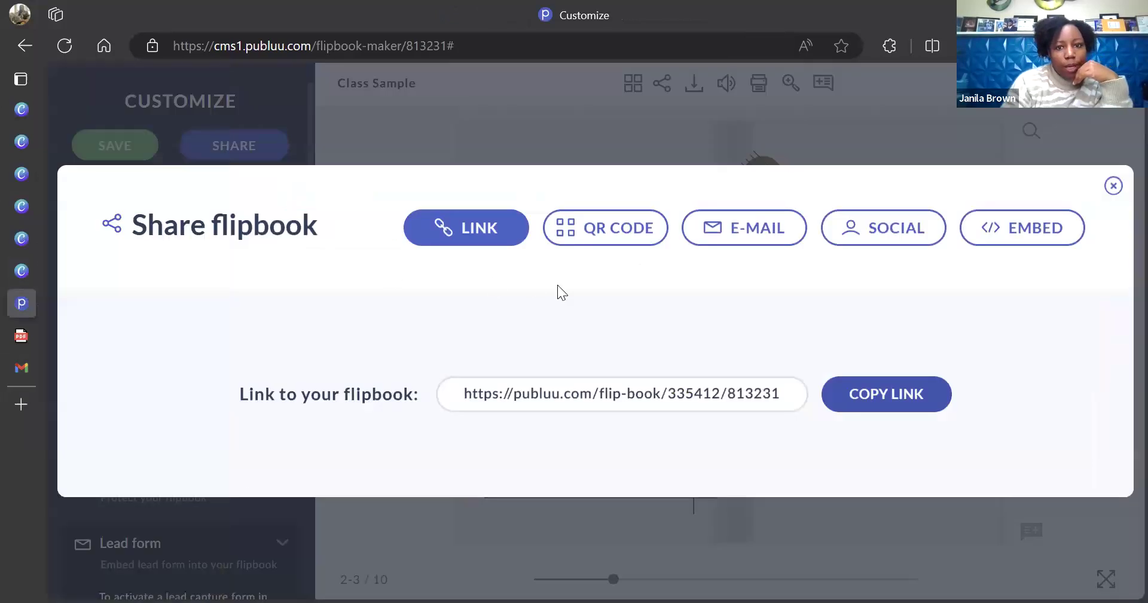
click(1113, 186)
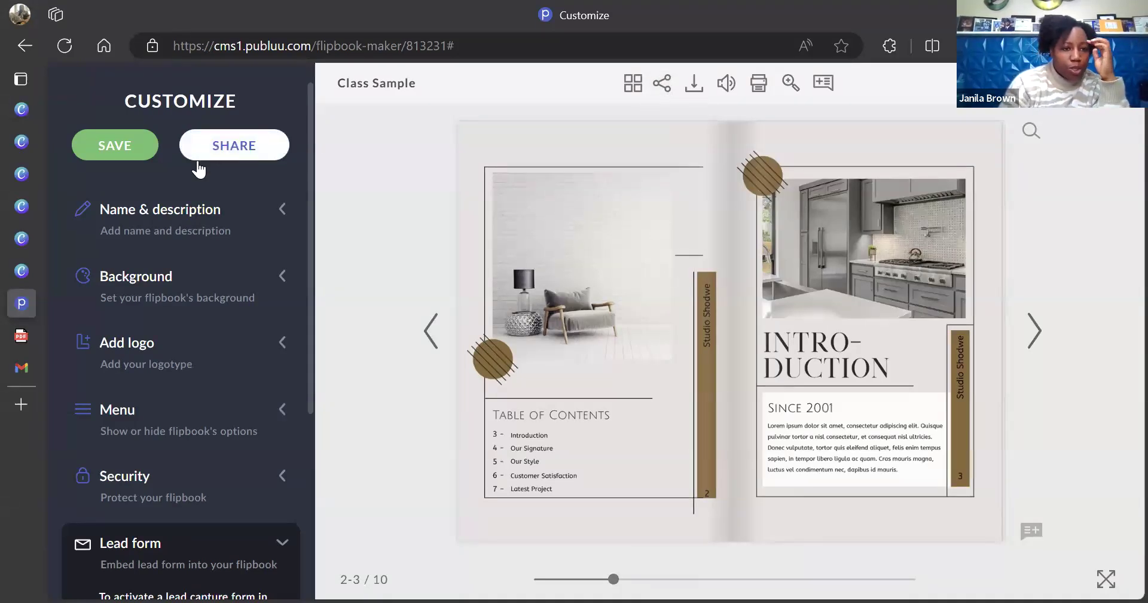
mouse_move(30, 350)
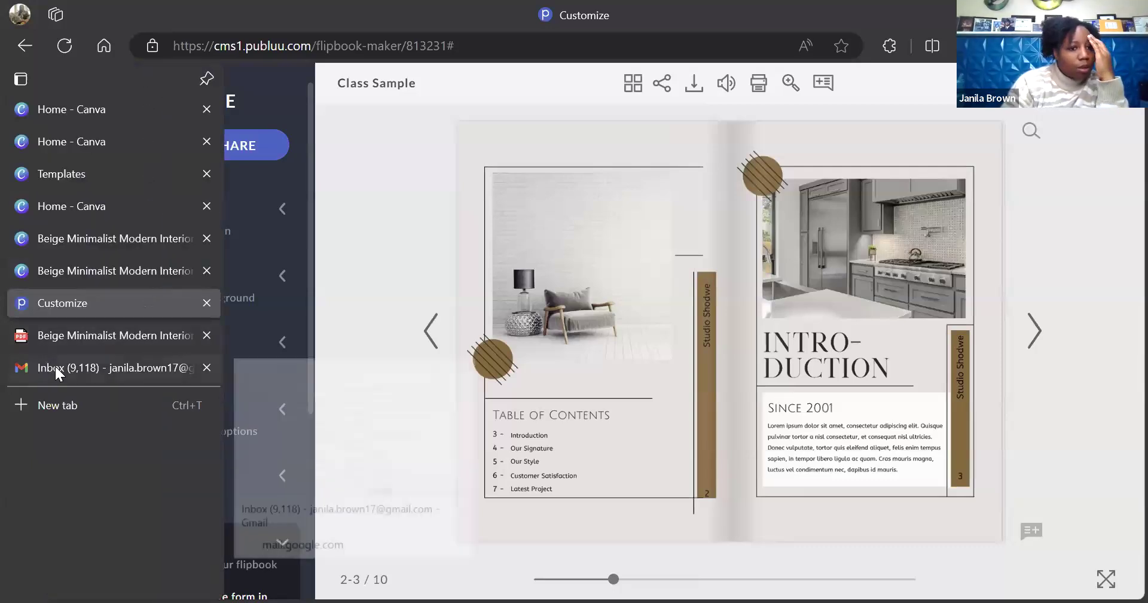
click(55, 366)
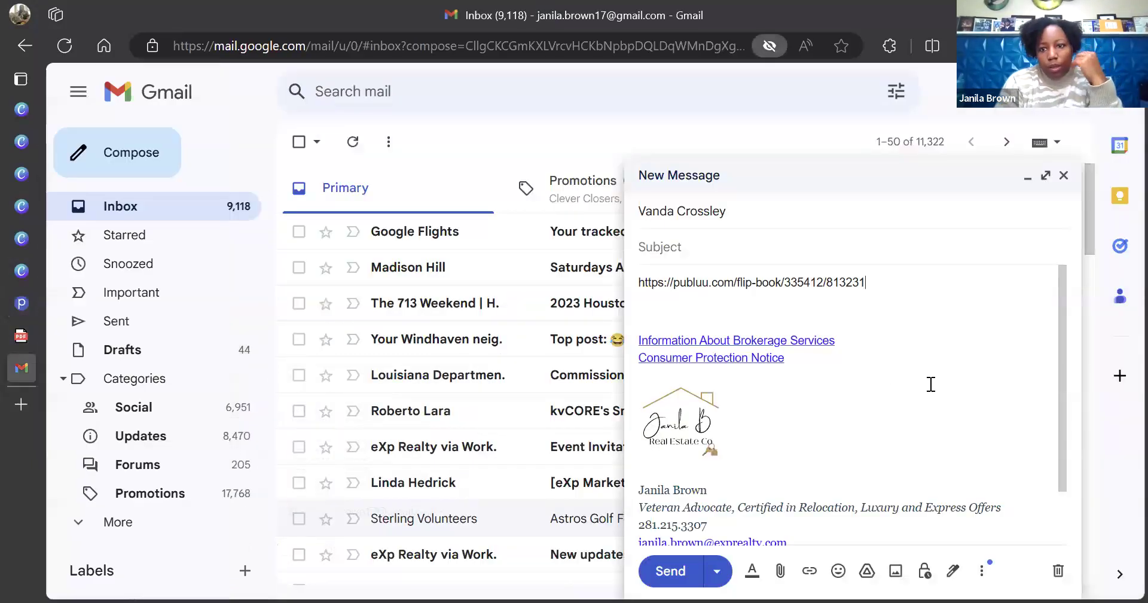
drag(869, 286, 638, 271)
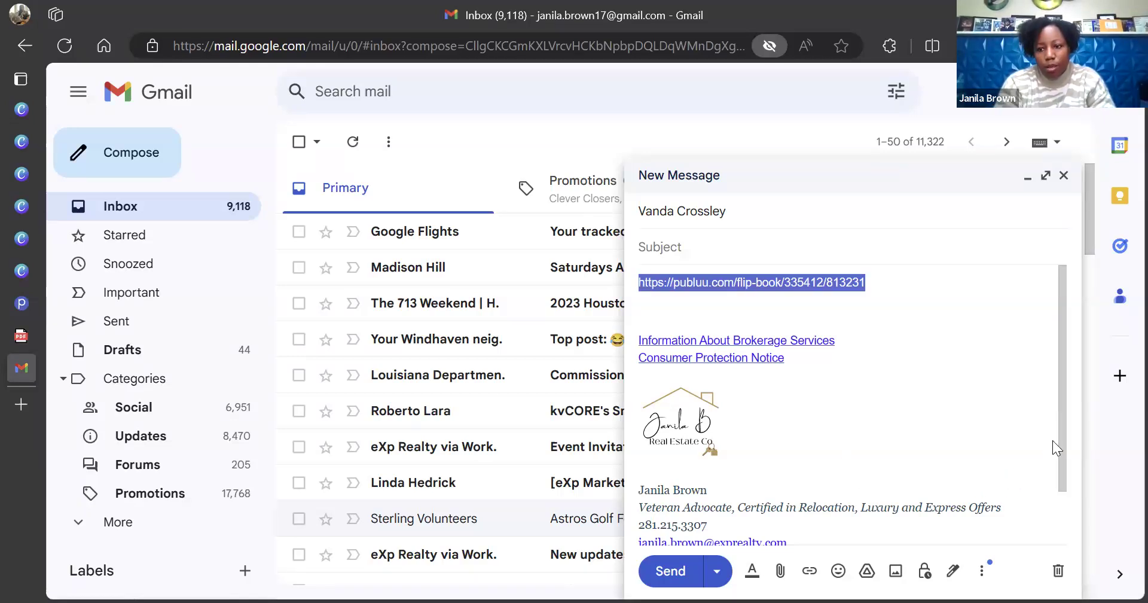
mouse_move(1060, 440)
mouse_down()
mouse_move(1074, 521)
mouse_move(1070, 467)
mouse_up()
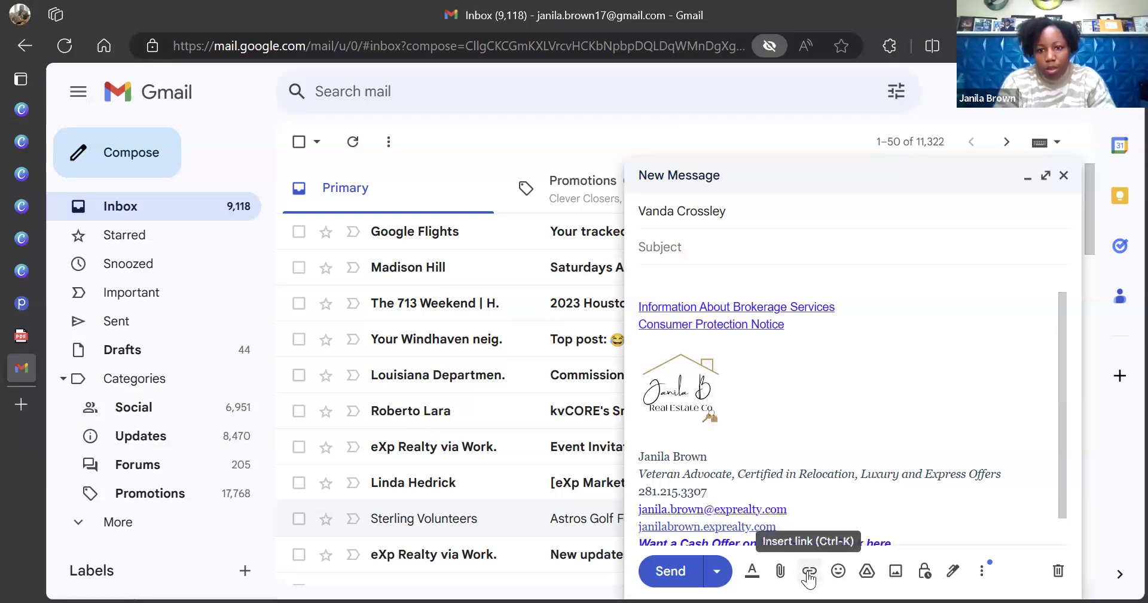
key(ctrl+v)
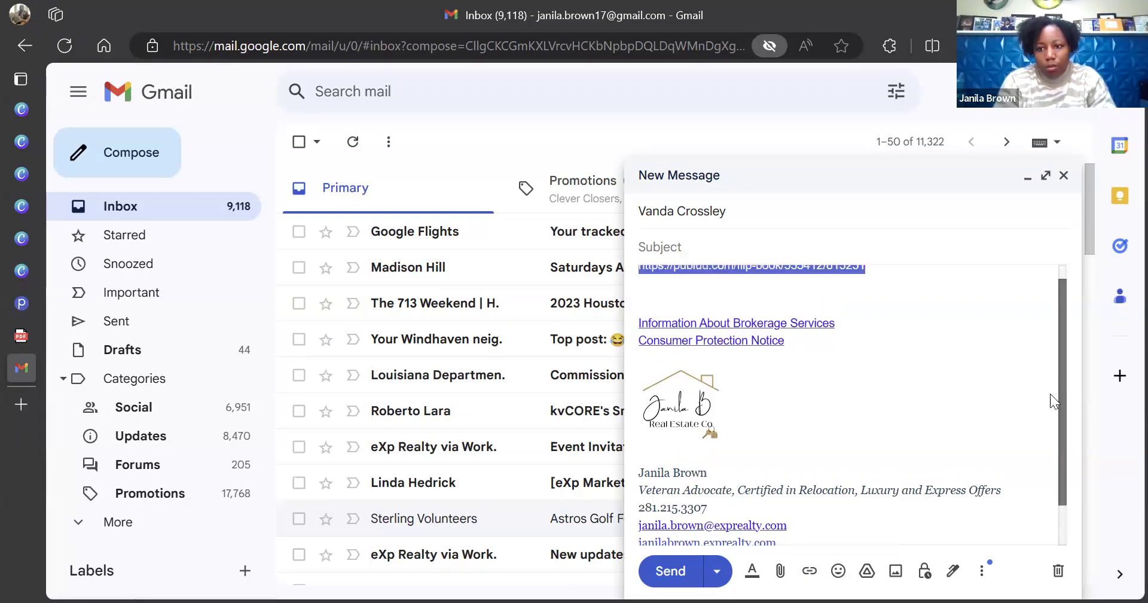
click(810, 571)
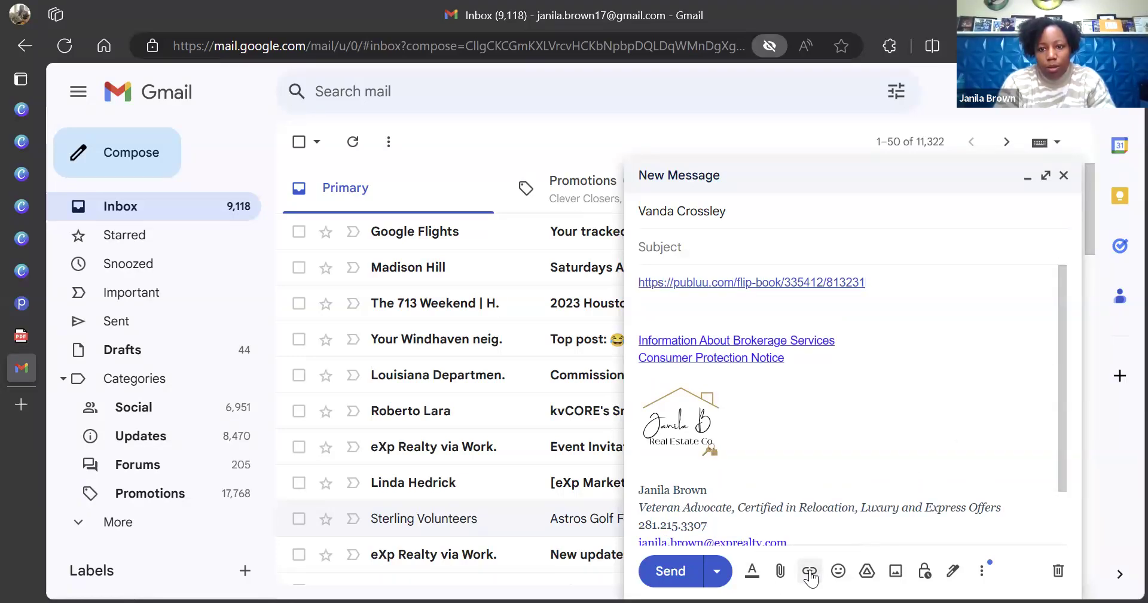
Close the empty link editor and add the line 'CLick here for listing presentation' below the URL
click(809, 571)
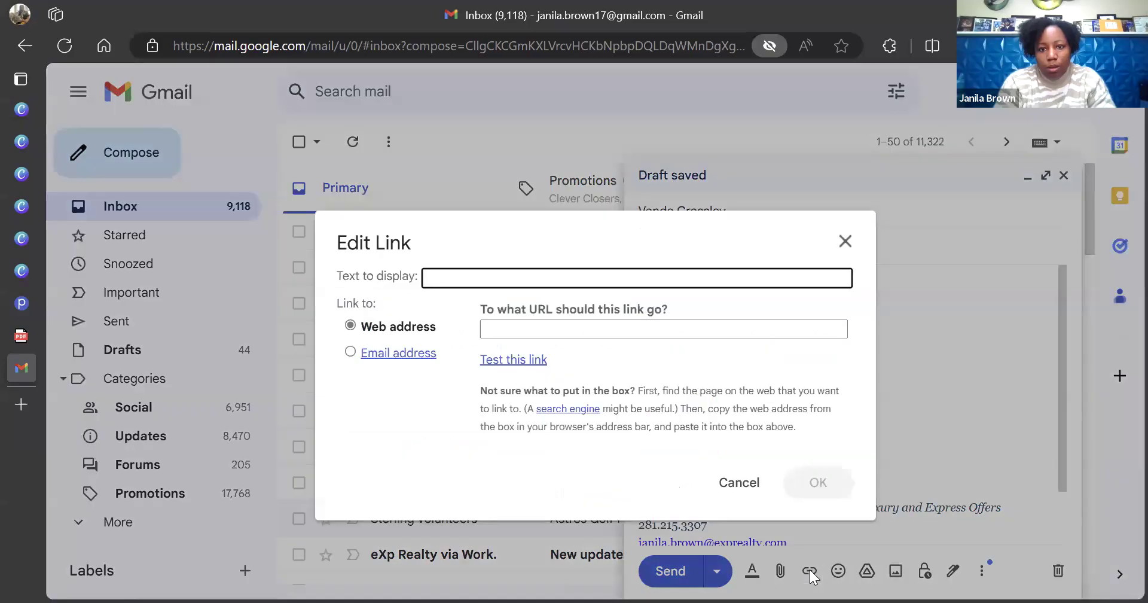
click(845, 241)
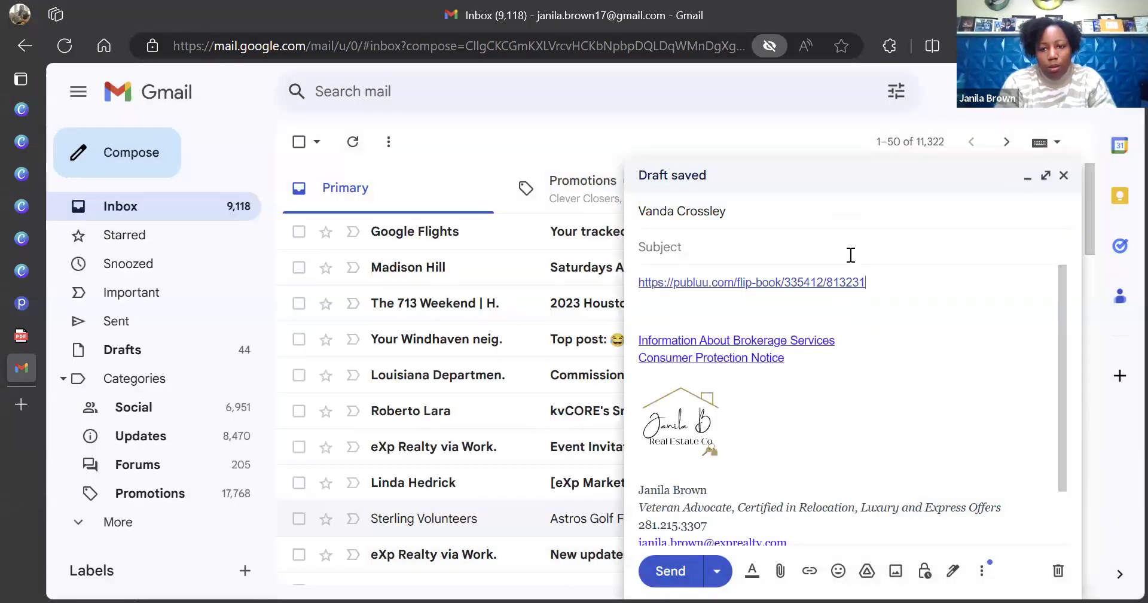
drag(873, 282, 781, 281)
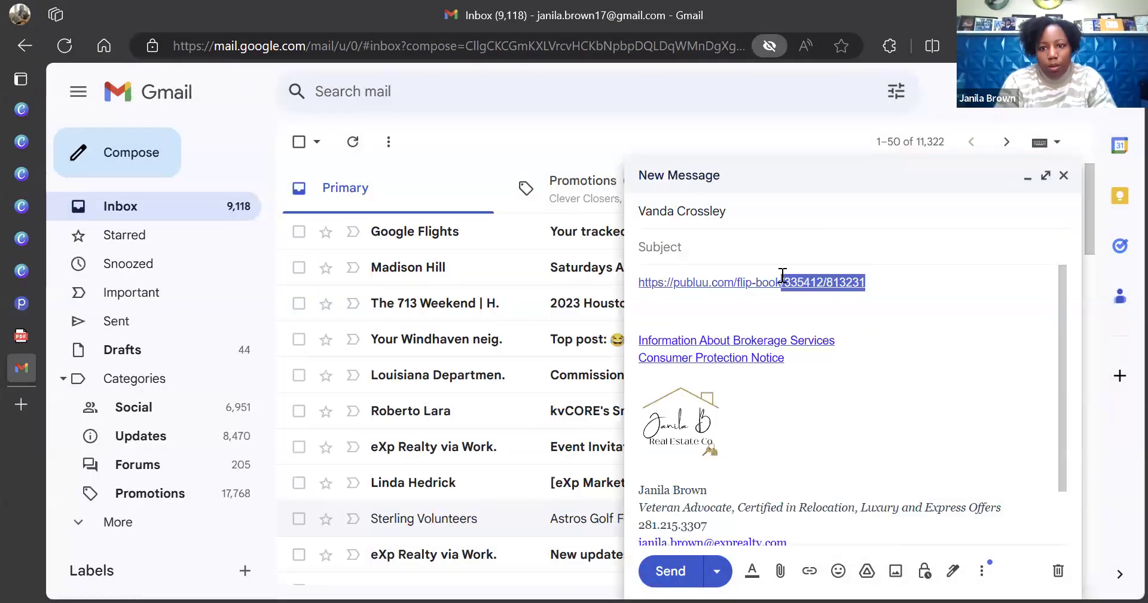
click(883, 282)
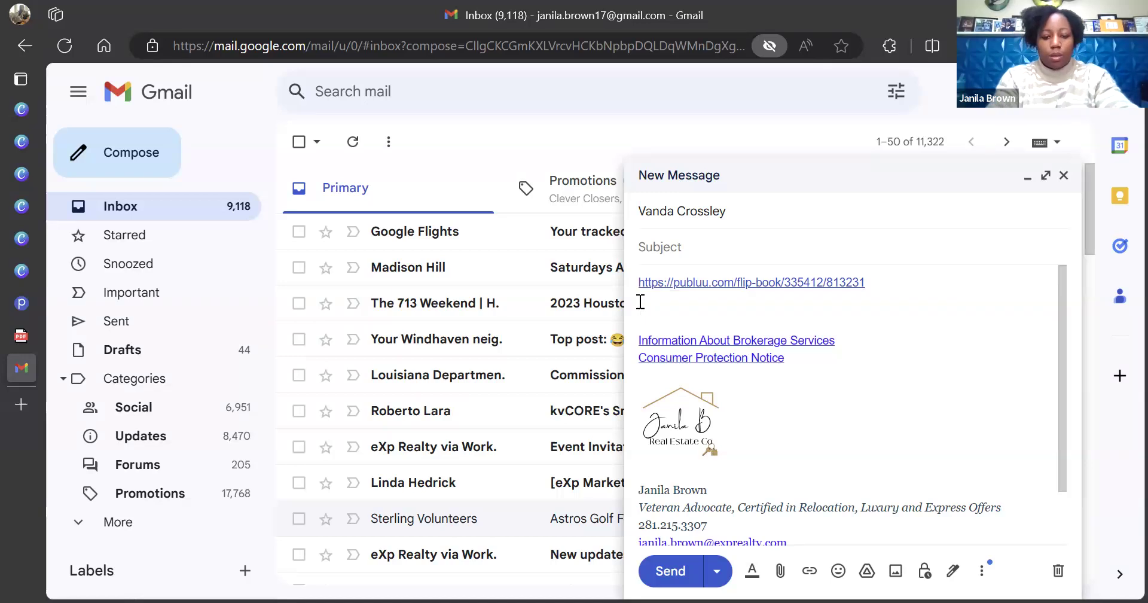
text(ck h)
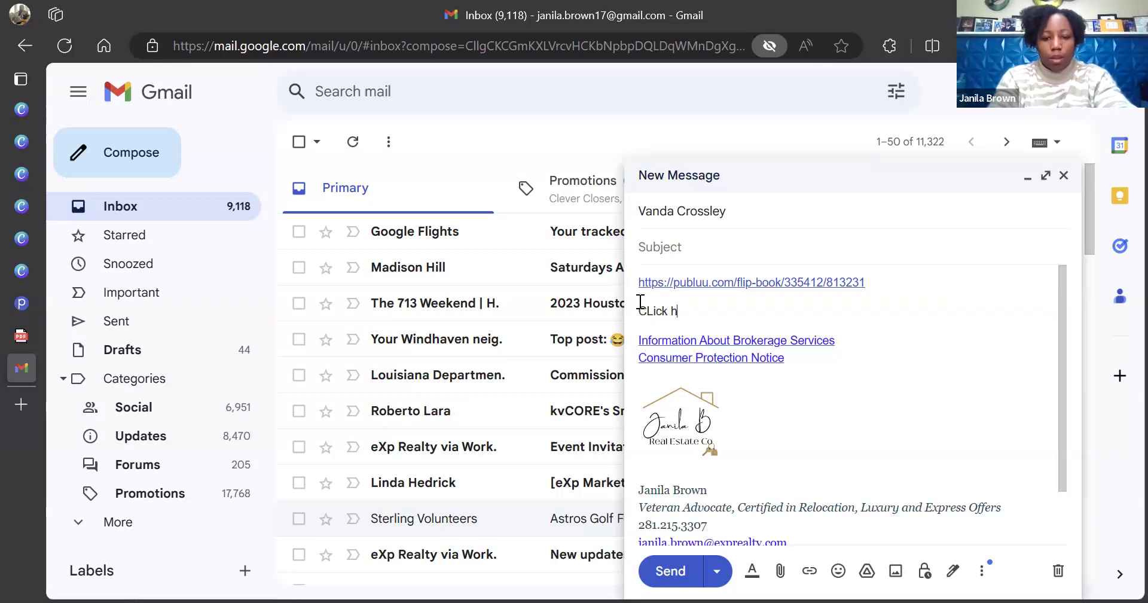
text(ere for listing pr)
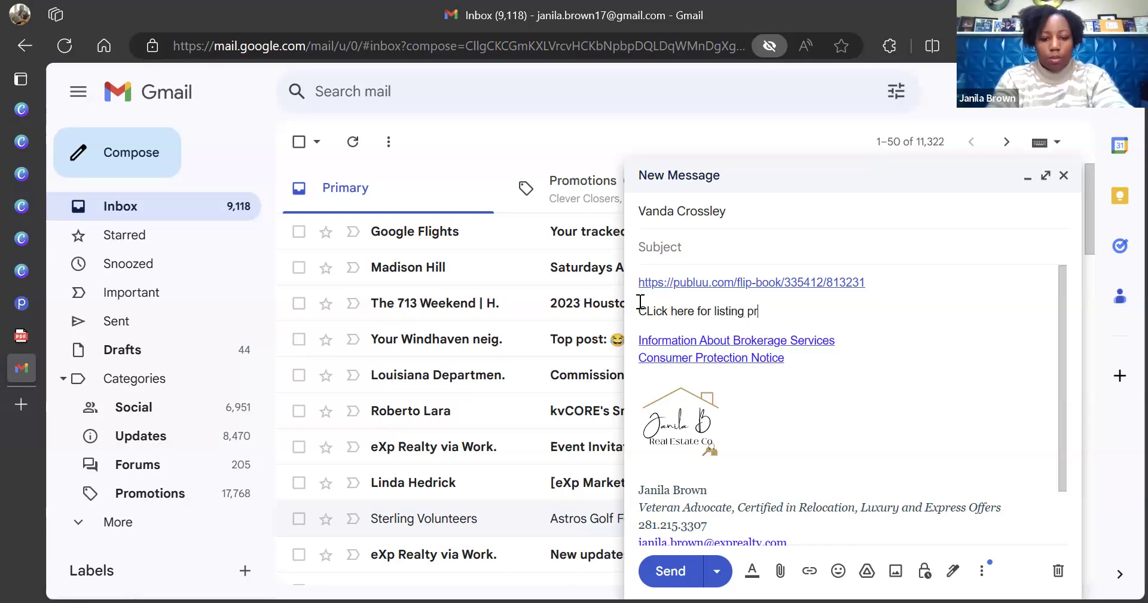
text(esentation)
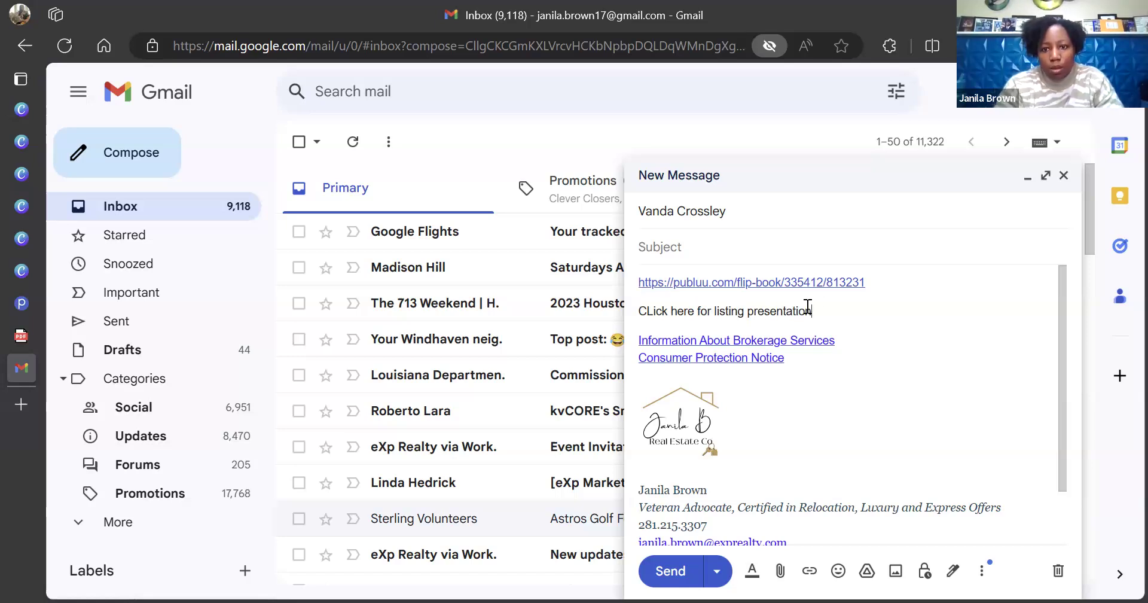
drag(866, 283, 640, 282)
key(ctrl+c)
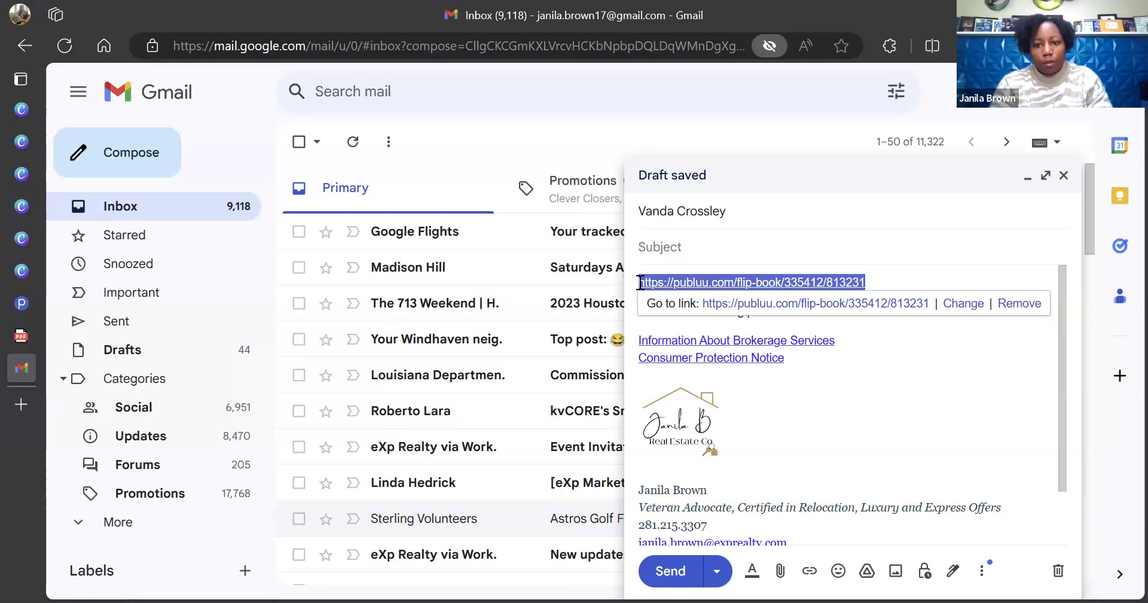
click(912, 353)
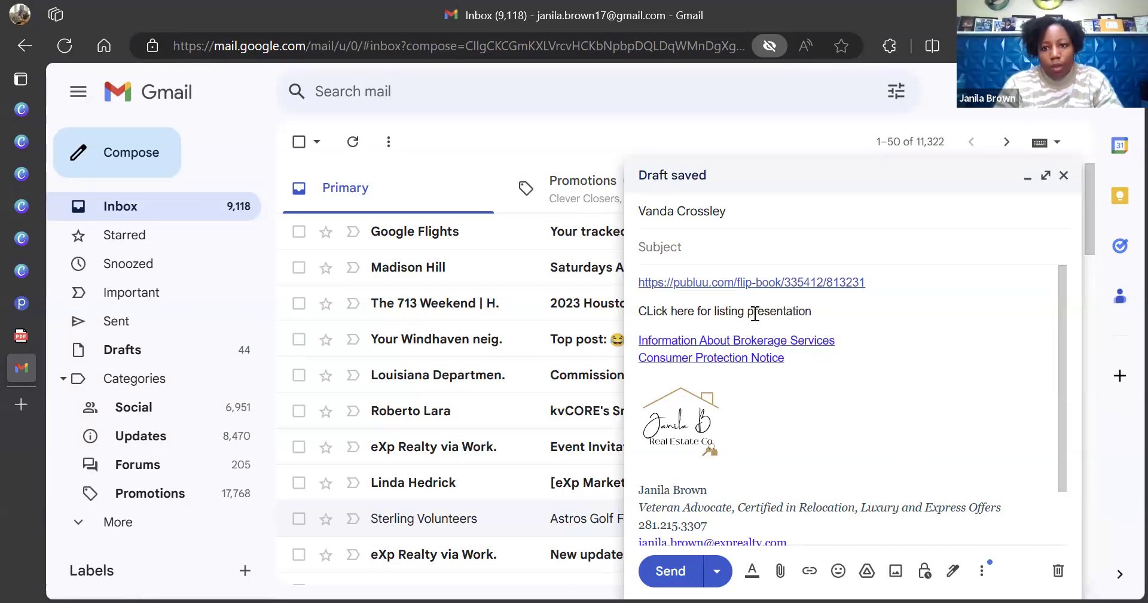
Link the words 'CLick here' to the pasted Publuu flipbook URL
drag(694, 311, 625, 317)
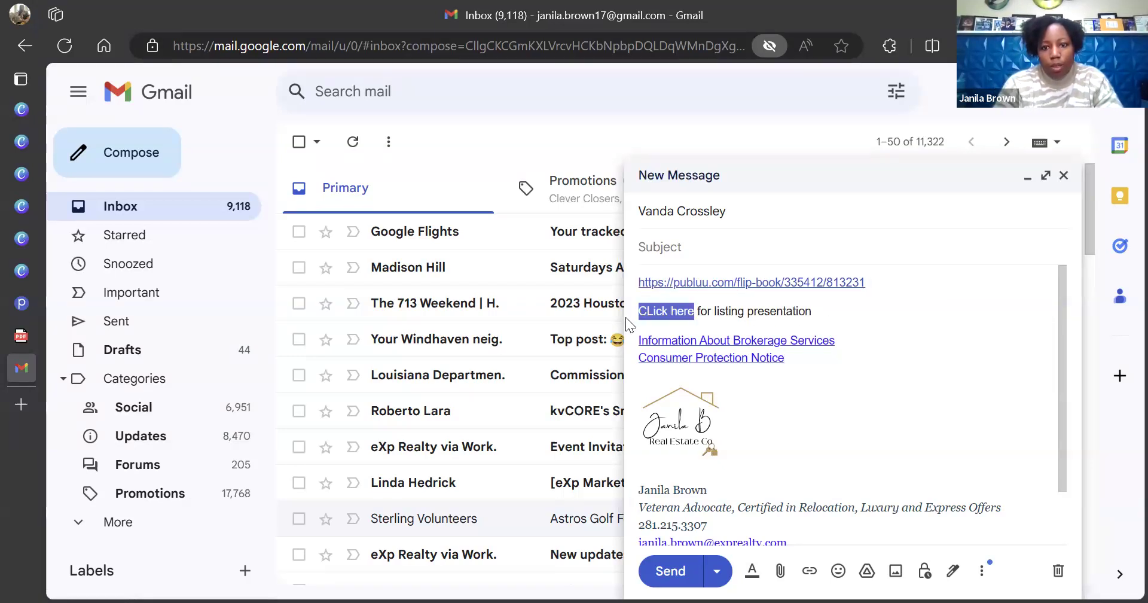
click(809, 571)
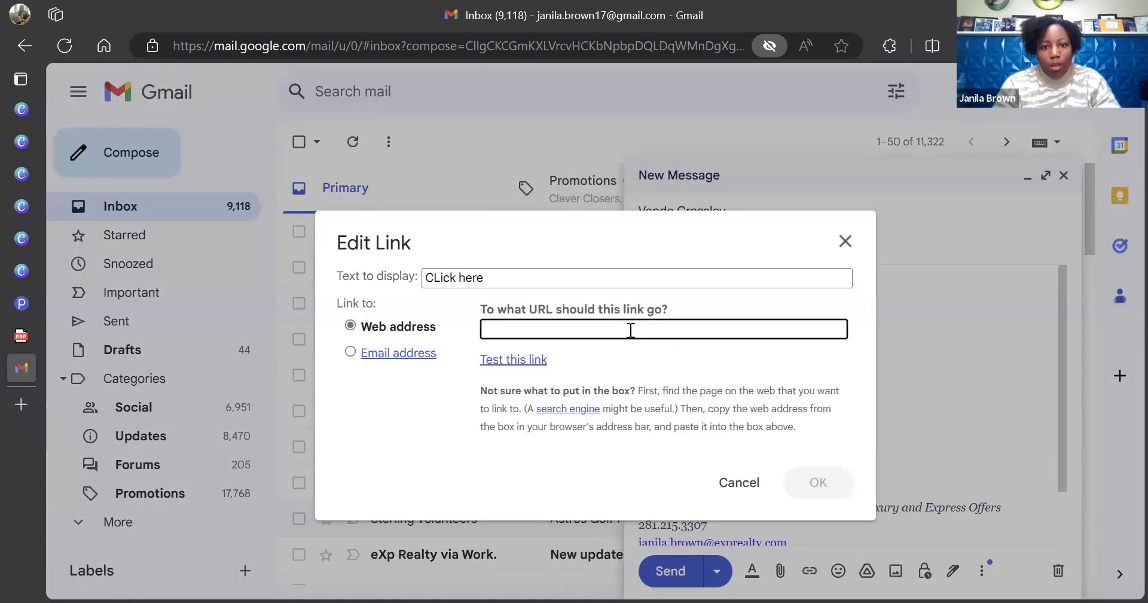
key(ctrl+v)
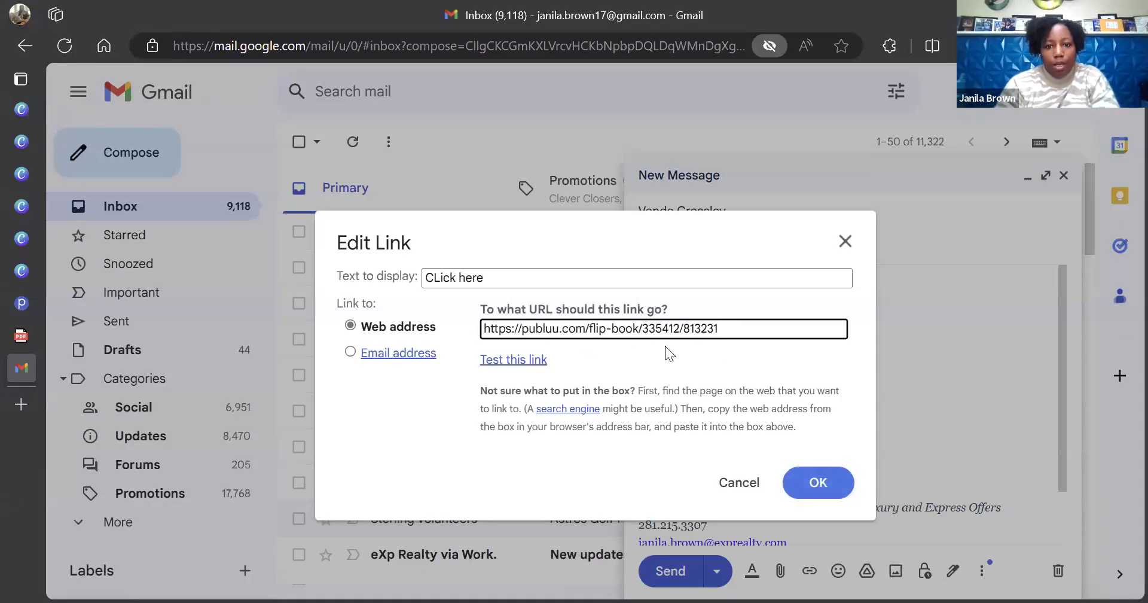
click(820, 485)
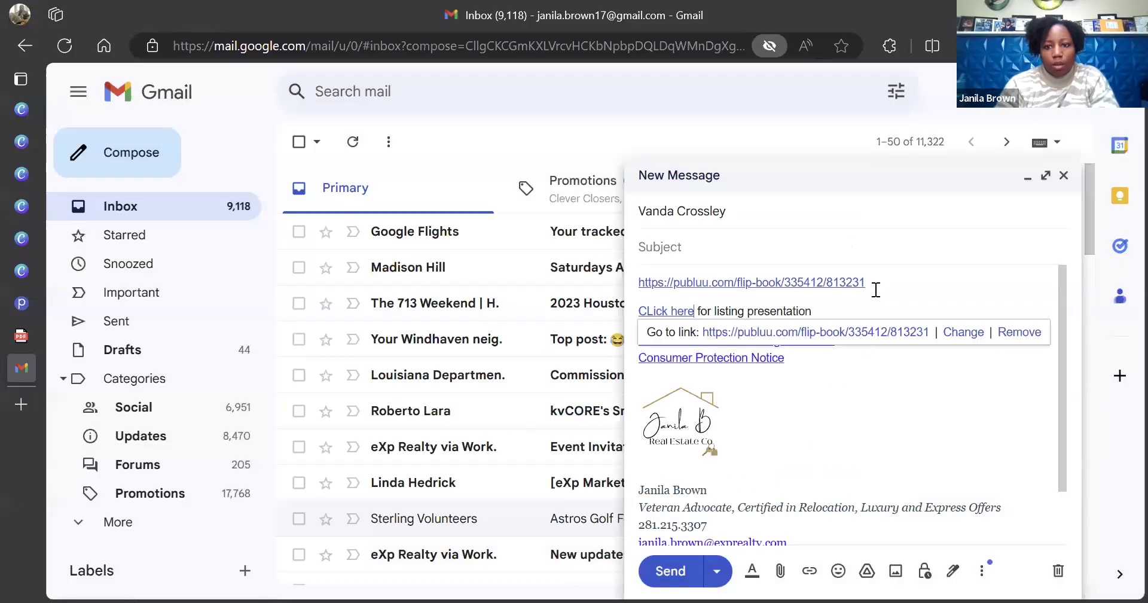
Delete the raw URL line, title the message 'List Sample', and send it
drag(874, 288, 643, 276)
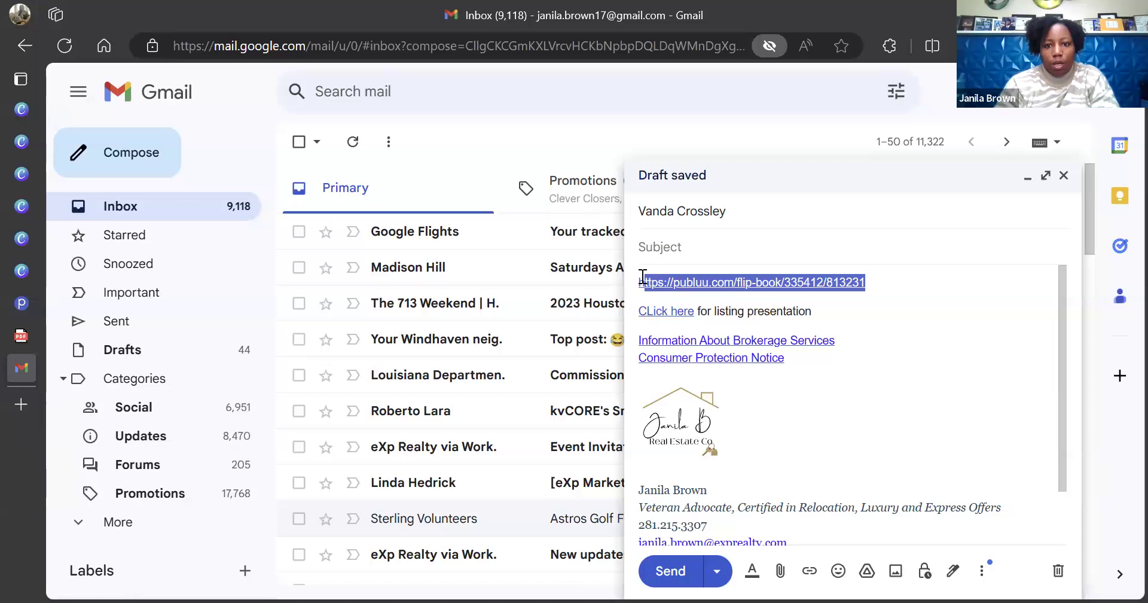
key(BackSpace)
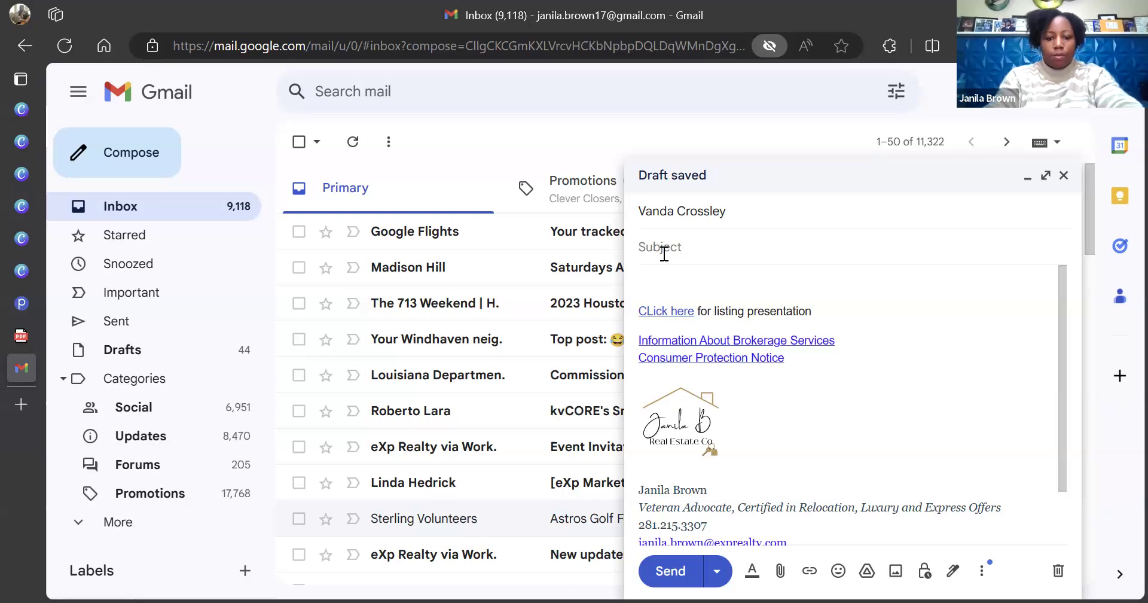
text(Lis)
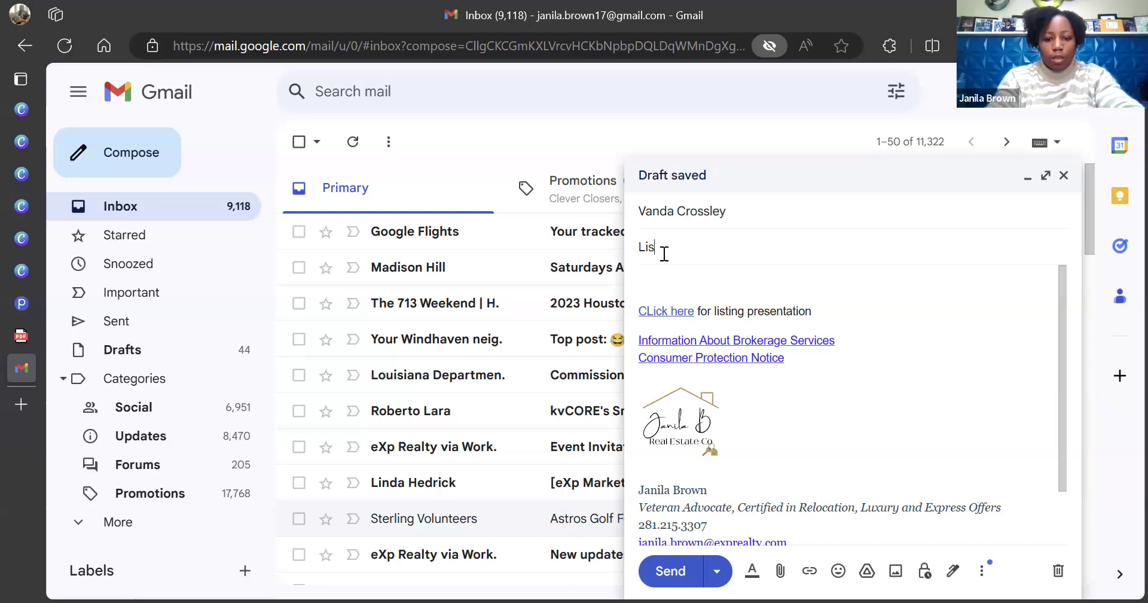
text(t Sample)
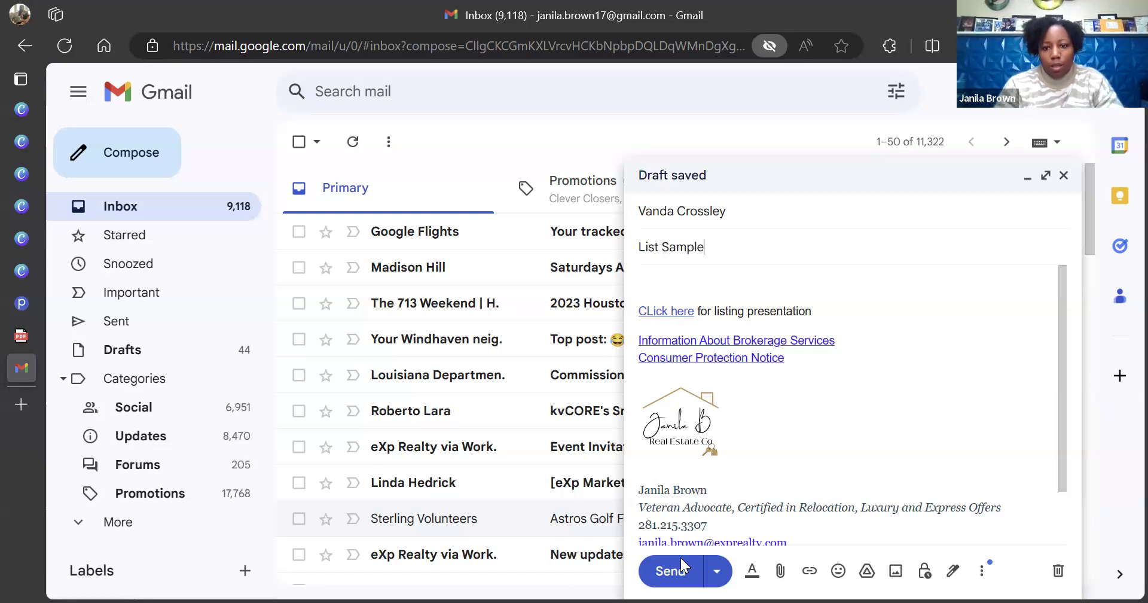
click(670, 571)
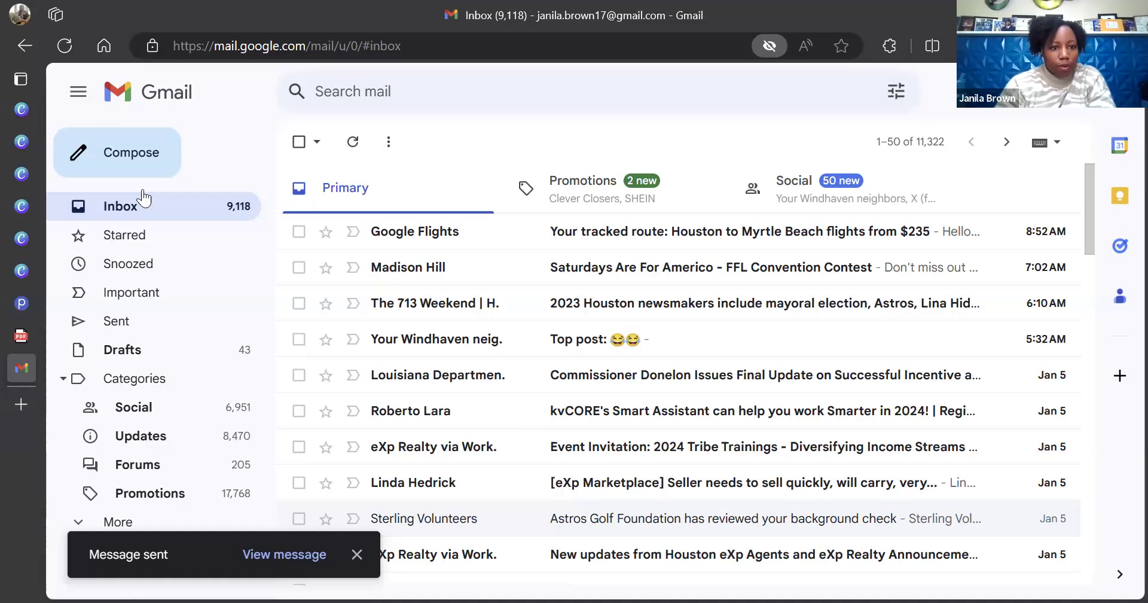
From Sent, open the Let's Get Sold!! message's Journey to Sold Listing Presentation link
click(126, 327)
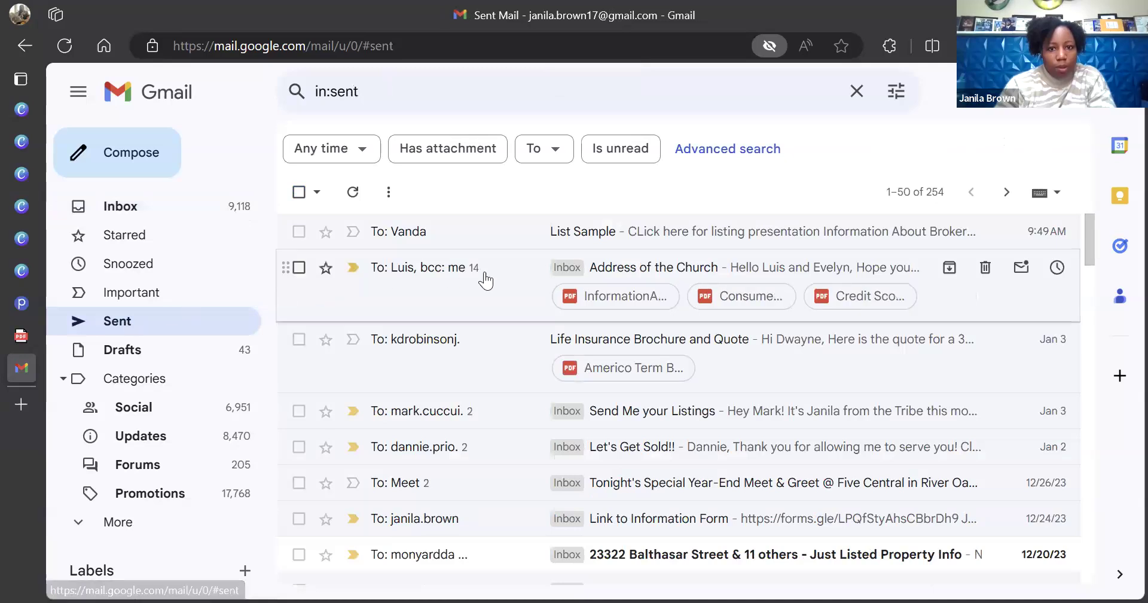
click(511, 449)
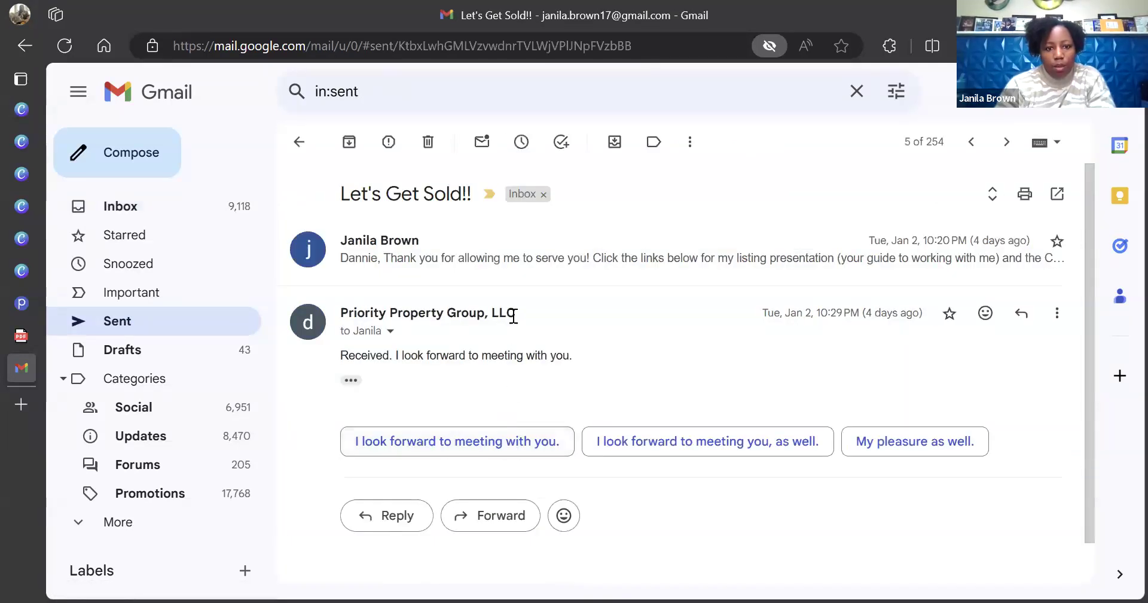
click(635, 265)
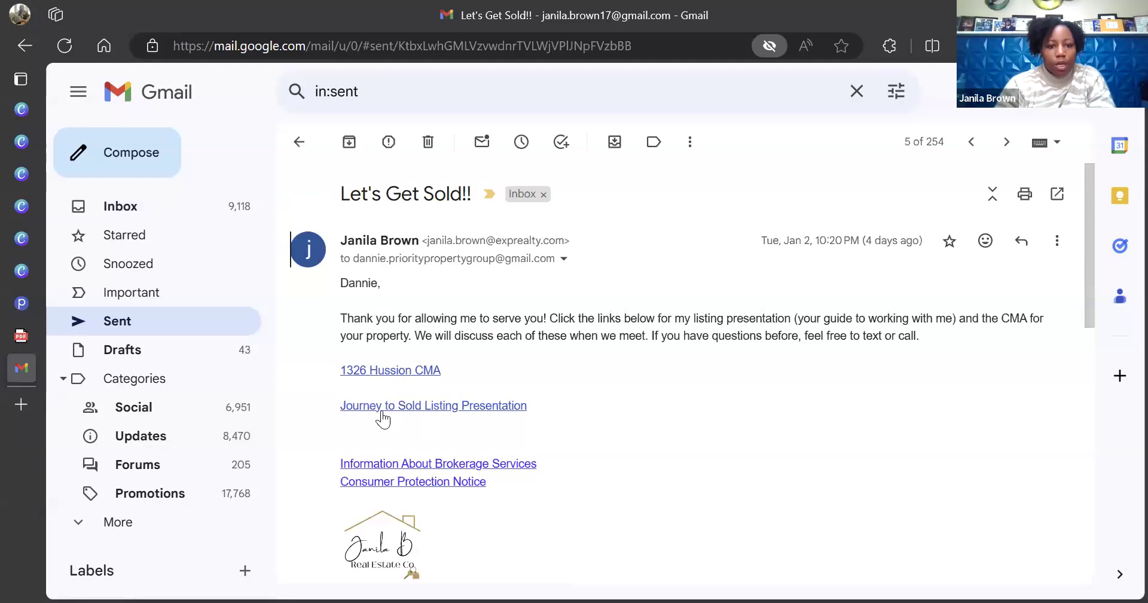
click(418, 412)
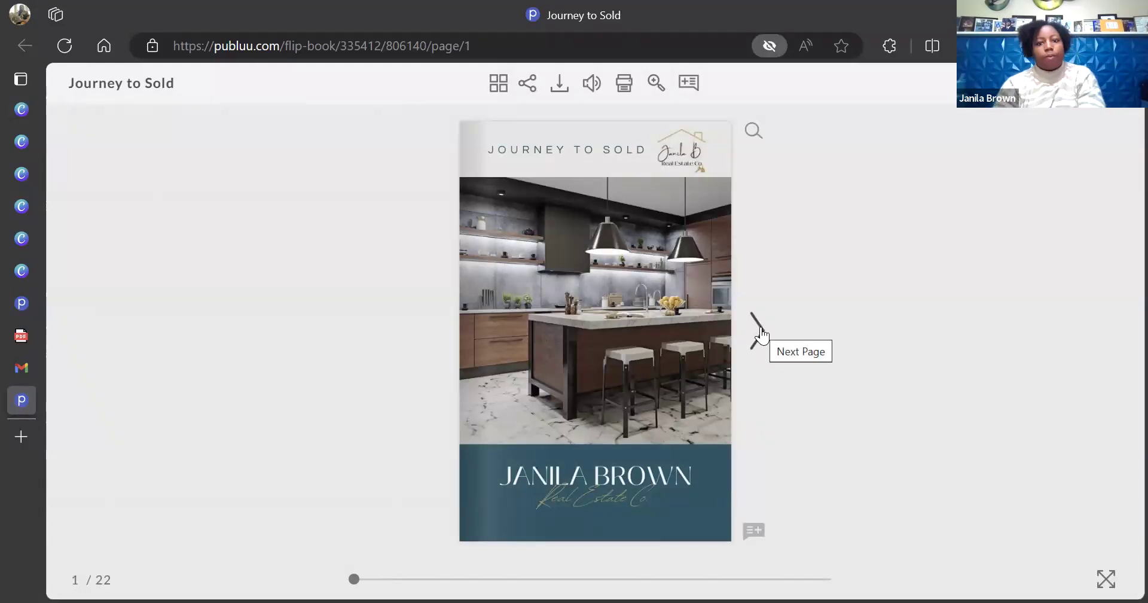
click(758, 331)
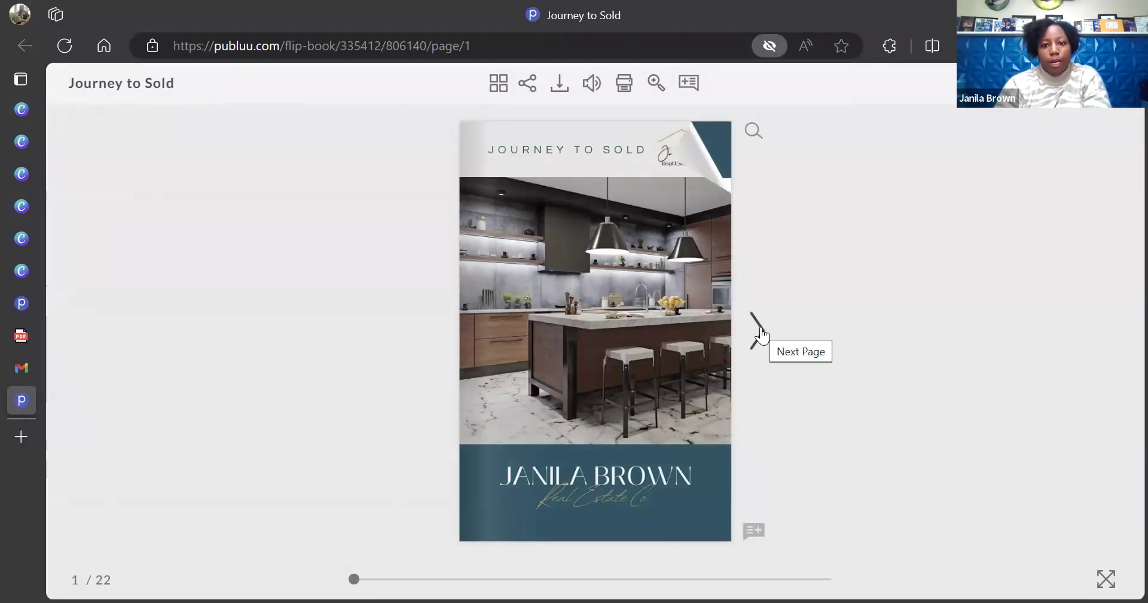
click(759, 332)
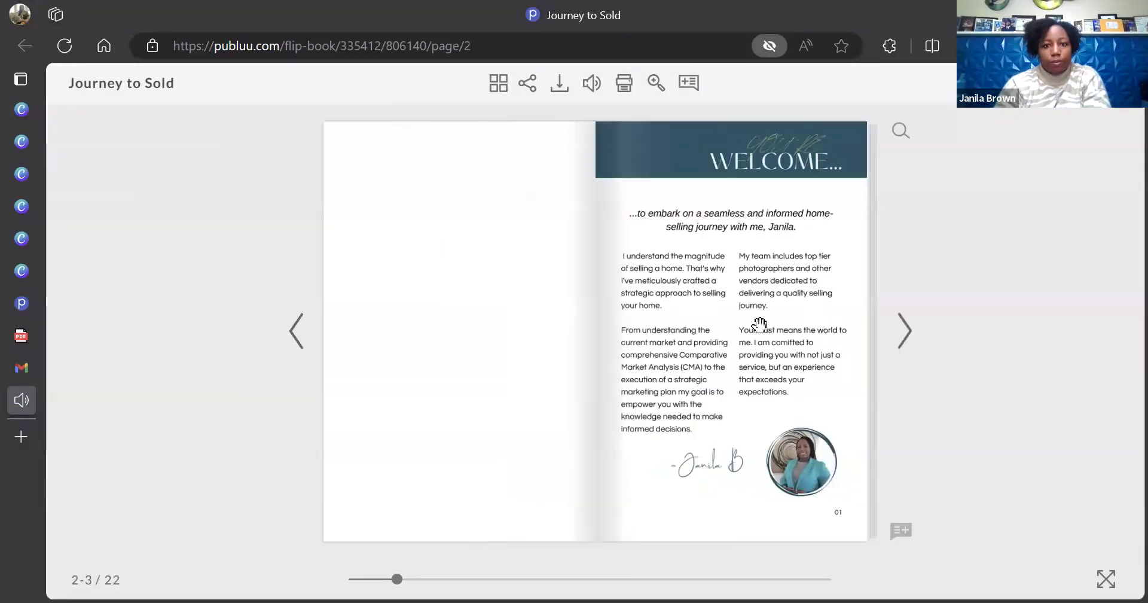
click(904, 332)
click(904, 332)
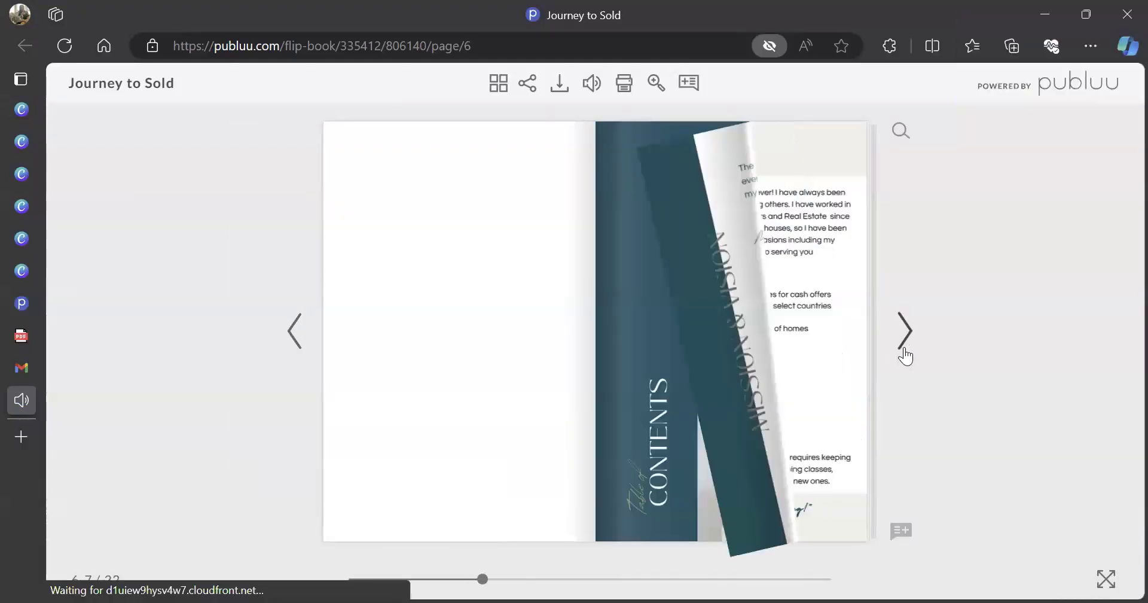
click(904, 350)
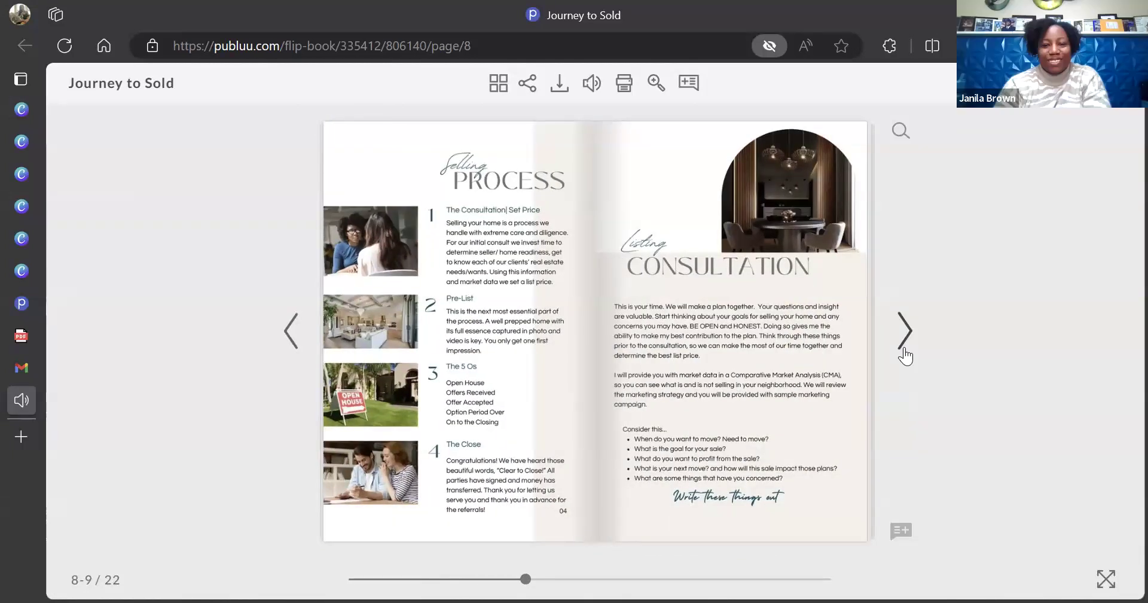
click(905, 356)
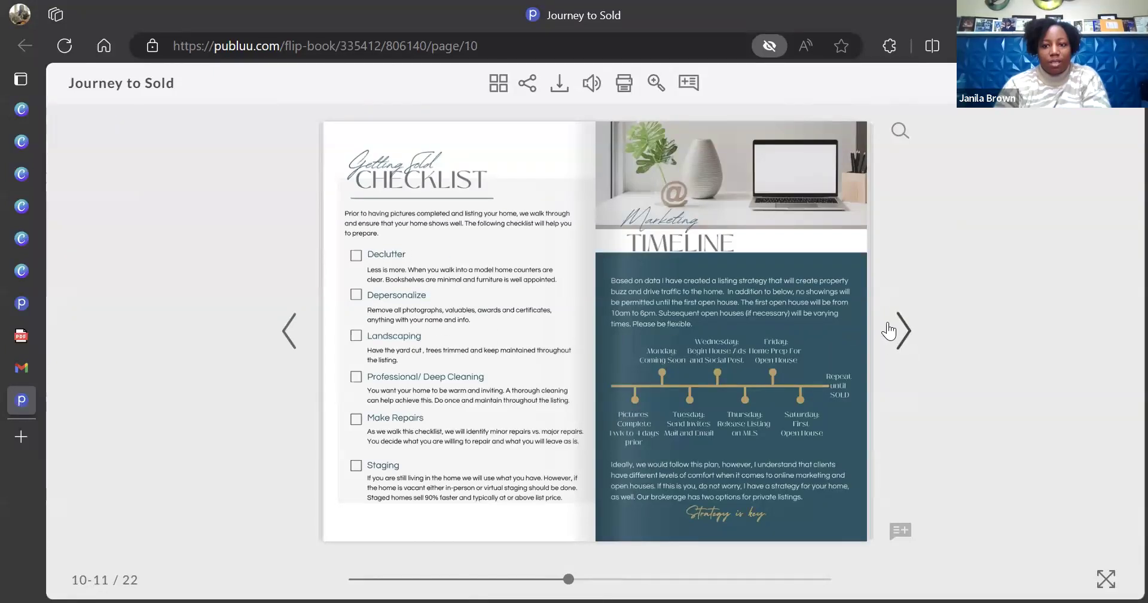
click(902, 330)
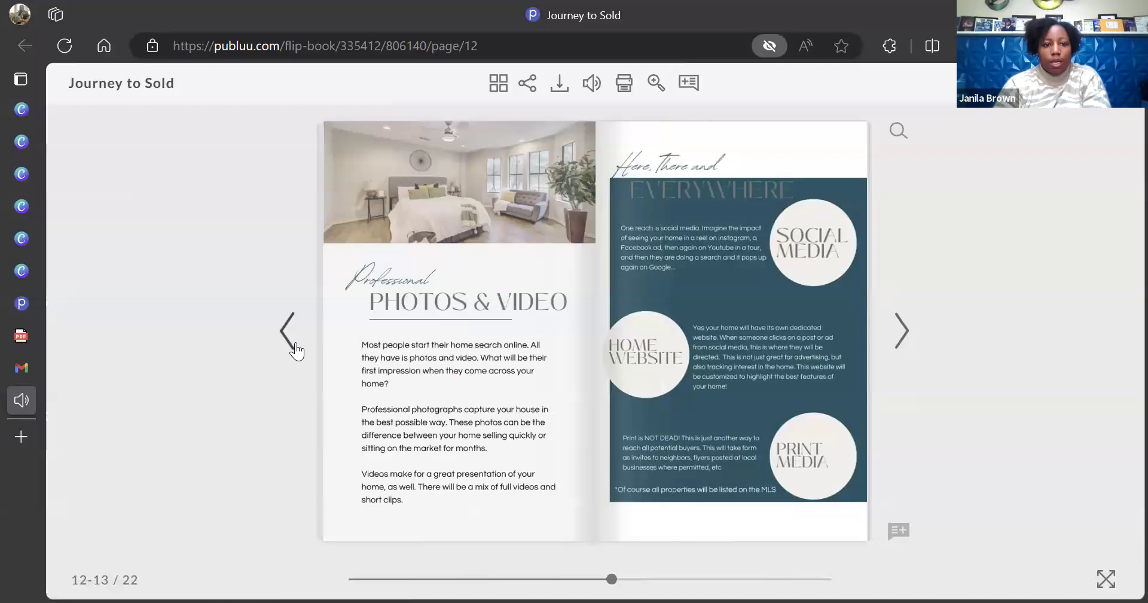
click(287, 330)
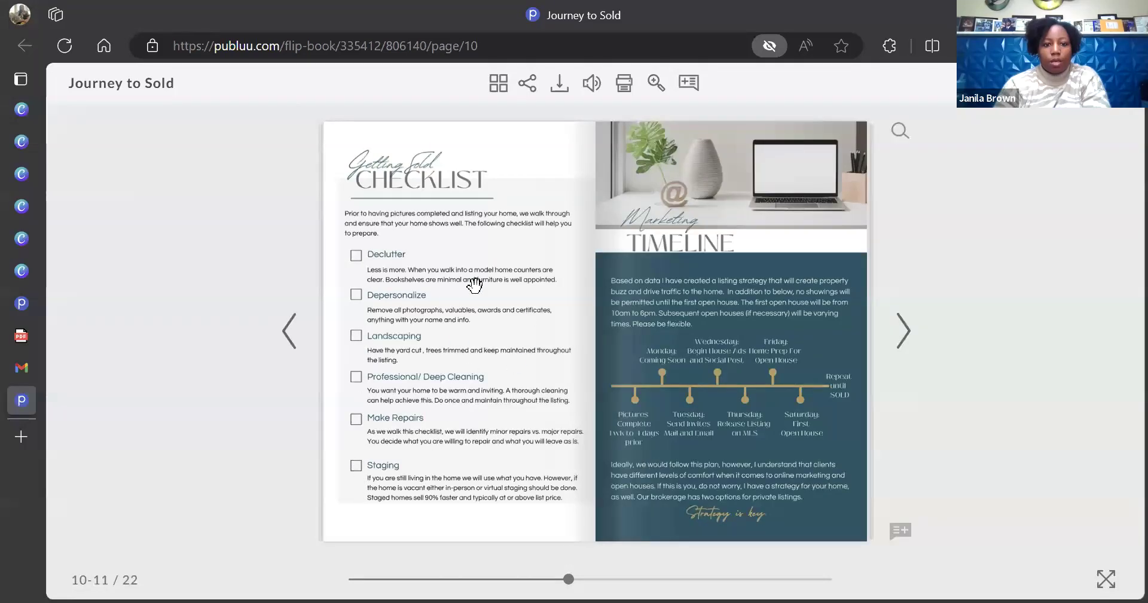
click(903, 336)
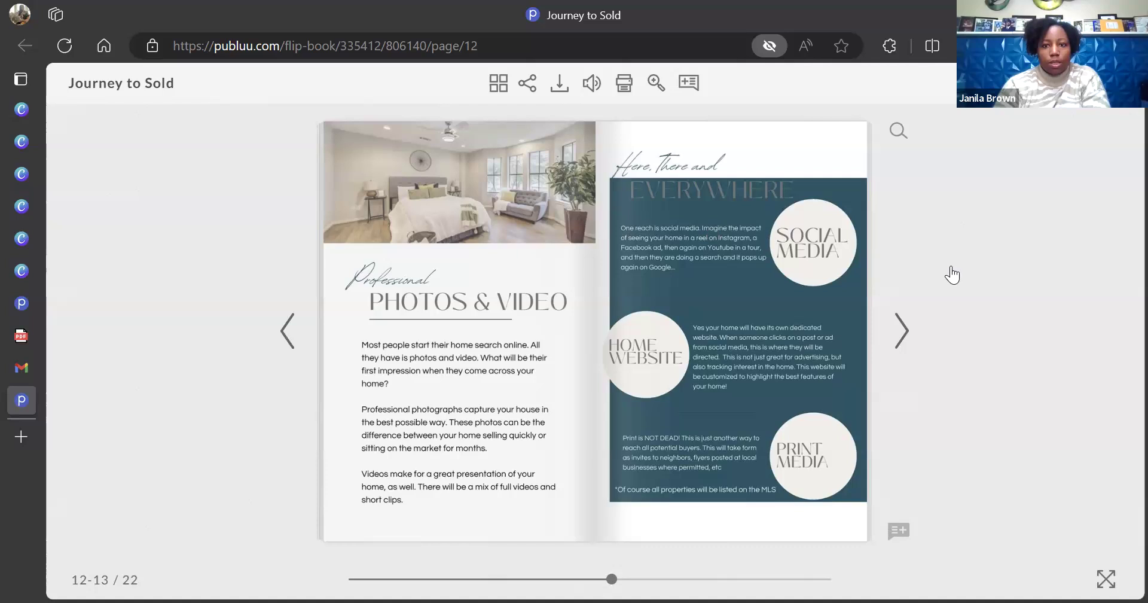
click(903, 335)
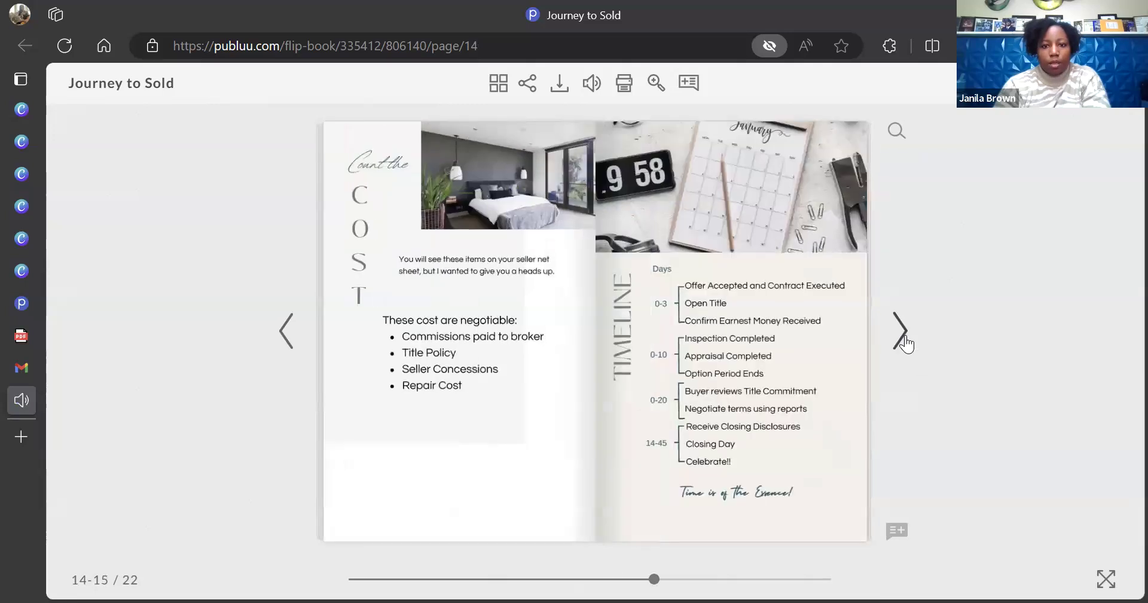
click(290, 340)
click(290, 340)
click(290, 339)
click(291, 342)
click(291, 342)
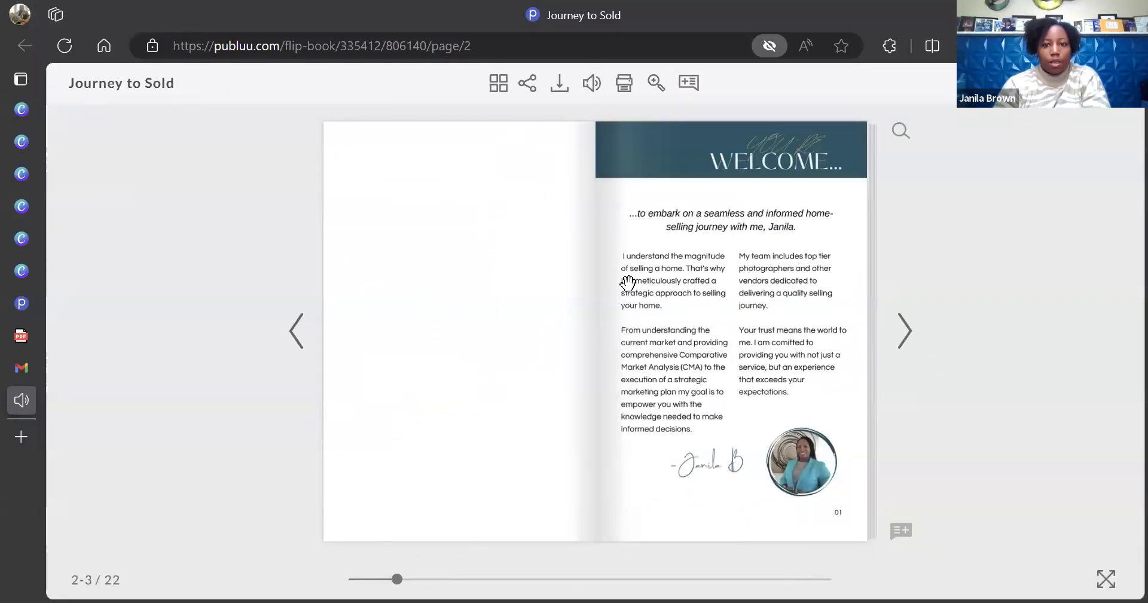
Turn the Journey to Sold flipbook from its cover through every spread to back-cover page 22
click(300, 346)
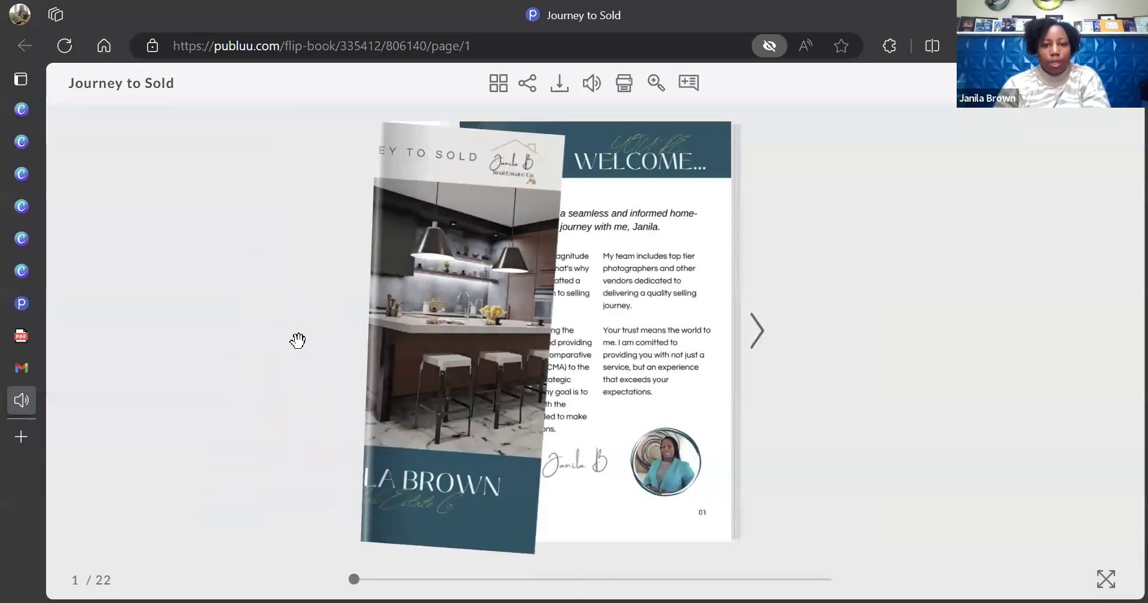
click(759, 338)
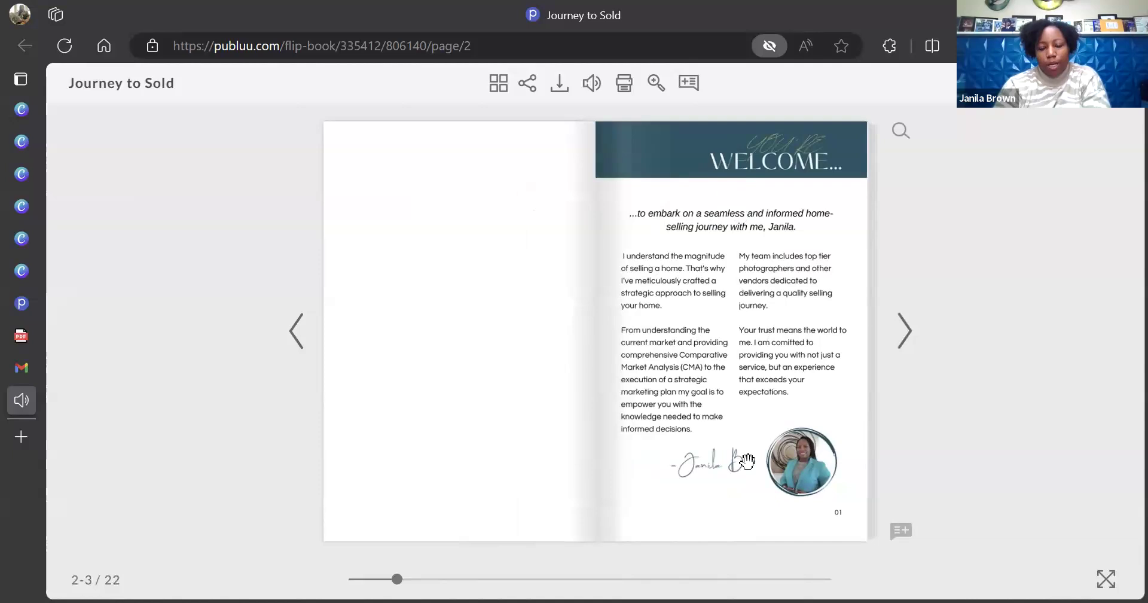
click(906, 332)
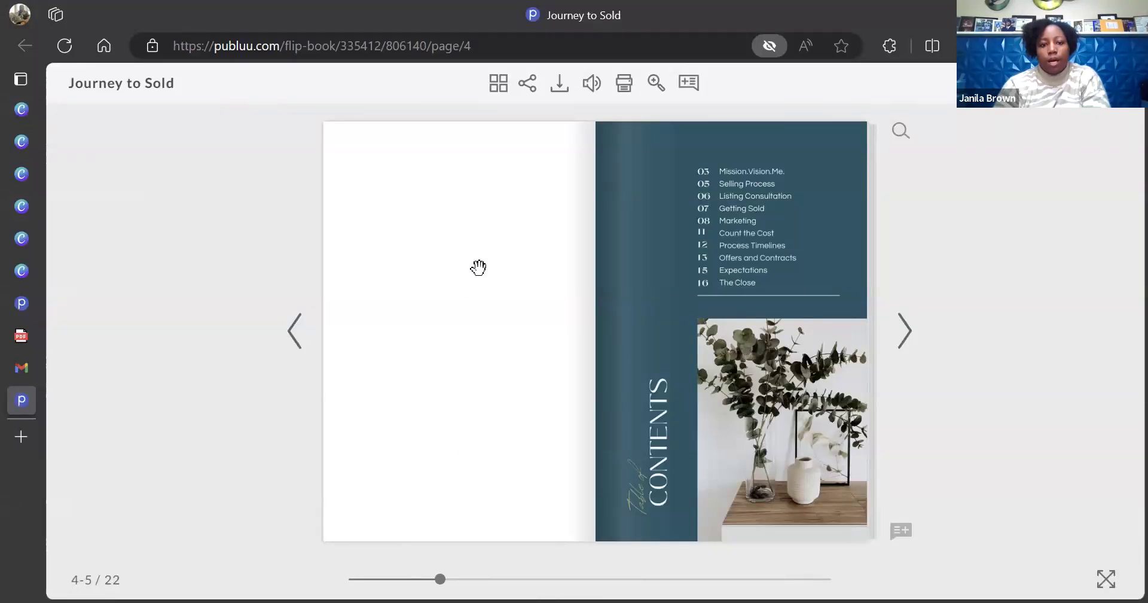
click(905, 338)
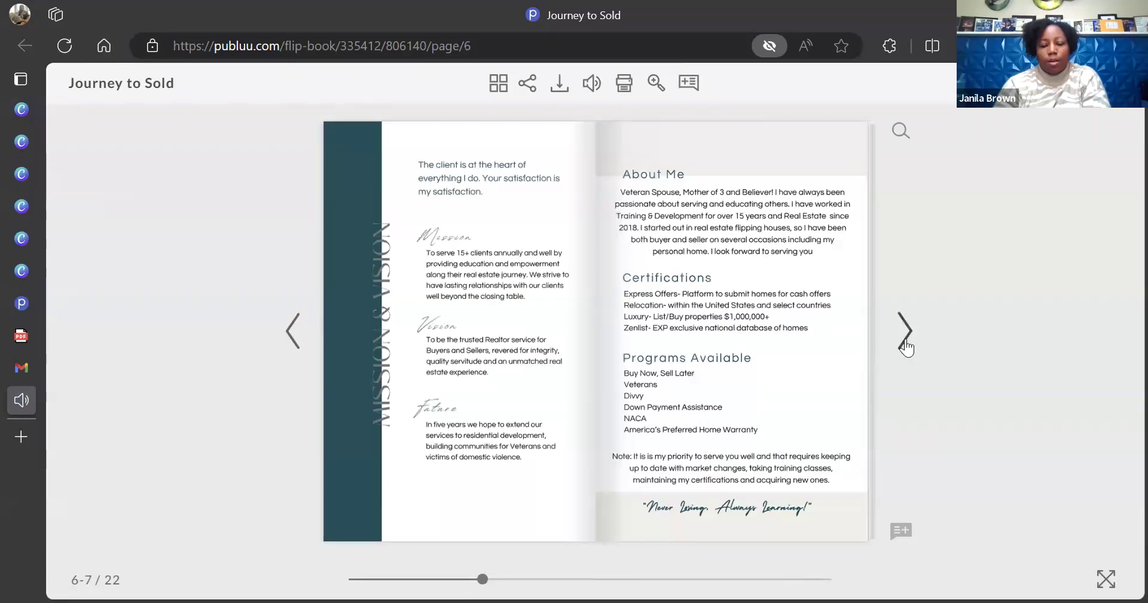
click(906, 339)
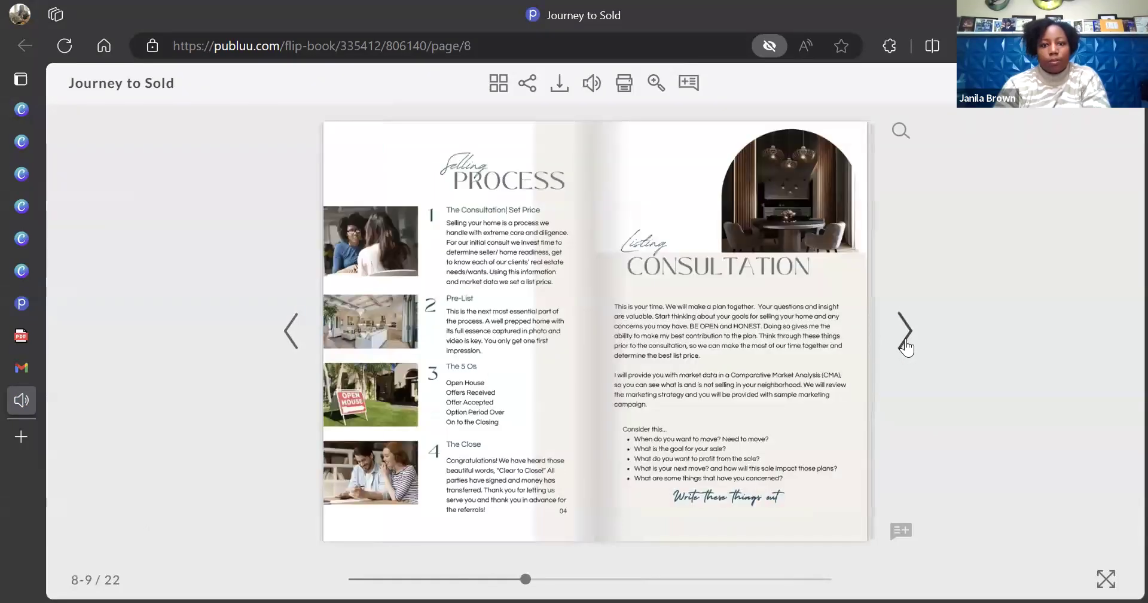
click(905, 338)
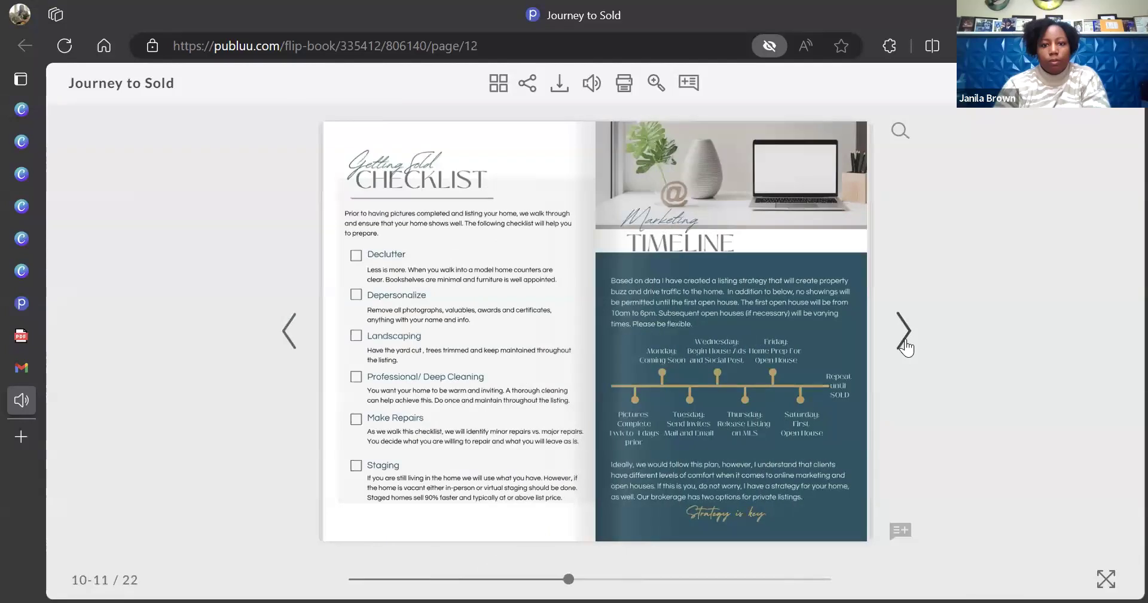
click(906, 340)
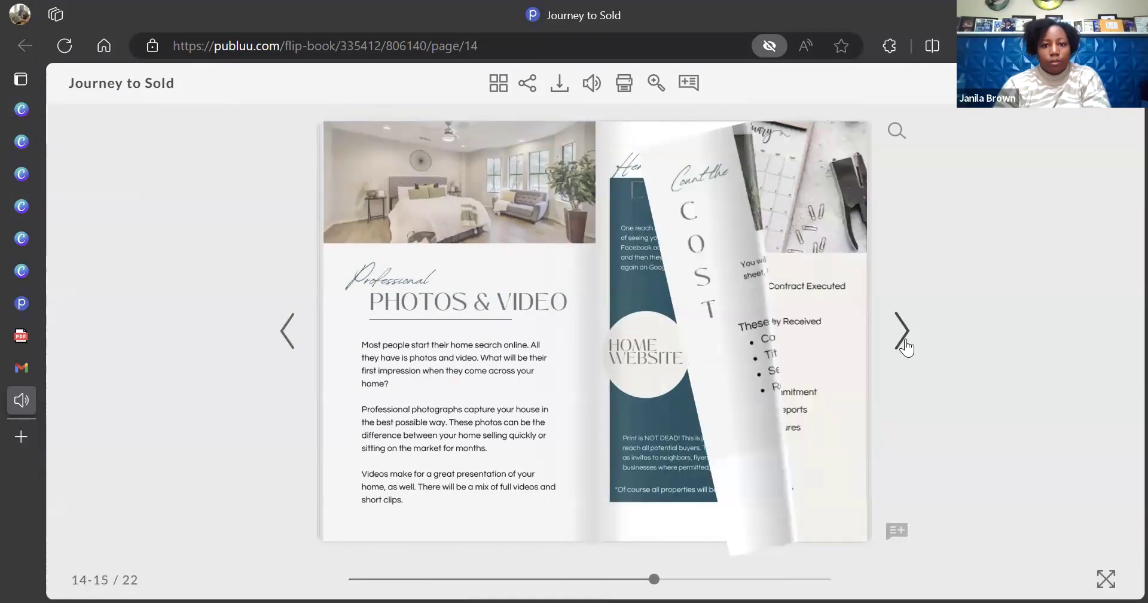
click(906, 346)
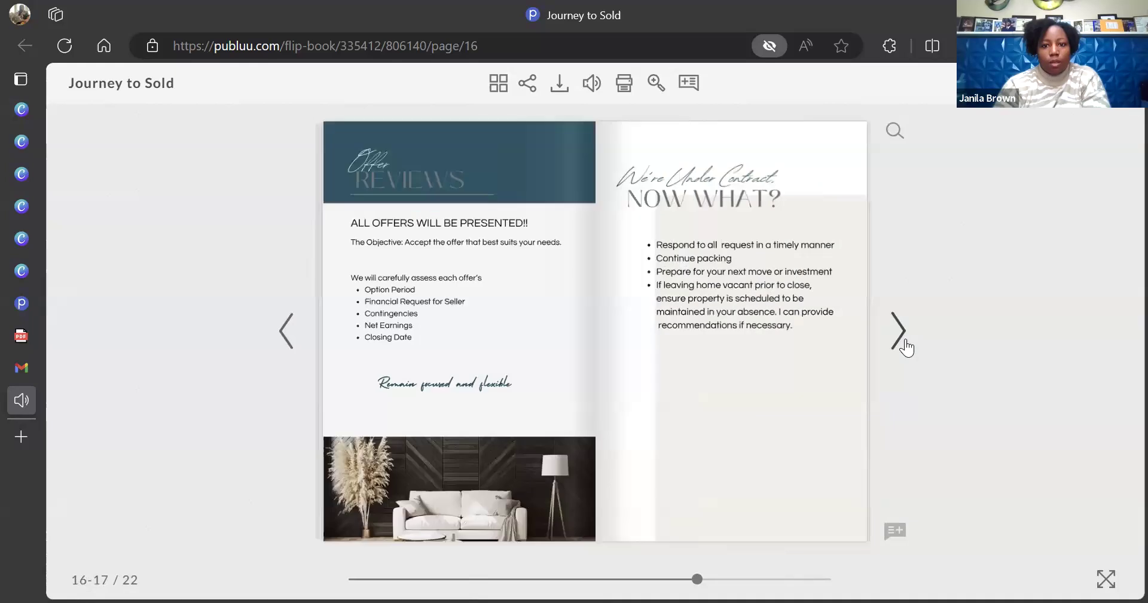
click(906, 347)
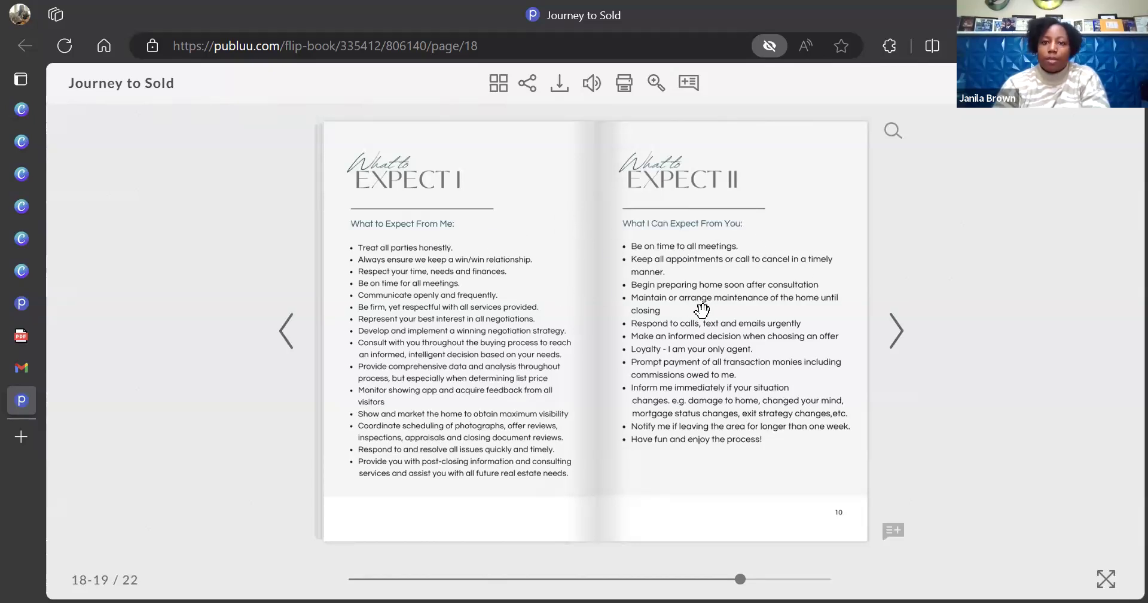
click(896, 331)
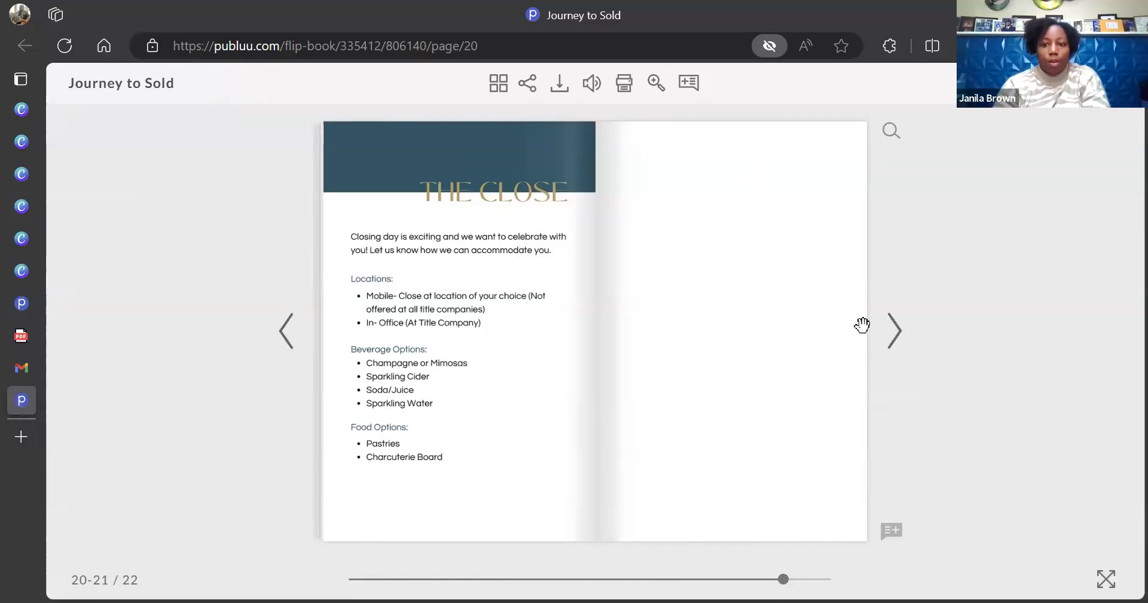
click(897, 341)
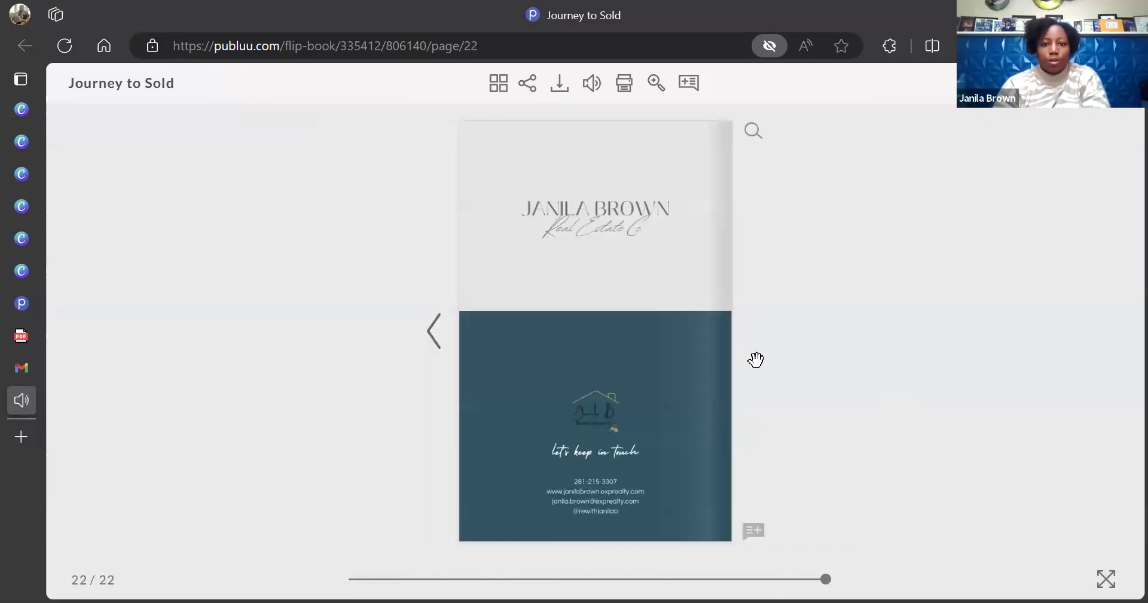